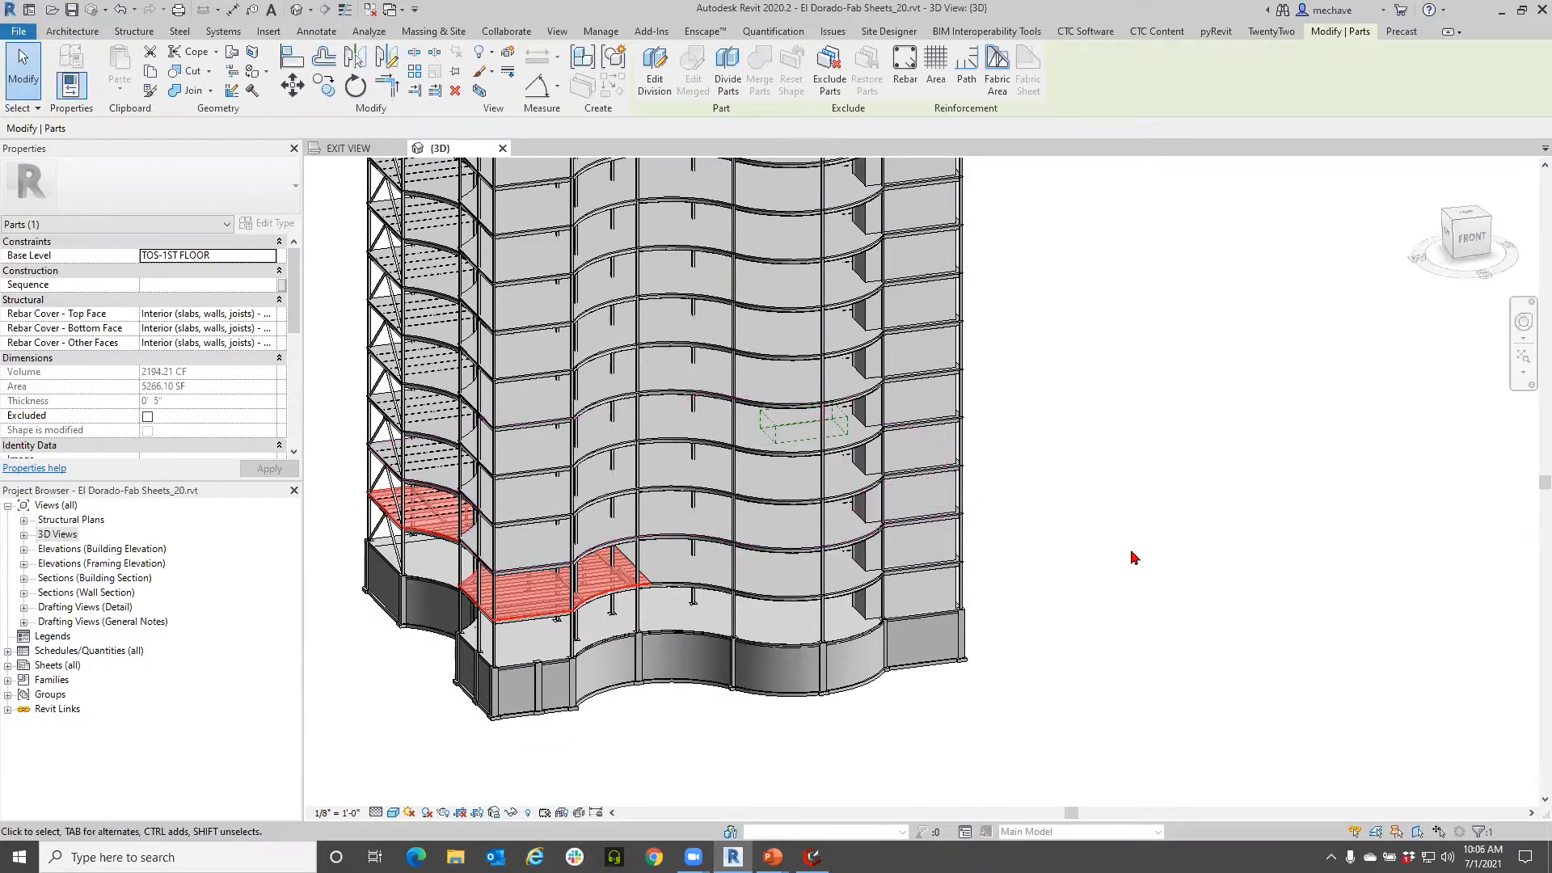
Step: Deselect the first-floor part and open the TOS-1ST FLOOR structural plan to examine its divided floor
click(1089, 577)
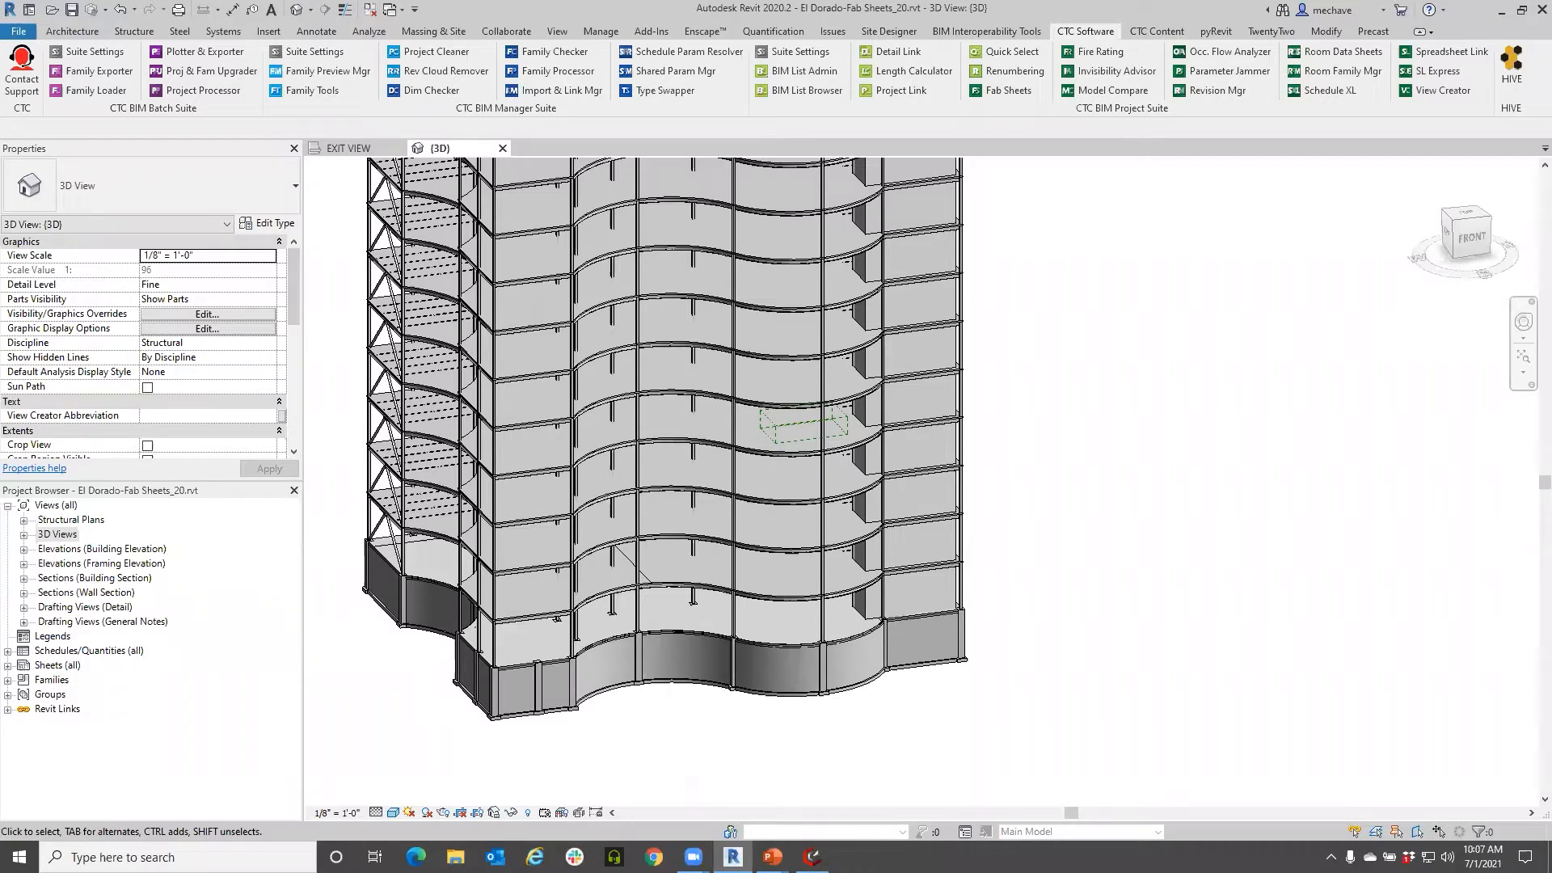
click(24, 519)
click(100, 579)
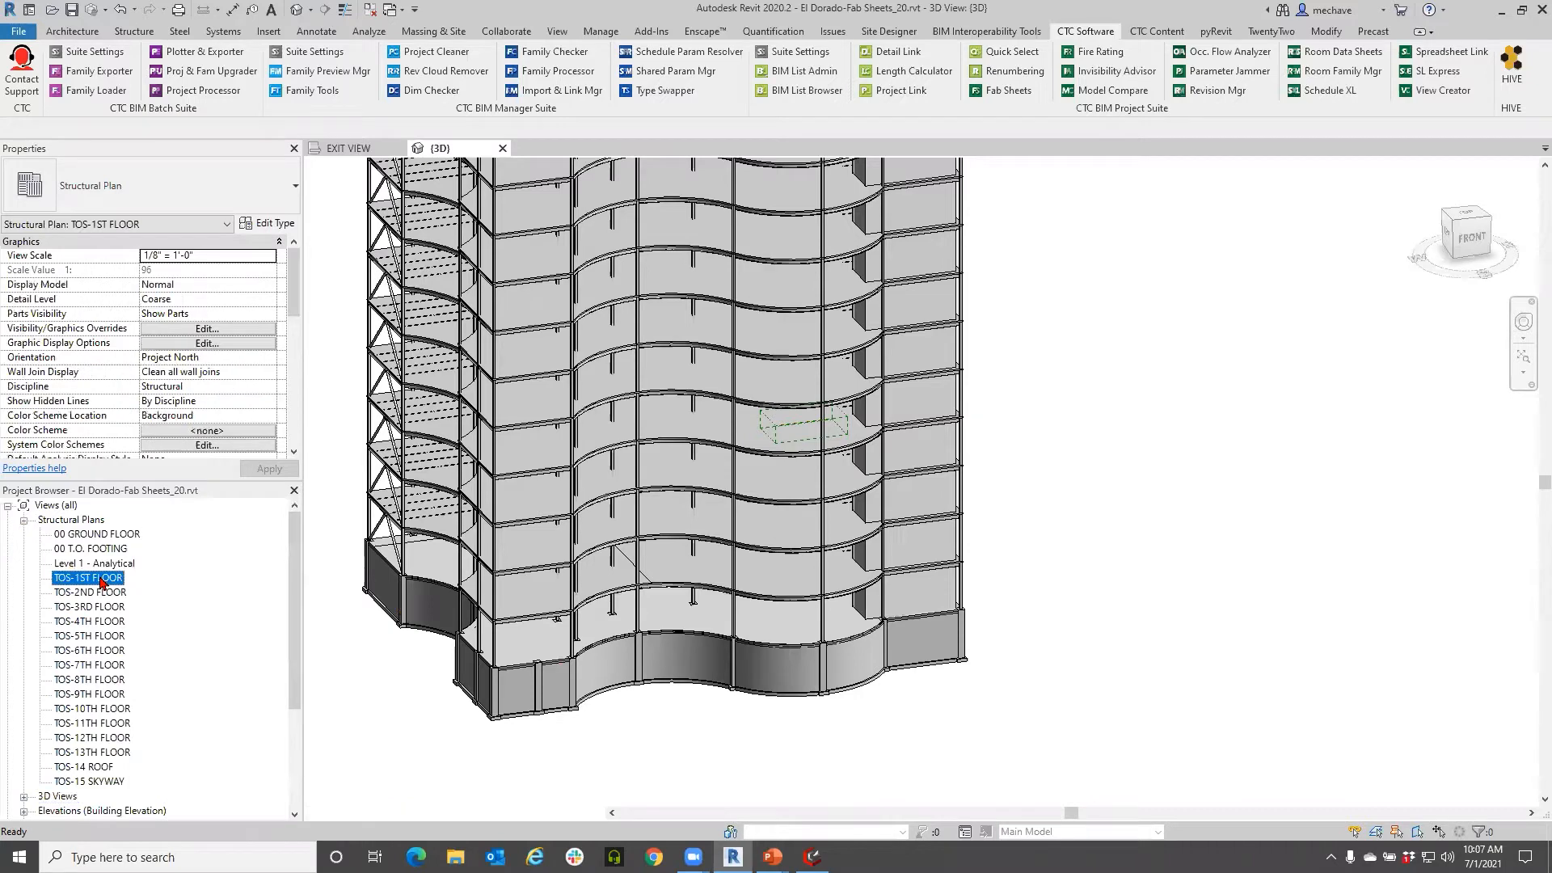
double_click(100, 578)
middle_drag(571, 617, 339, 595)
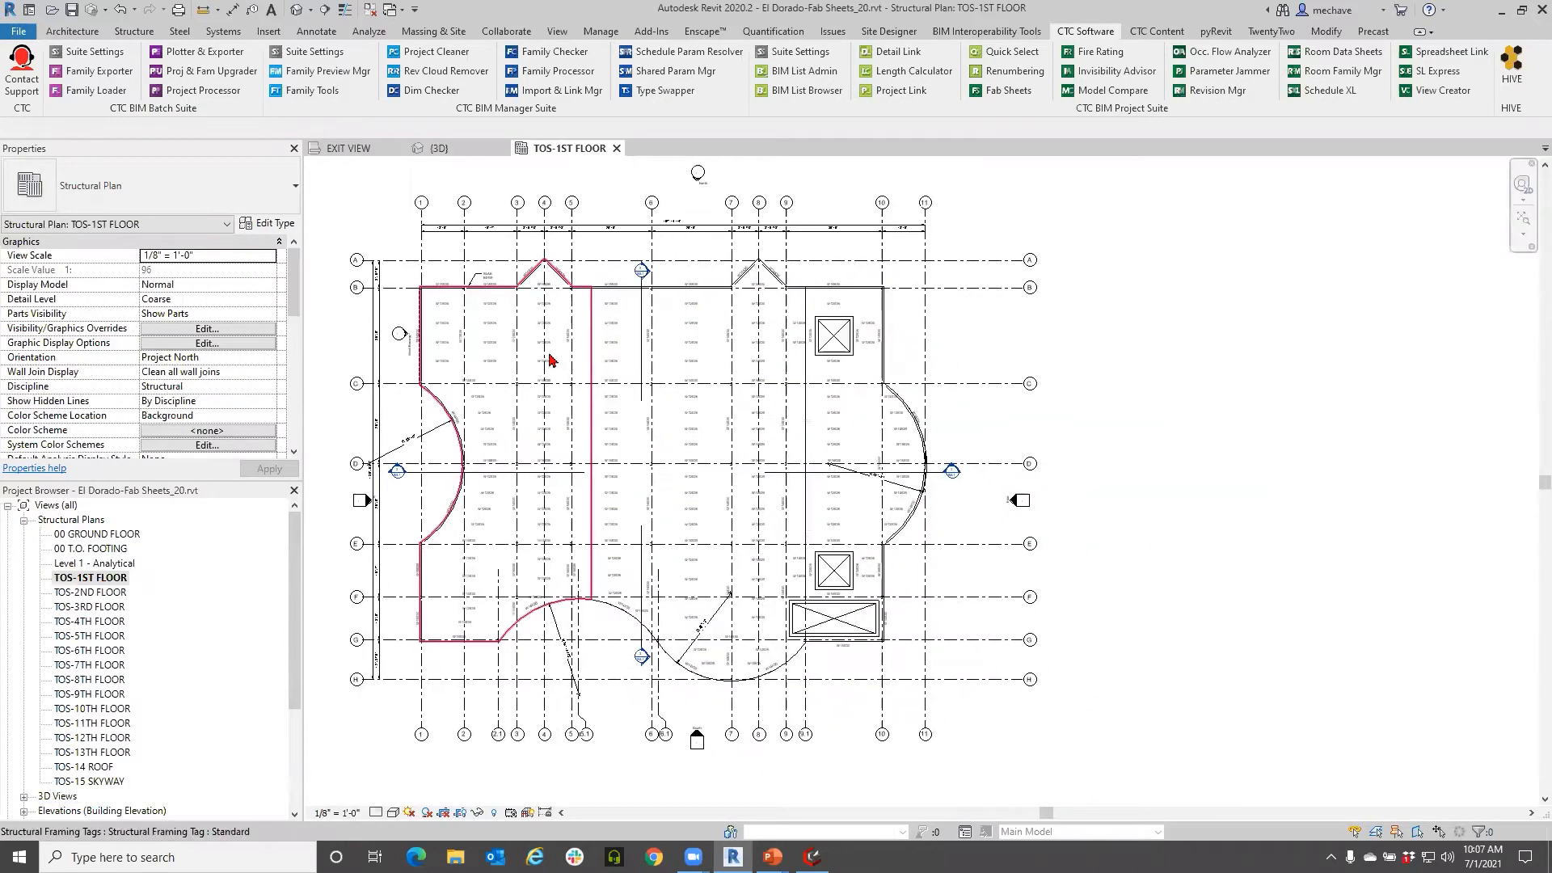
scroll(551, 361, up, 2)
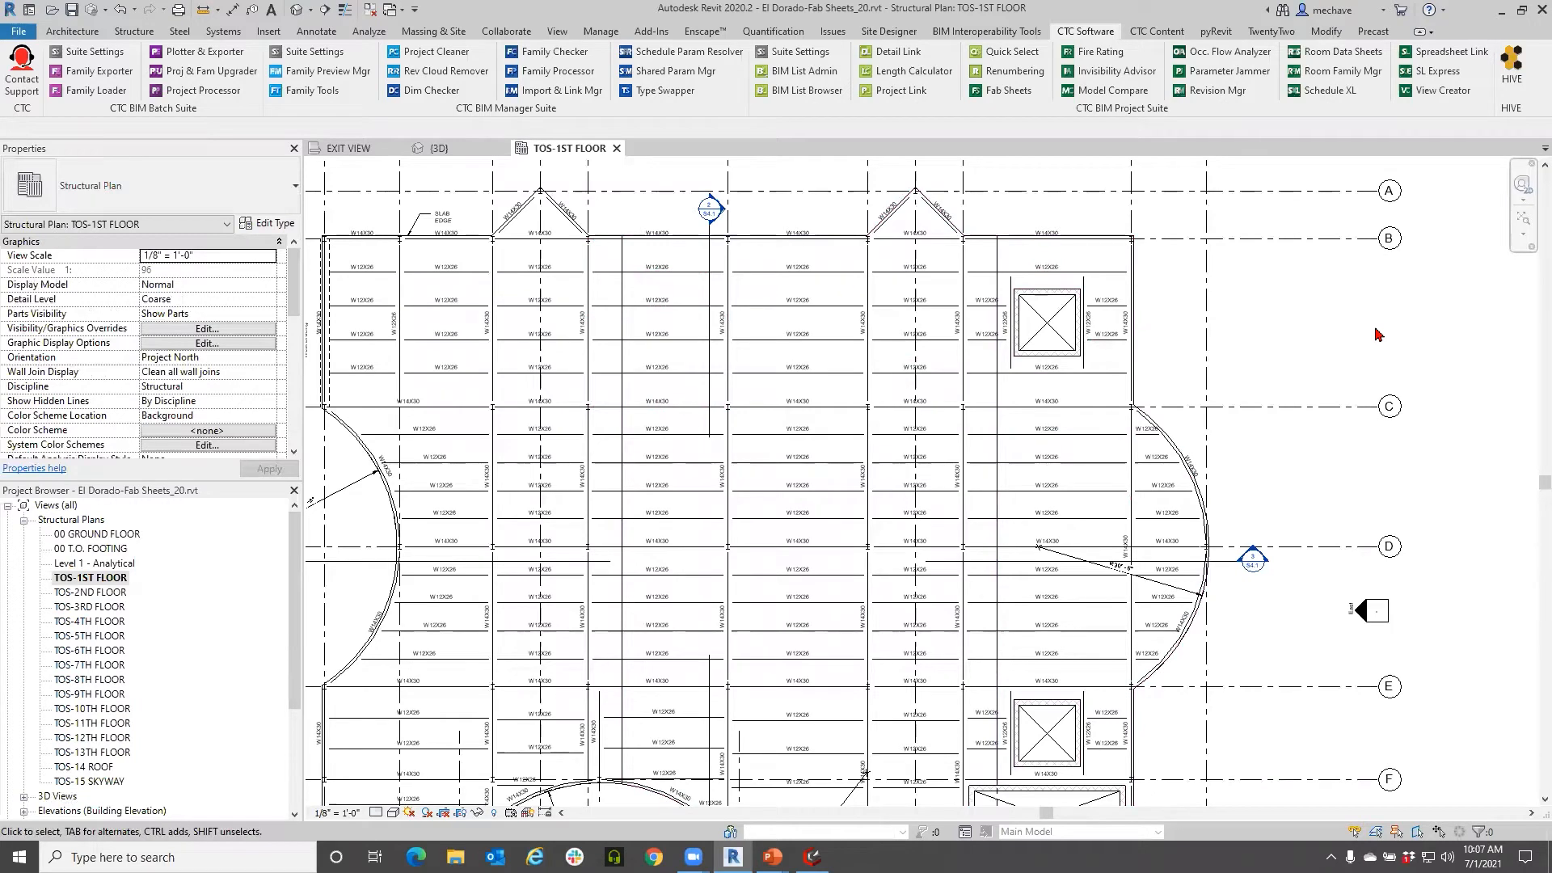
Step: Open the TOS-2ND FLOOR structural plan and select its floor slab to check the floor type, then deselect it
click(69, 593)
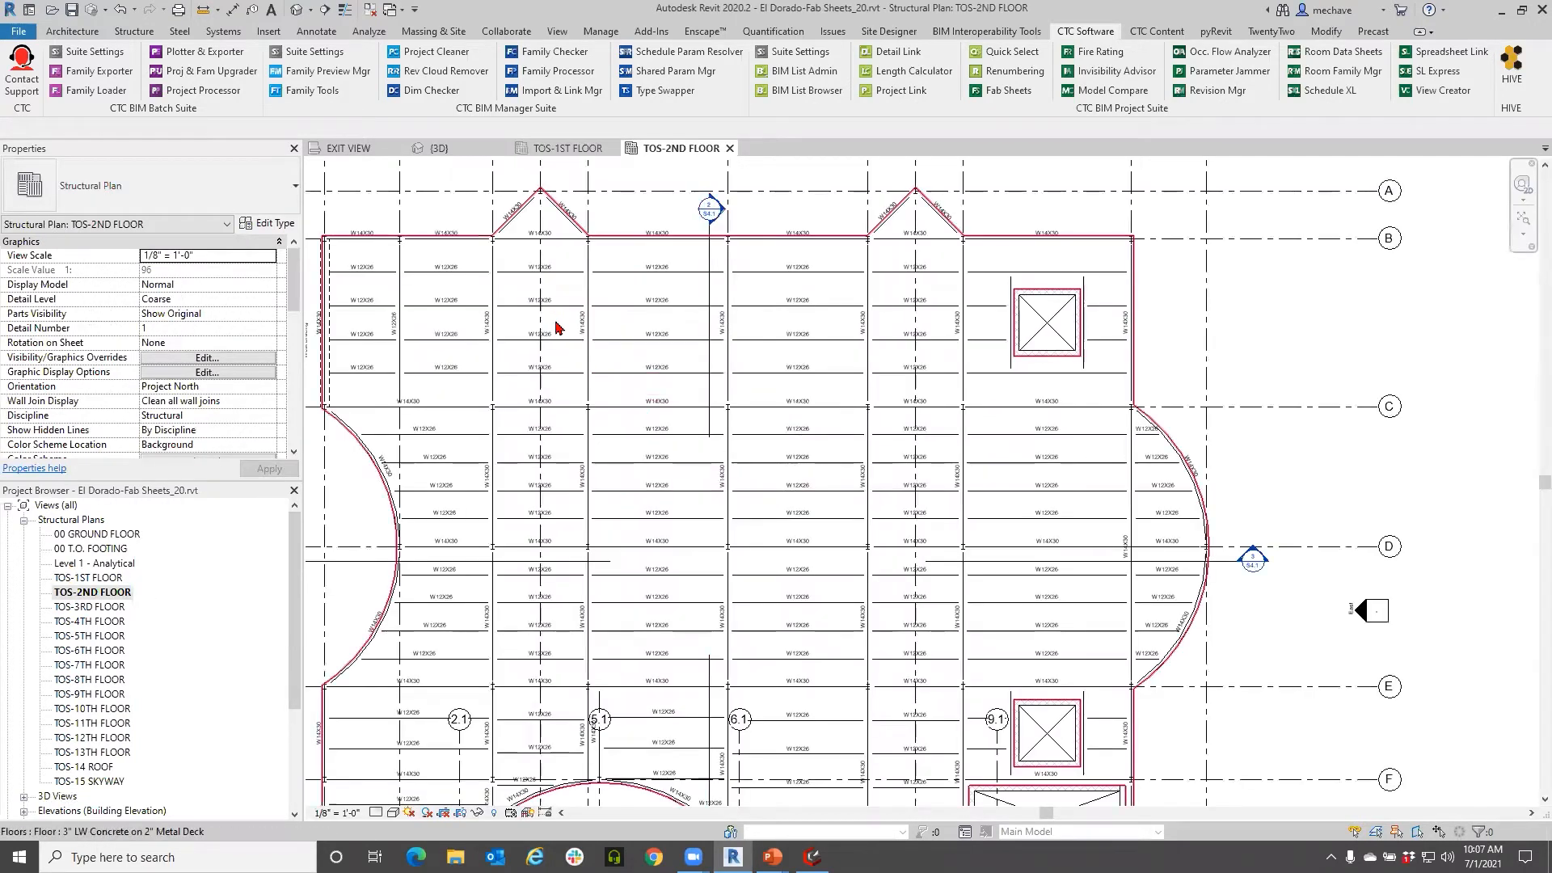
click(534, 391)
middle_drag(450, 407, 524, 399)
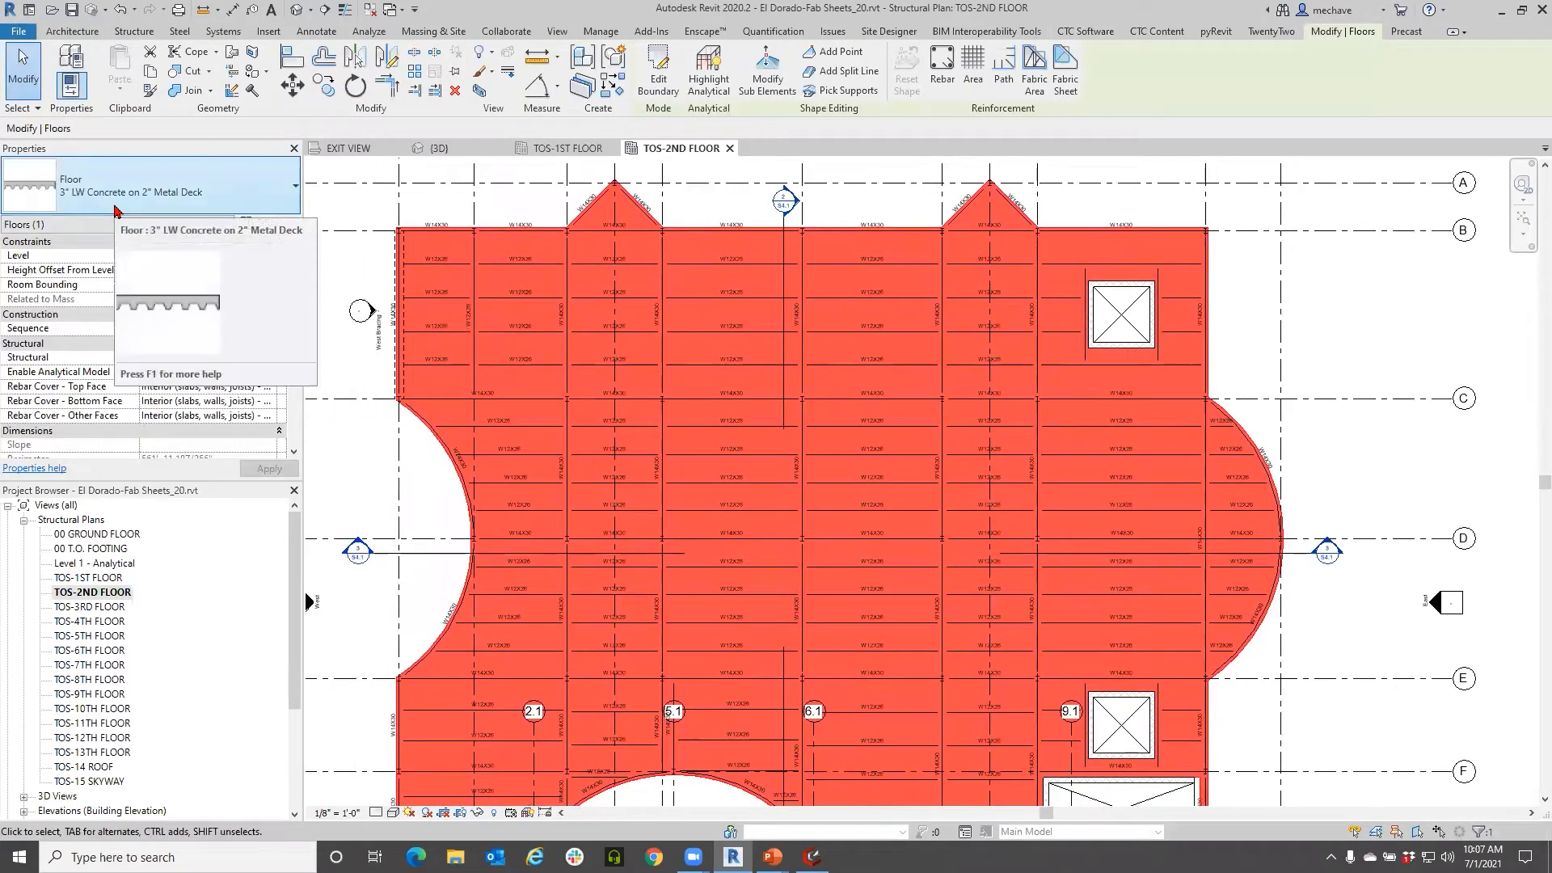
key(Escape)
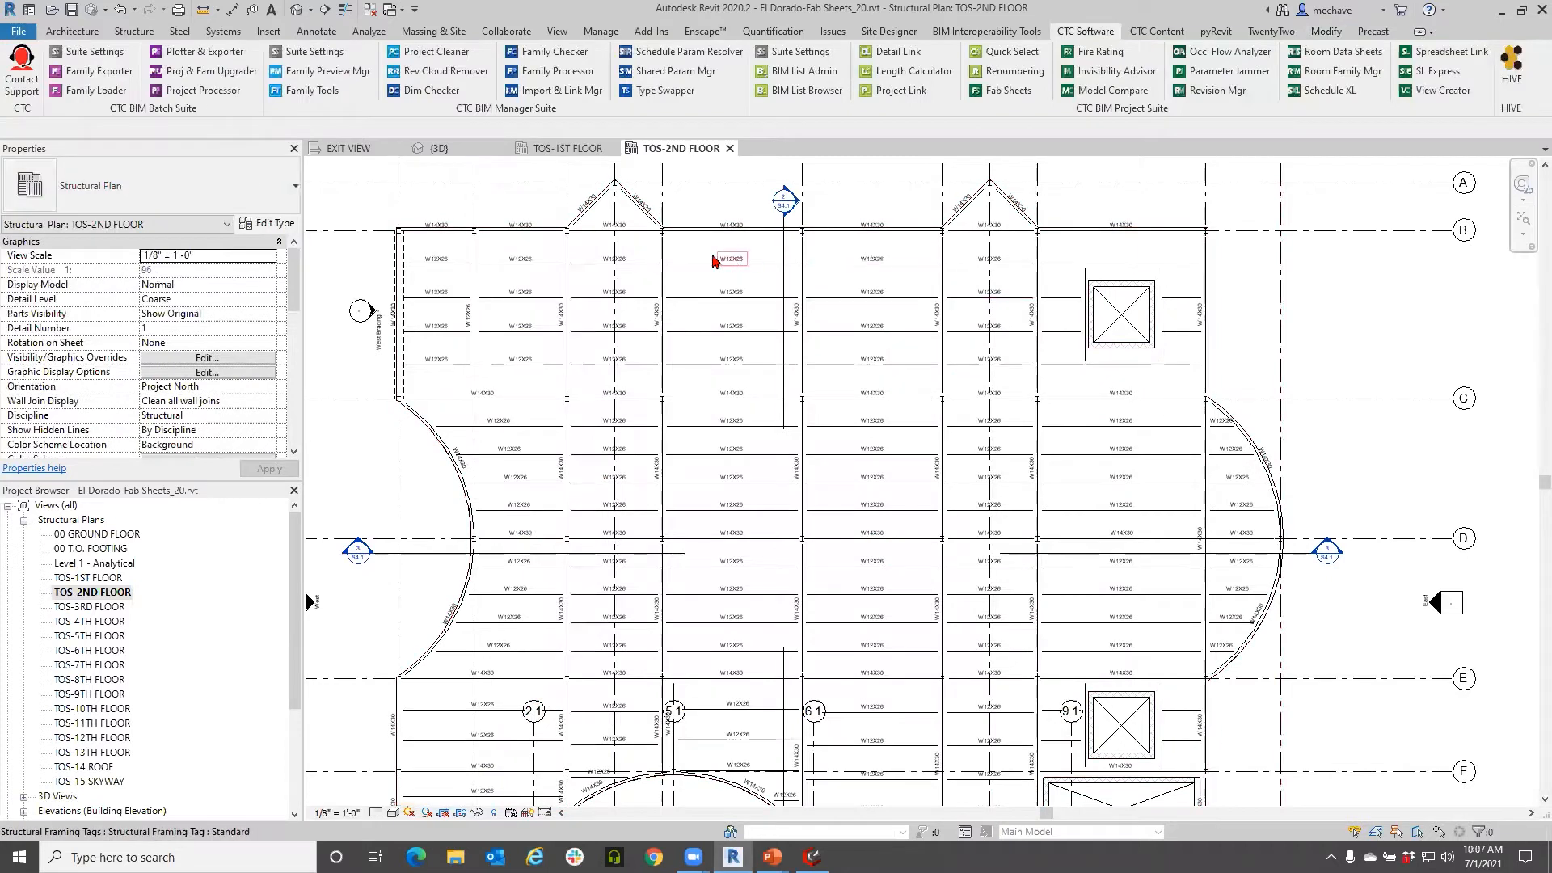
Step: Return to the default 3D view and examine the slabs of the lower storeys up close
click(297, 10)
scroll(587, 479, down, 3)
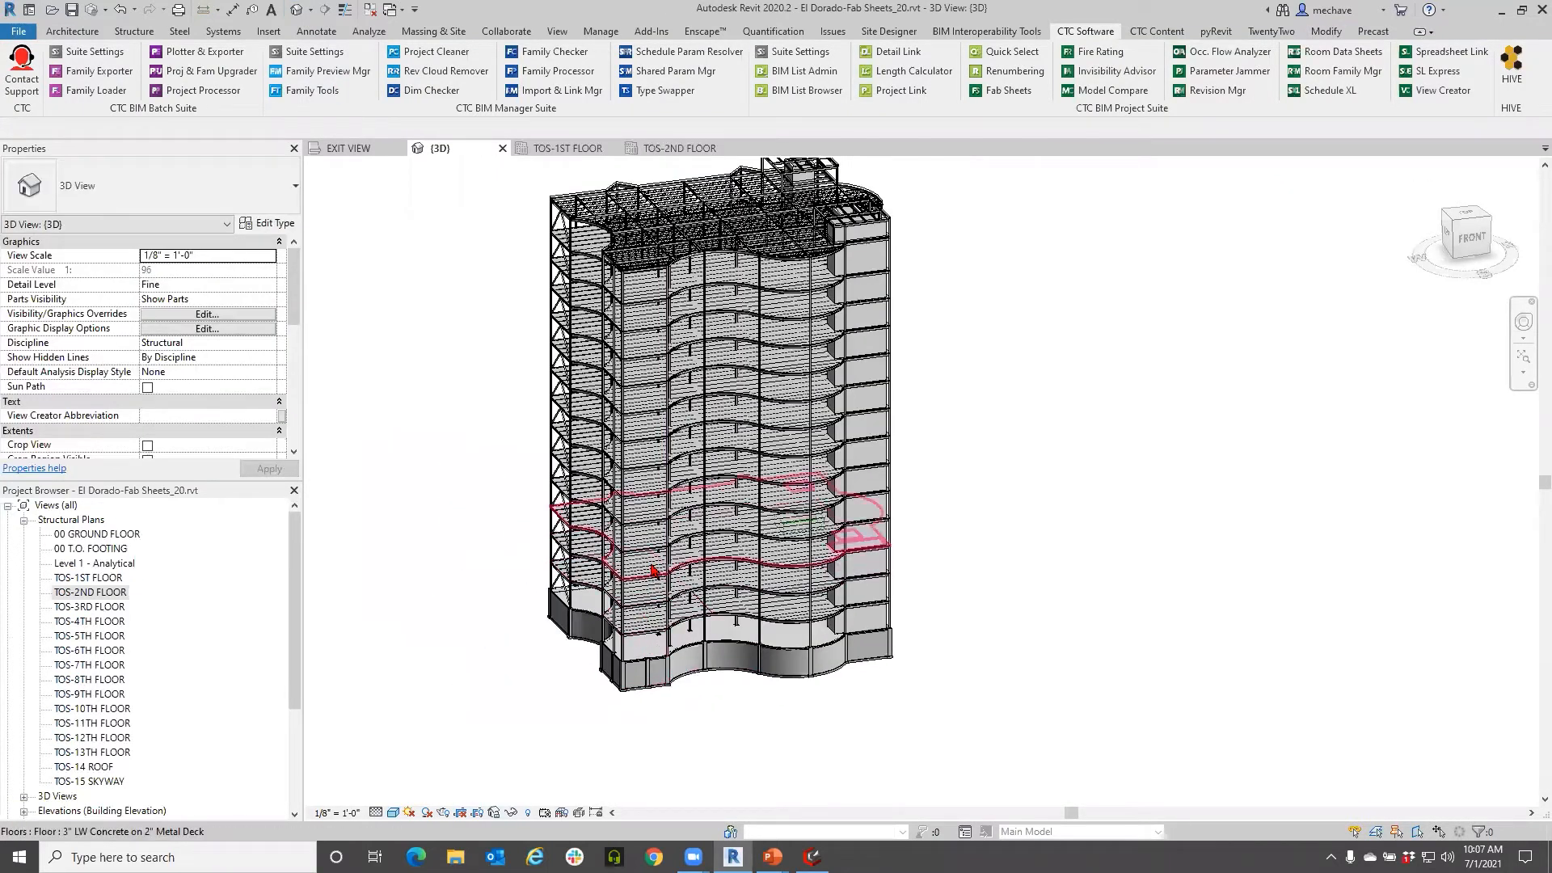
scroll(708, 595, up, 2)
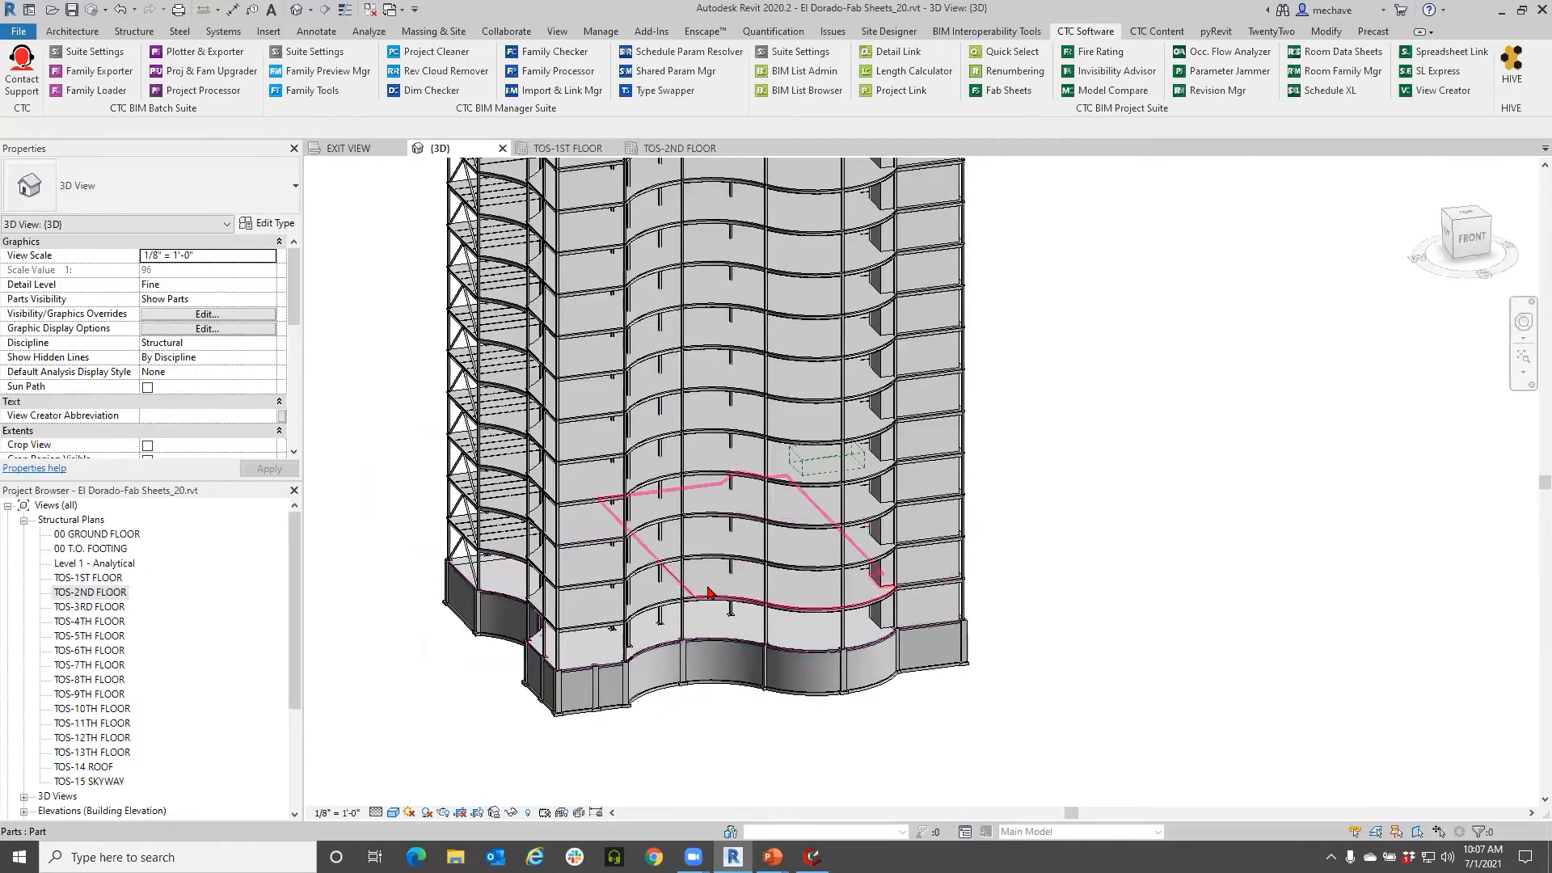
scroll(708, 594, up, 1)
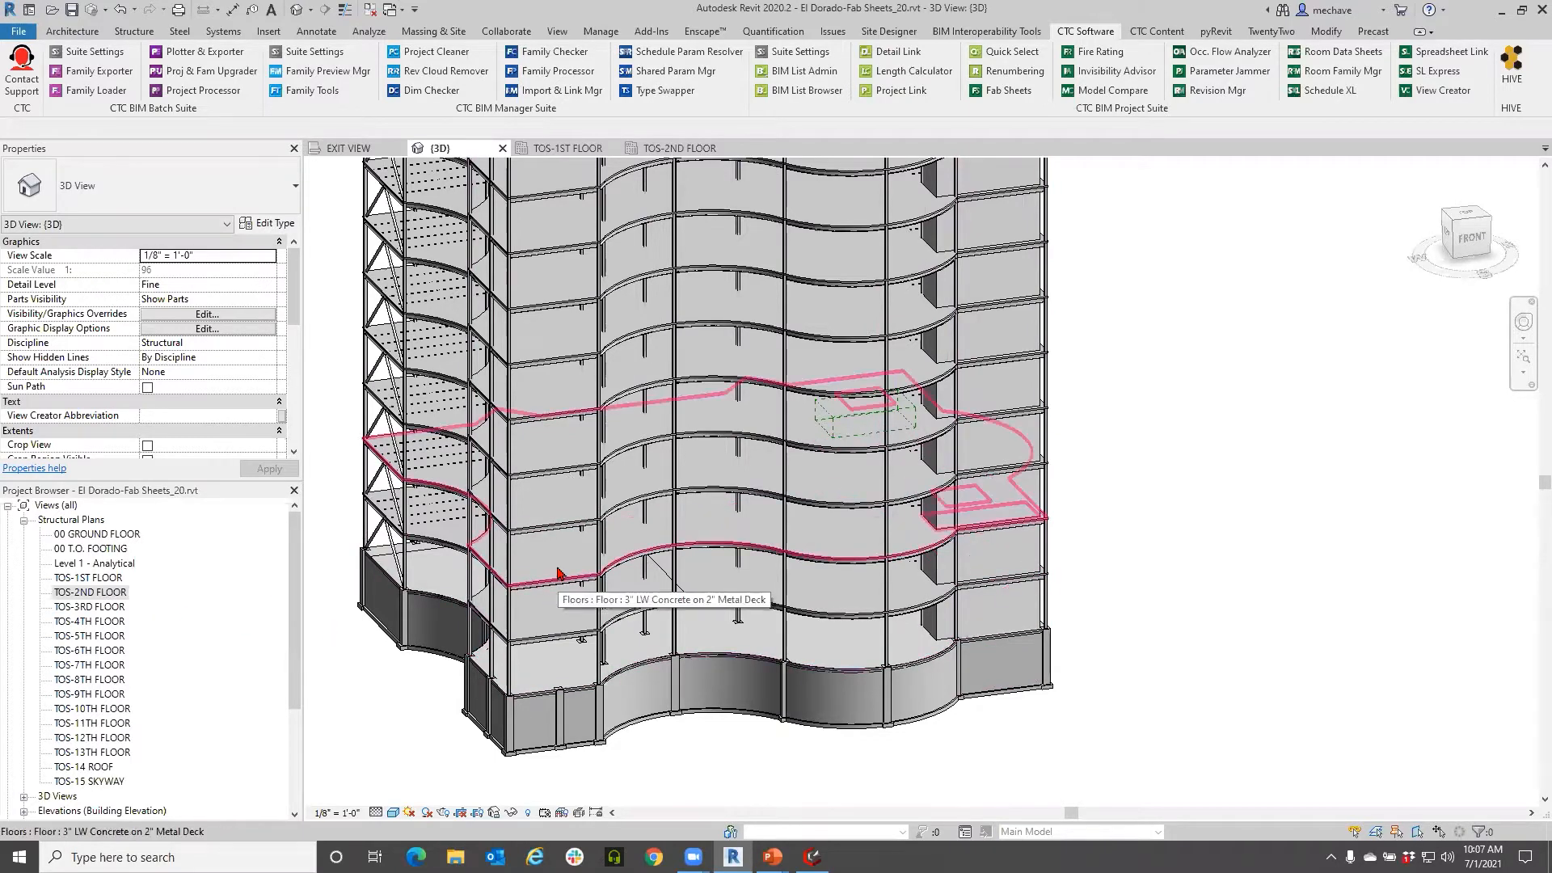
Step: Reopen the TOS-2ND FLOOR plan and create parts from its 3" LW Concrete on 2" Metal Deck floor slab
double_click(90, 592)
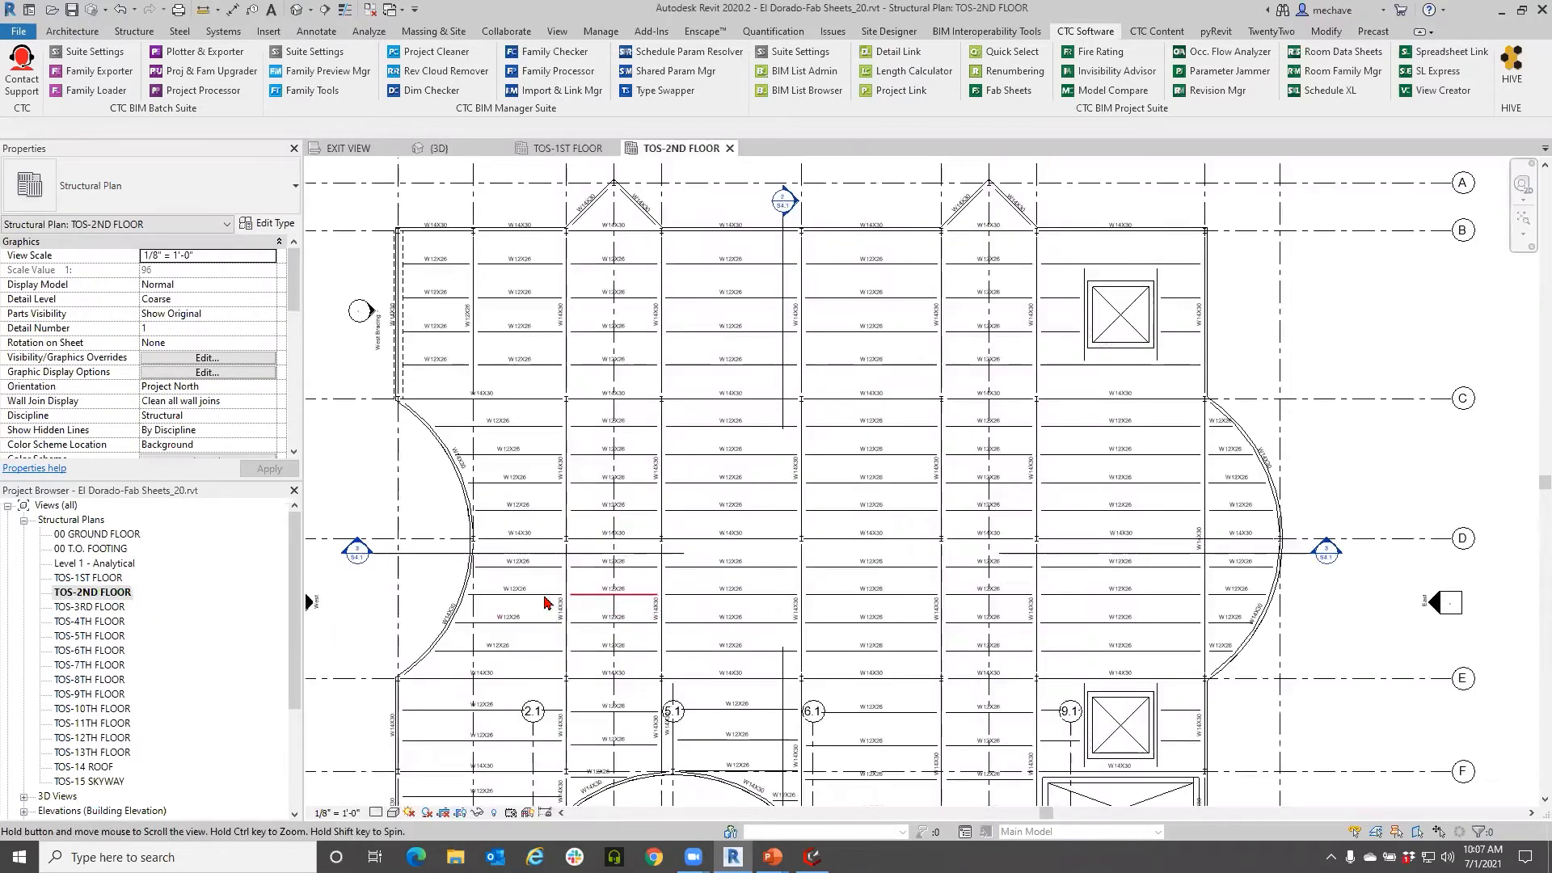
click(592, 299)
middle_drag(593, 299, 676, 277)
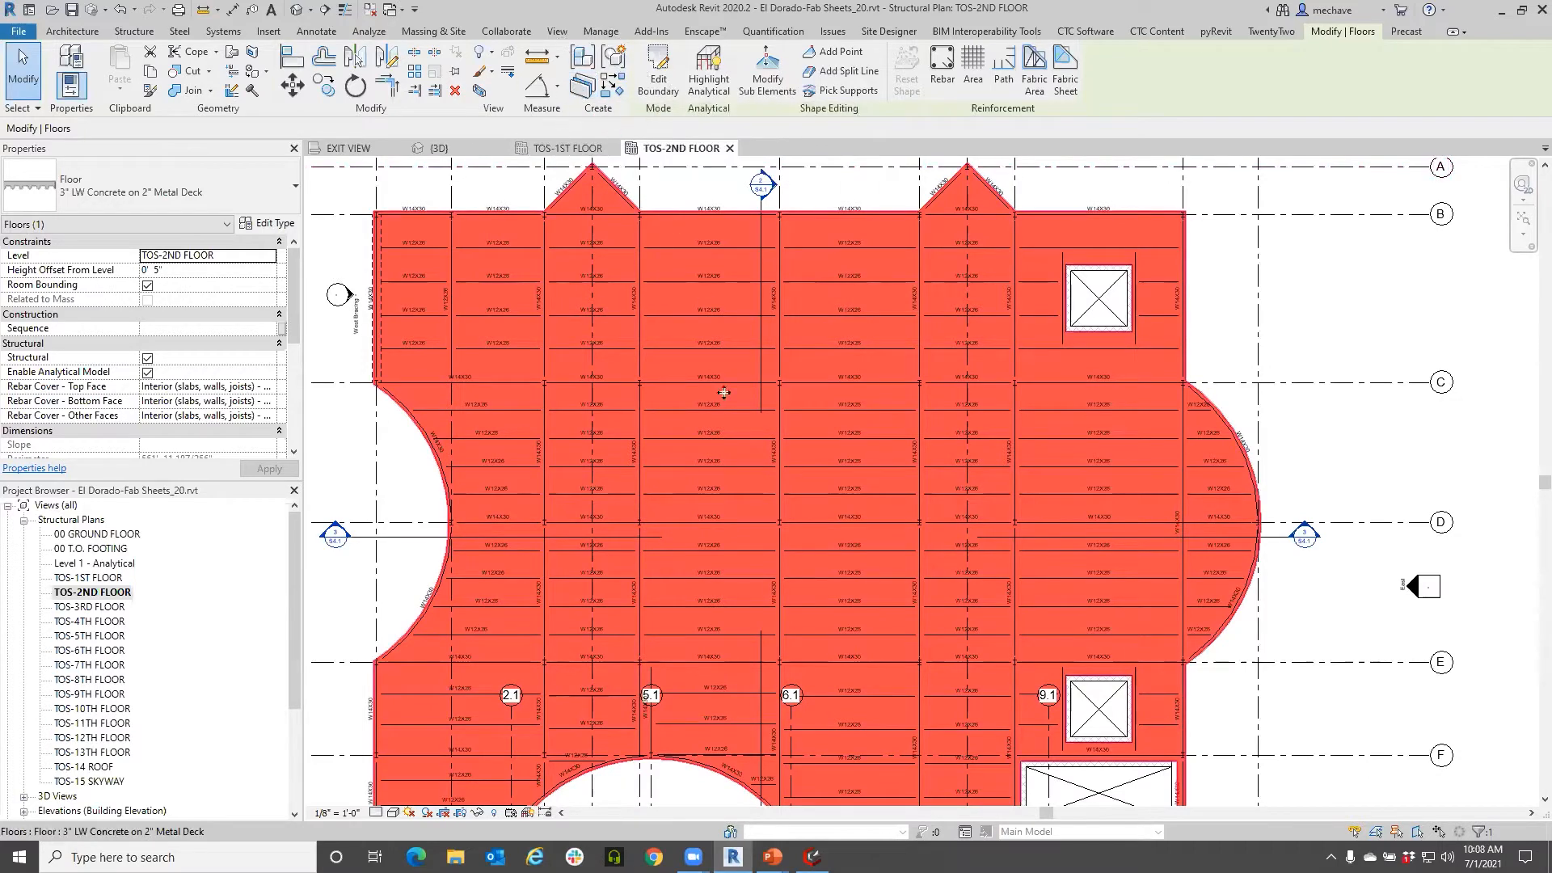
click(1398, 235)
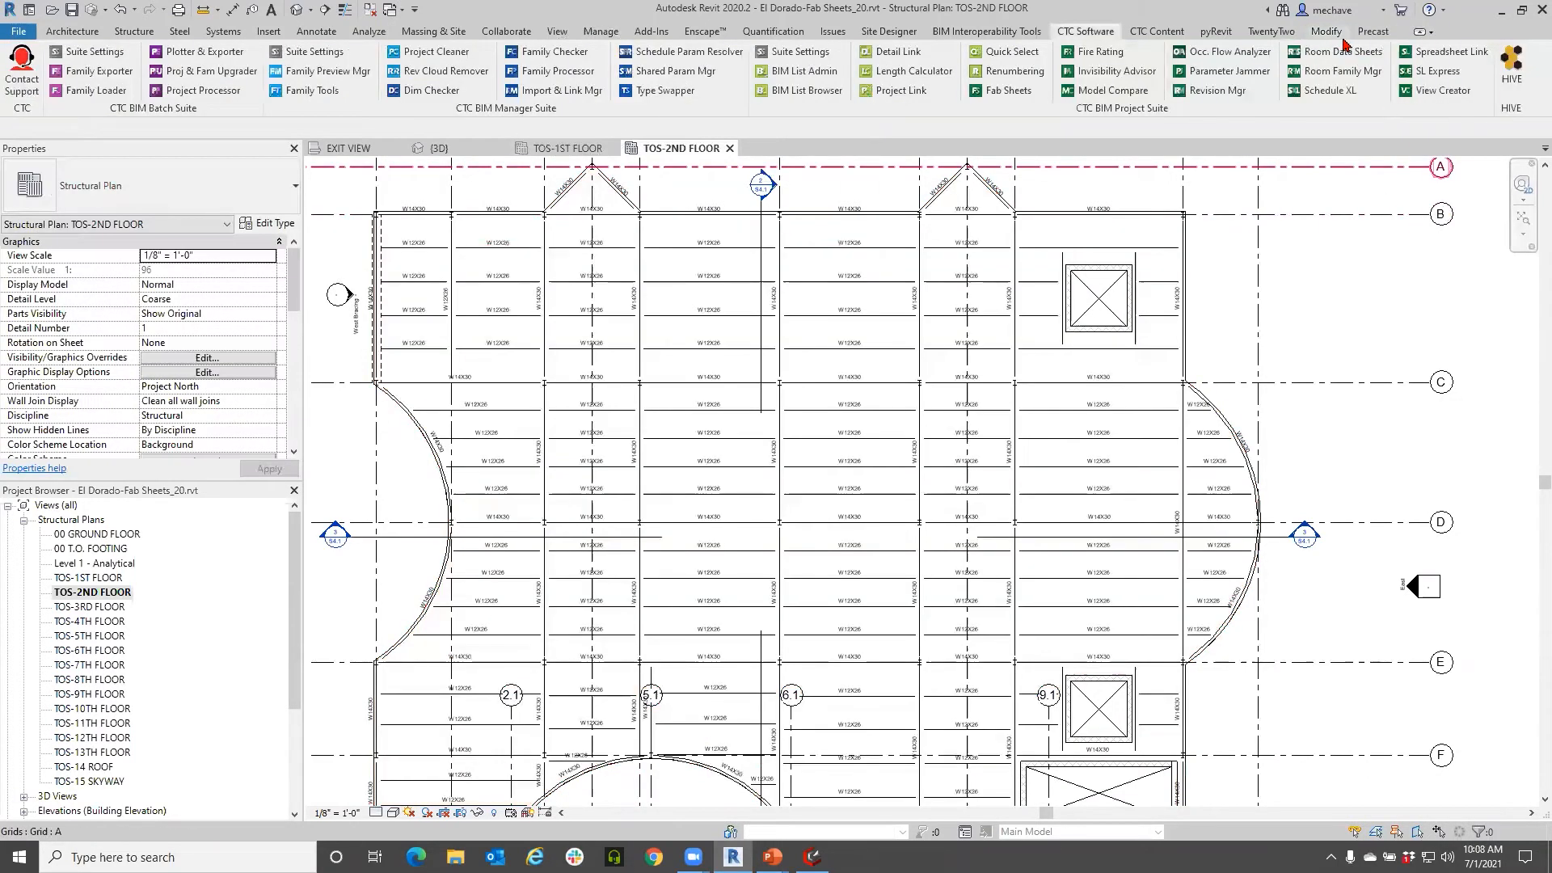
click(1326, 31)
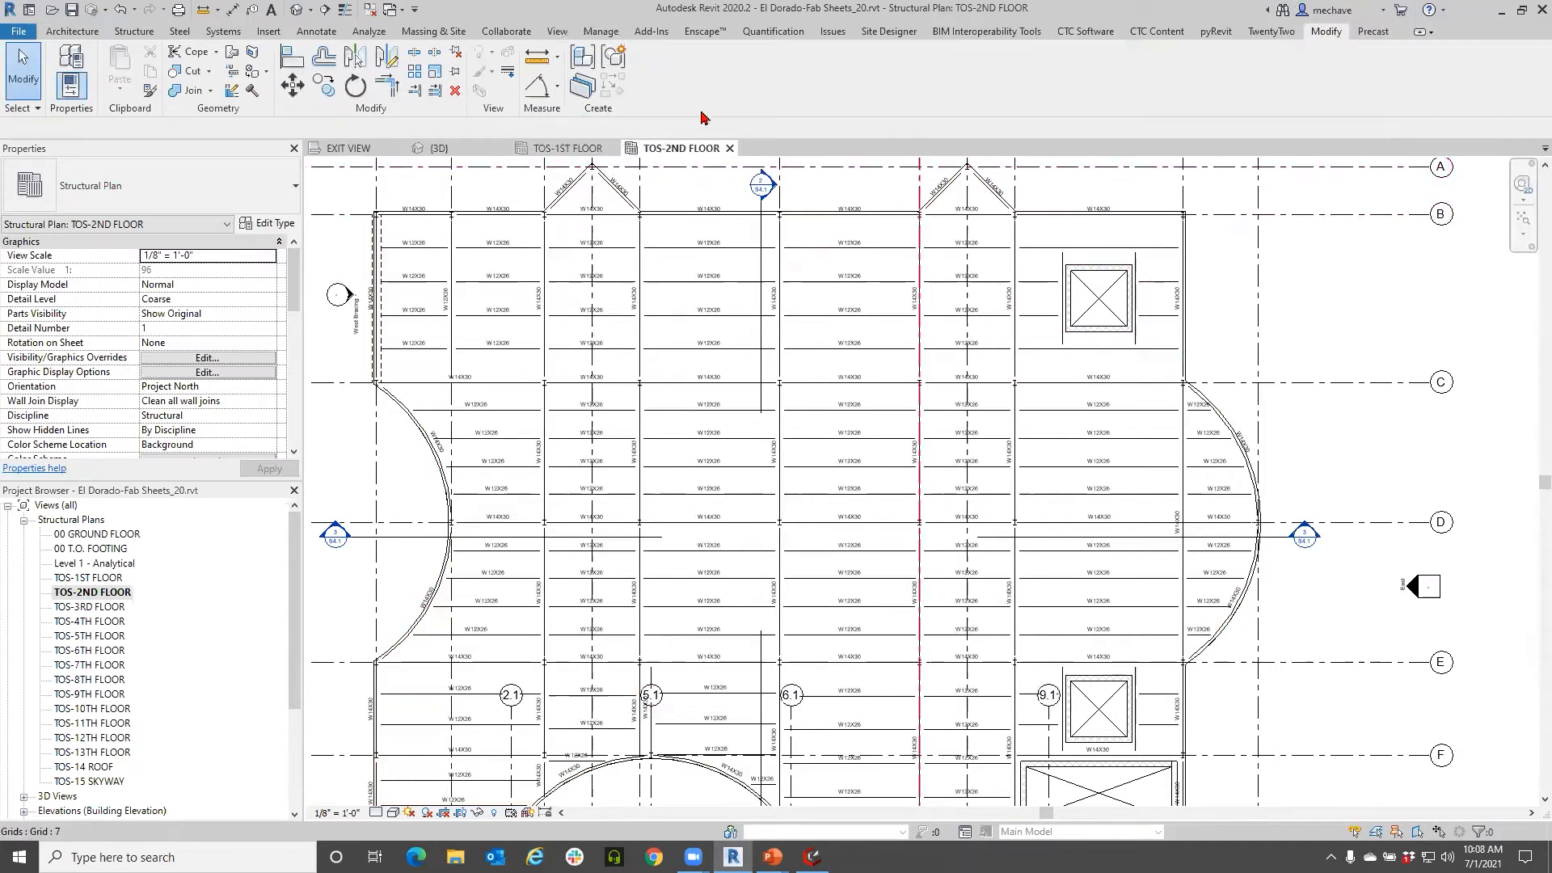
click(579, 87)
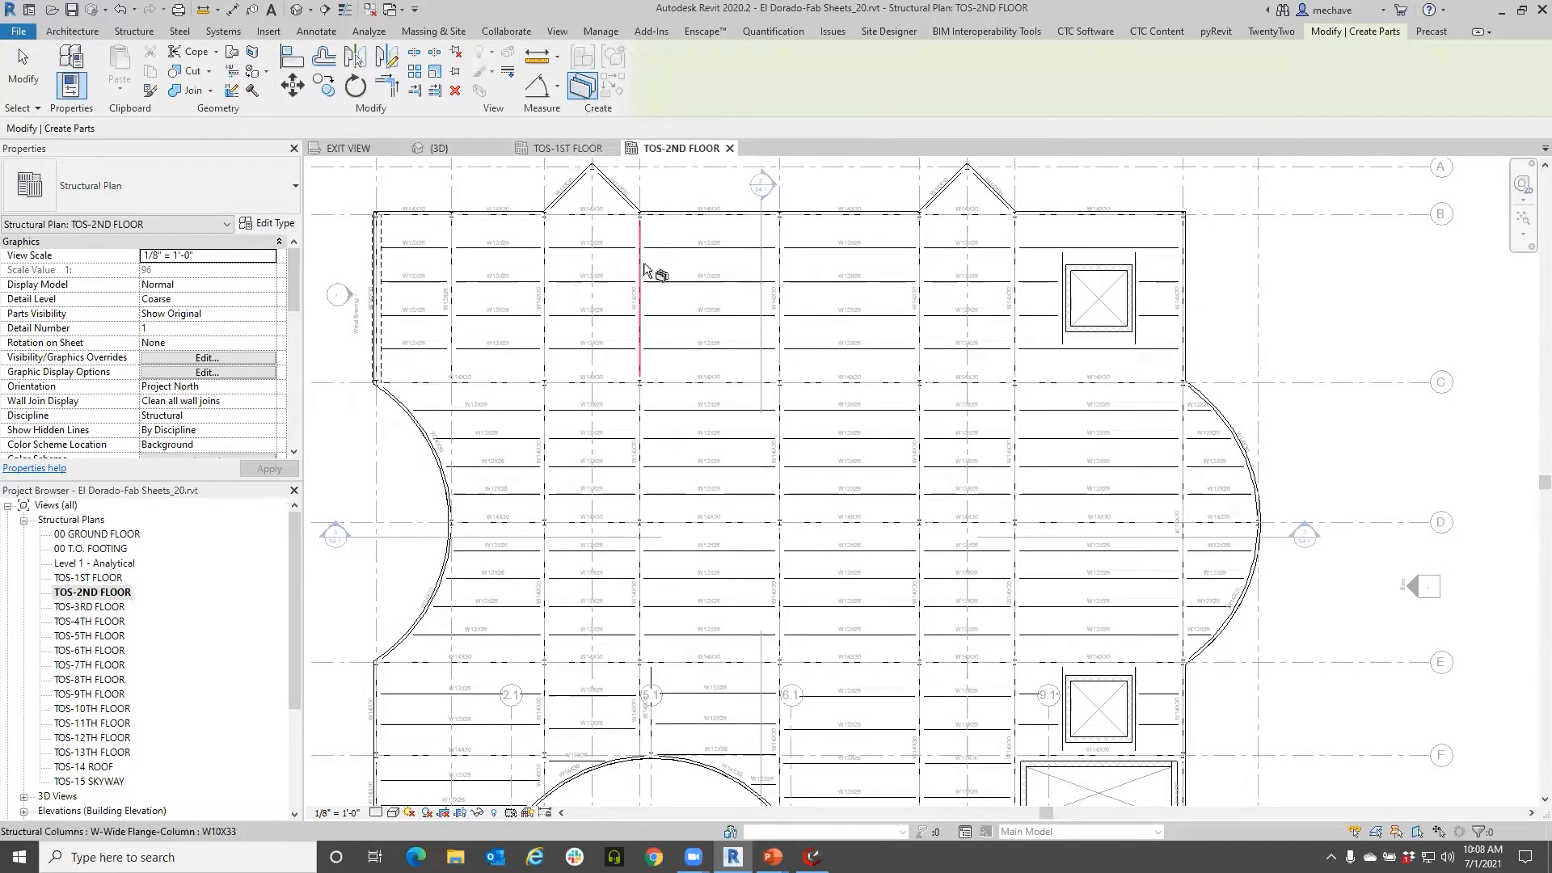
click(671, 232)
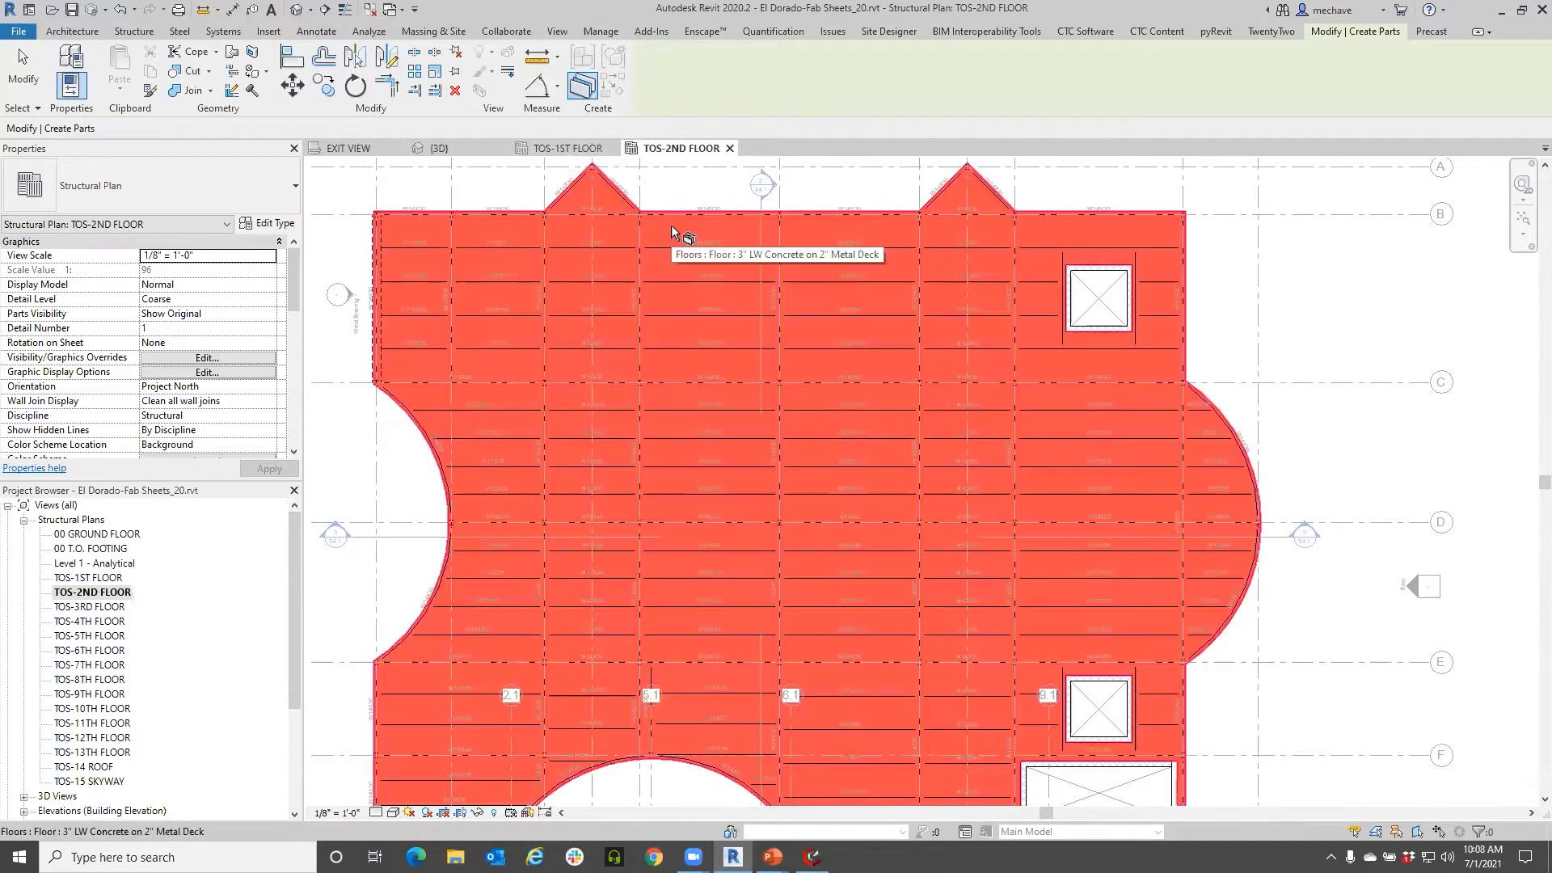
key(Return)
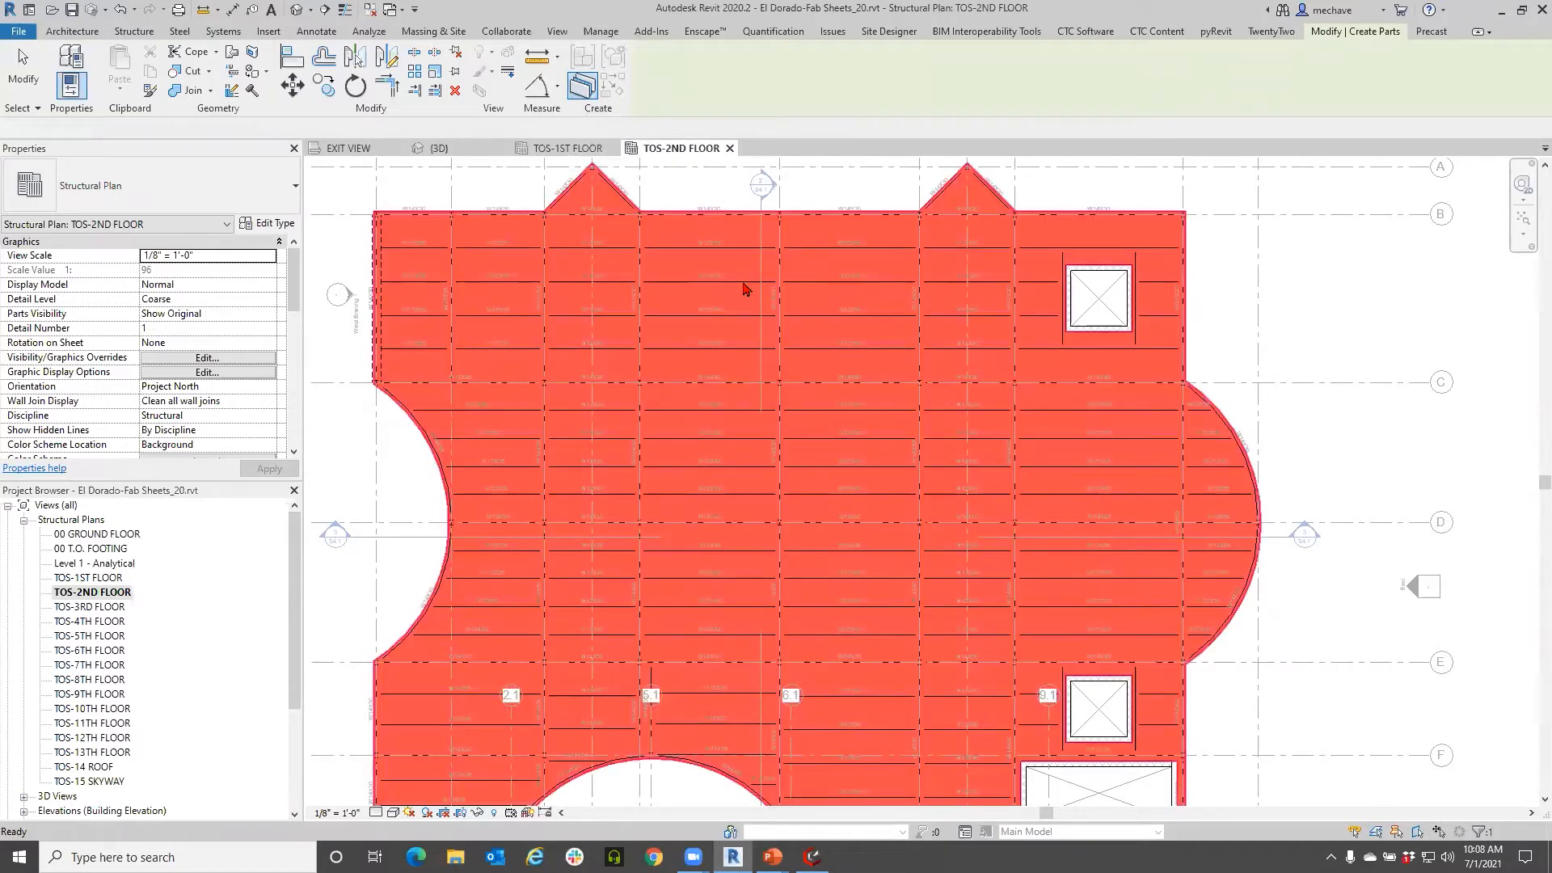
Step: Start dividing the second-floor slab part and sketch a vertical division line about 128' long along grid 5 across the whole slab
click(687, 249)
scroll(685, 279, down, 4)
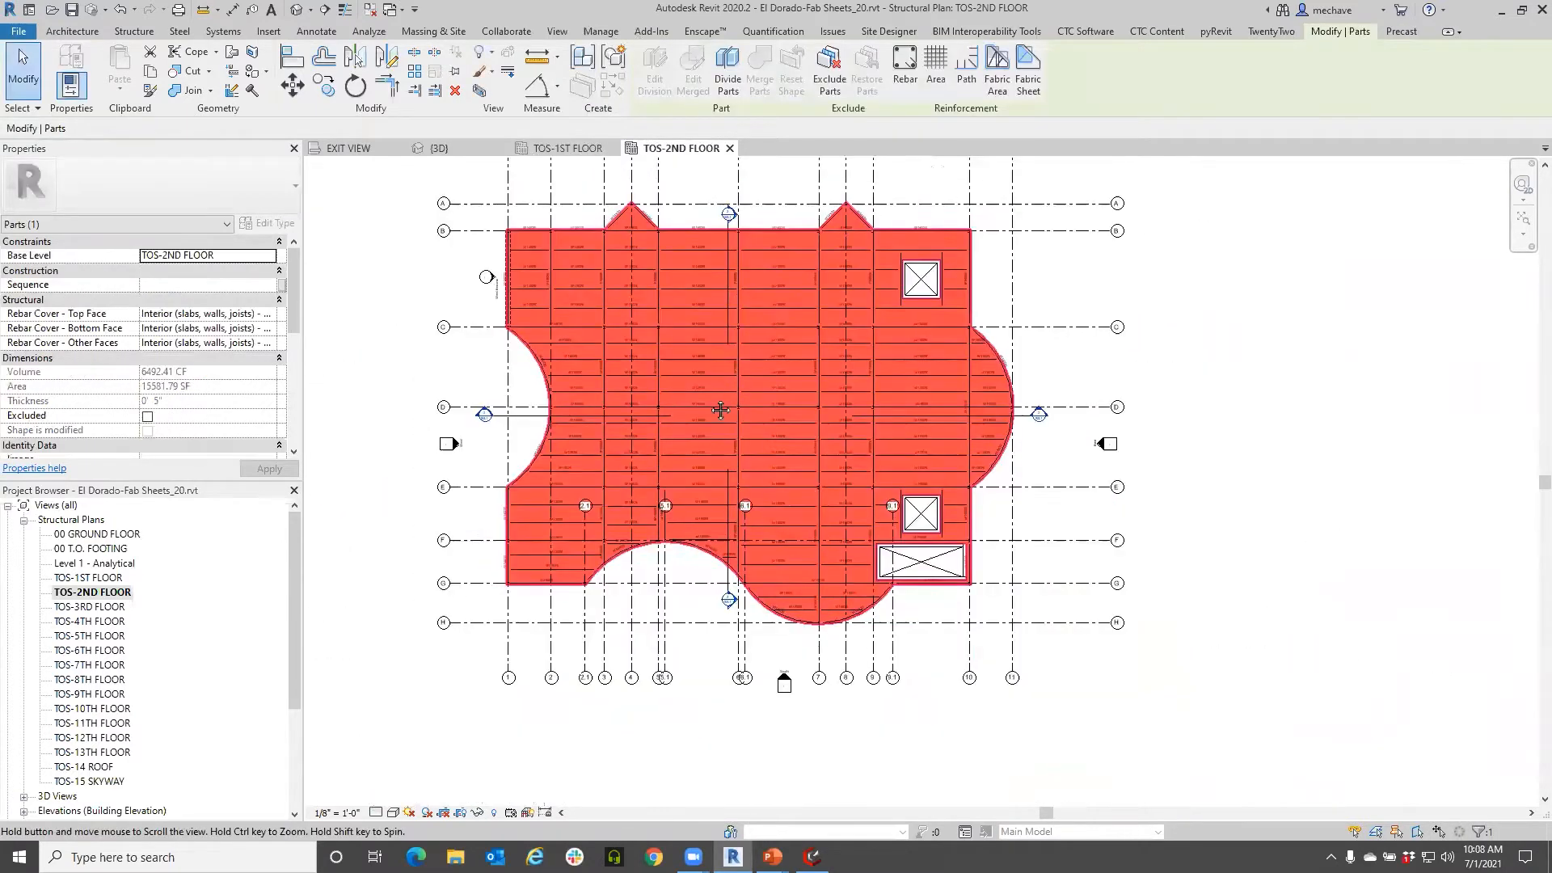
scroll(703, 373, up, 2)
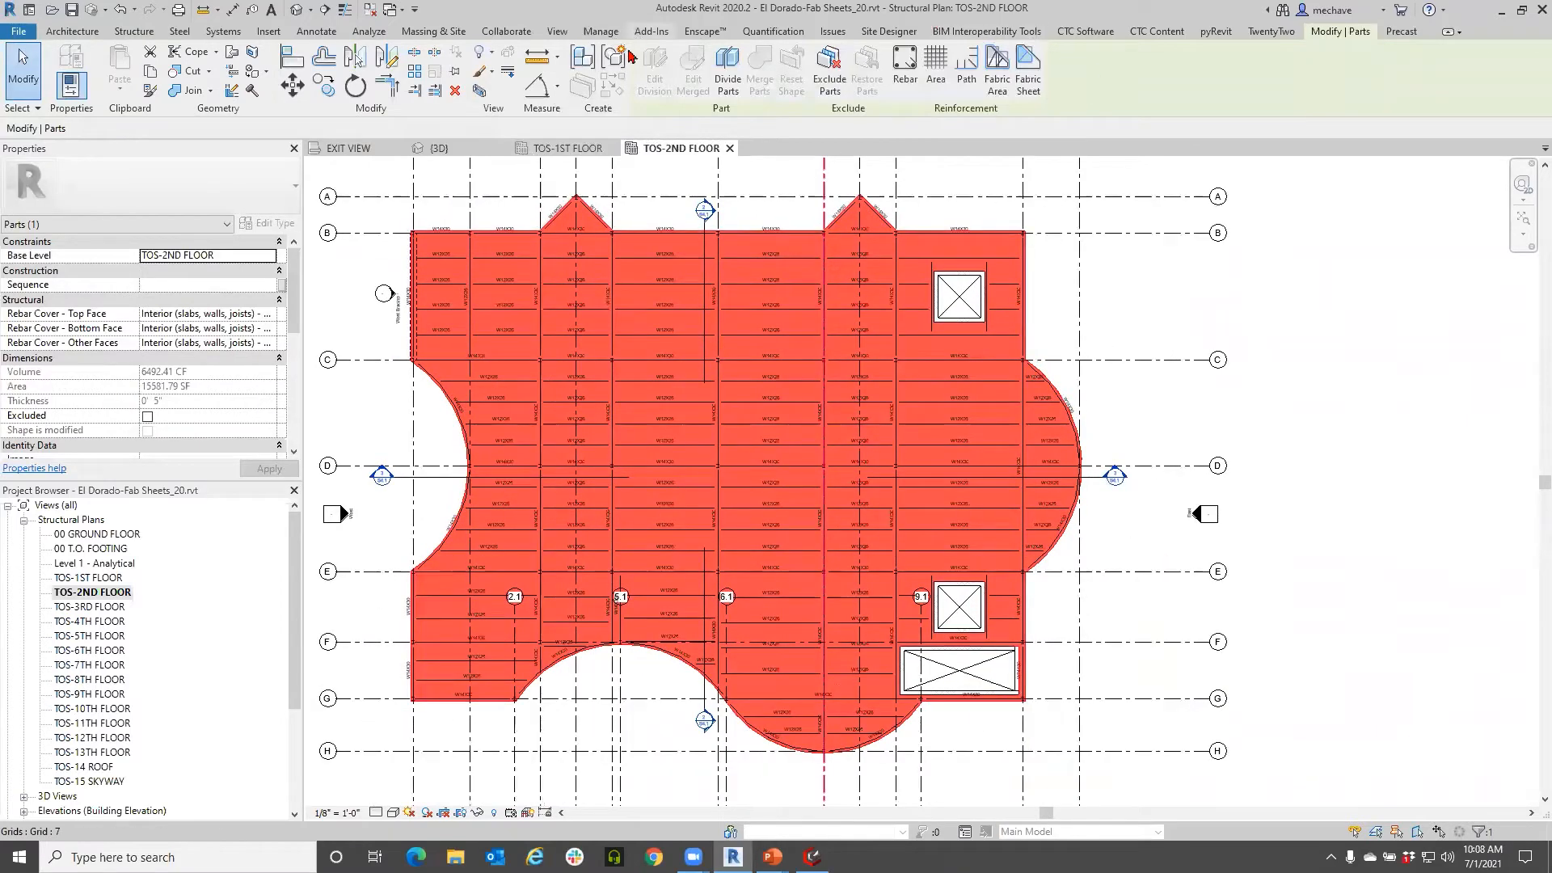
click(726, 74)
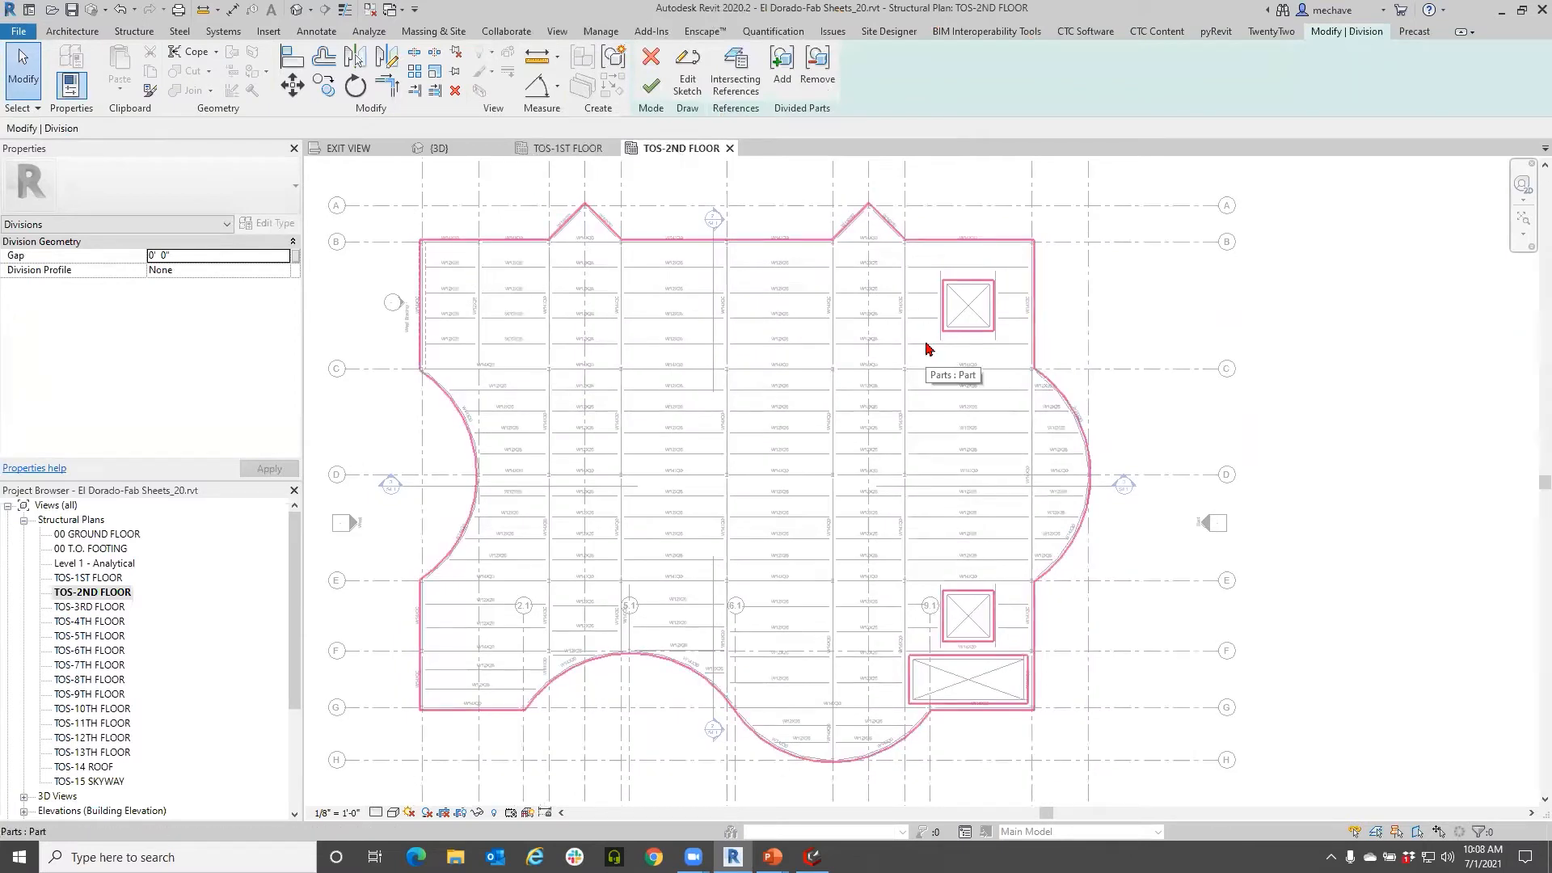
click(687, 78)
key(l)
key(i)
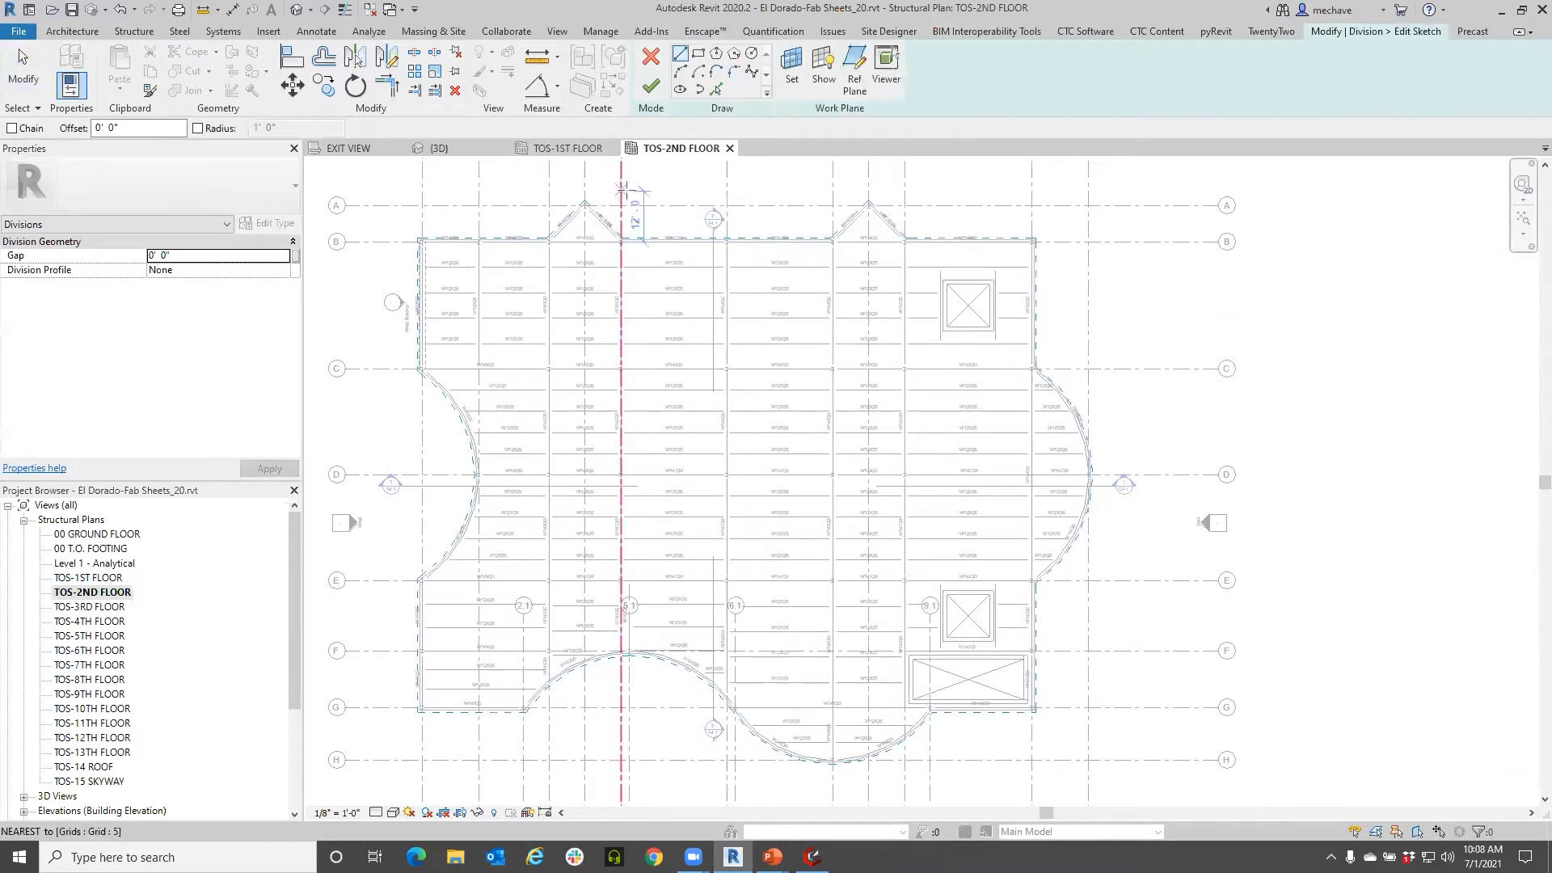
click(621, 192)
click(621, 733)
Step: Sketch a second vertical division line about 140' long along grid 9 and finish the division of the part
click(906, 192)
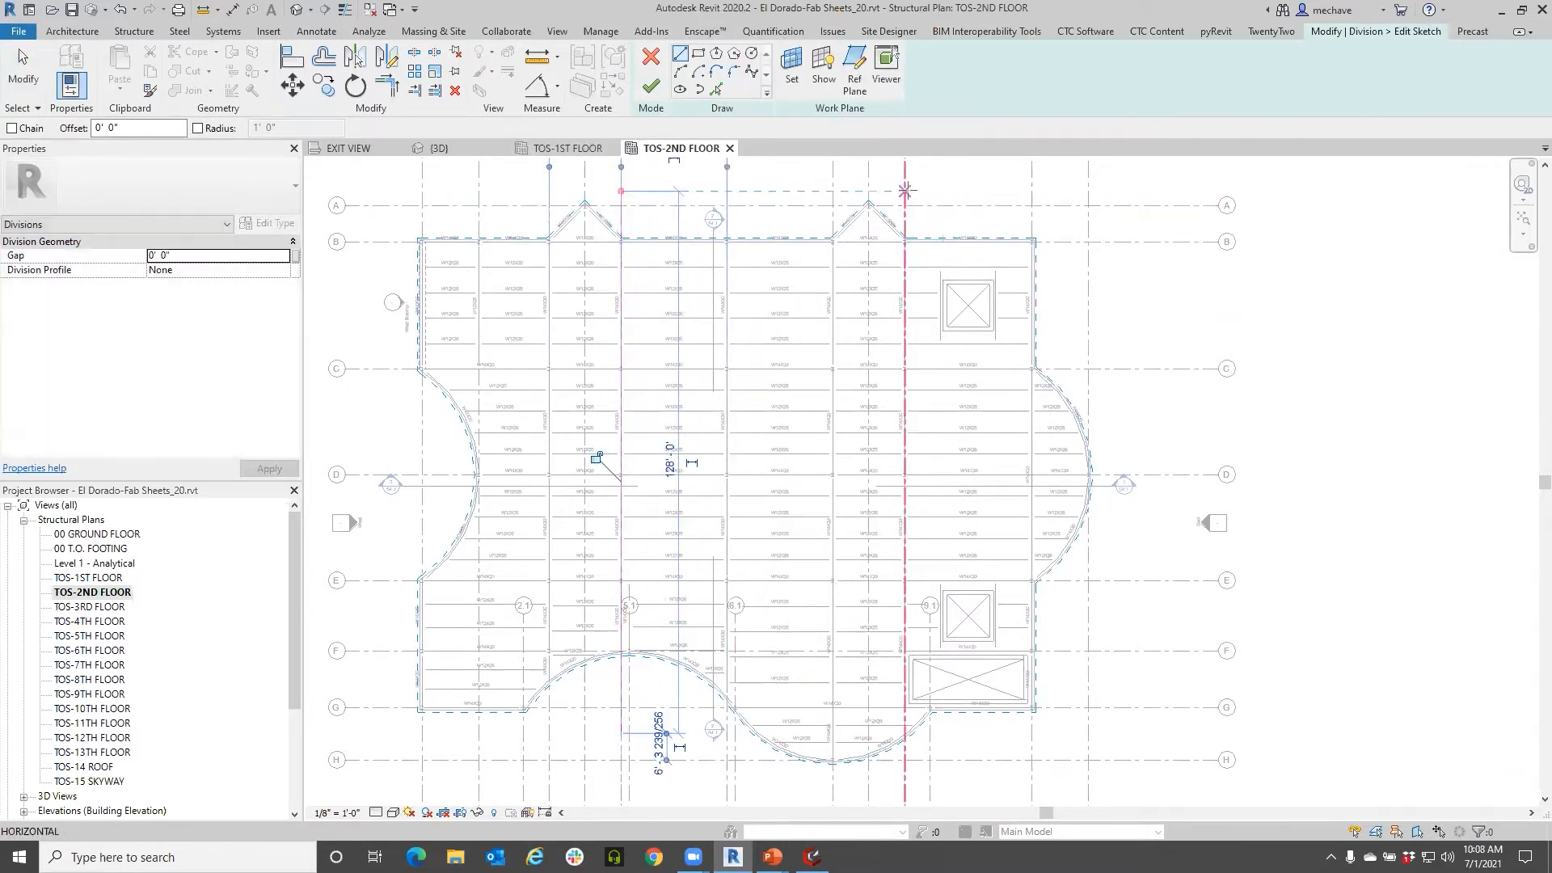
click(918, 780)
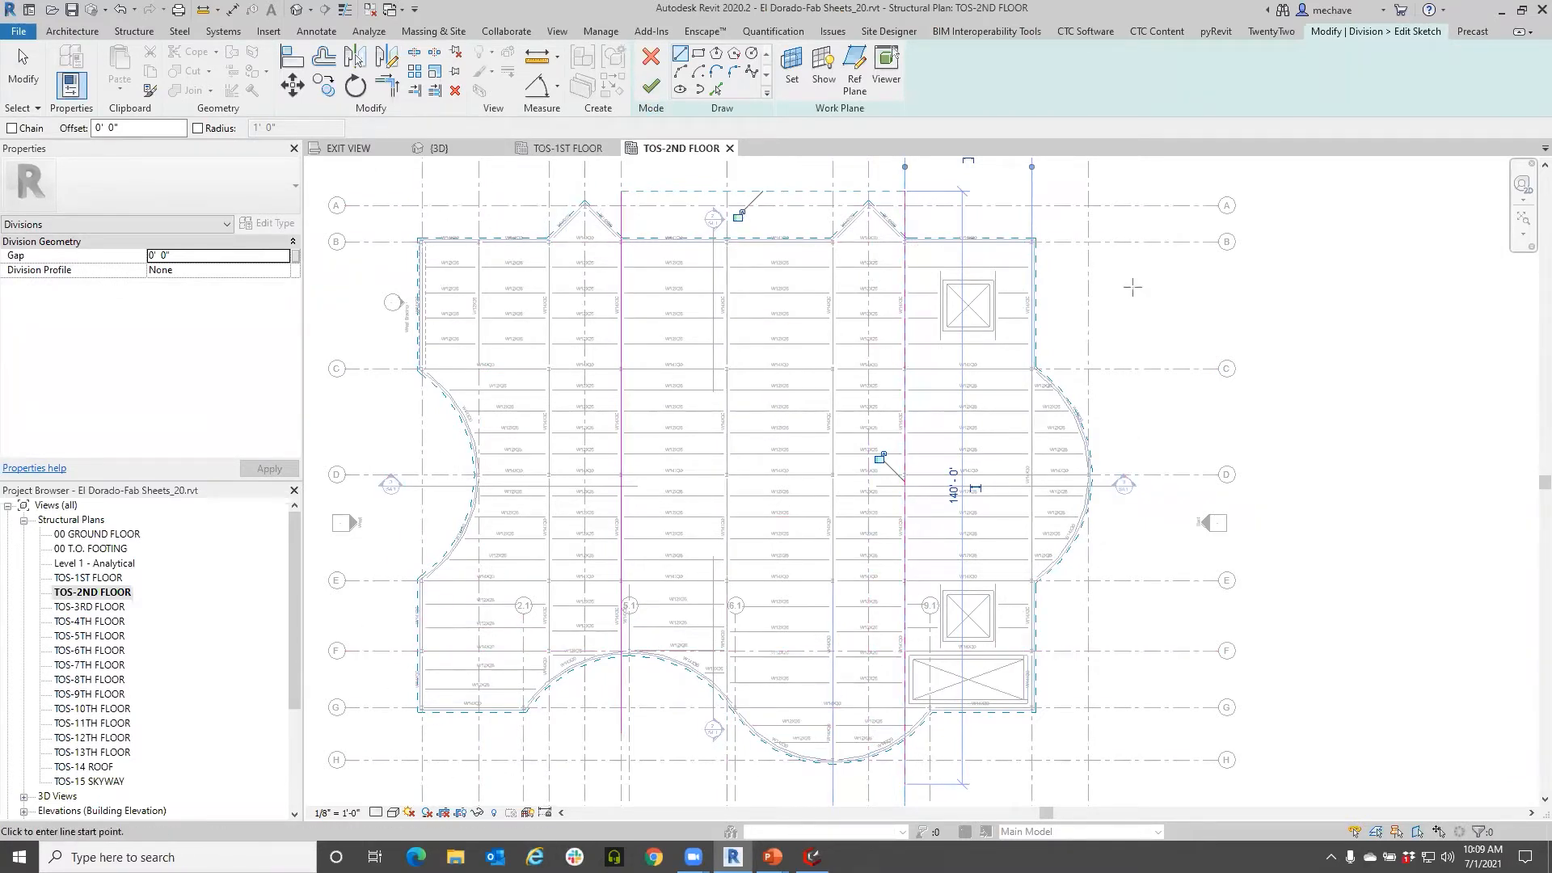
click(651, 88)
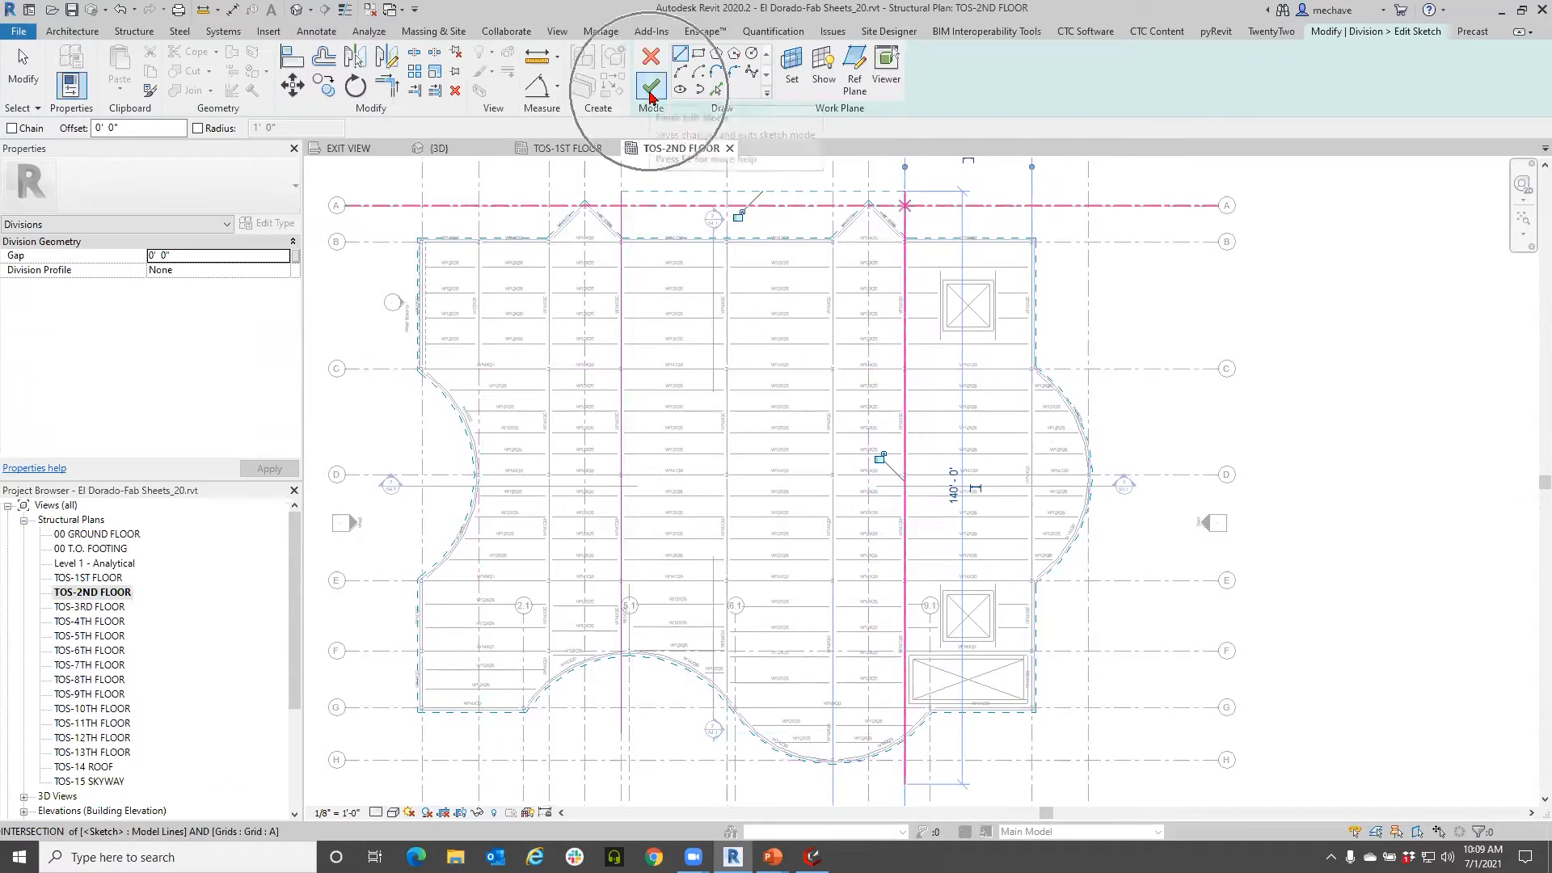
click(650, 87)
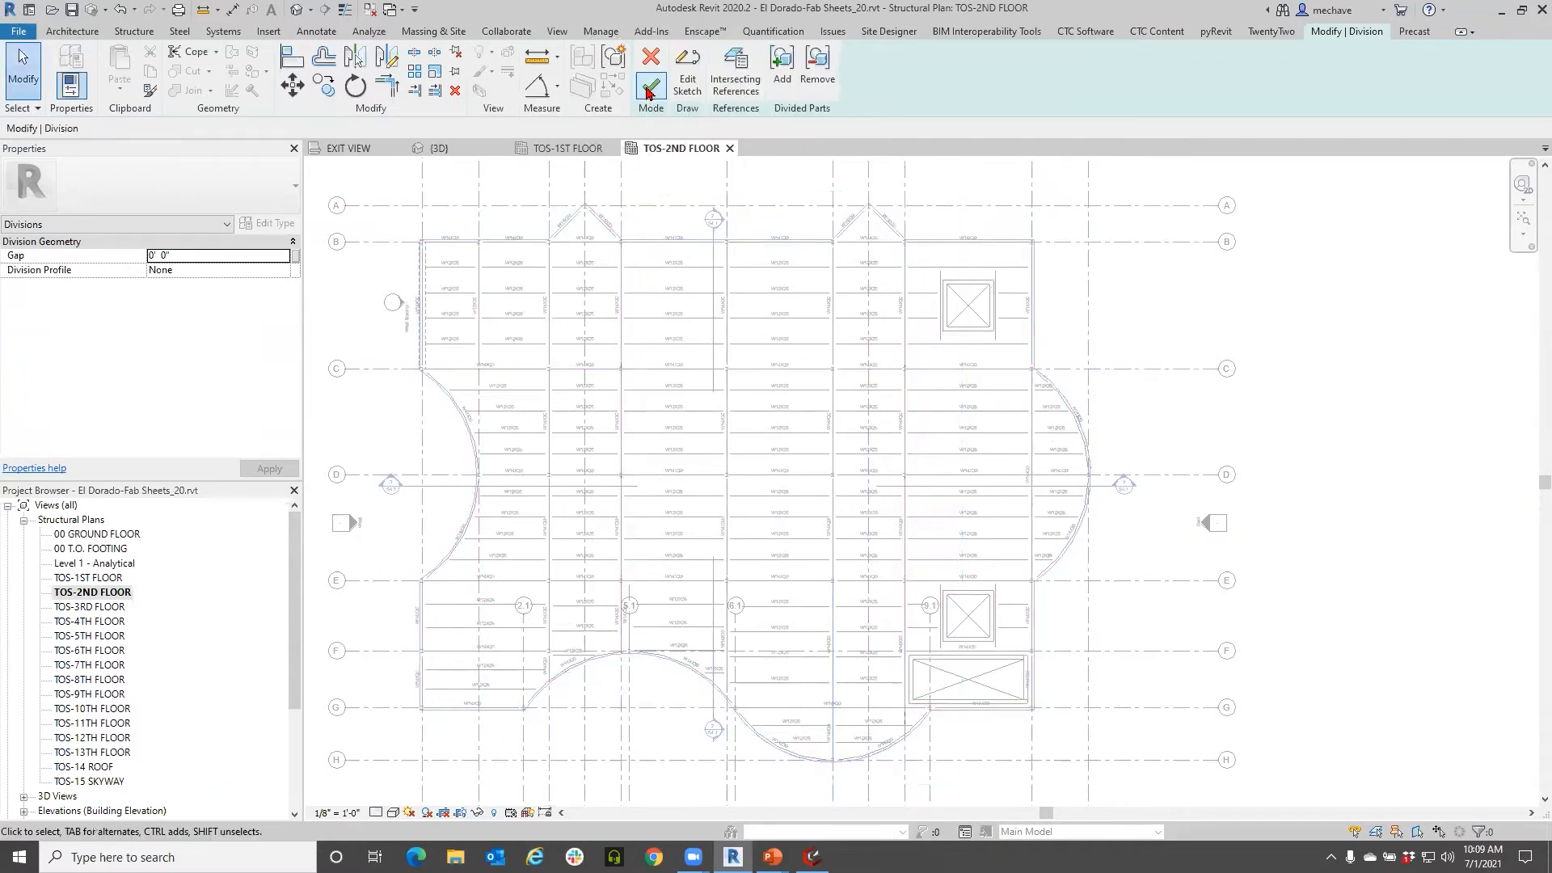
Step: Check the divided slab by selecting inside the bays on both sides of grid 5, then clear the selection
click(497, 259)
click(647, 255)
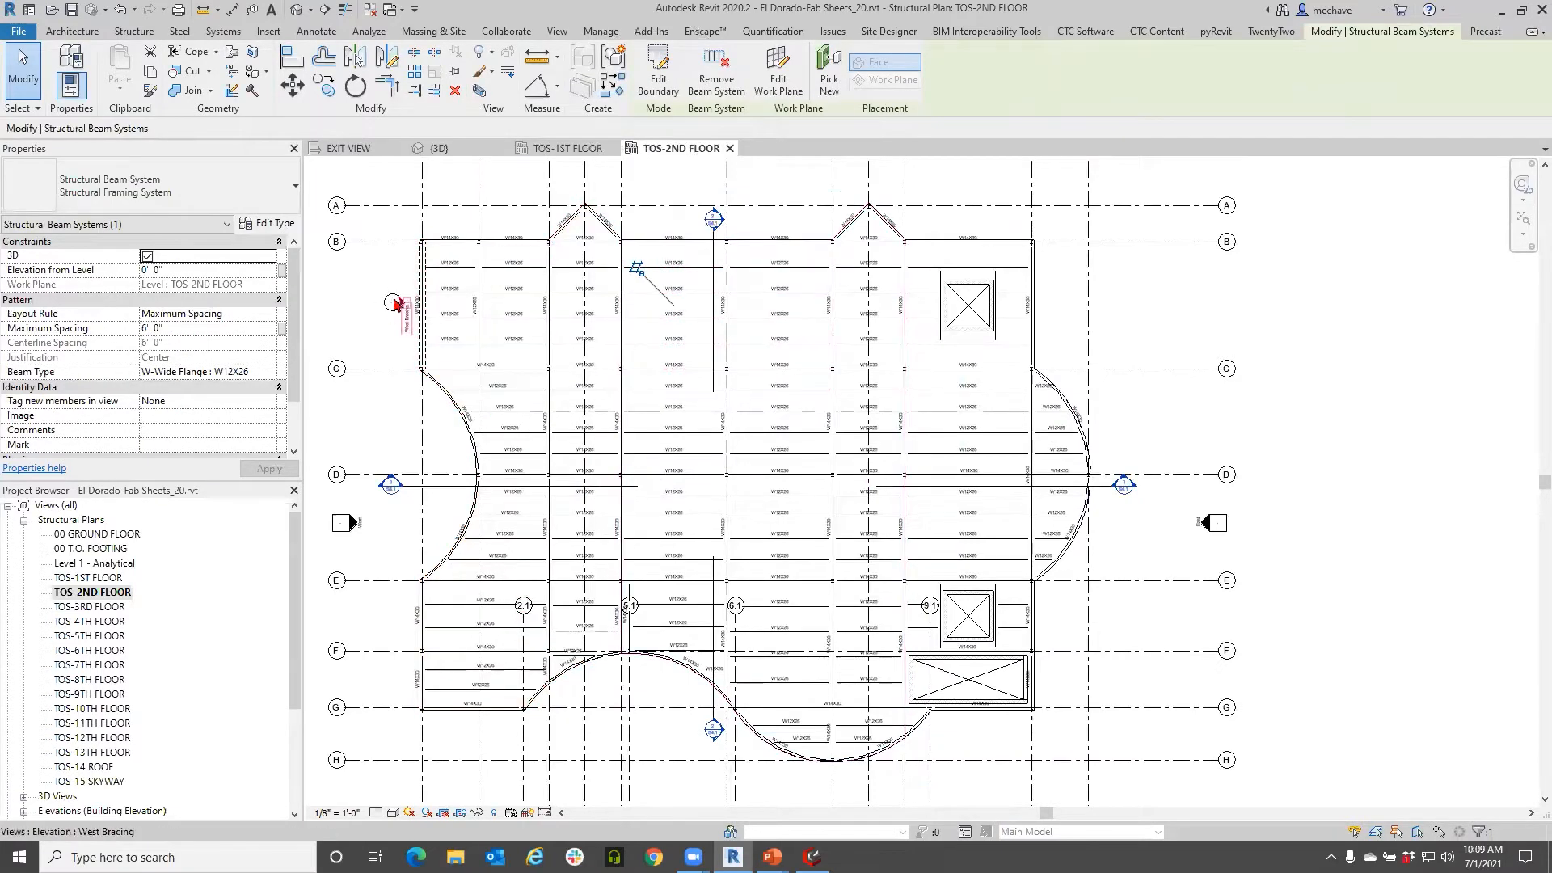
click(378, 186)
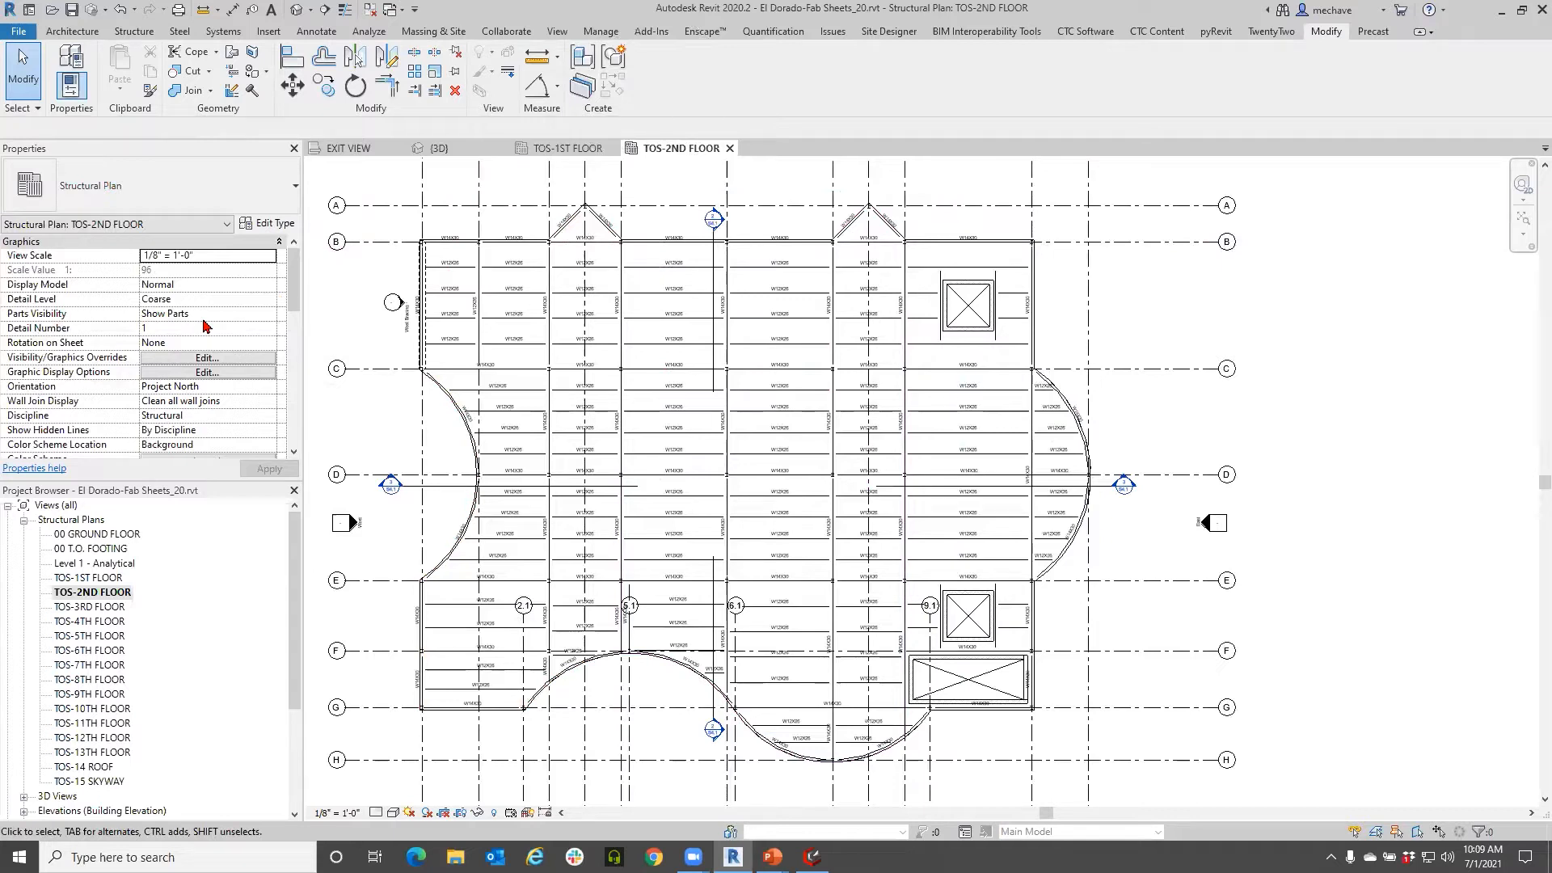
Step: Set the plan's Parts Visibility to Show Original and select the undivided floor slab to inspect it, then deselect it
click(267, 315)
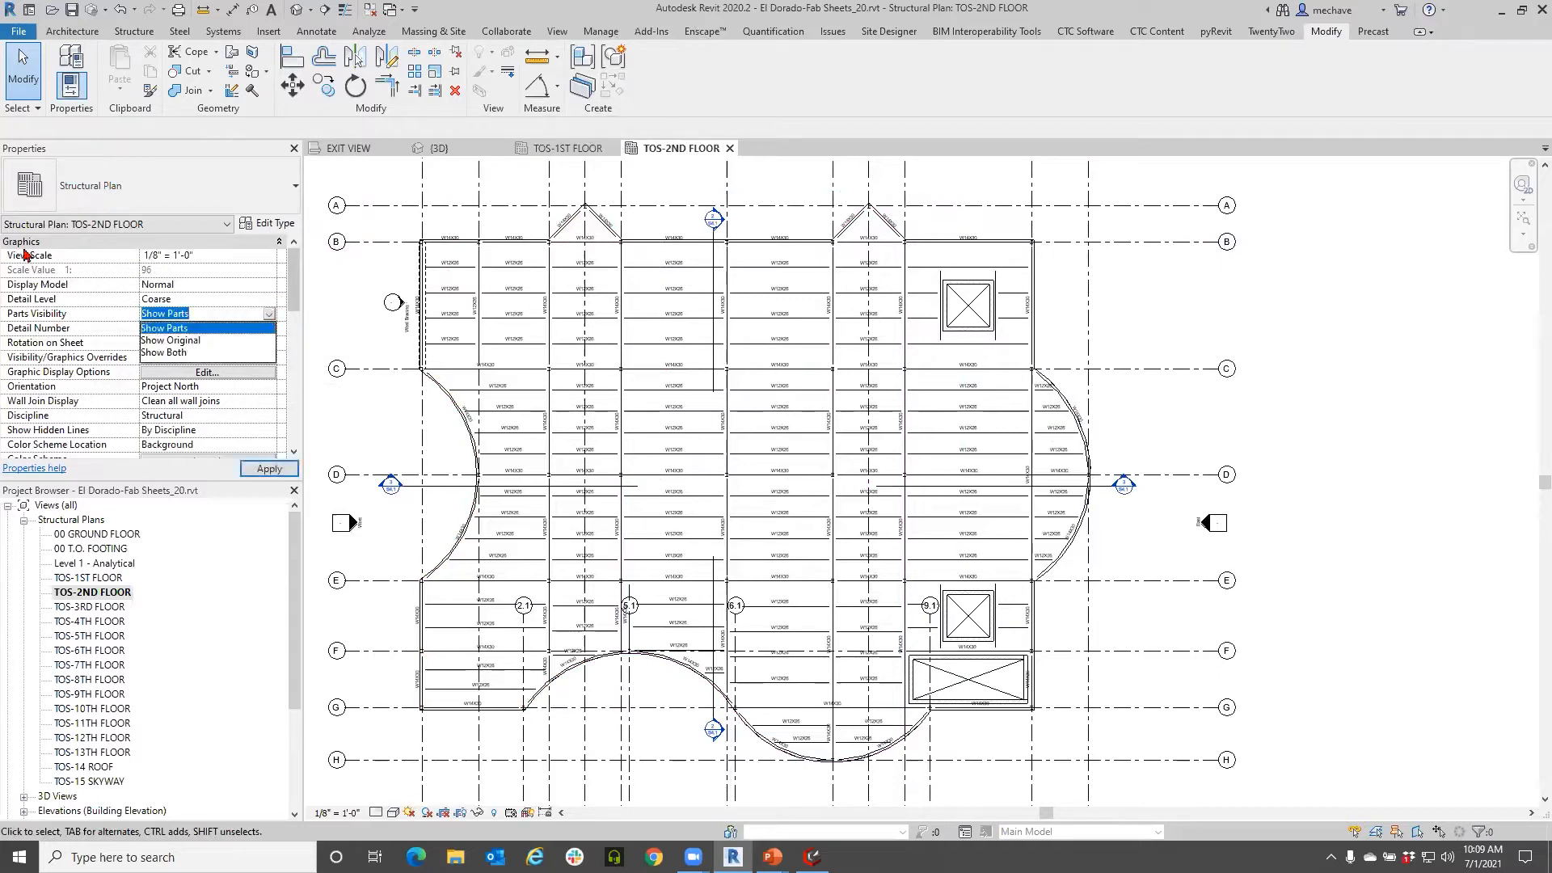
click(171, 342)
click(269, 469)
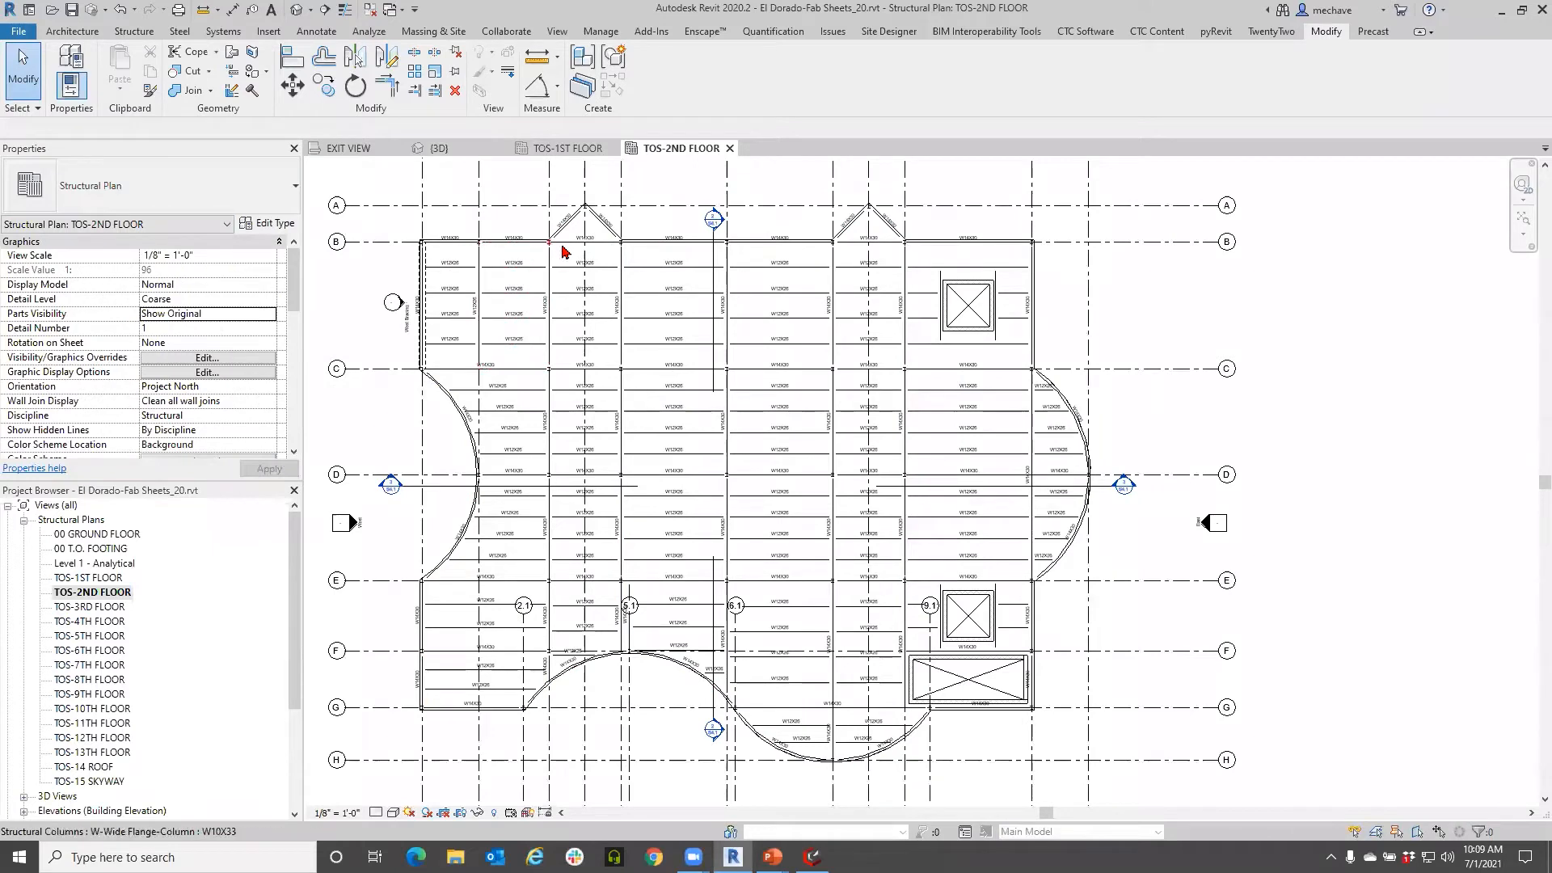
click(948, 240)
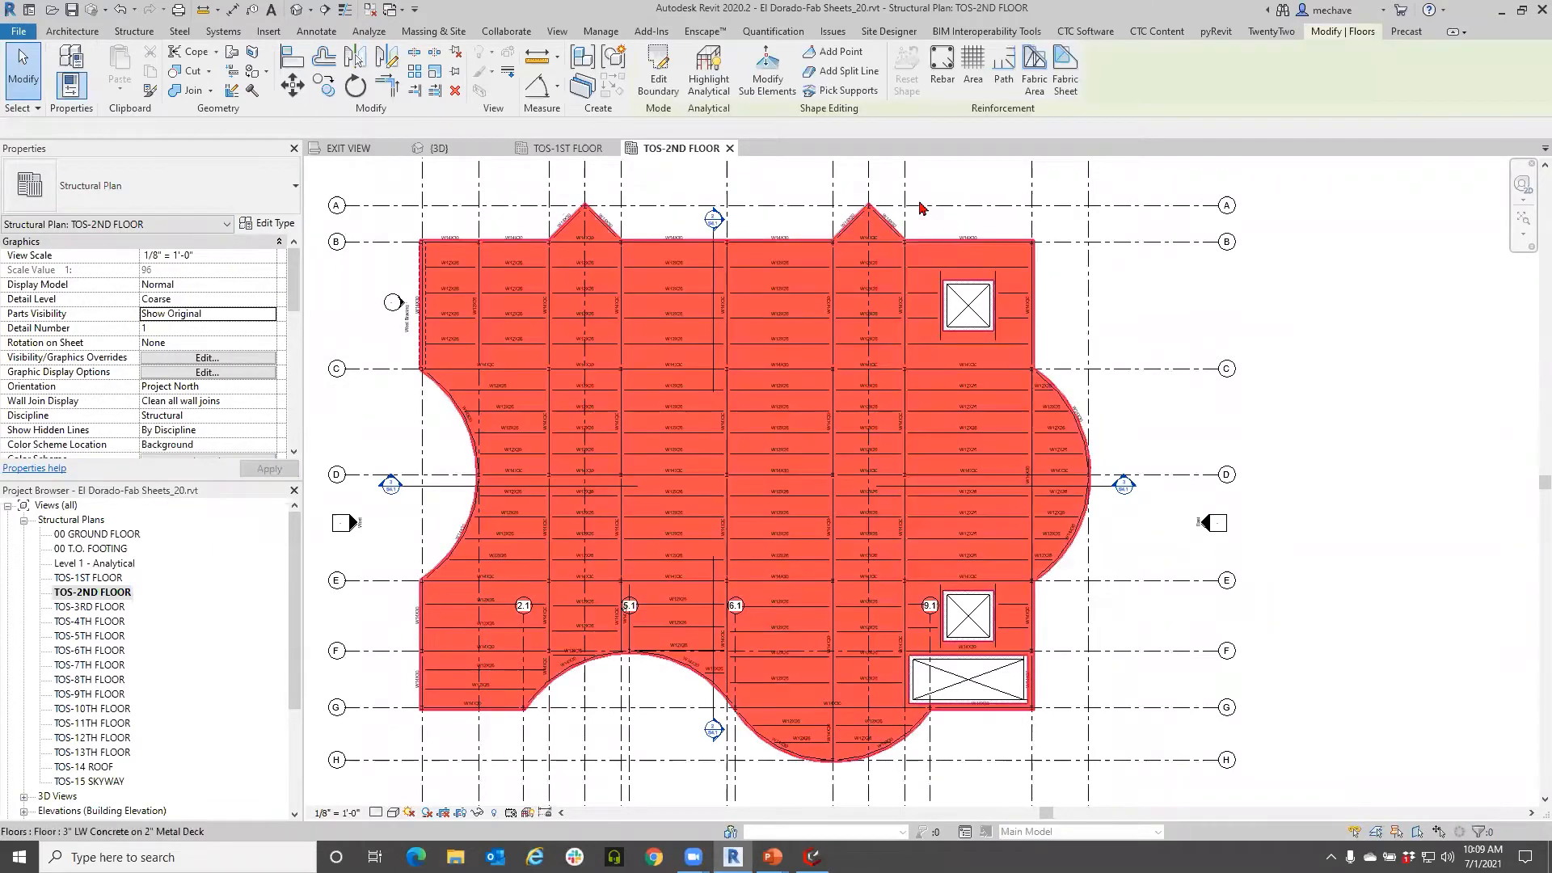
click(387, 197)
Step: Set the second-floor plan's Parts Visibility to Show Parts and apply it
click(271, 315)
click(174, 328)
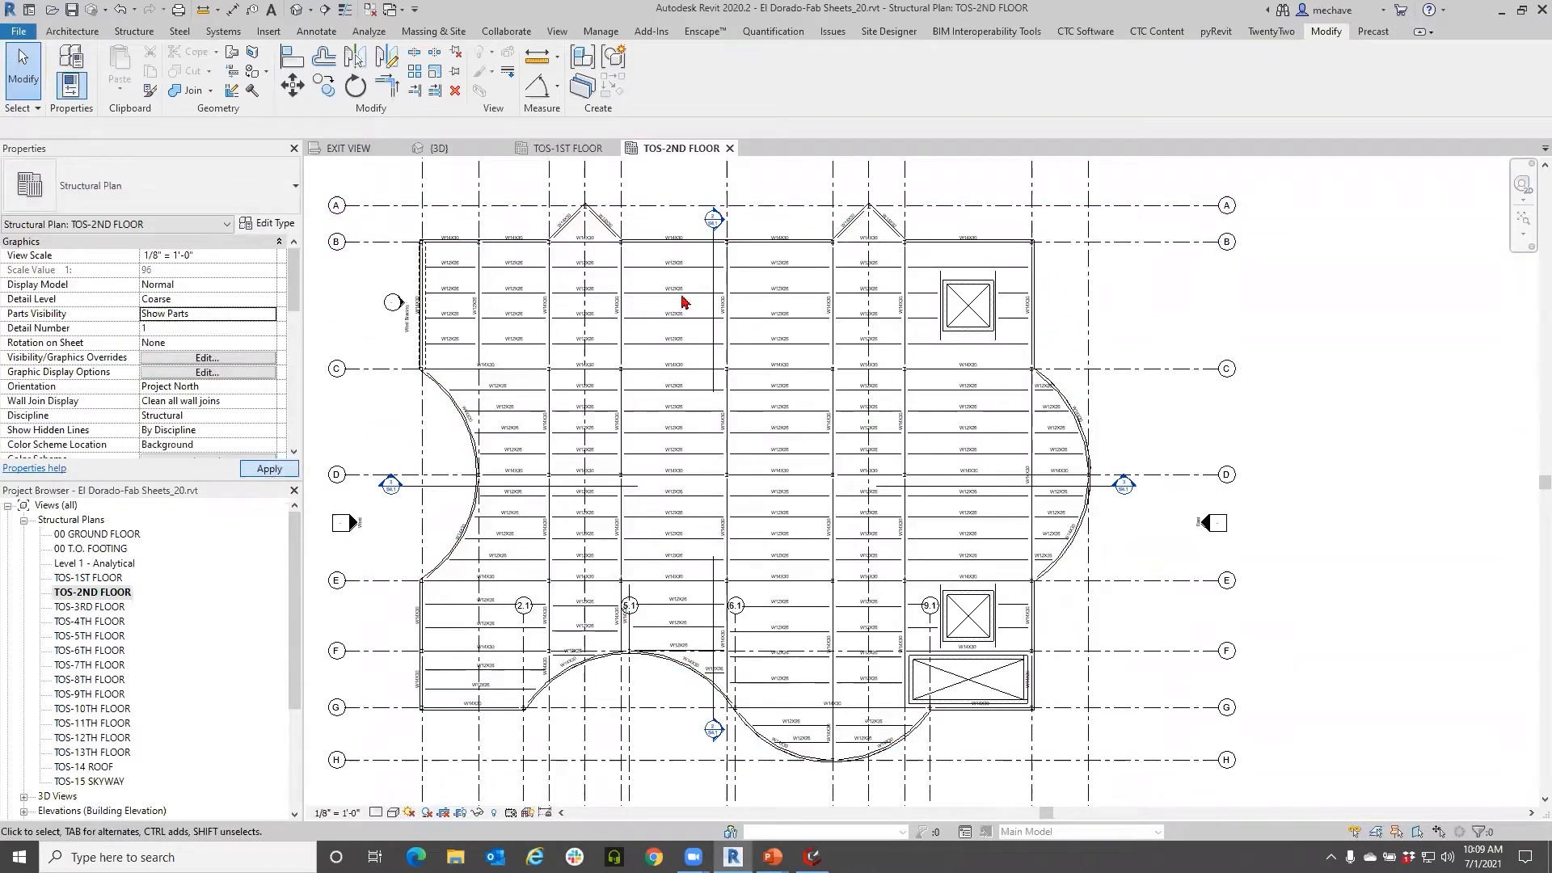
click(269, 469)
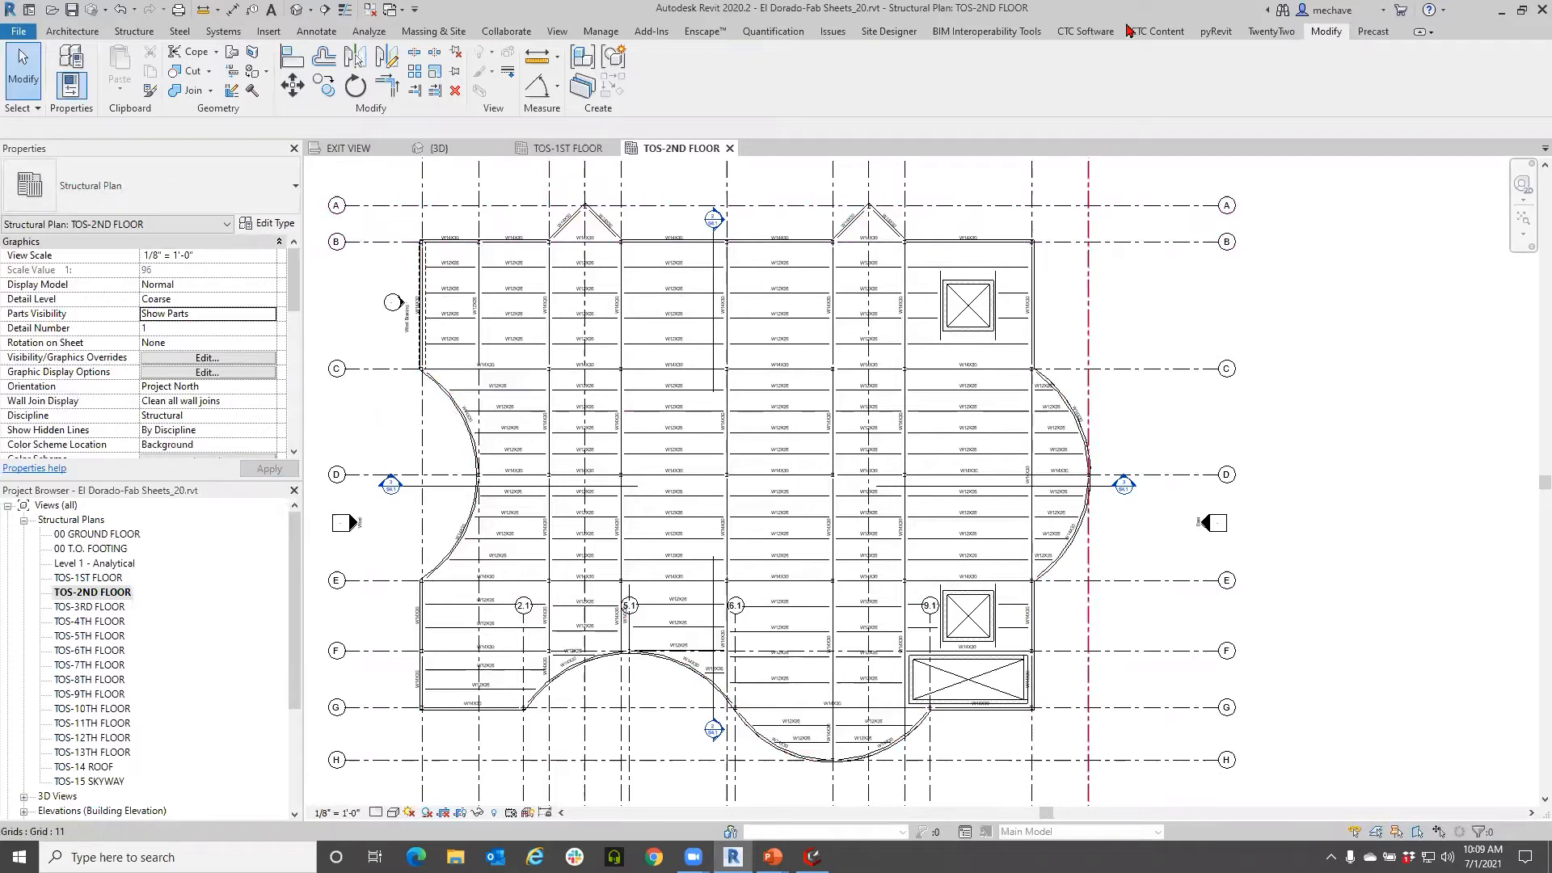
Step: Undock the CTC BIM Project Suite tool group and float it over the upper part of the plan
click(1084, 34)
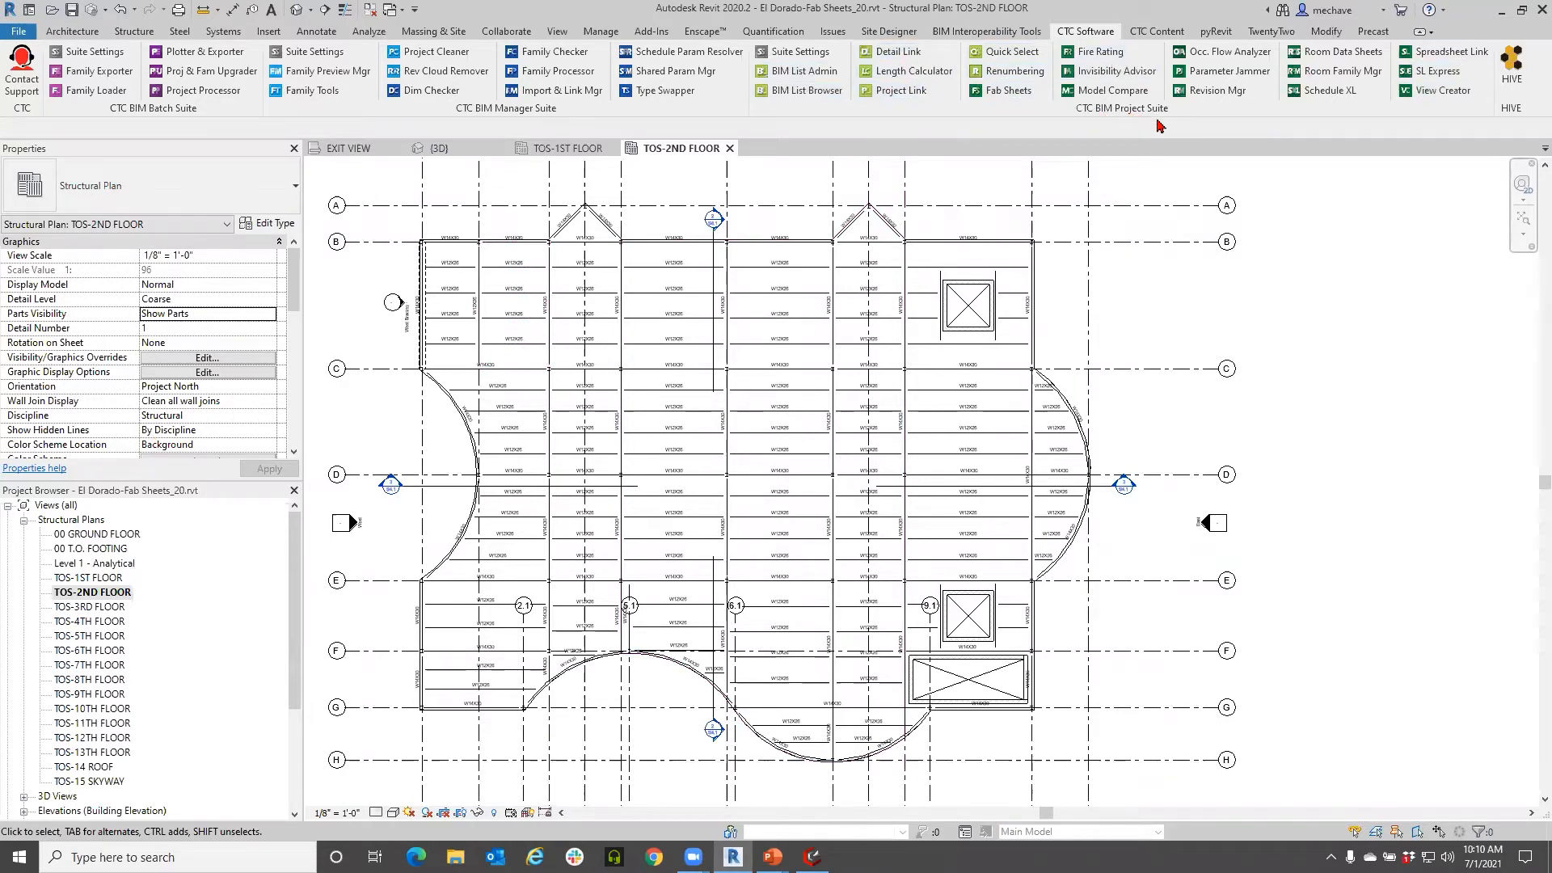
drag(1122, 111, 934, 260)
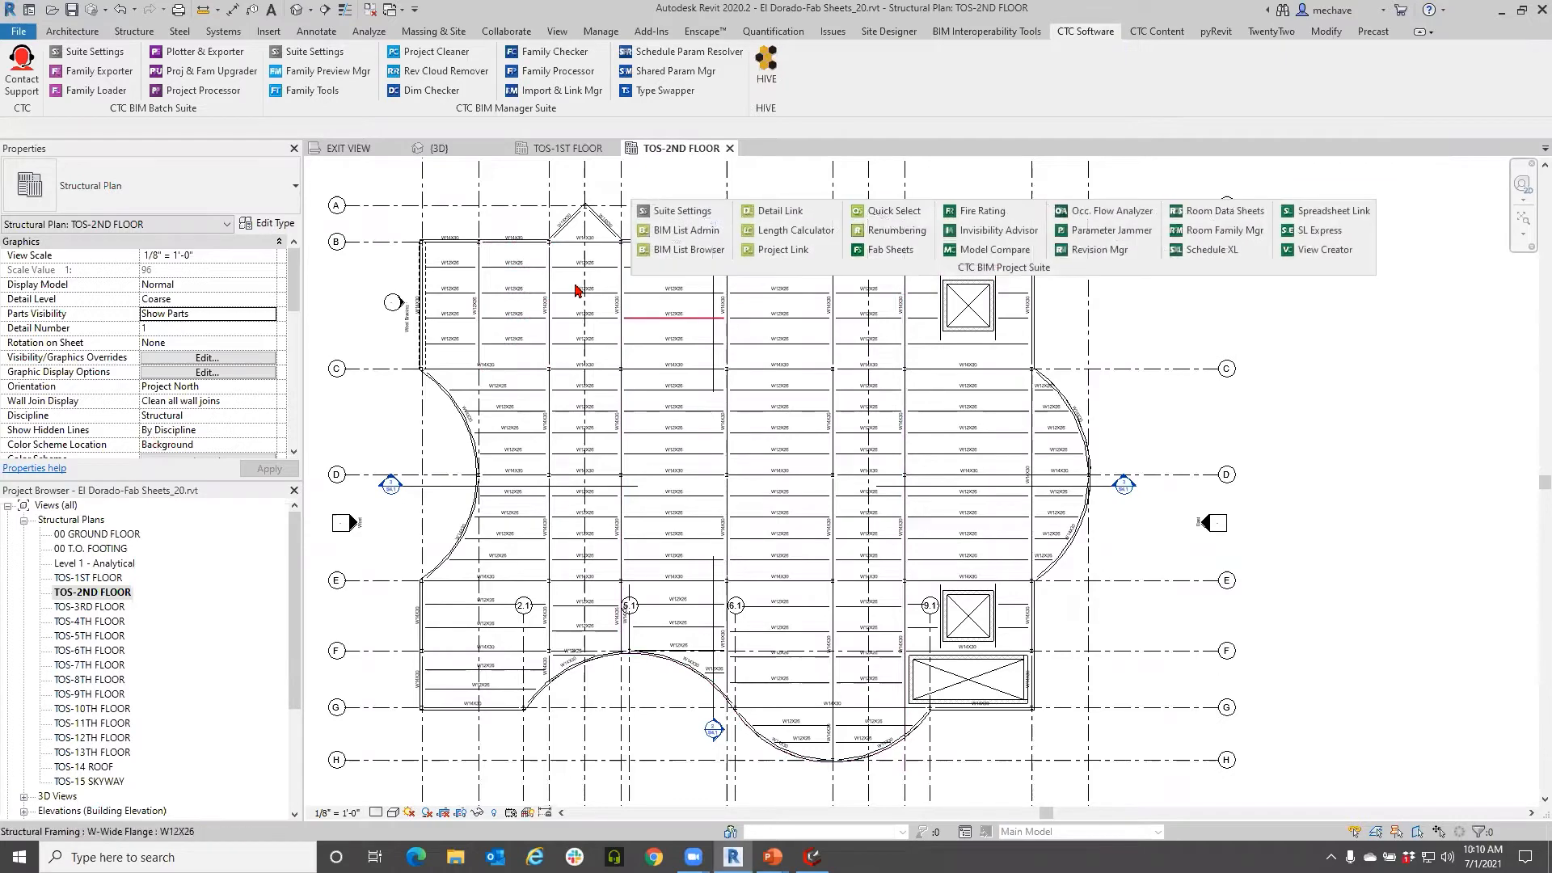
mouse_move(1385, 209)
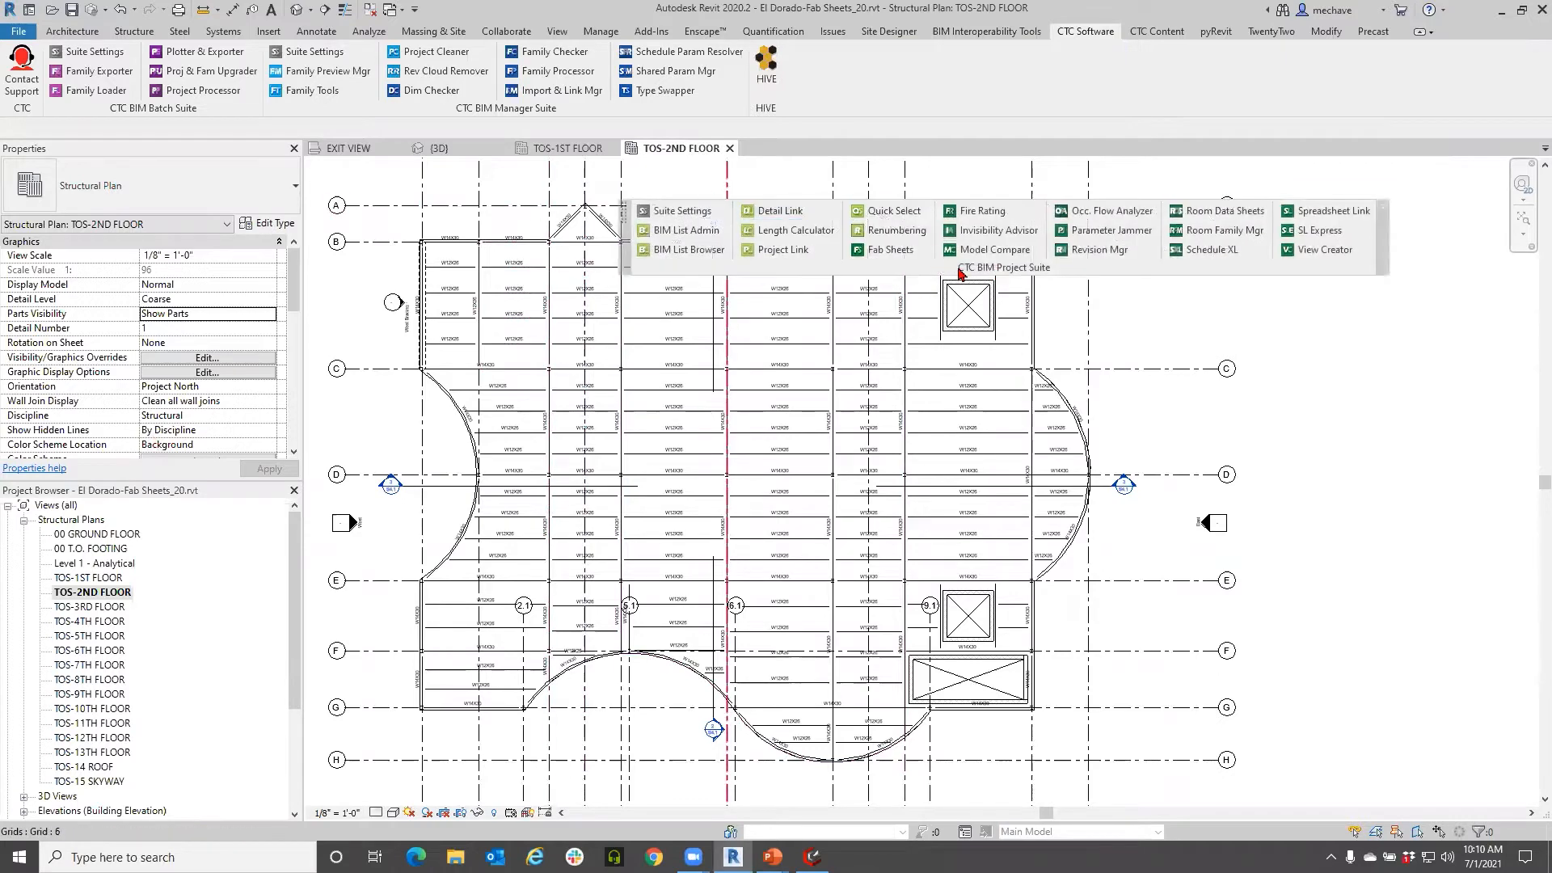
Step: Return the floating CTC BIM Project Suite tools to the ribbon, then launch Fab Sheets and position its window over the plan
click(1386, 212)
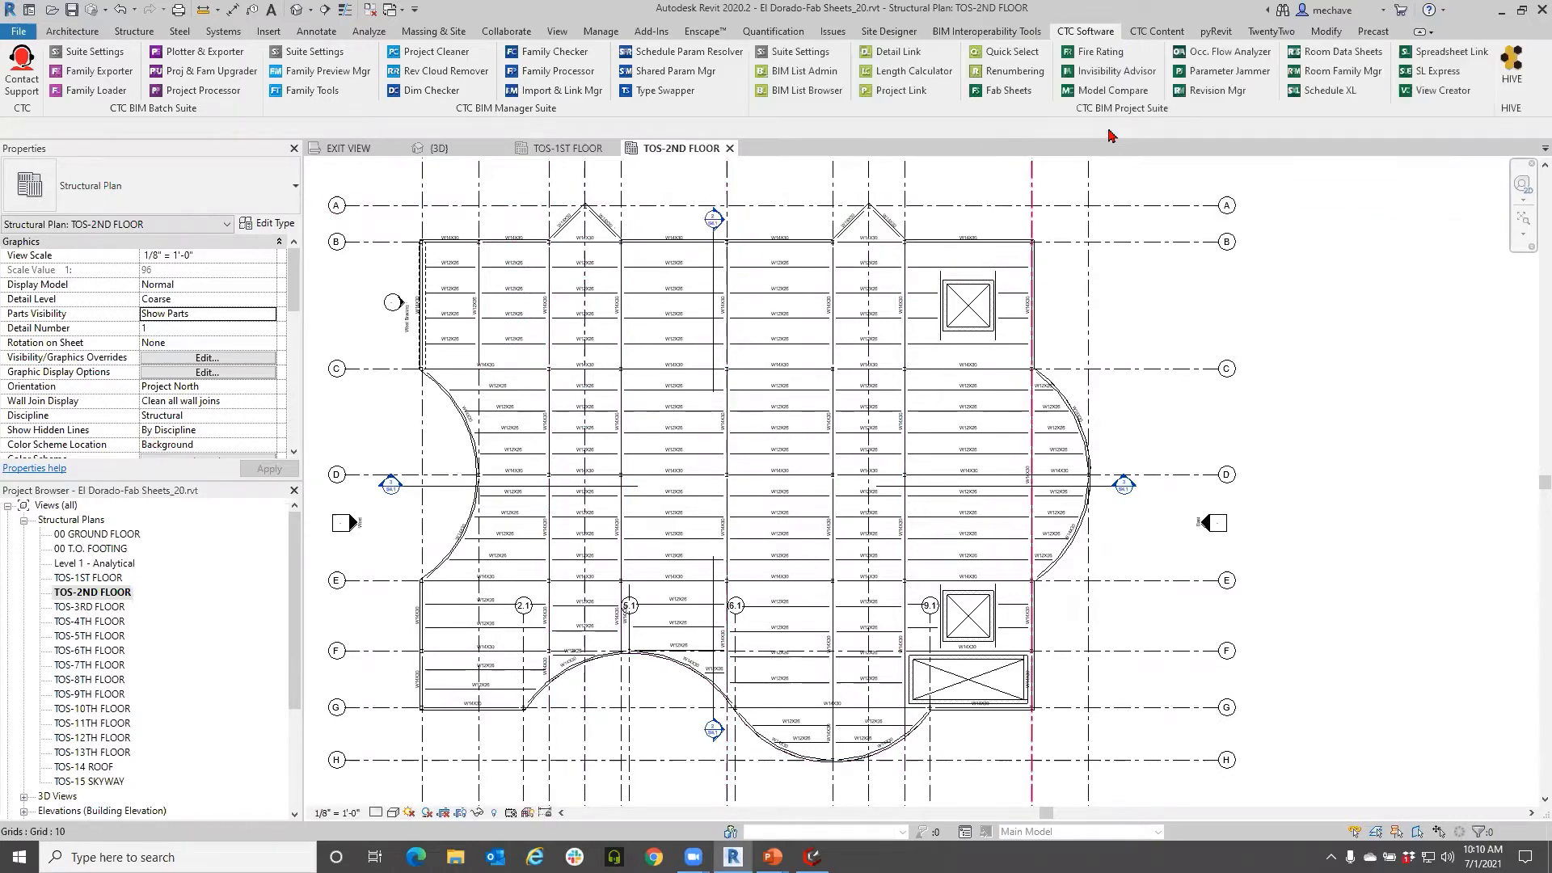
click(1009, 93)
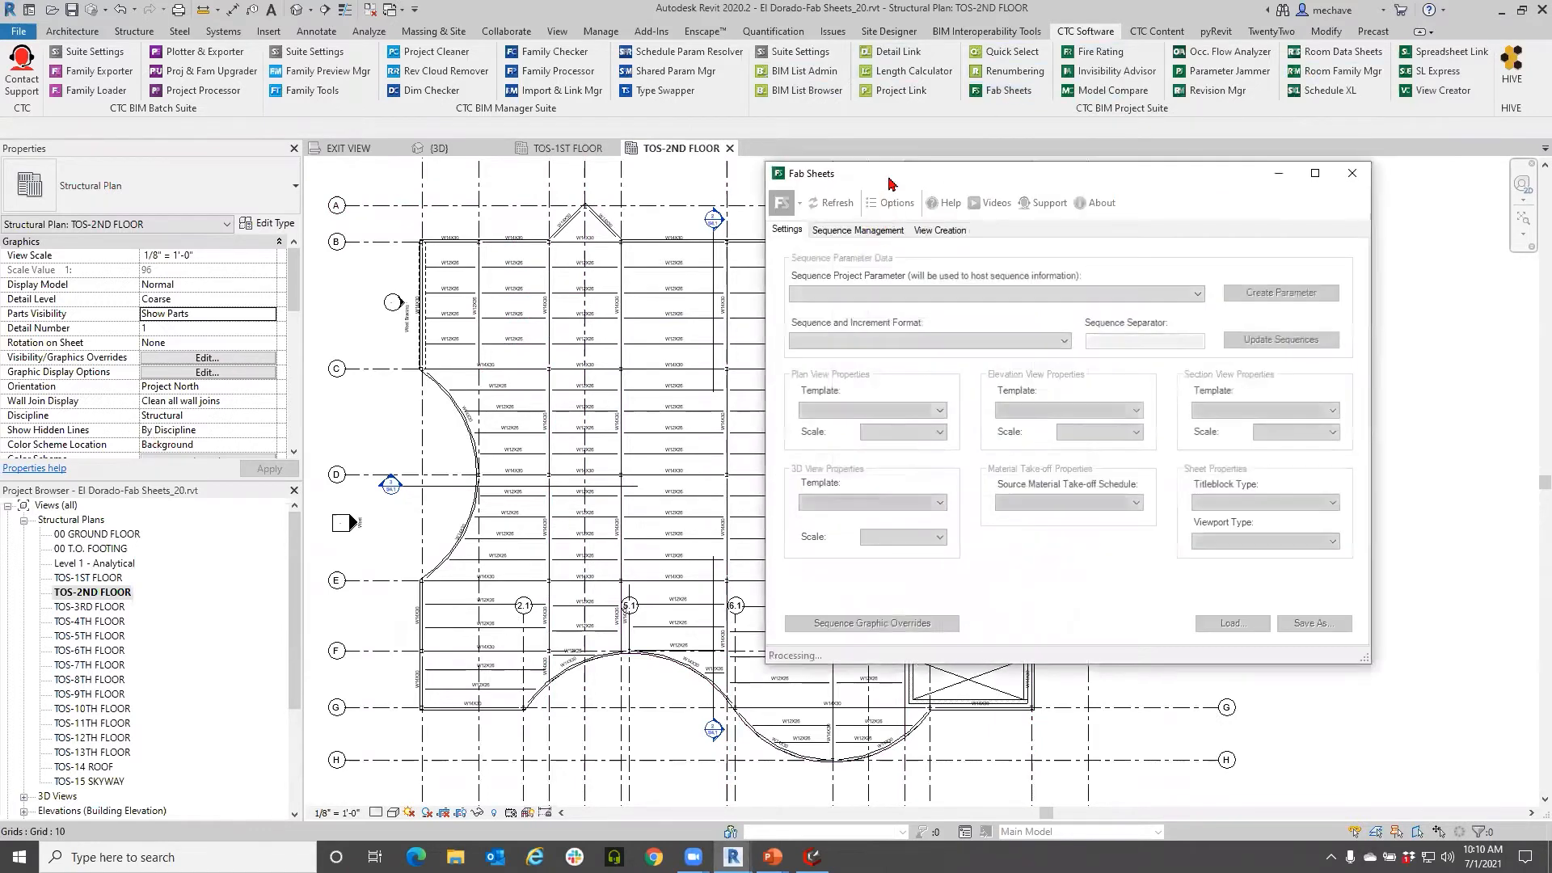
drag(884, 181, 519, 185)
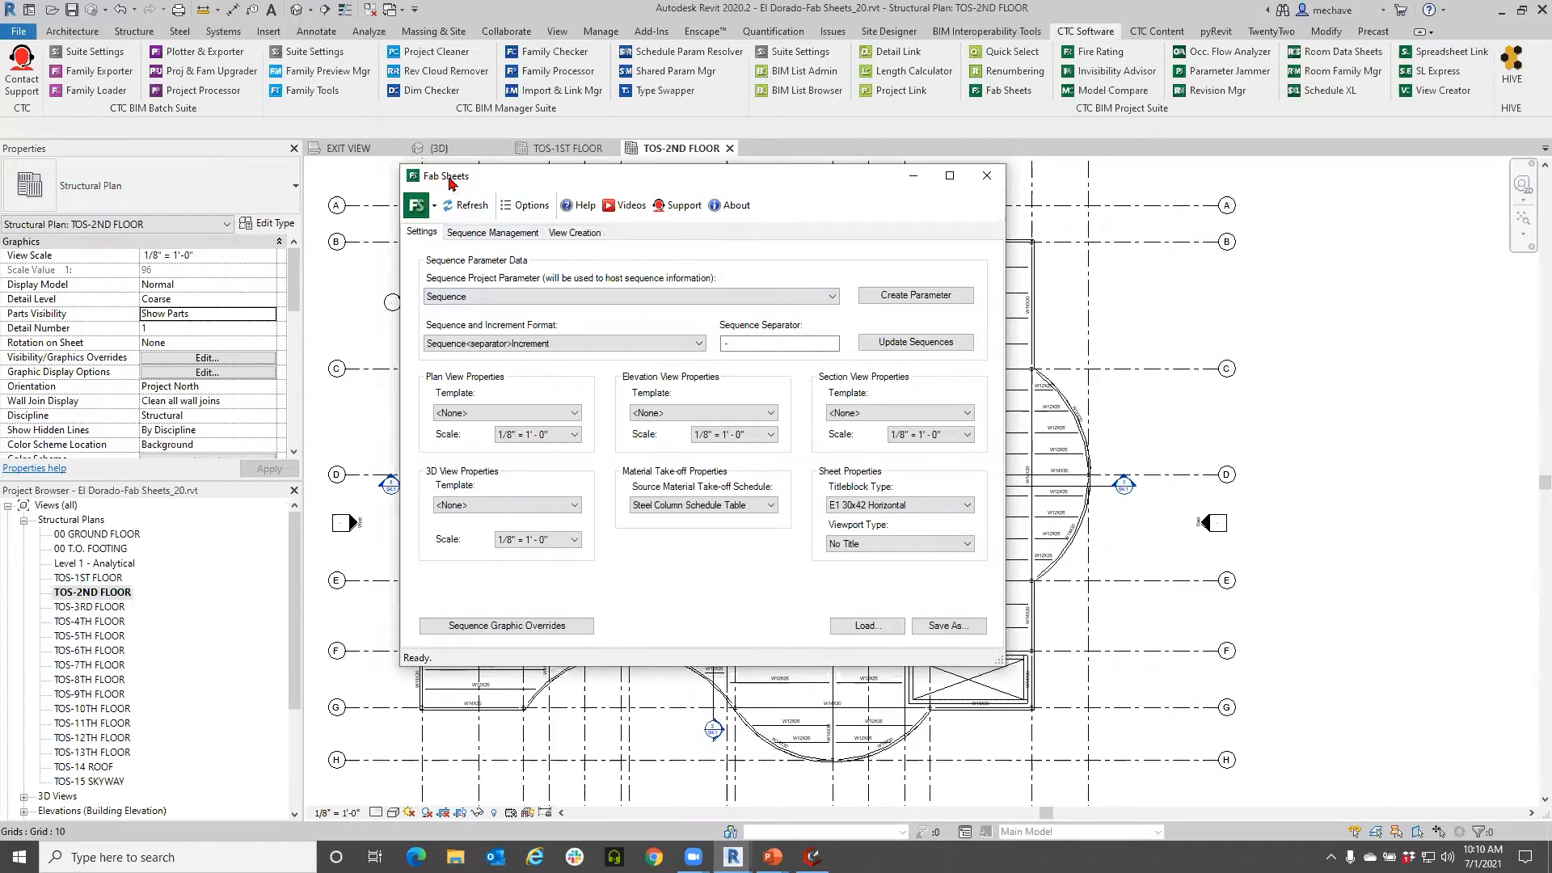
drag(454, 182, 523, 512)
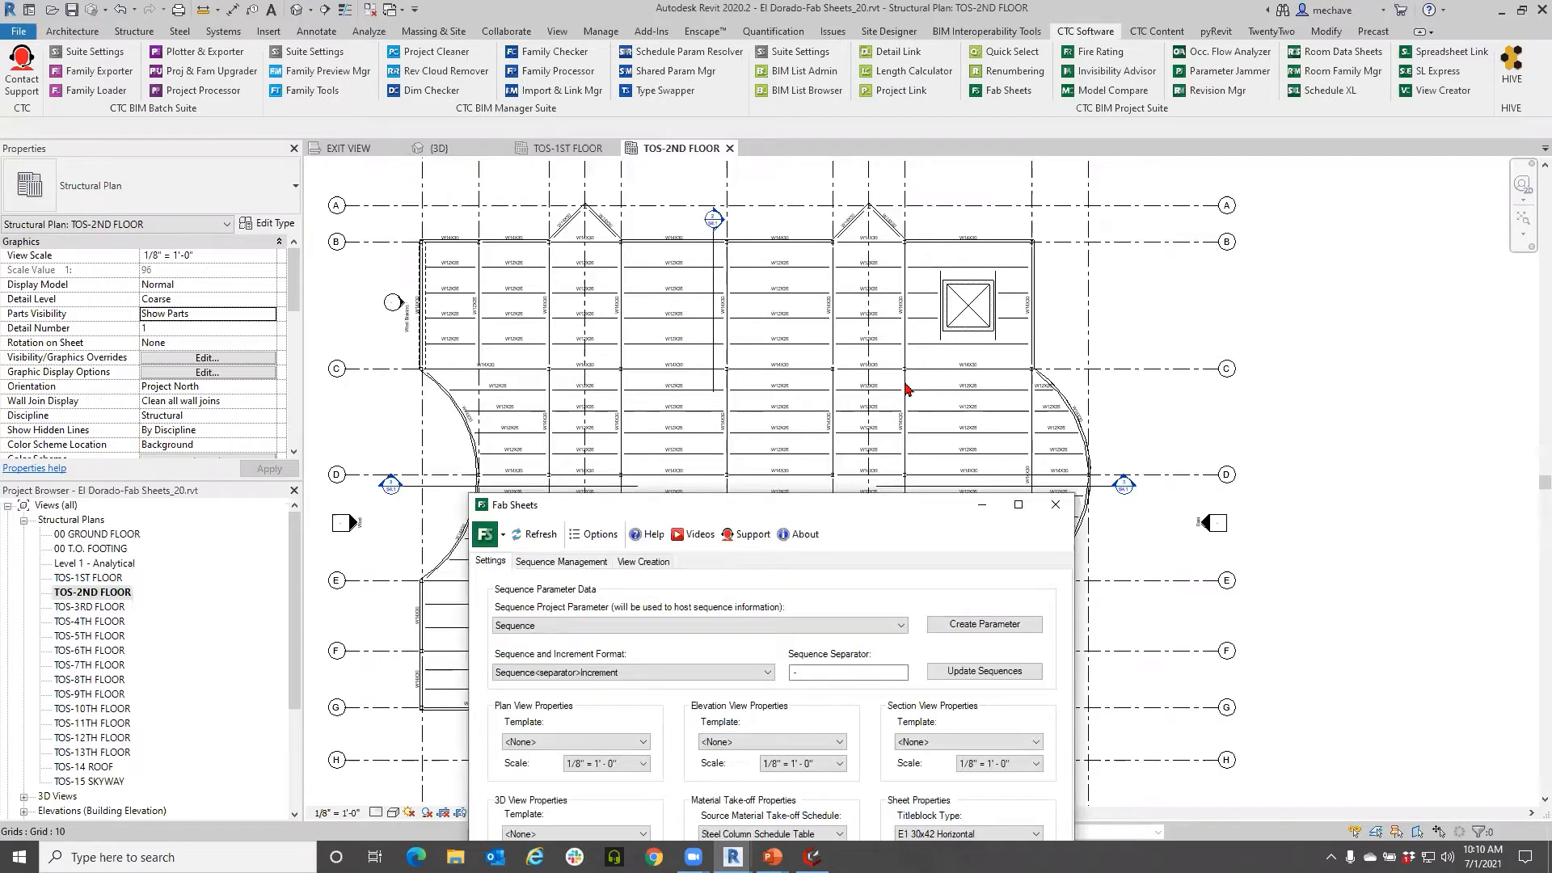
drag(745, 507, 678, 229)
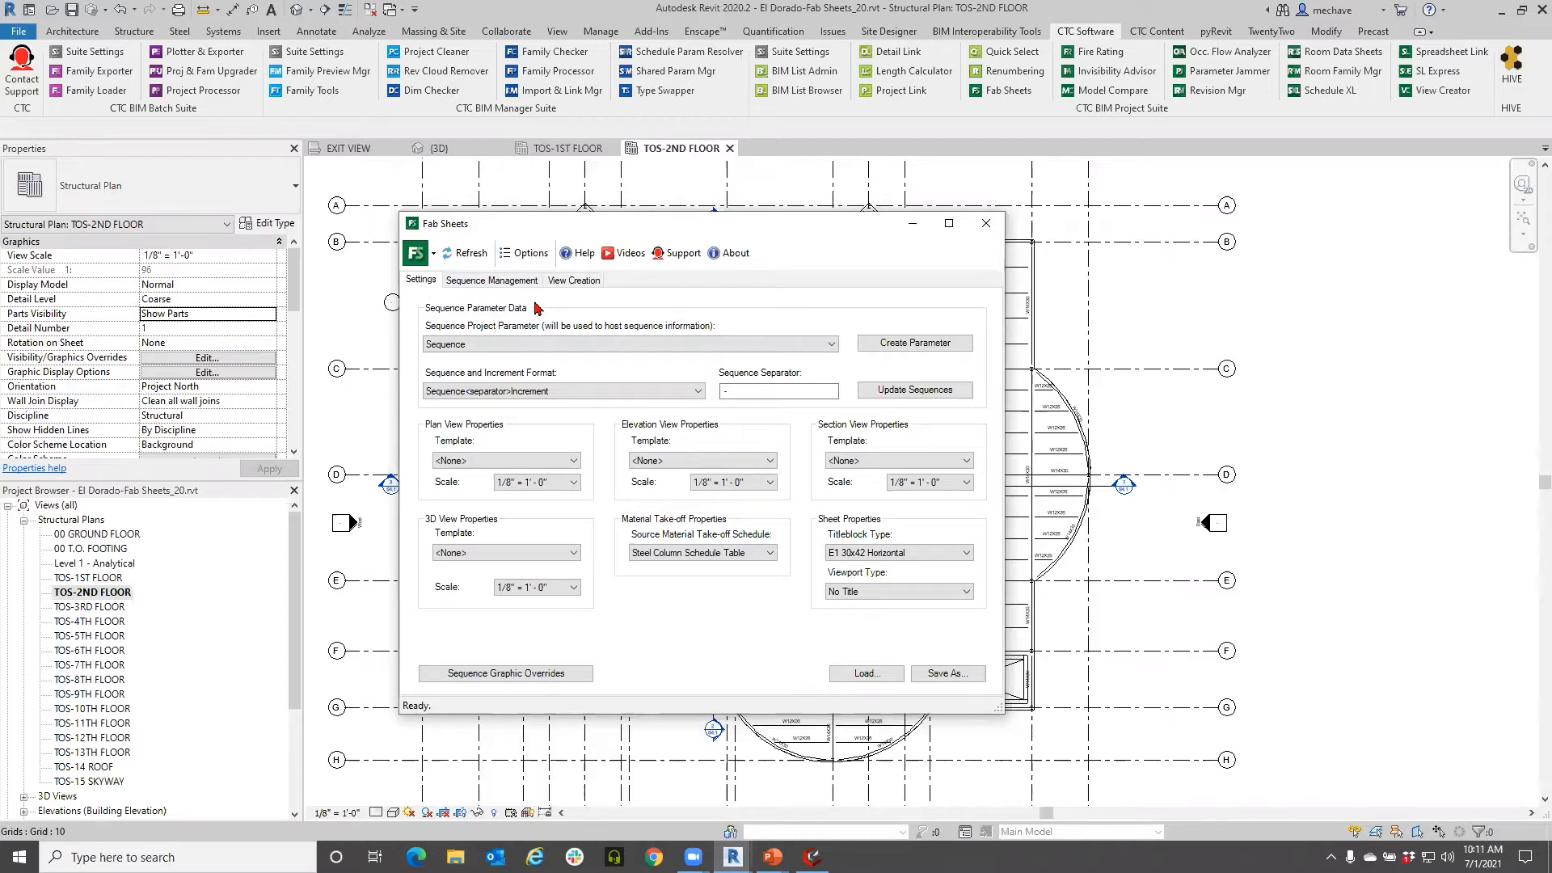
Step: Choose Sequence as the sequence project parameter and check the available sequence and increment formats
click(515, 346)
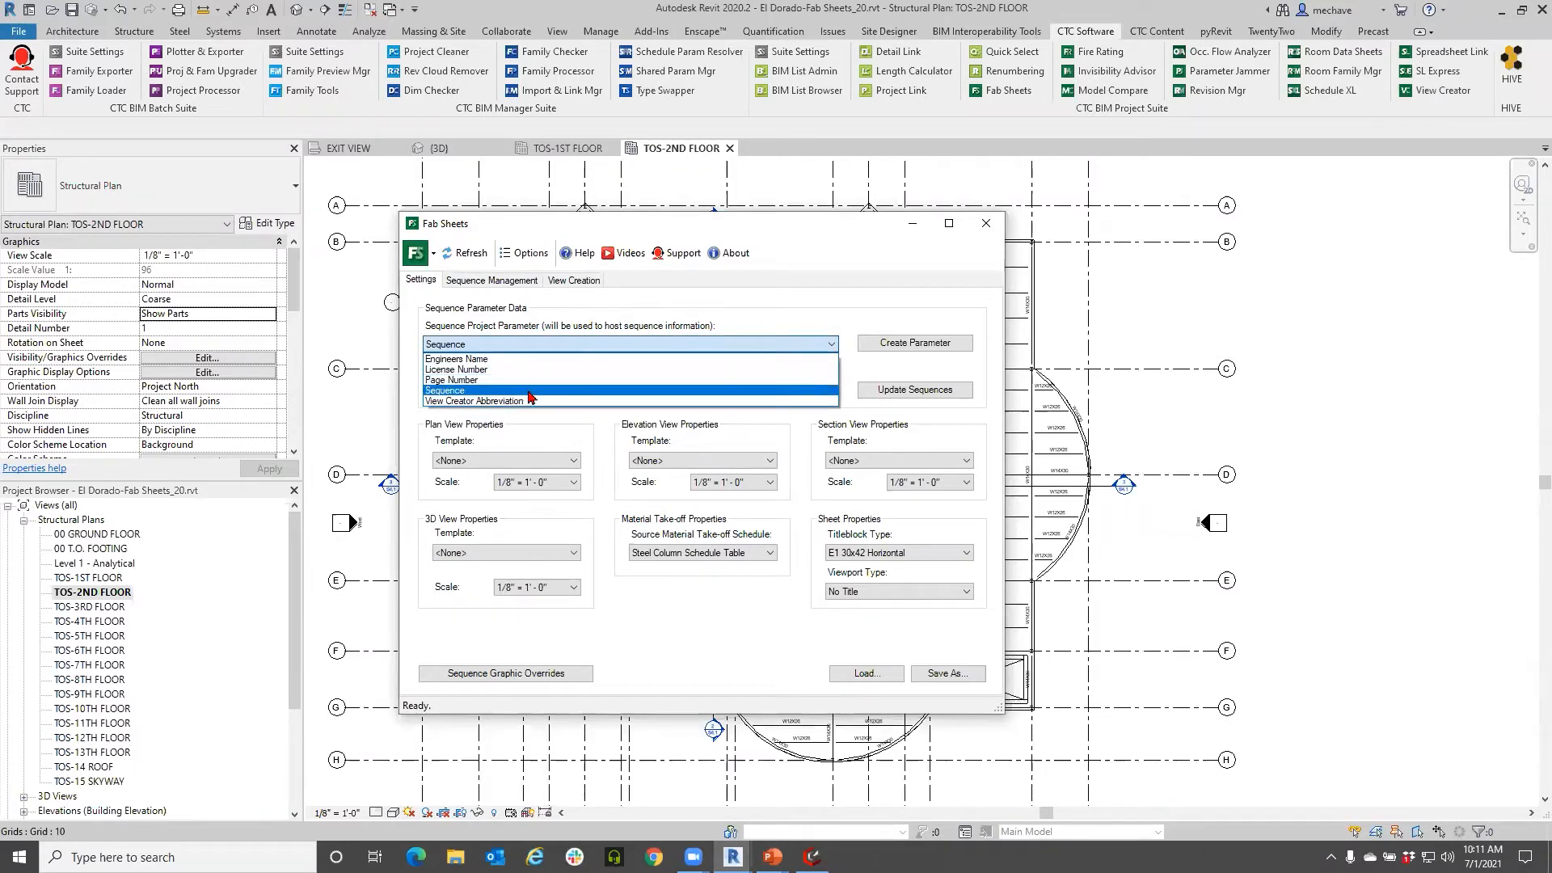
click(445, 395)
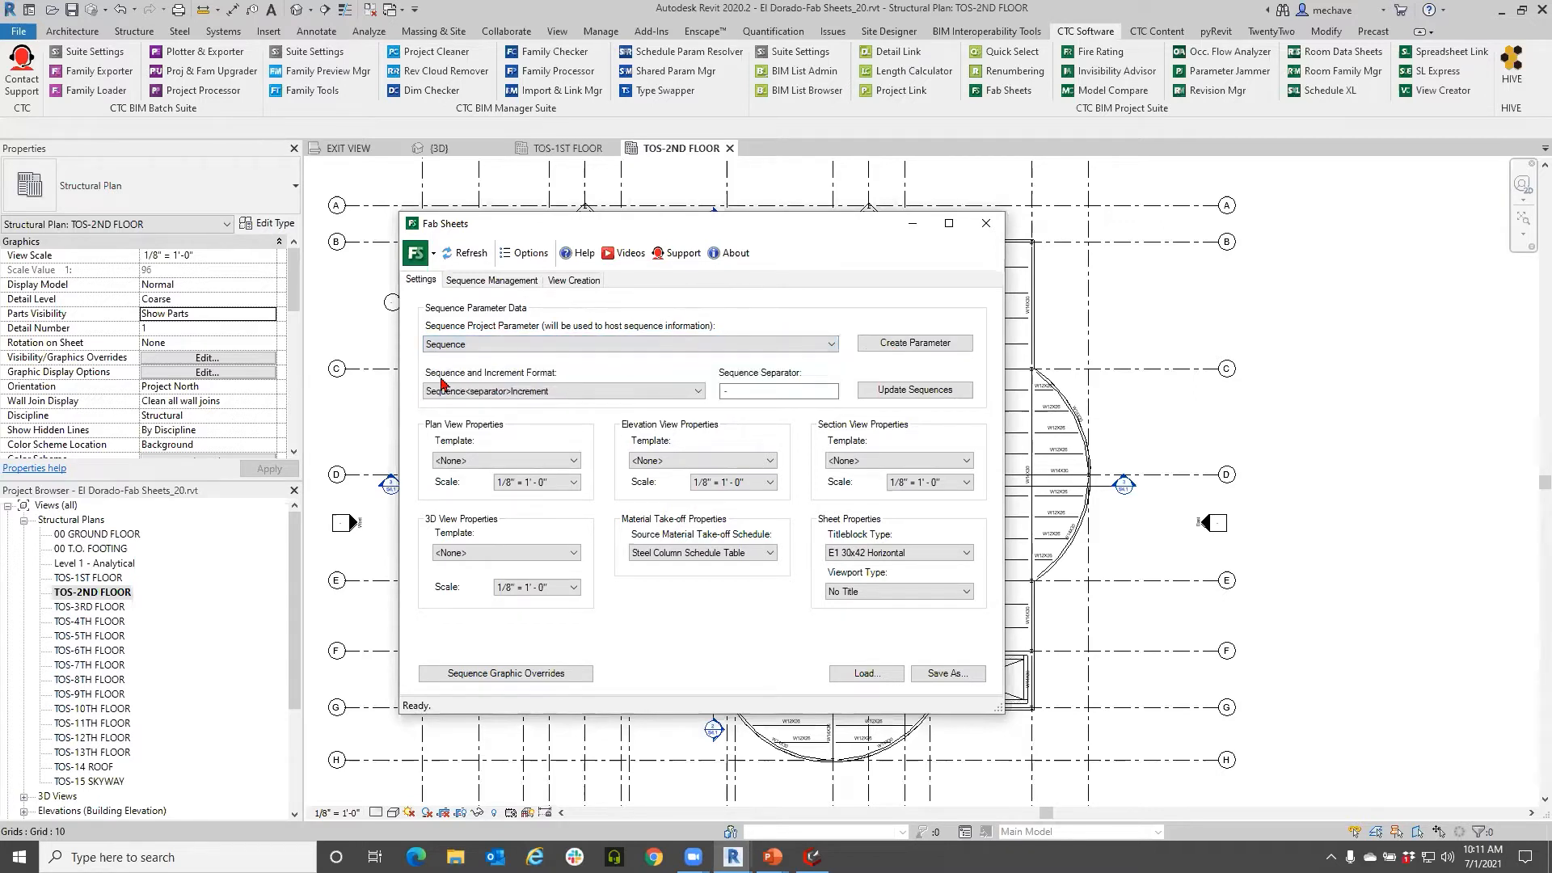
click(528, 392)
click(608, 358)
Step: Set the 3D view template to 3D - Fab and the plan view template to Structrual Foundation Fab Sheet
click(489, 460)
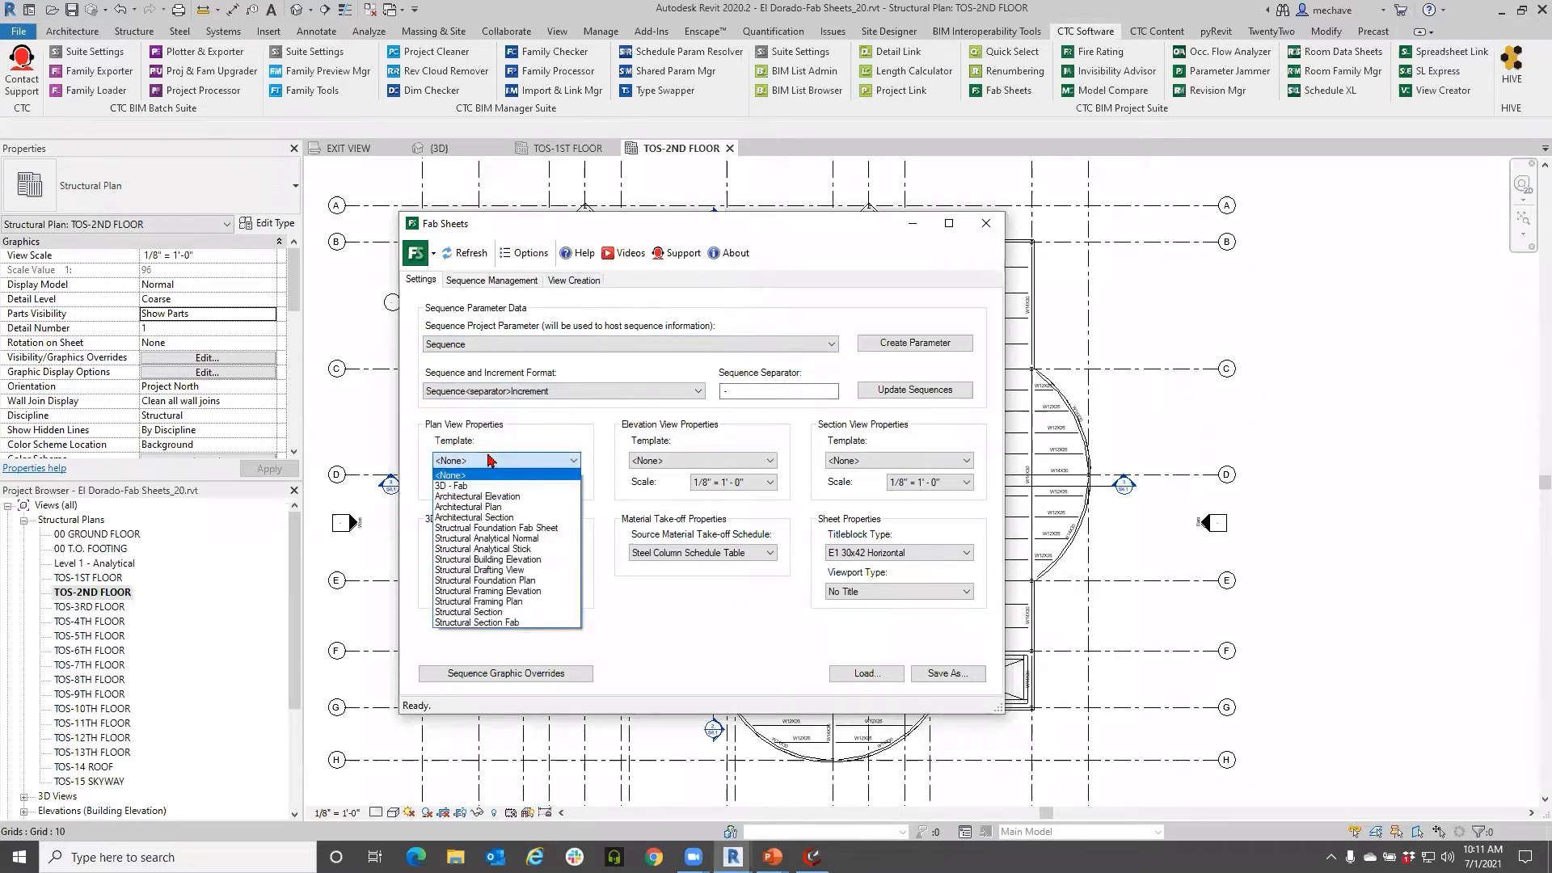
click(503, 438)
click(489, 552)
click(455, 577)
click(471, 459)
click(521, 433)
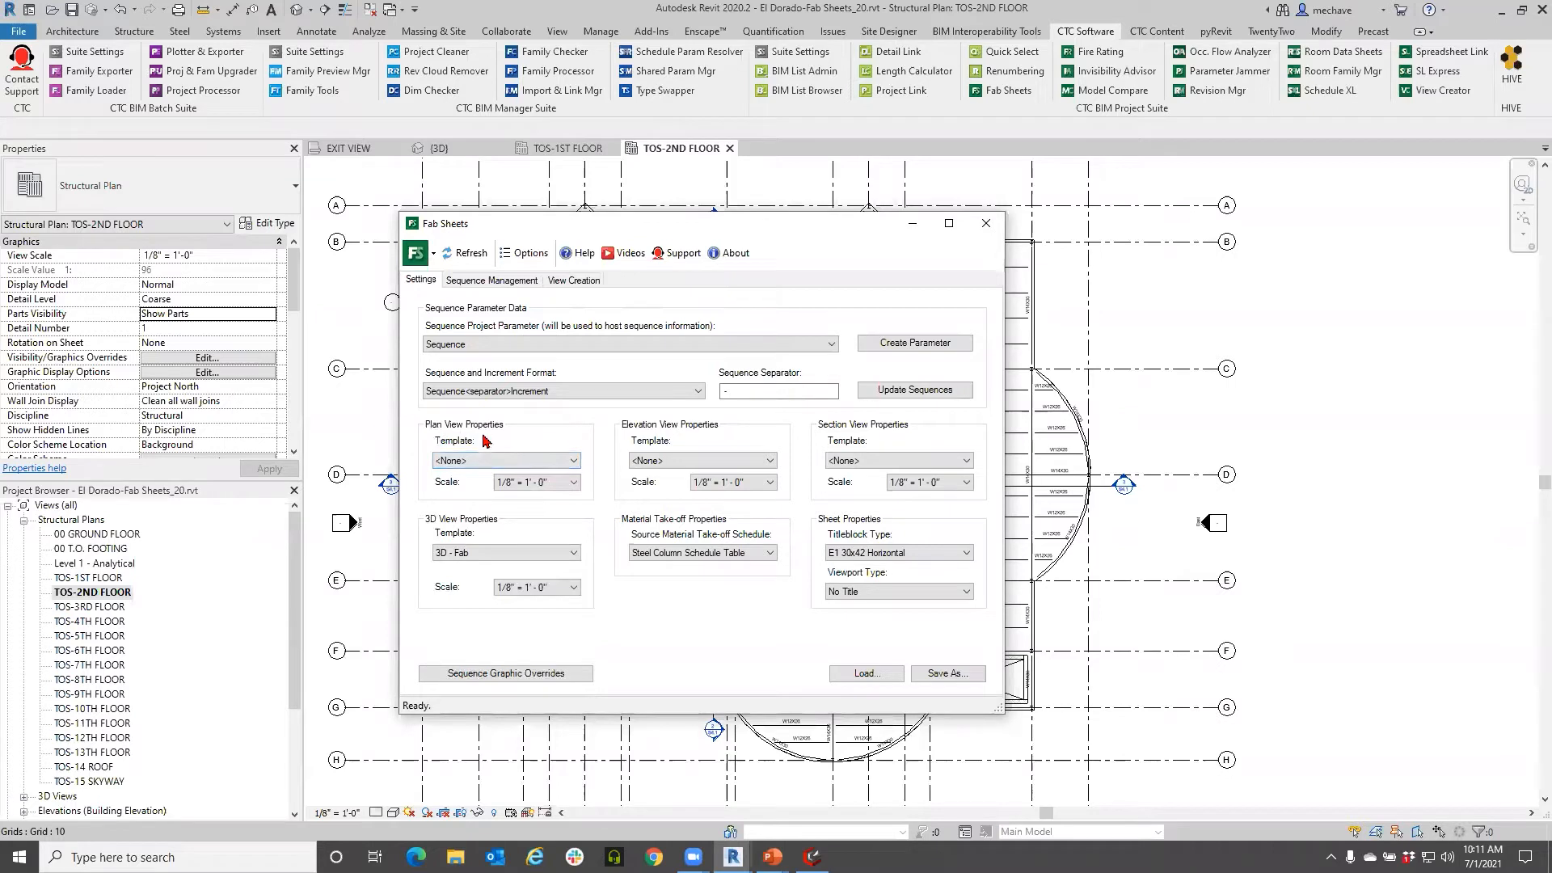
click(485, 462)
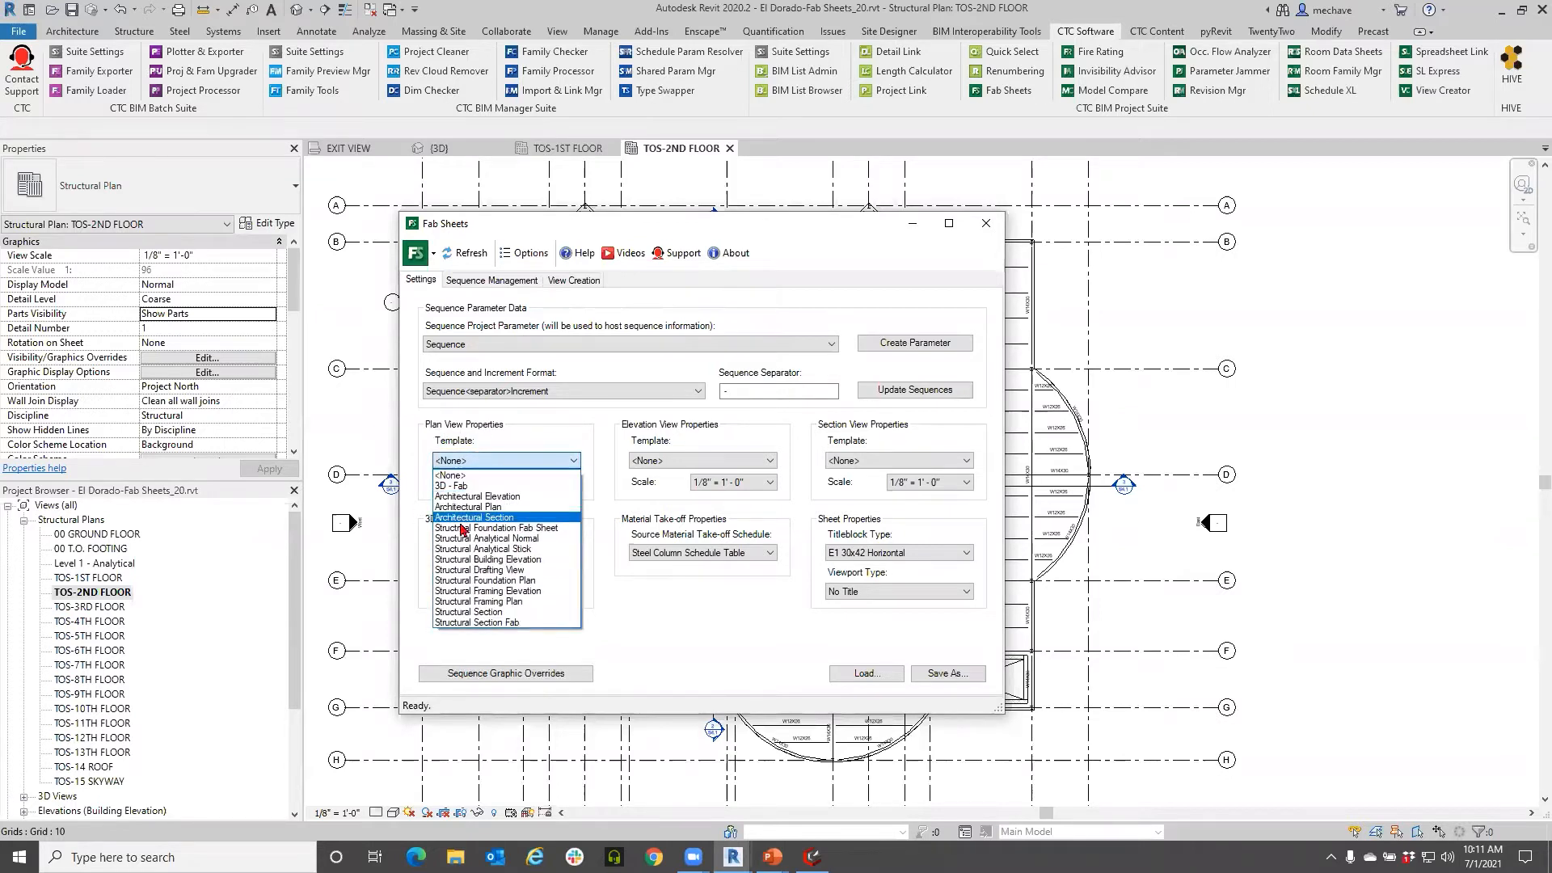
click(456, 529)
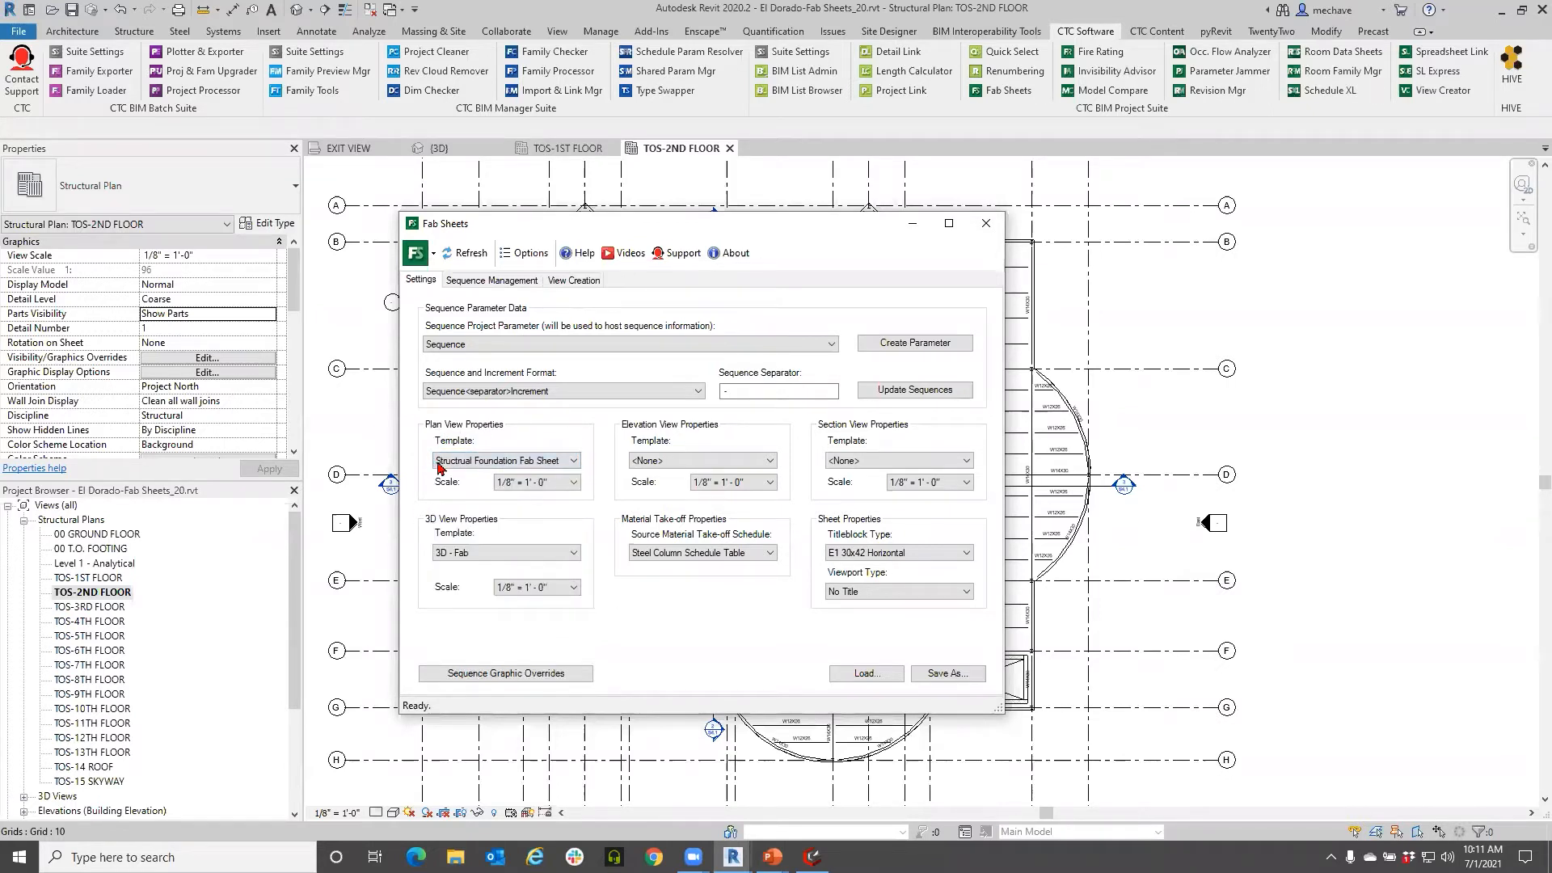
Step: Keep the elevation view template at <None> and set the section view template to Structural Section Fab
click(662, 465)
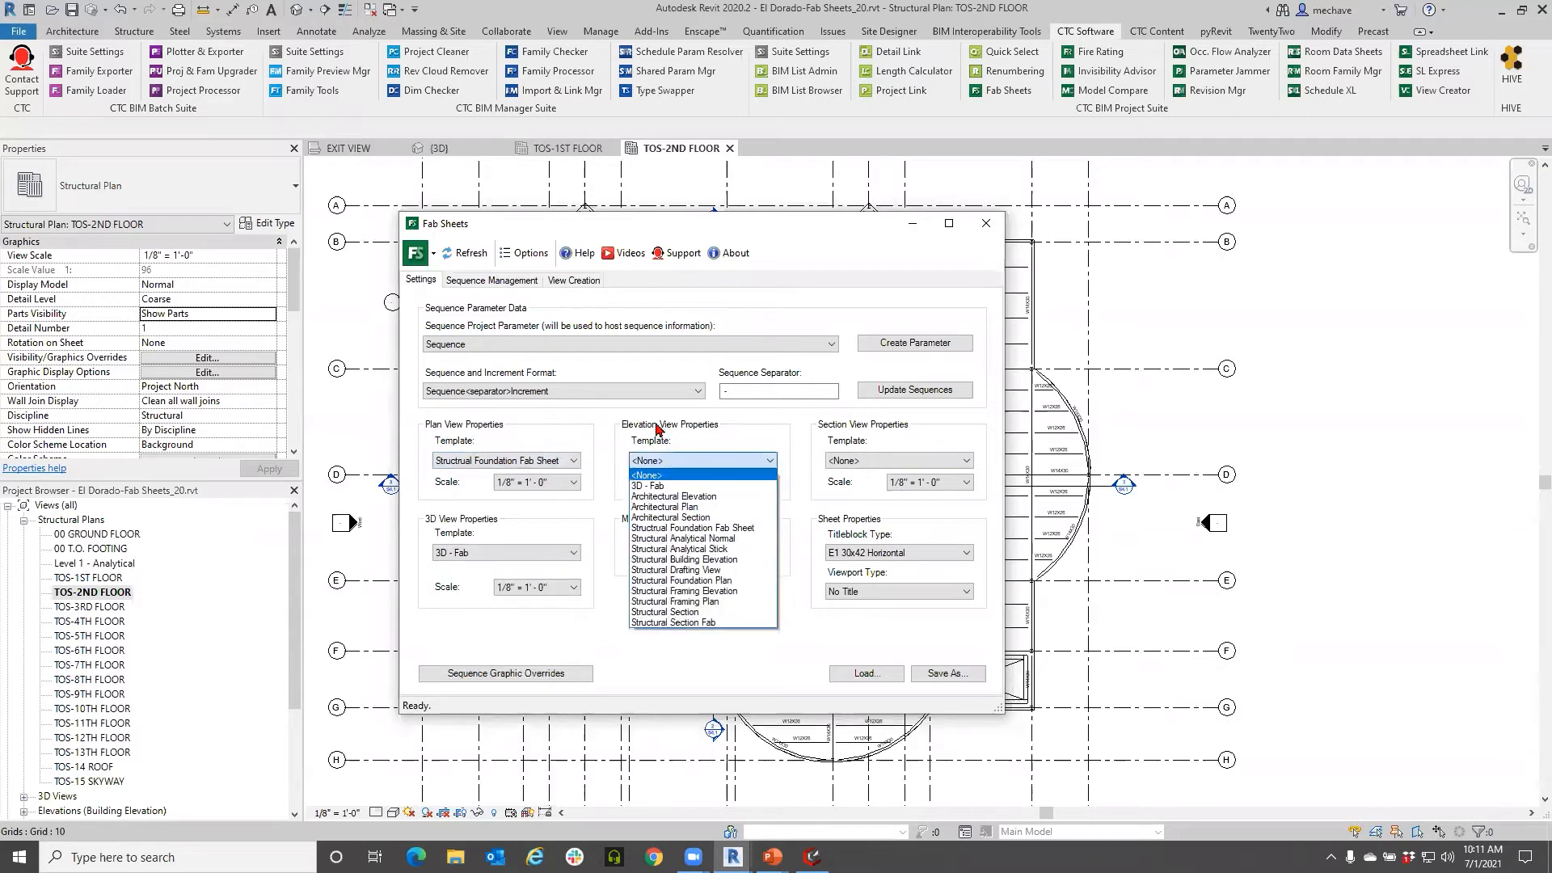
click(705, 447)
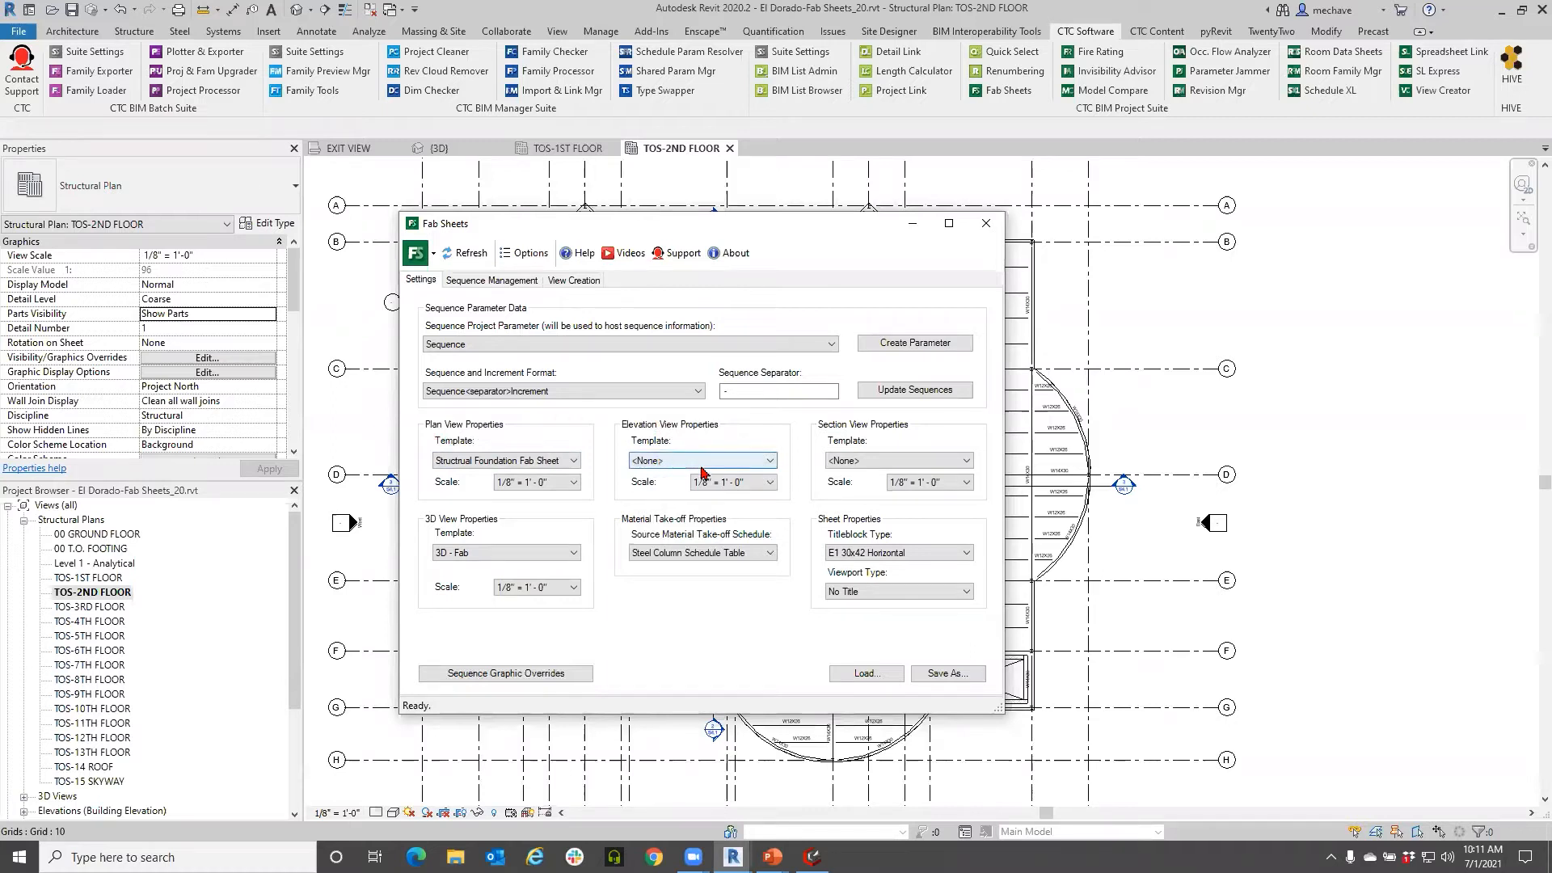
click(655, 467)
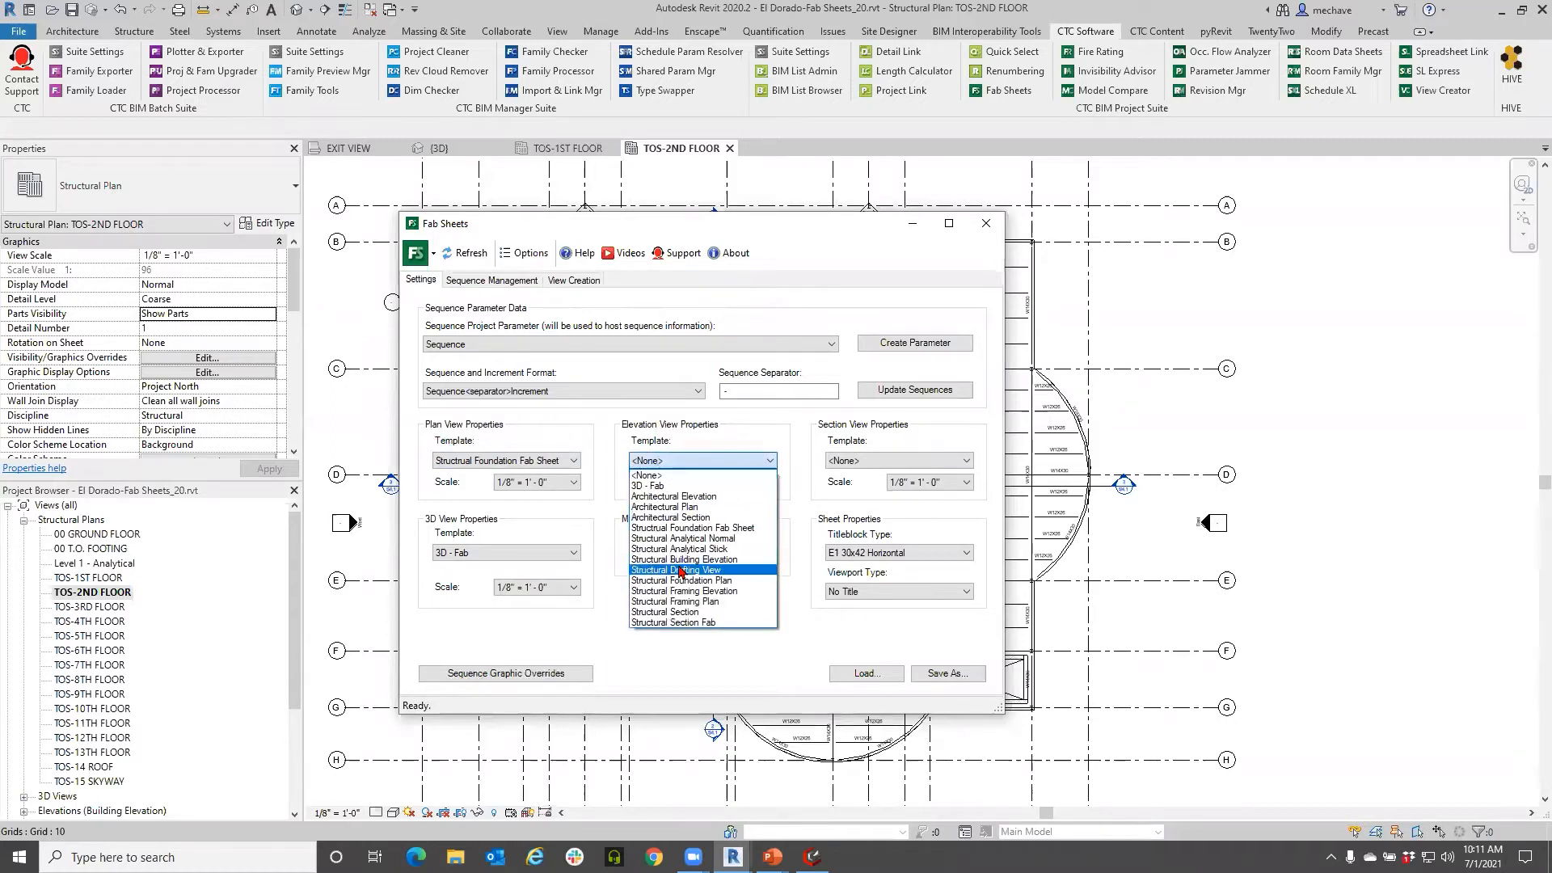
click(716, 475)
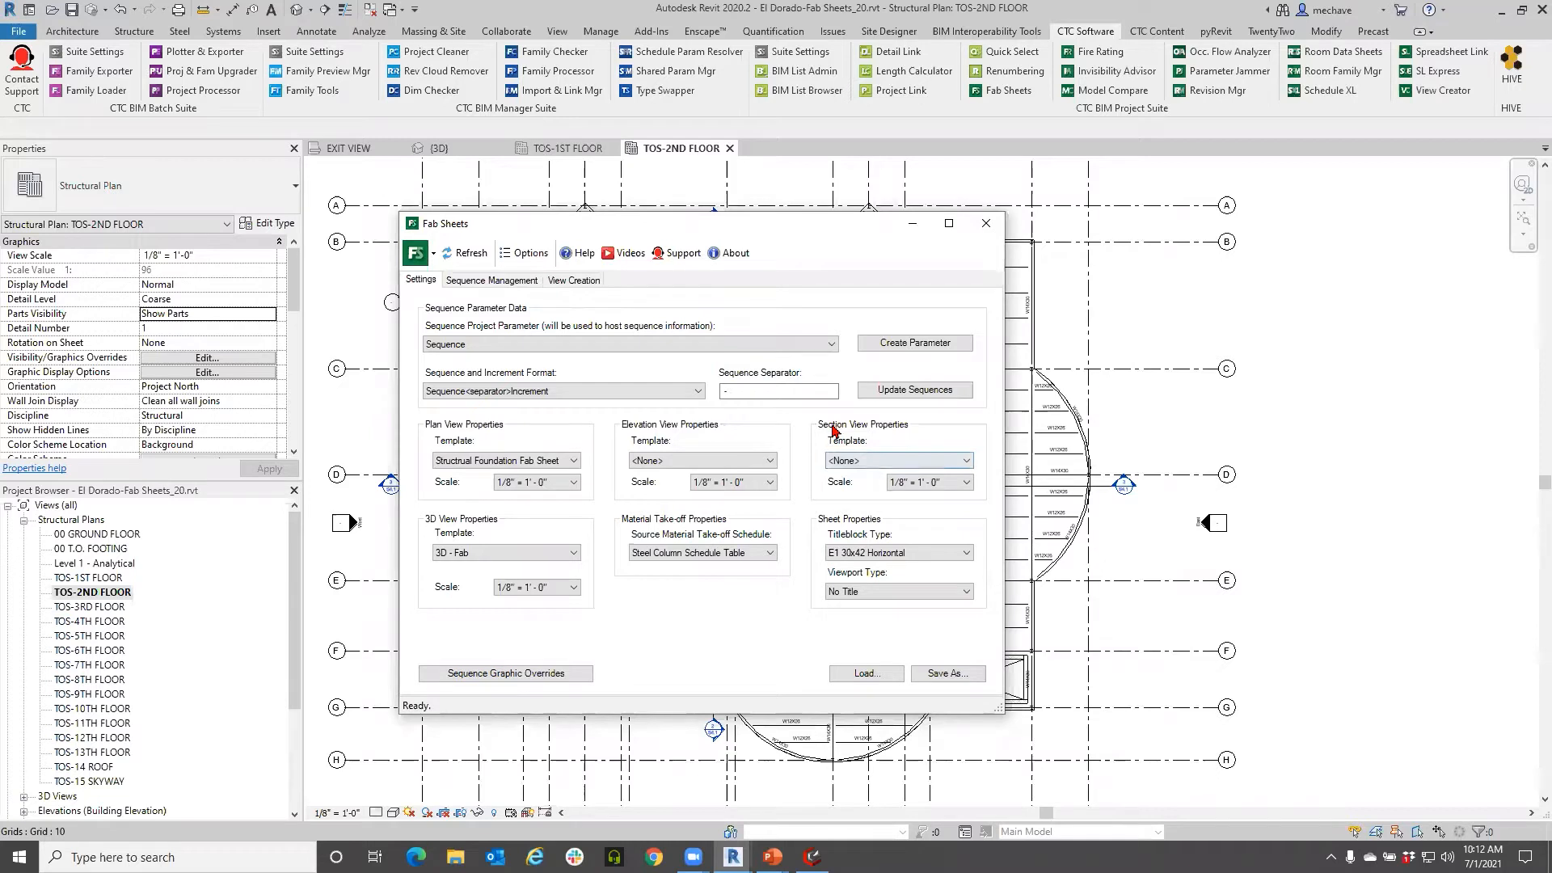
click(876, 463)
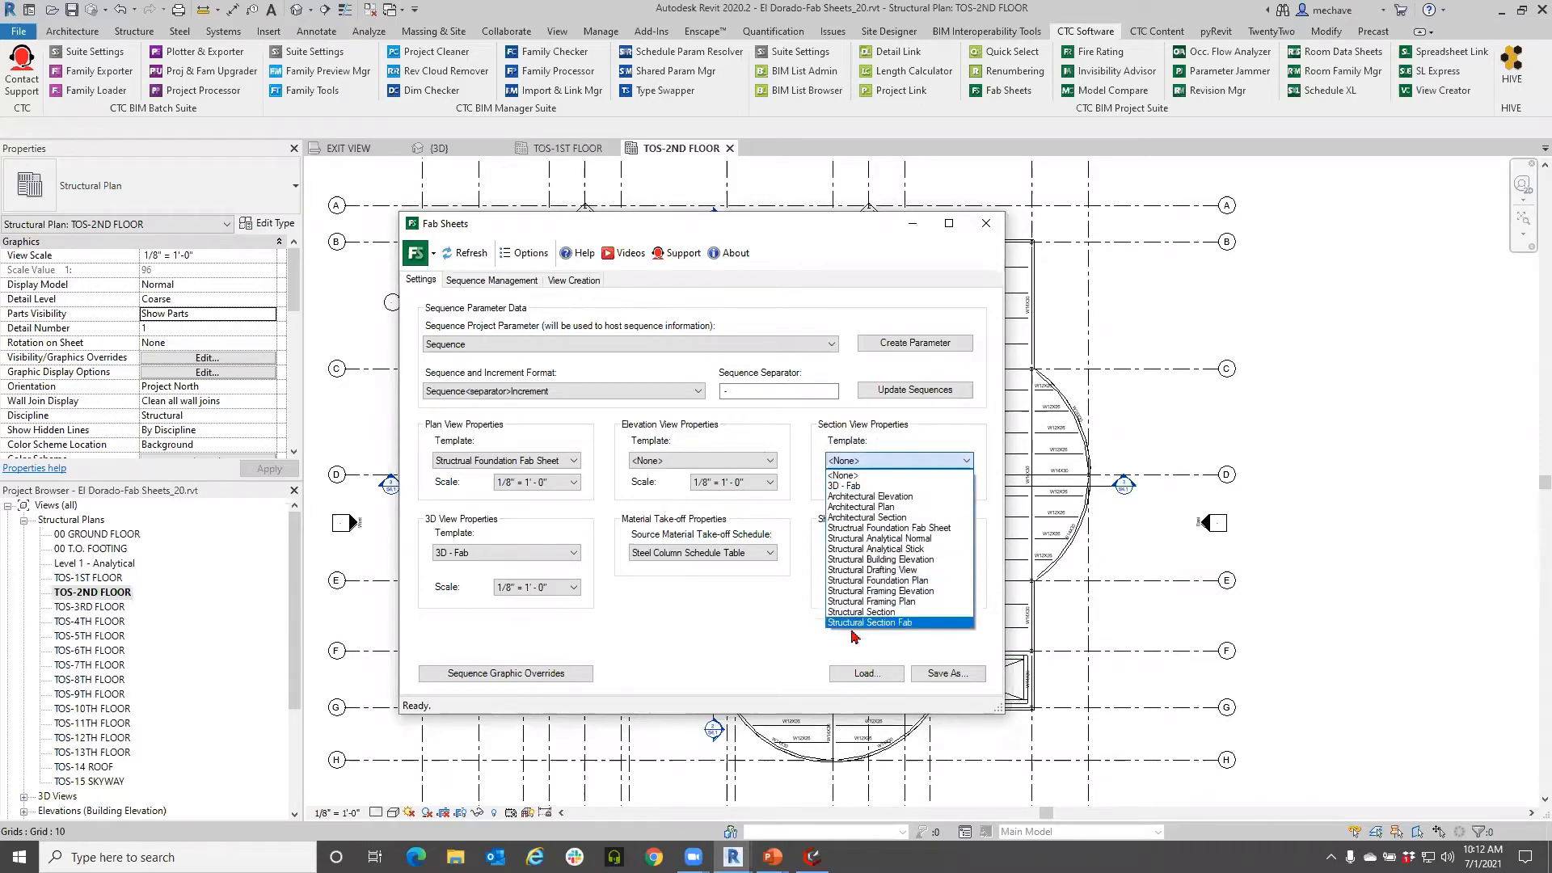
click(893, 623)
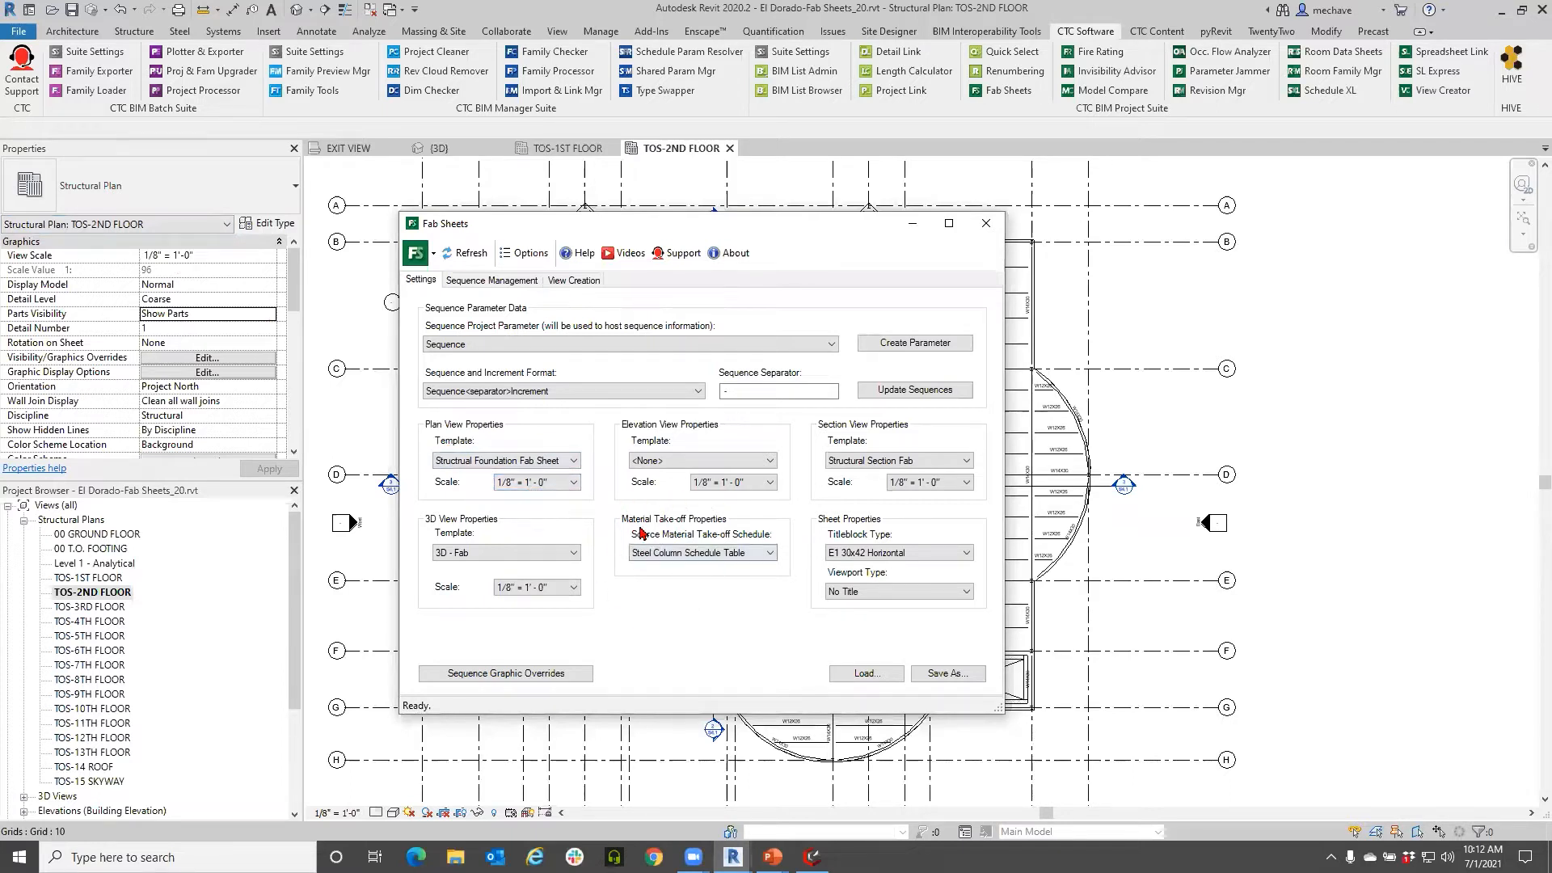
Step: Review the source material take-off schedule choices and the view creation options, then return to the Fab Sheets settings
click(712, 553)
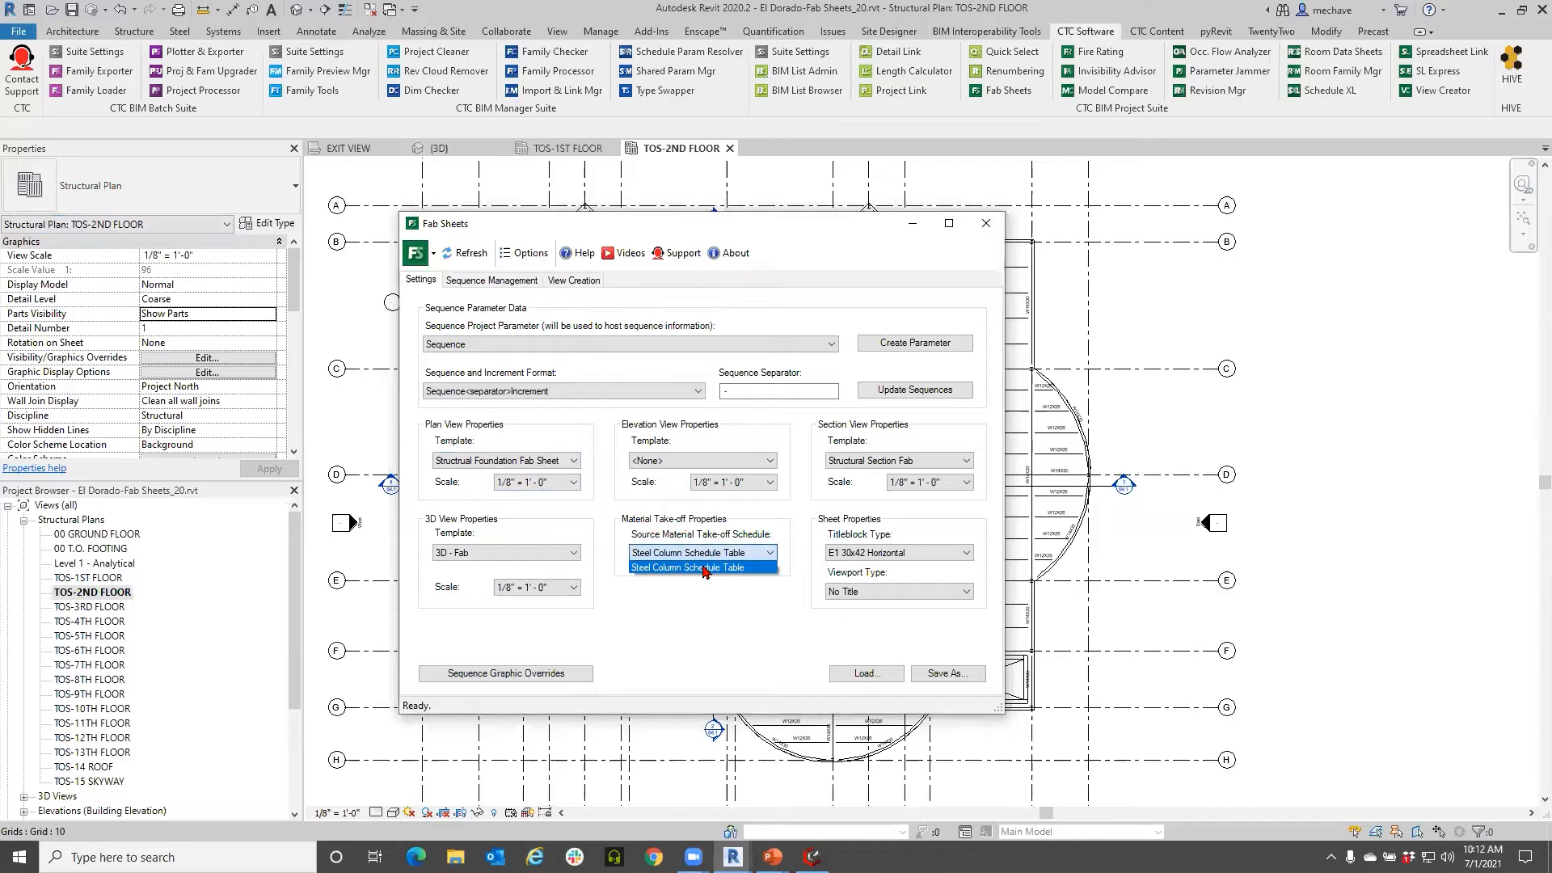
click(676, 532)
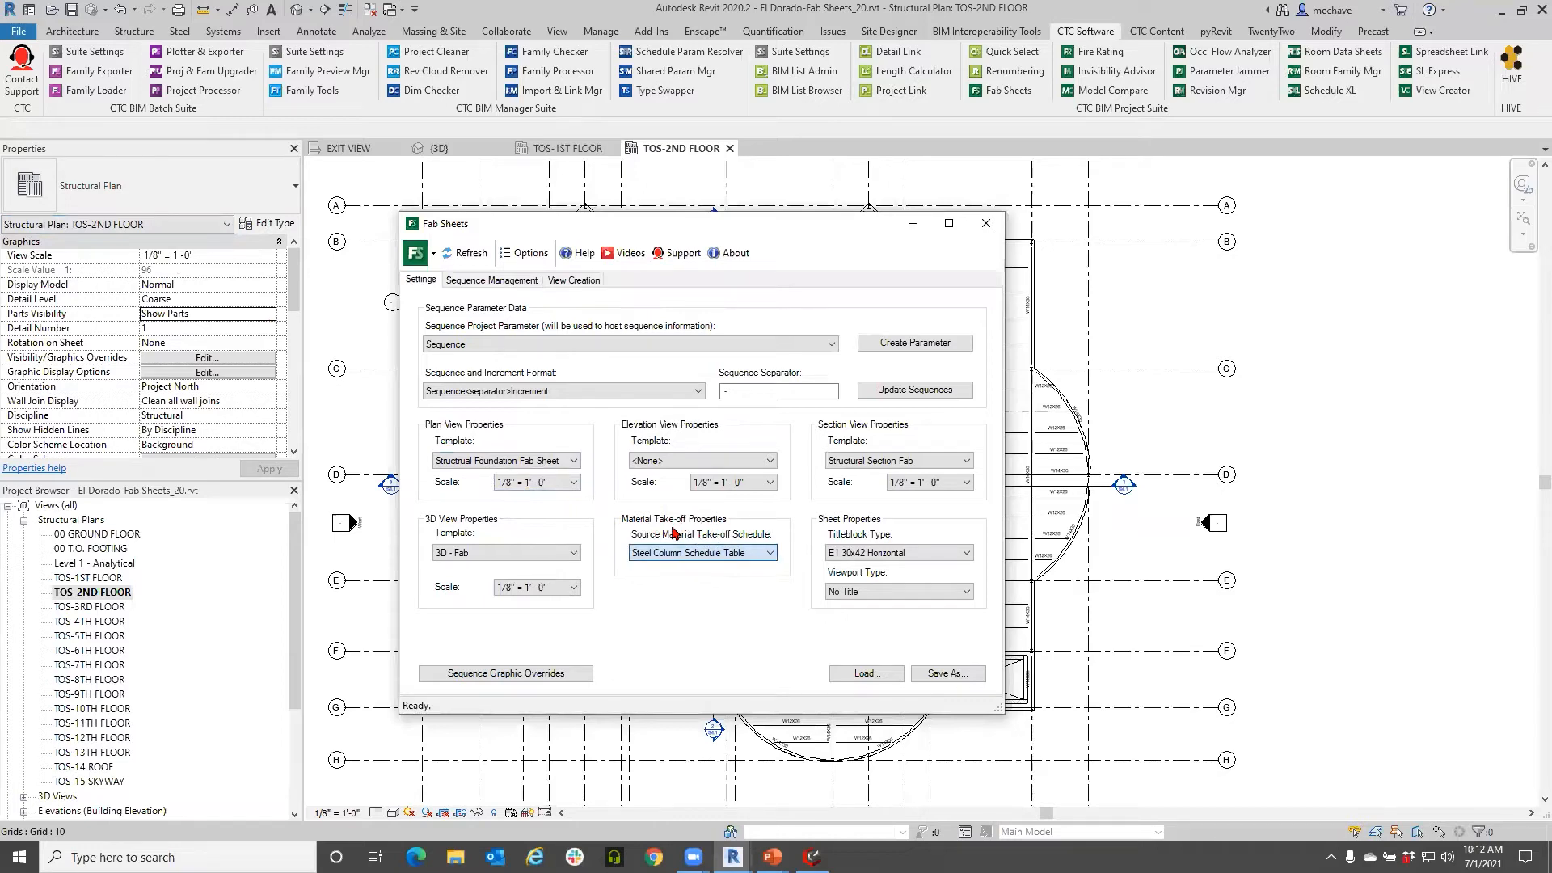
click(573, 281)
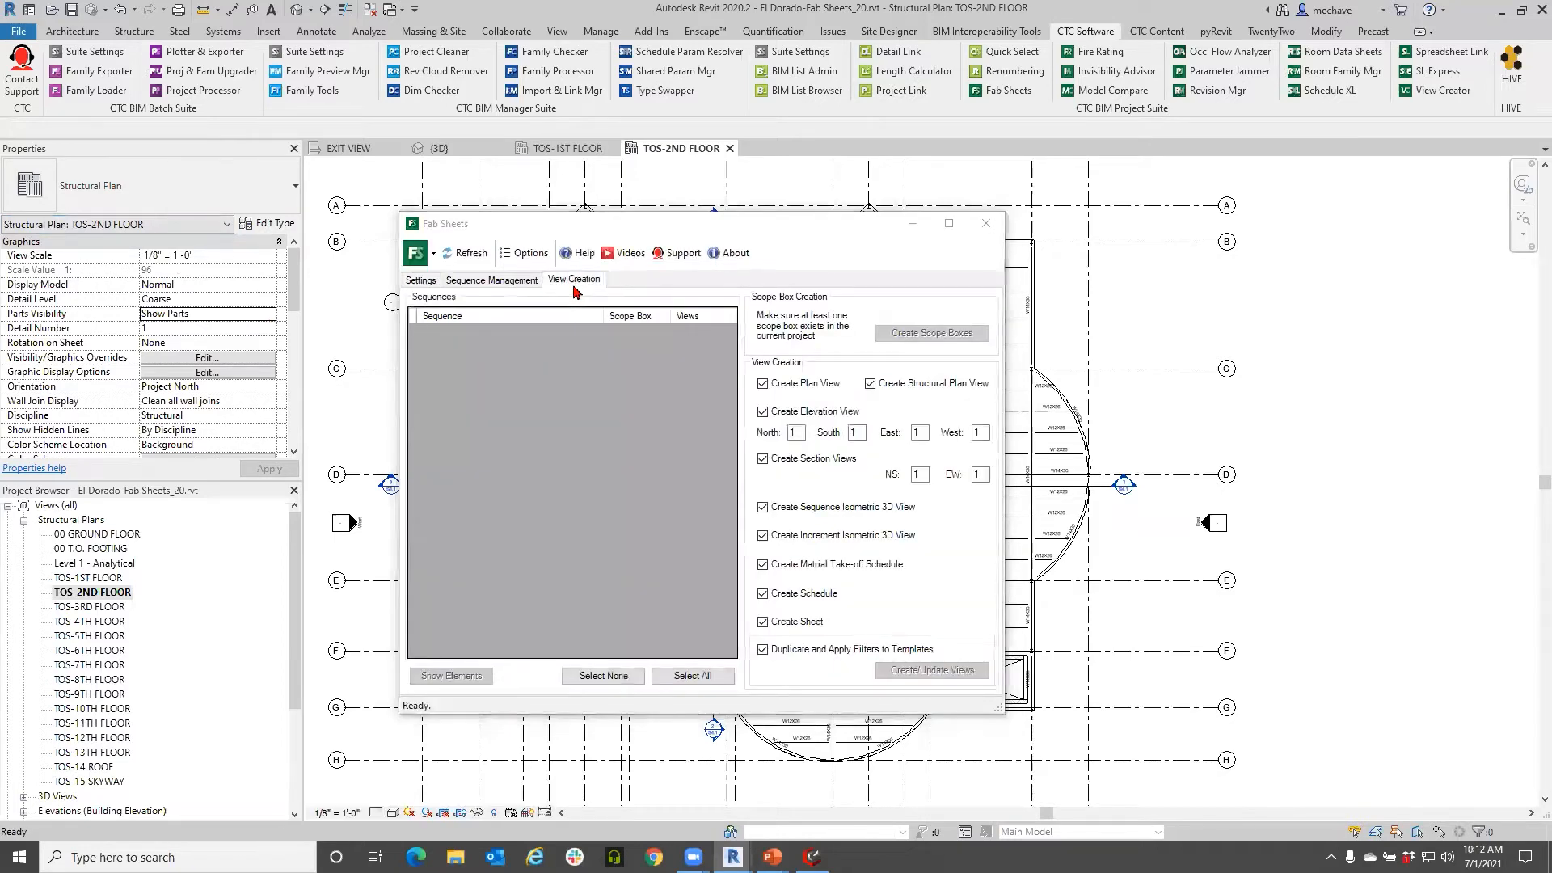
click(413, 283)
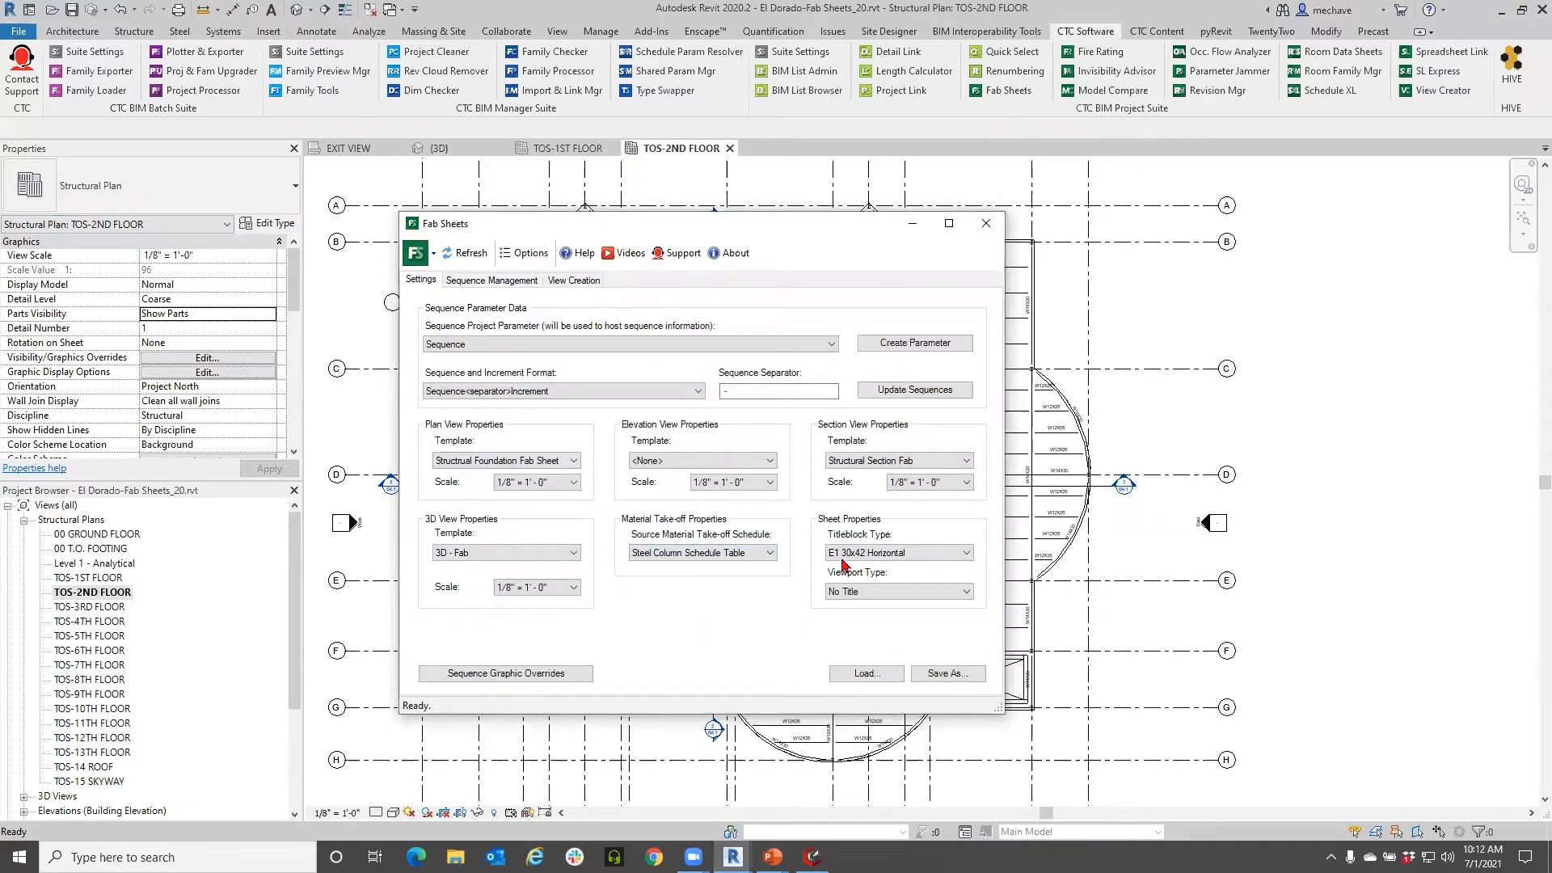
Step: Inspect the Sequence Graphic Overrides and their projection line patterns, then look at the dialog for loading a settings file and cancel it
click(493, 675)
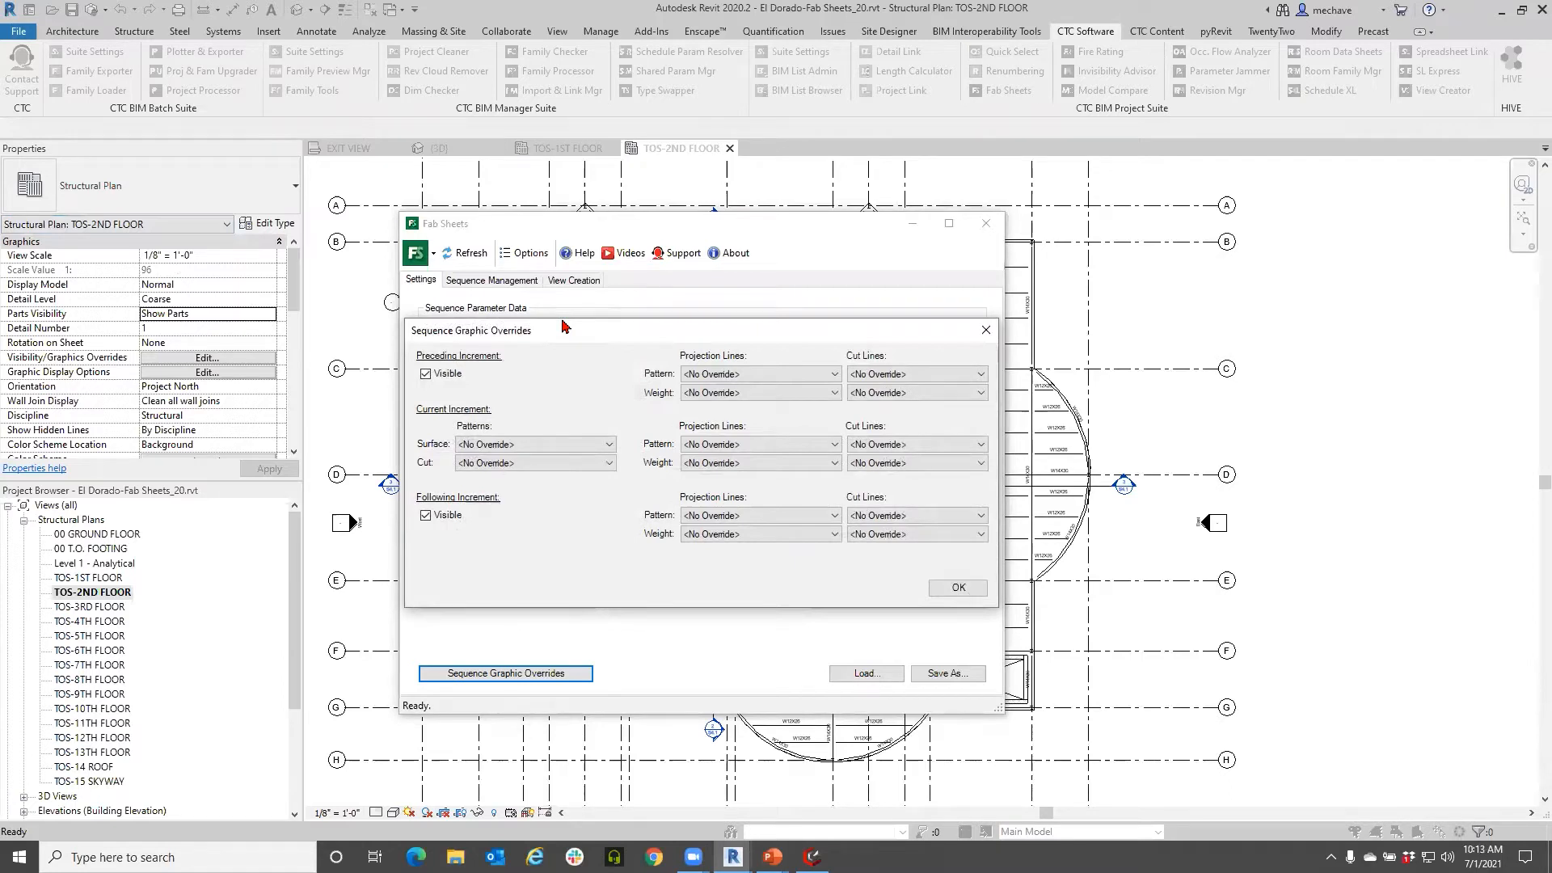
click(727, 375)
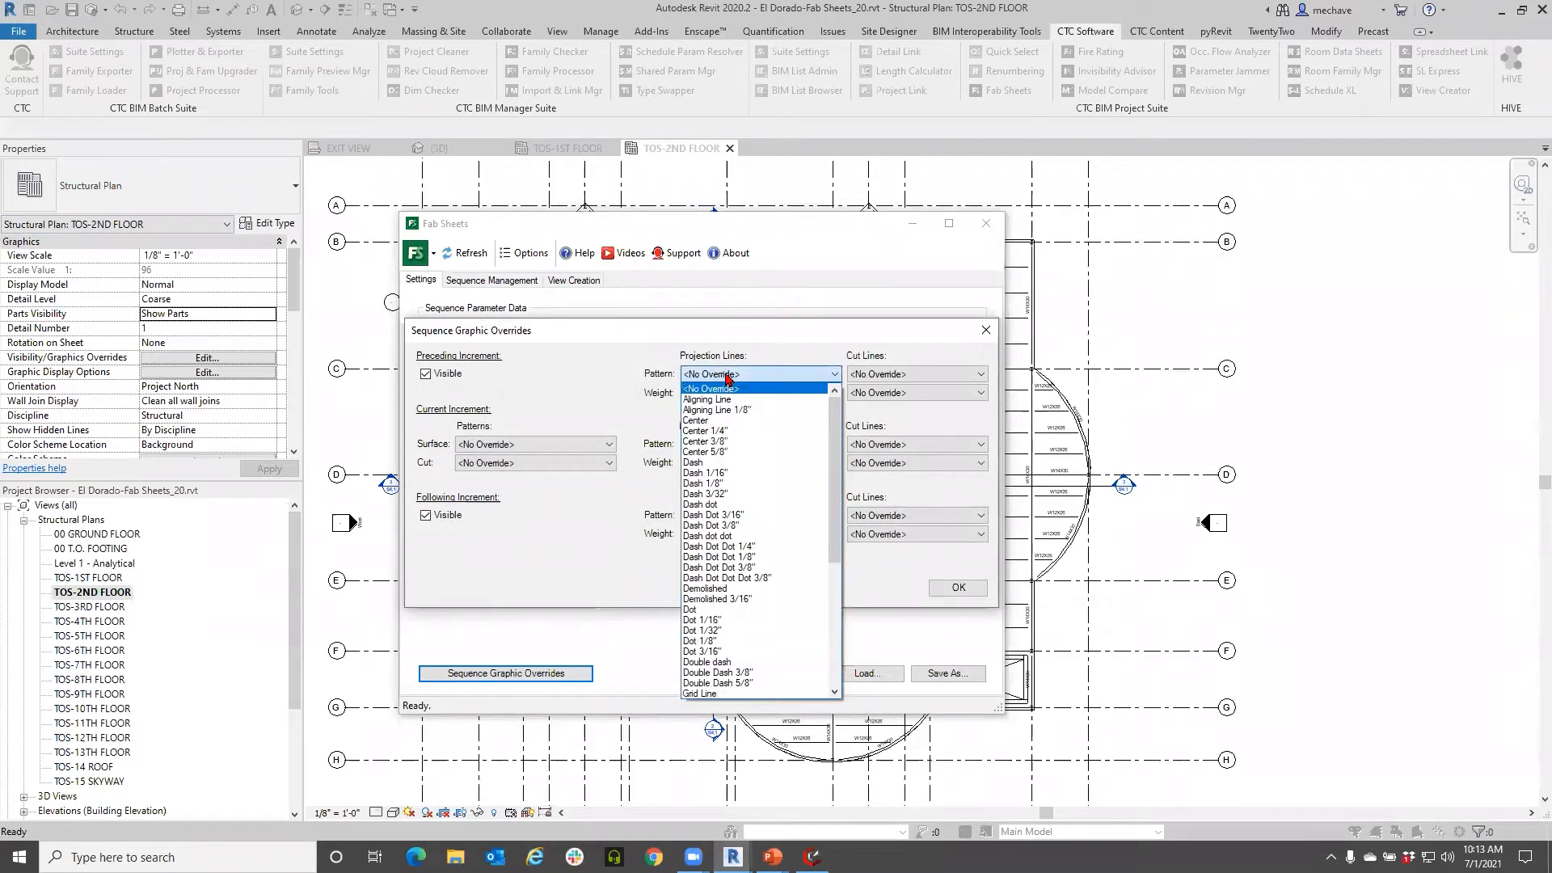
mouse_move(838, 407)
mouse_down()
mouse_move(859, 541)
mouse_move(845, 401)
mouse_move(828, 552)
mouse_move(833, 400)
mouse_up()
click(827, 356)
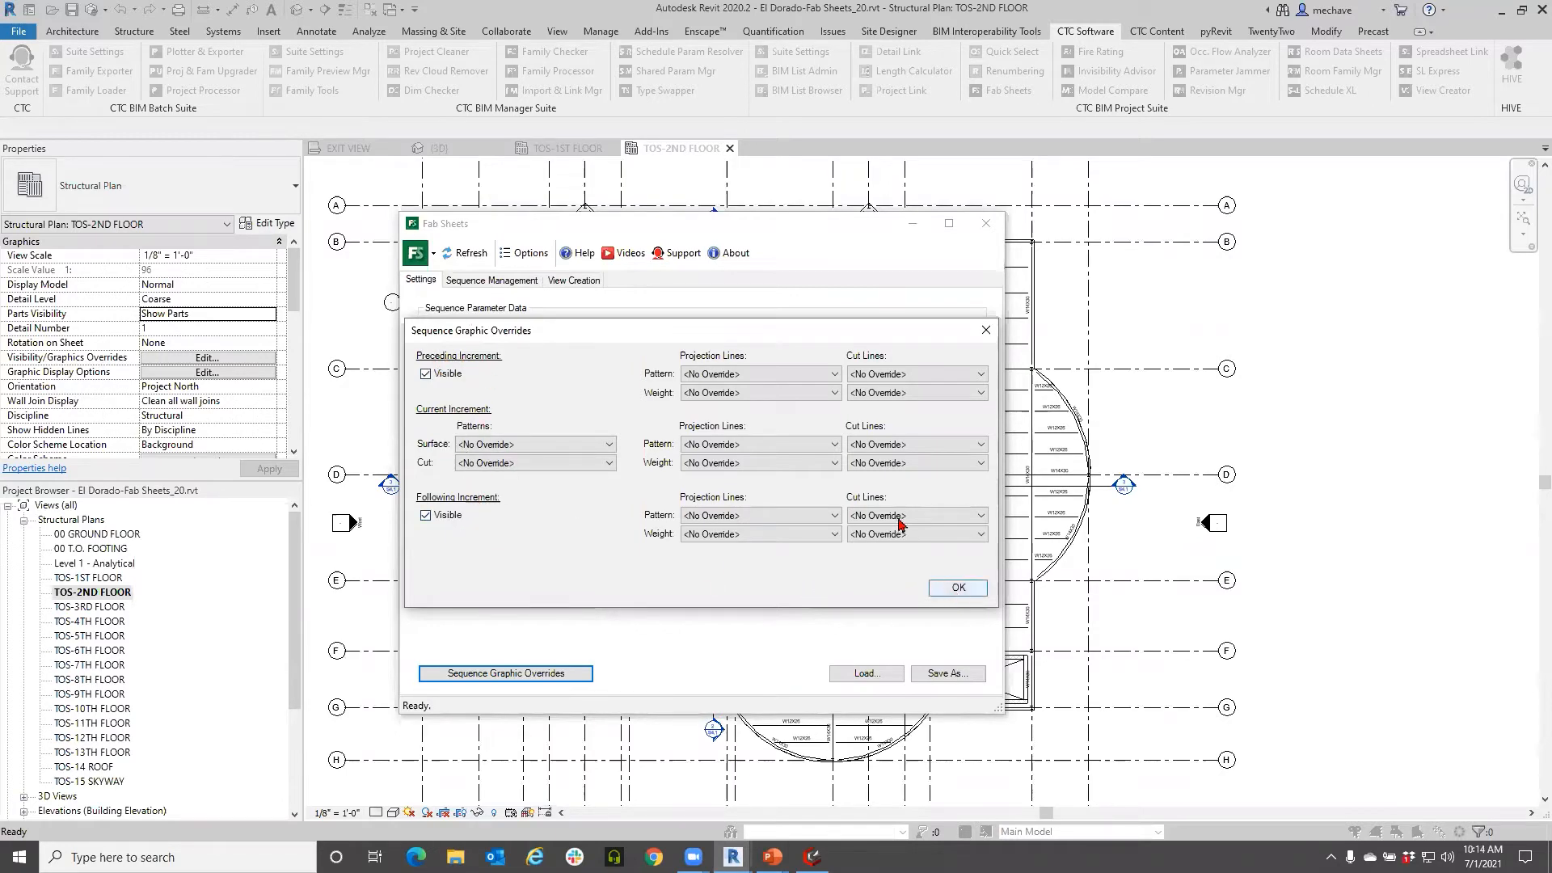
click(946, 593)
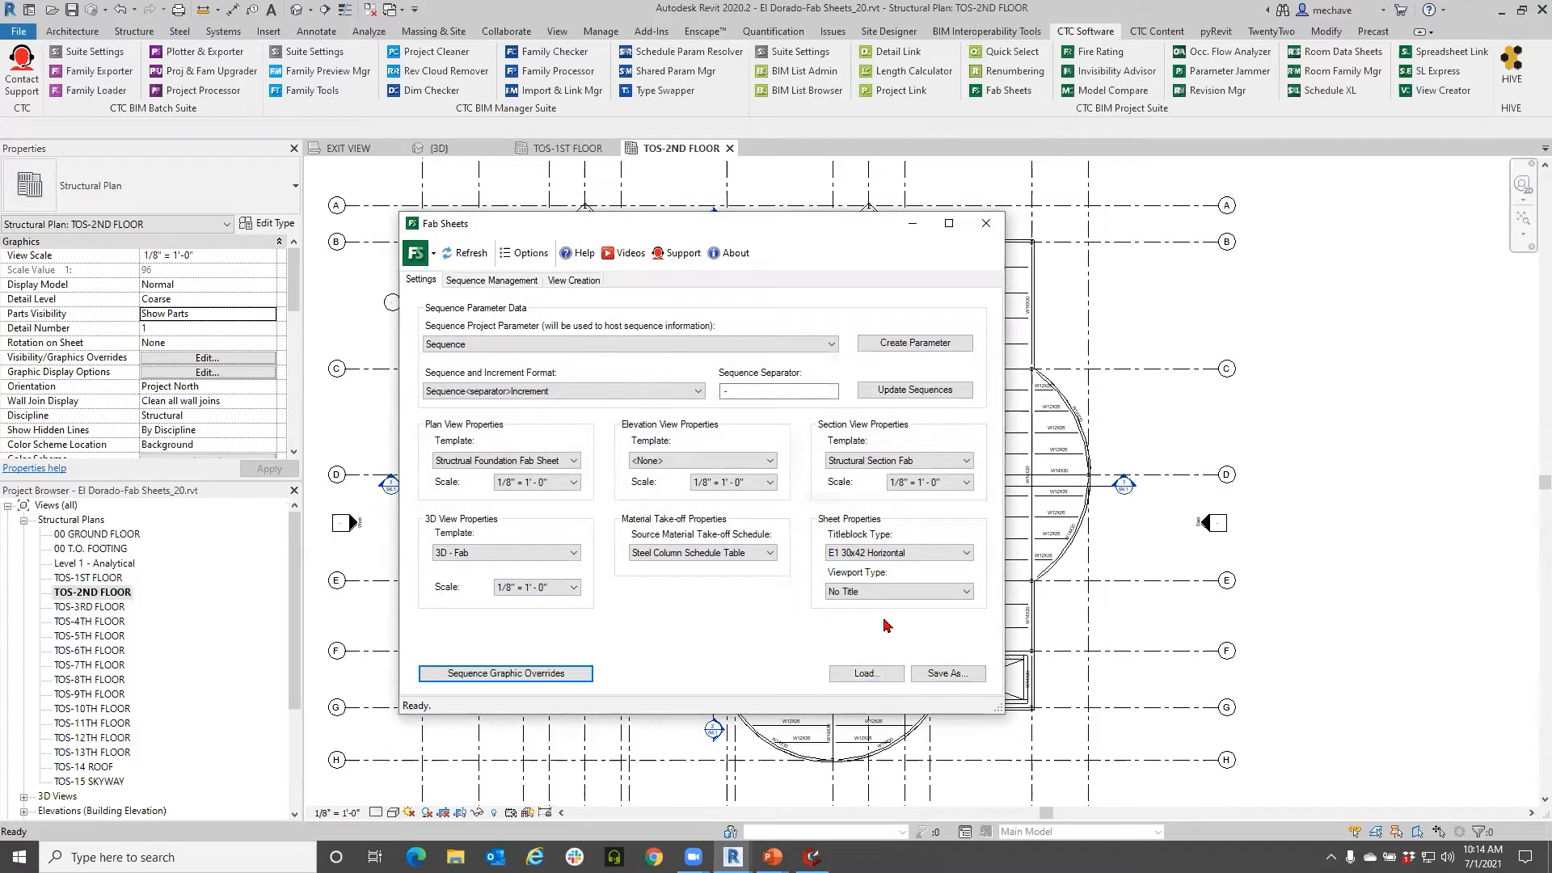
click(853, 674)
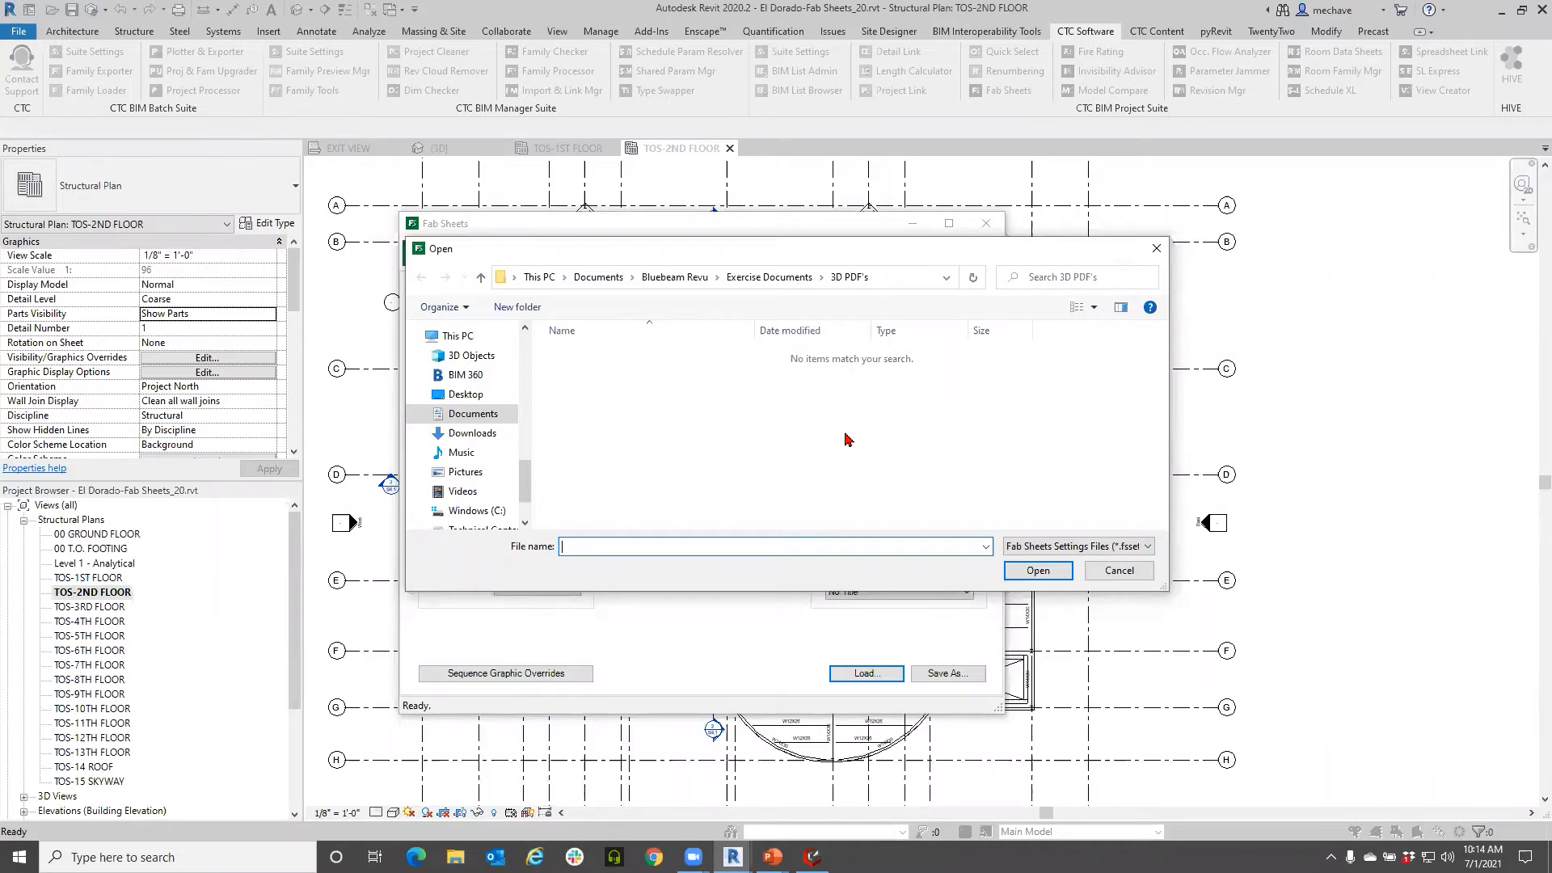
click(1120, 569)
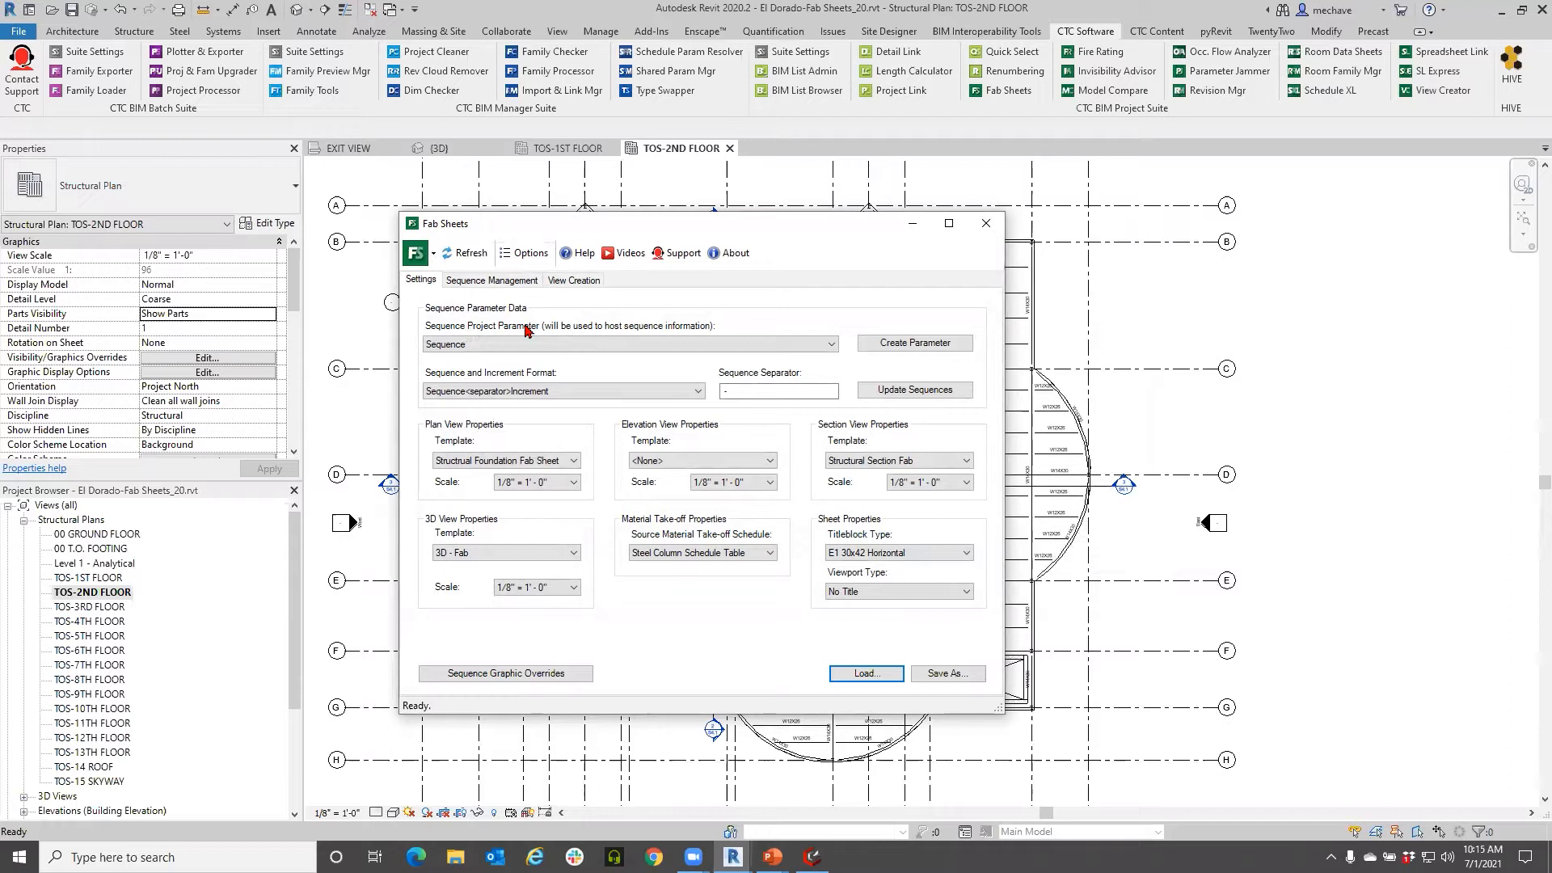
Step: Create three new sequences named Day 1, Day 2 and Day 3 in the sequence management area
click(511, 285)
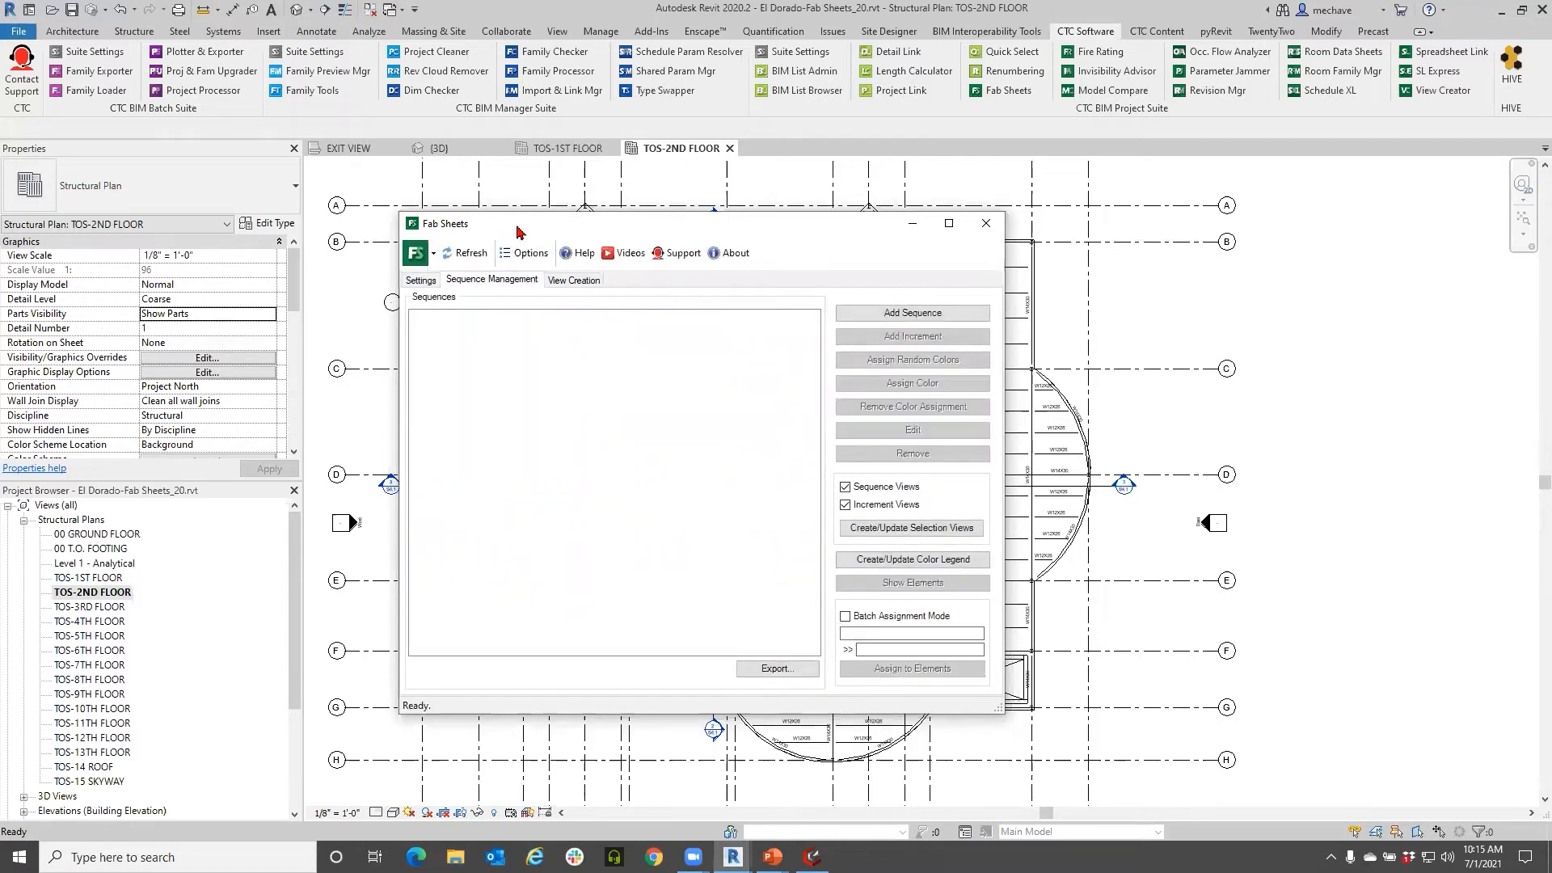
drag(517, 230, 184, 144)
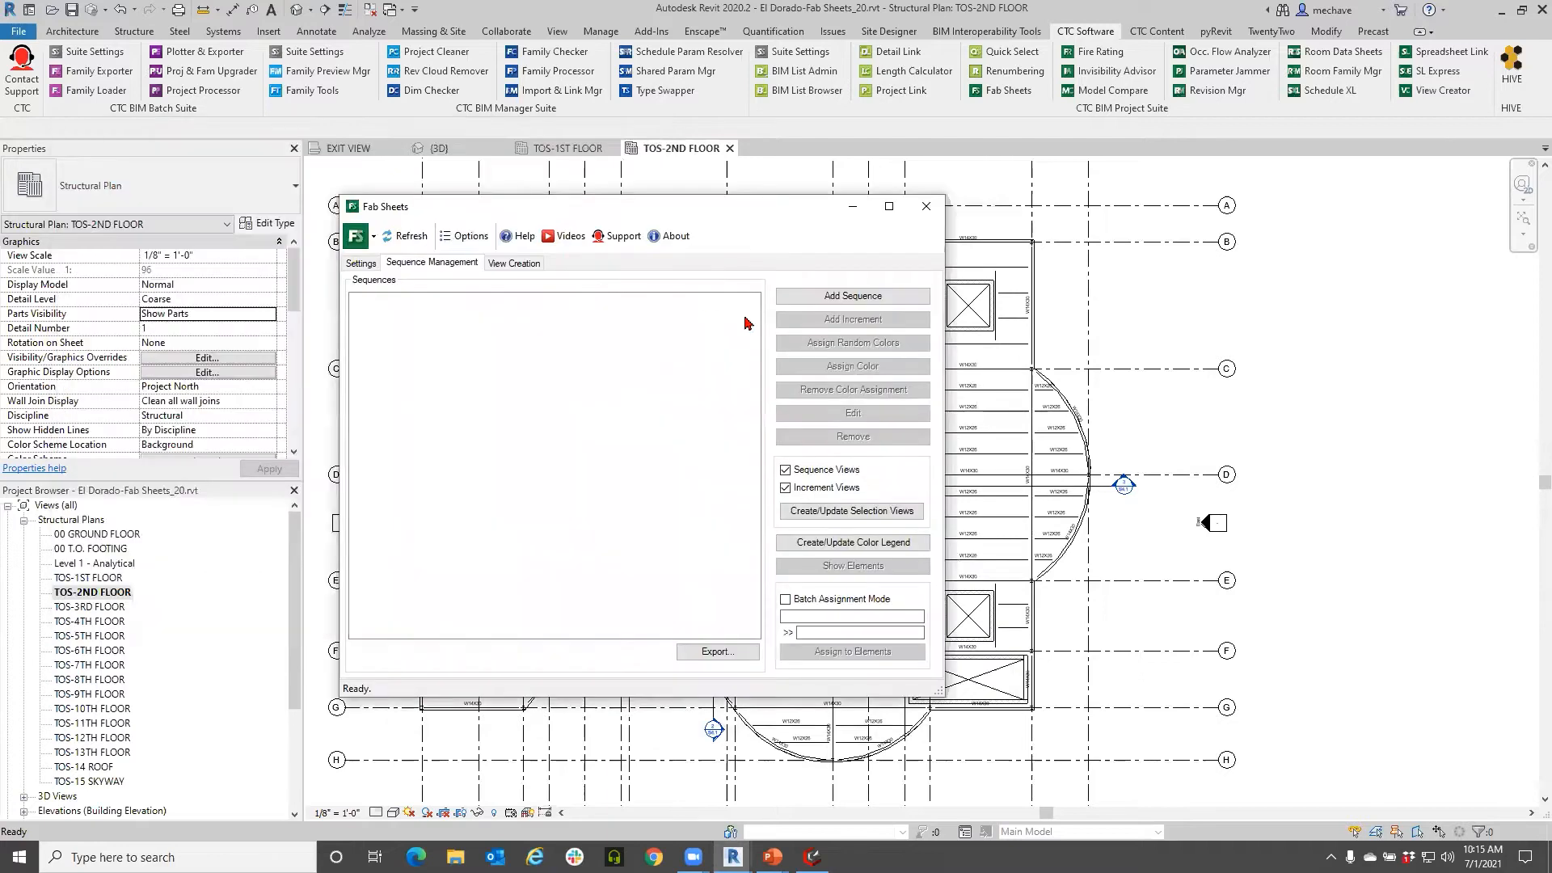
click(821, 301)
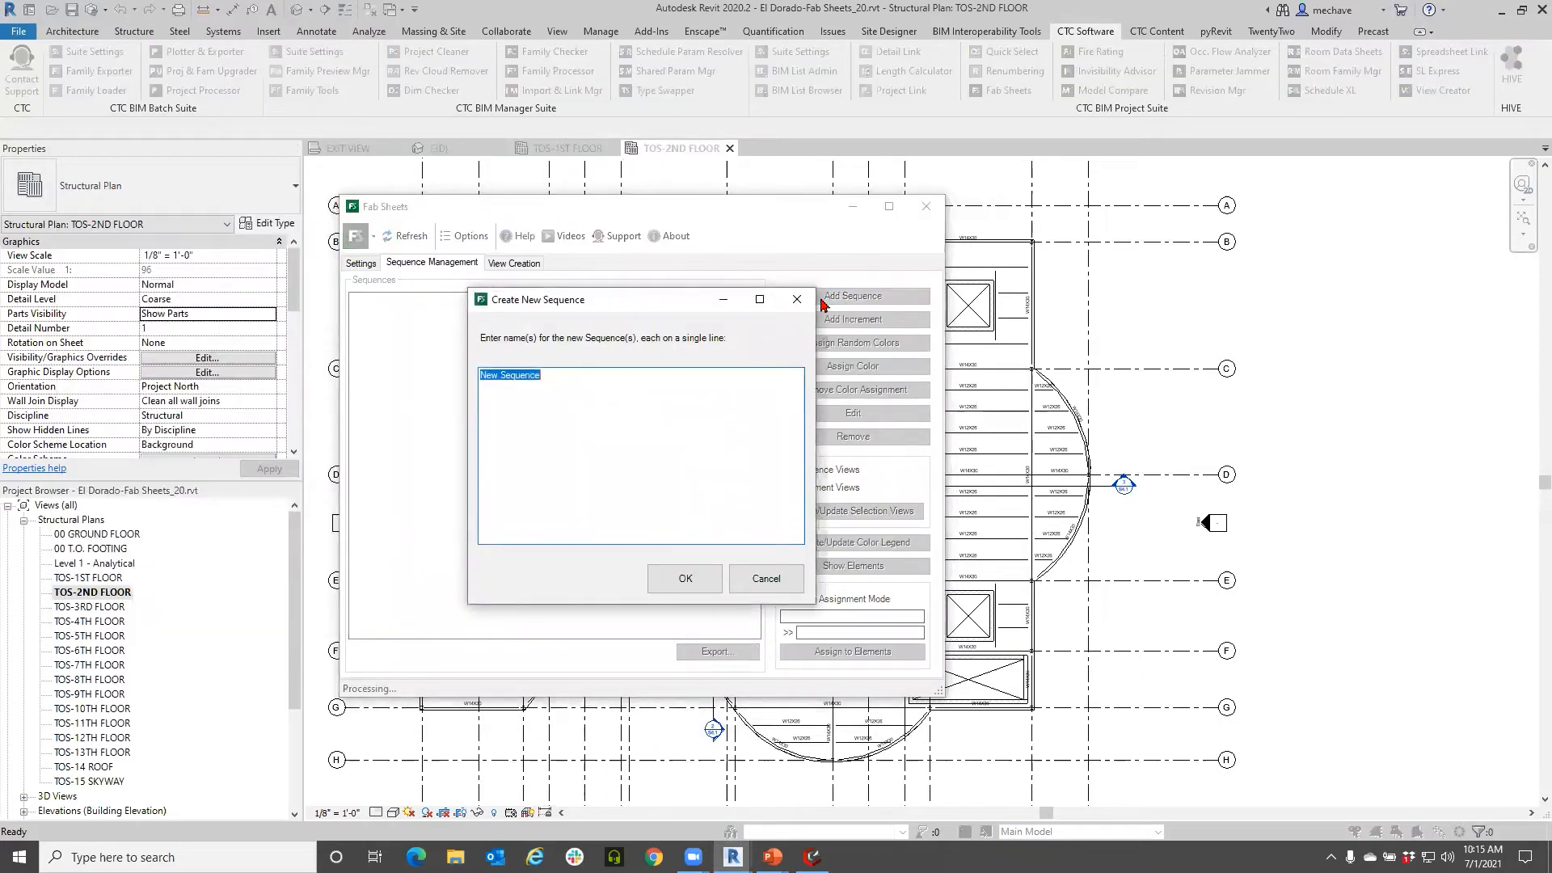
key(BackSpace)
text(Day 1)
key(Return)
text(Day 2 Day 3)
click(689, 579)
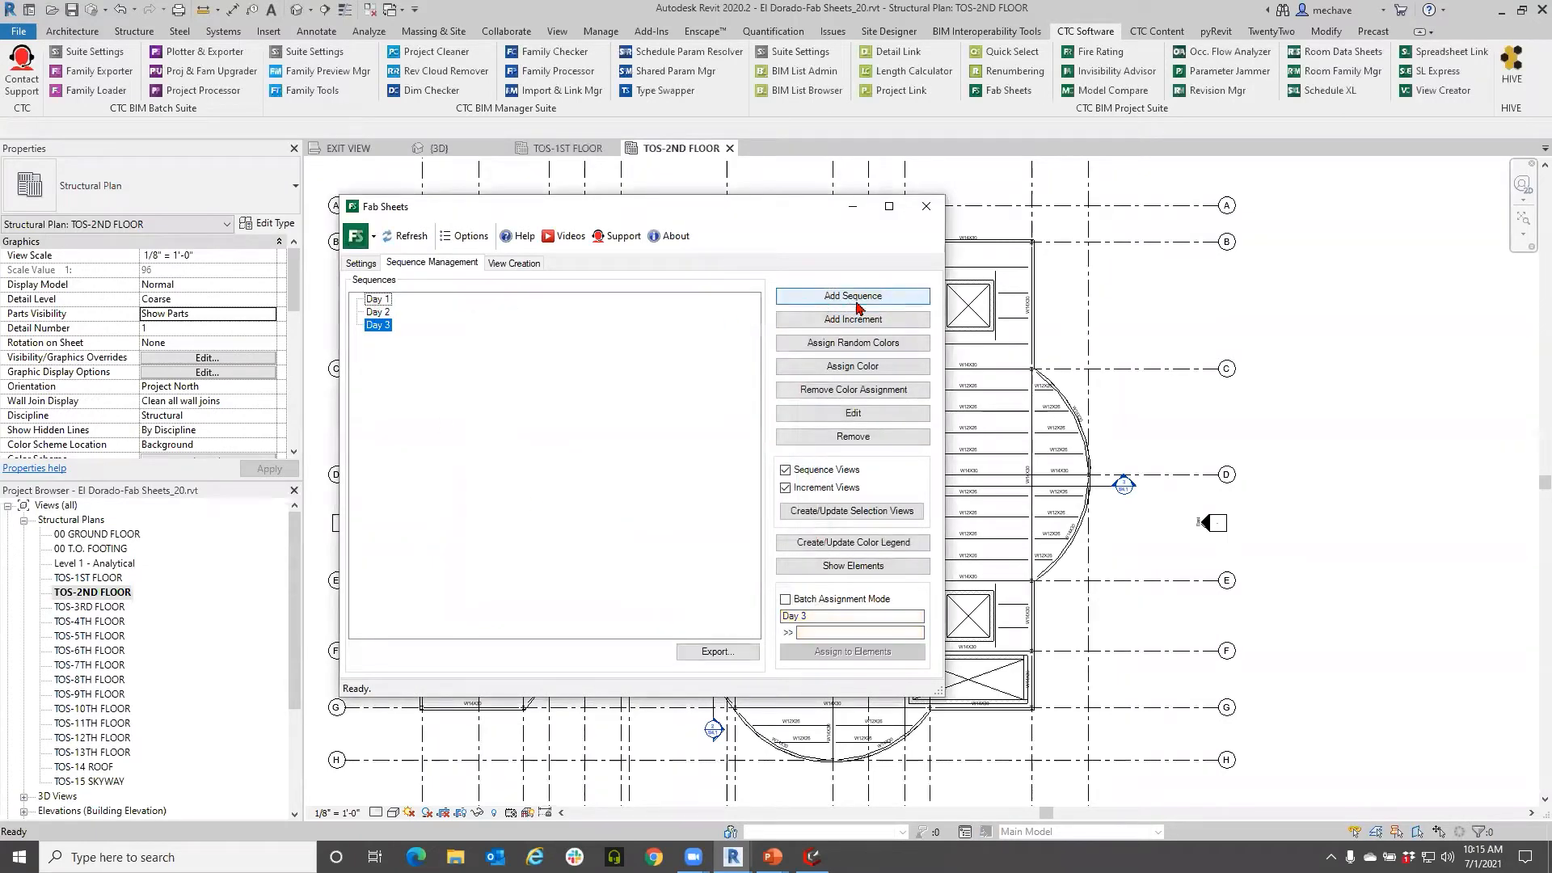
Step: Add the increments Pour 1, Pour 2 and Pour 3 to the Day 1 sequence
click(379, 300)
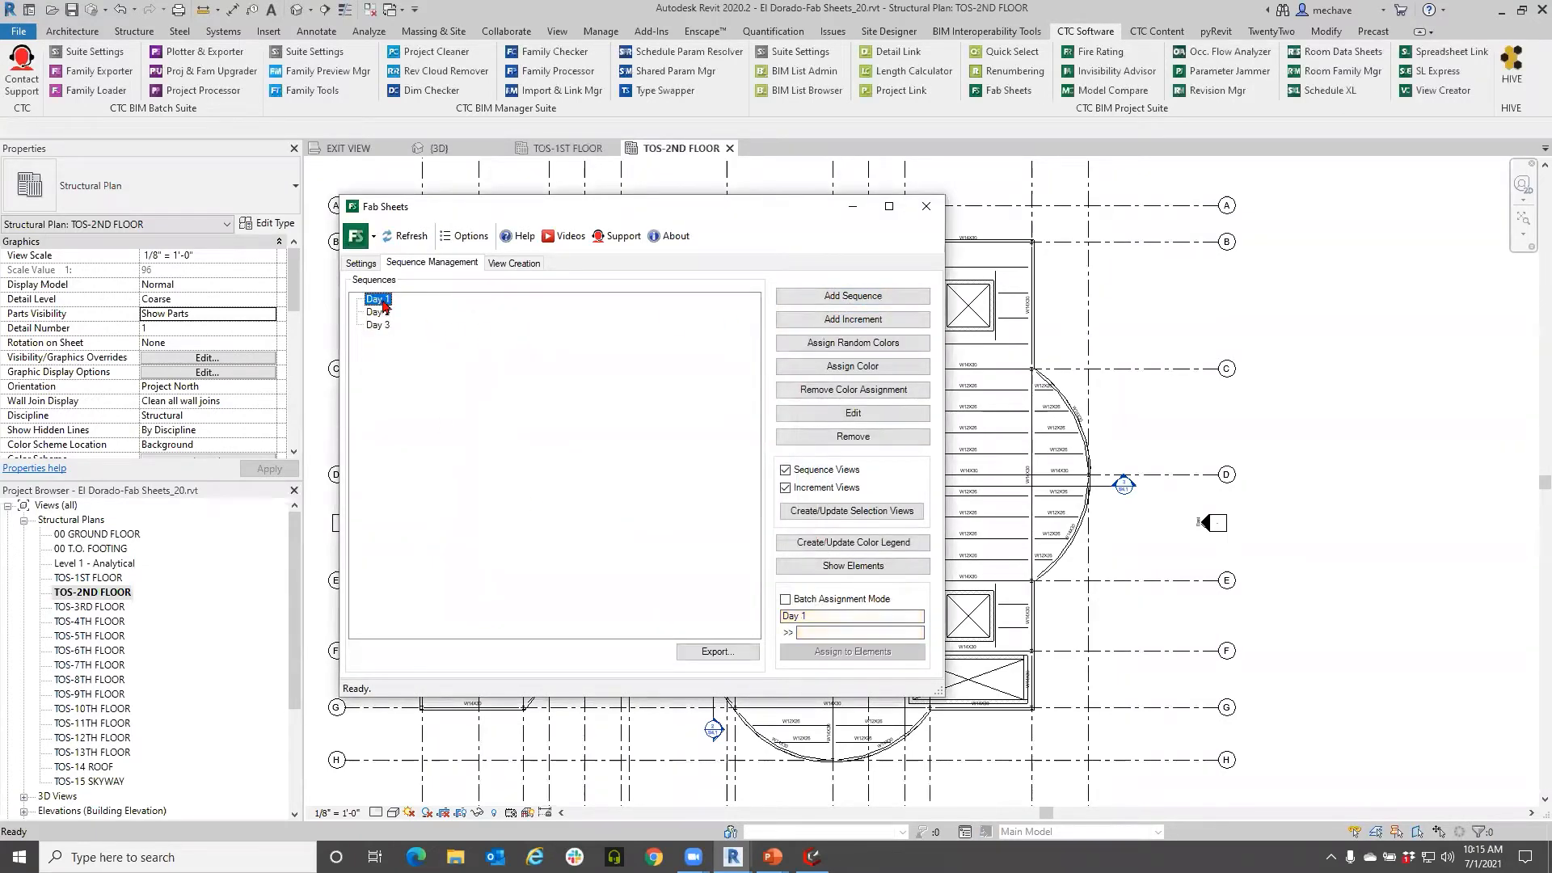
drag(473, 208, 502, 457)
drag(659, 455, 768, 255)
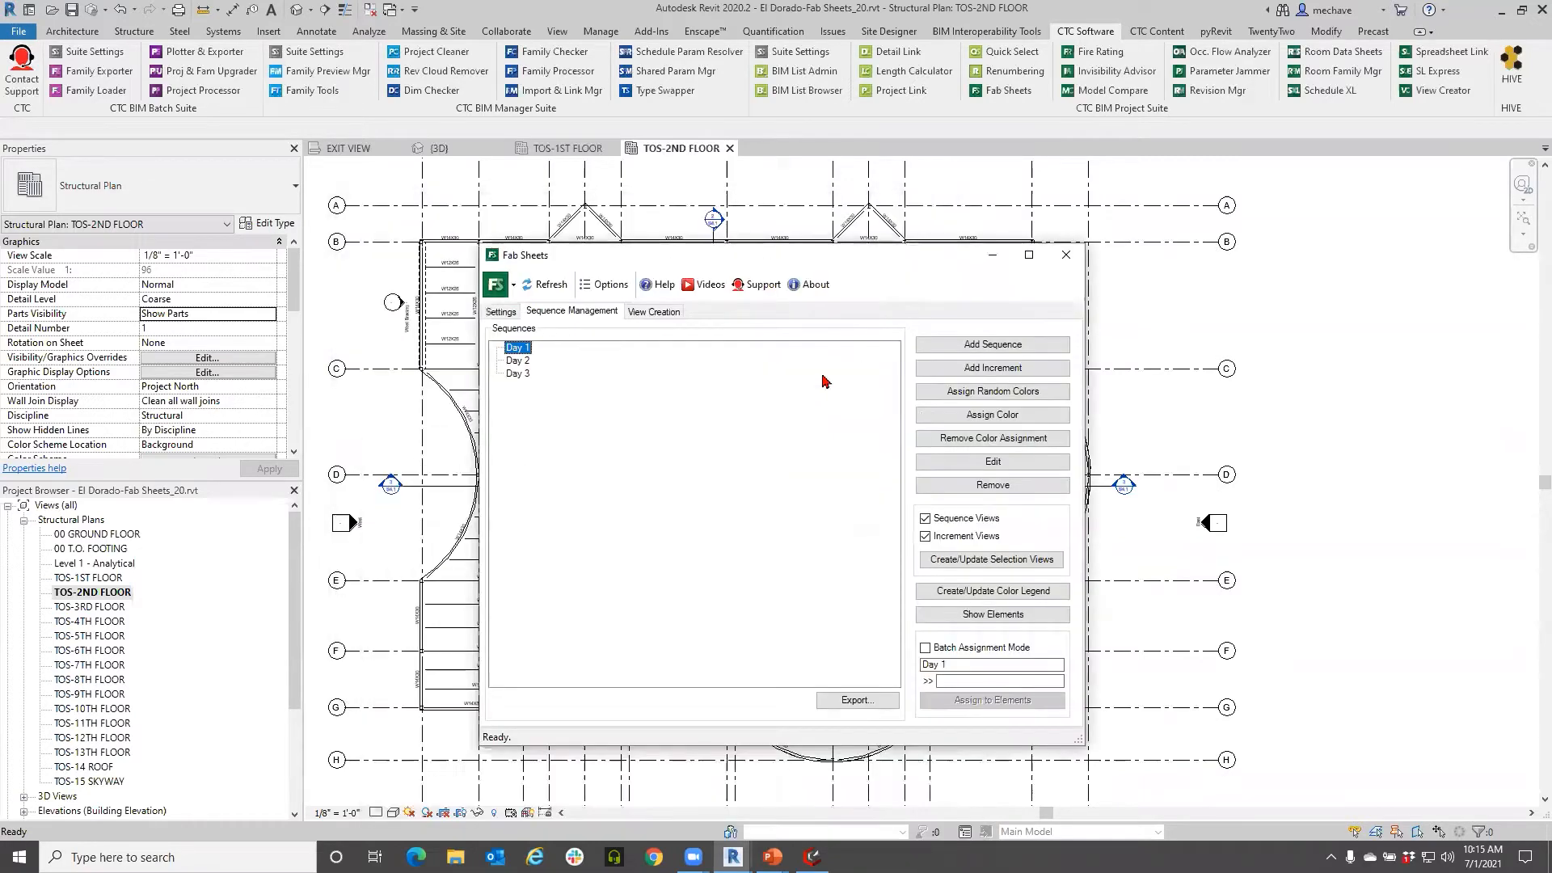
click(981, 369)
text(Pour 1 )
text(Pou)
text(r 2 )
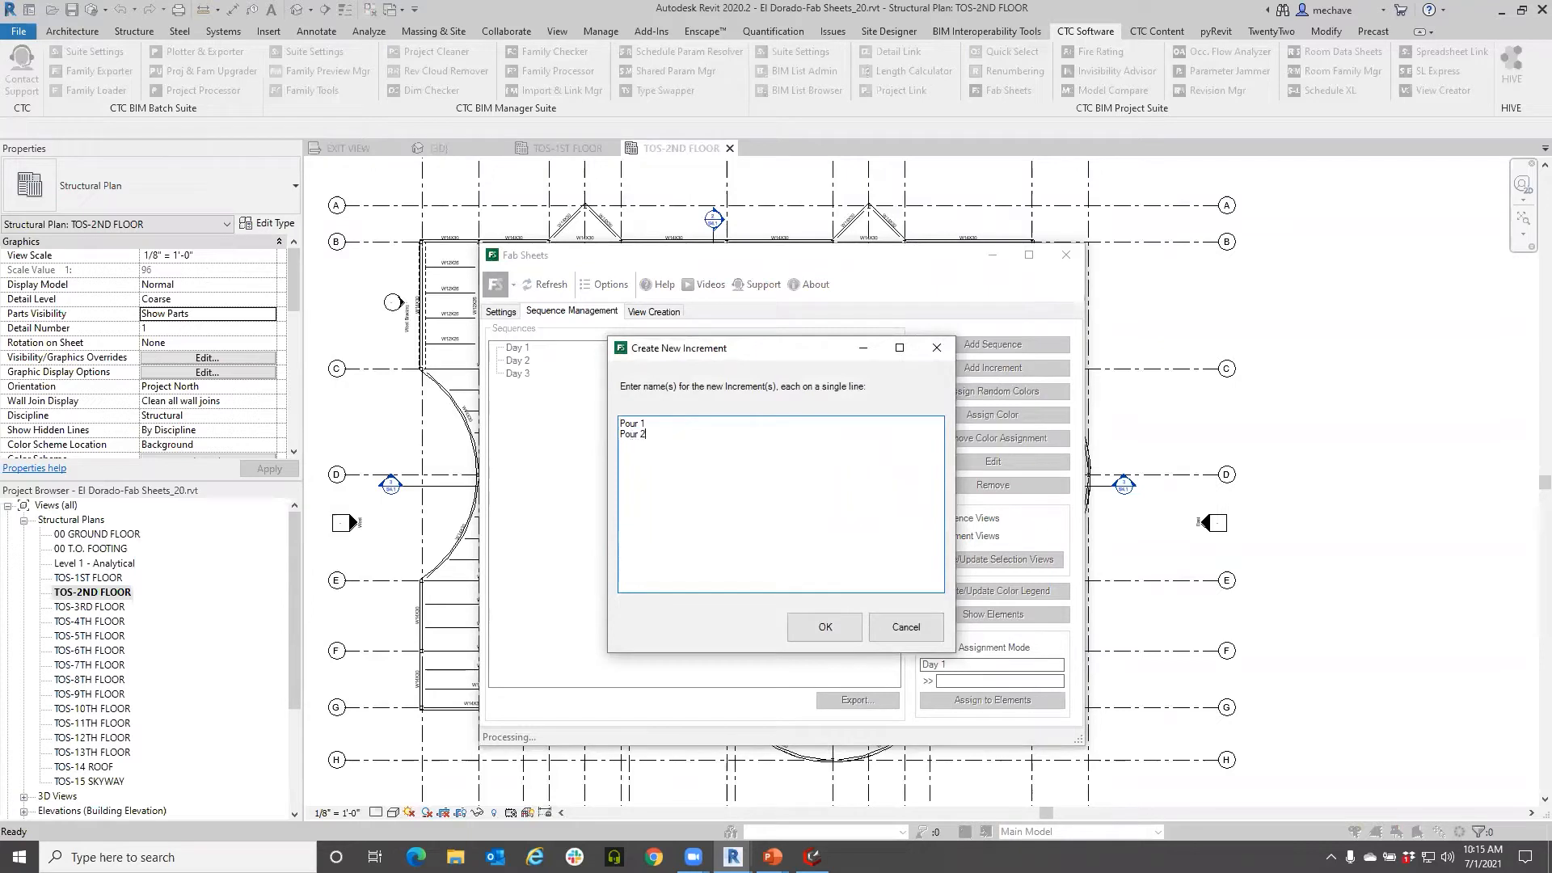
text(Pour 3)
click(823, 627)
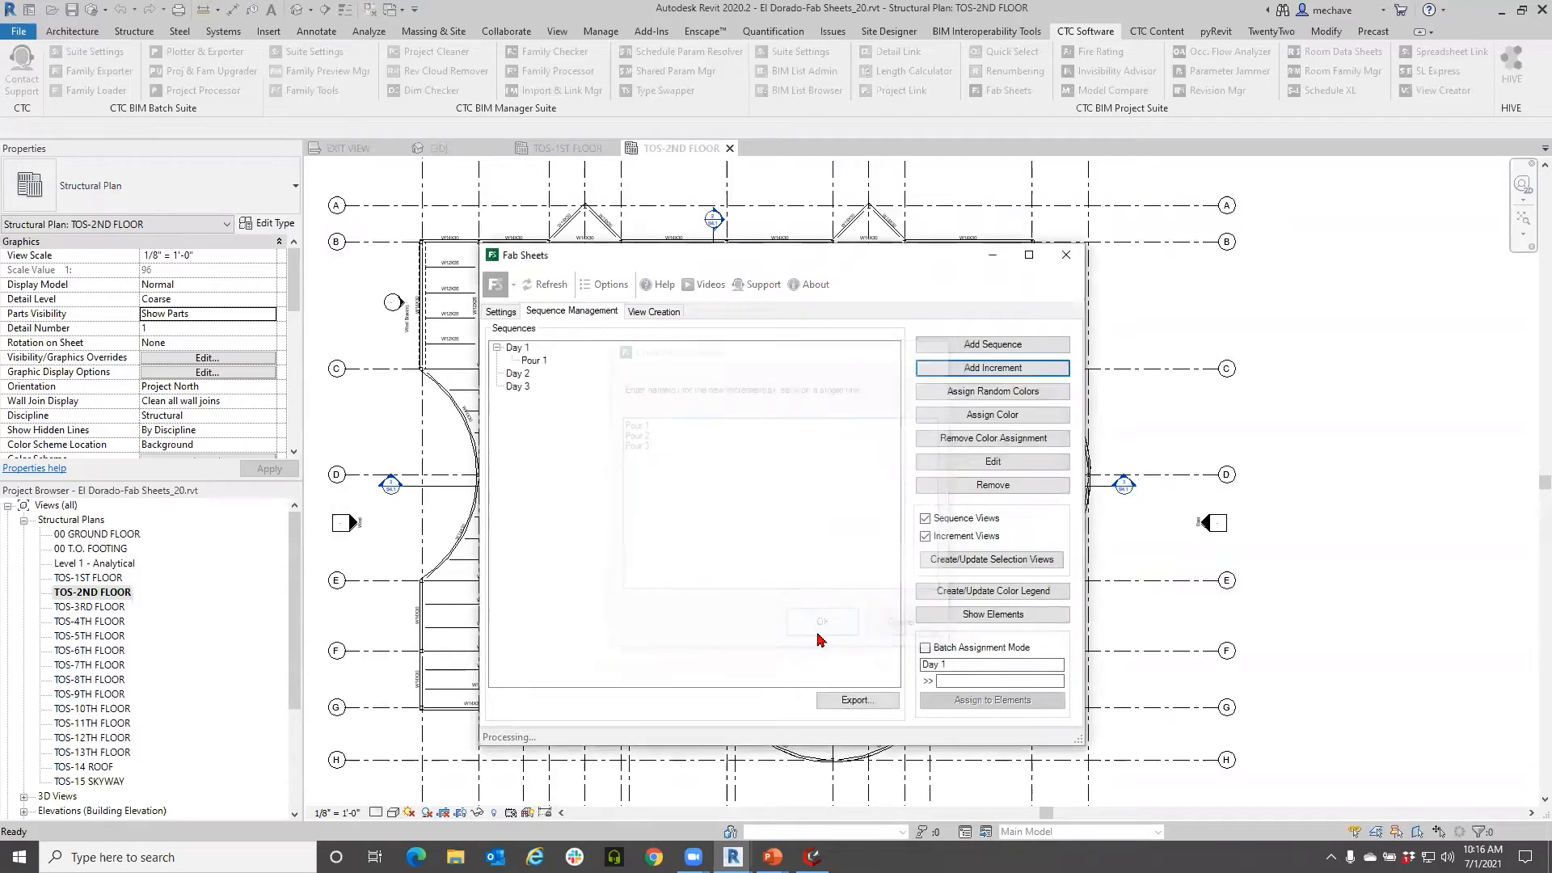
Step: Review the sequence parameter settings and the Day 1 increments, then close Fab Sheets and return to the floor plan
click(537, 361)
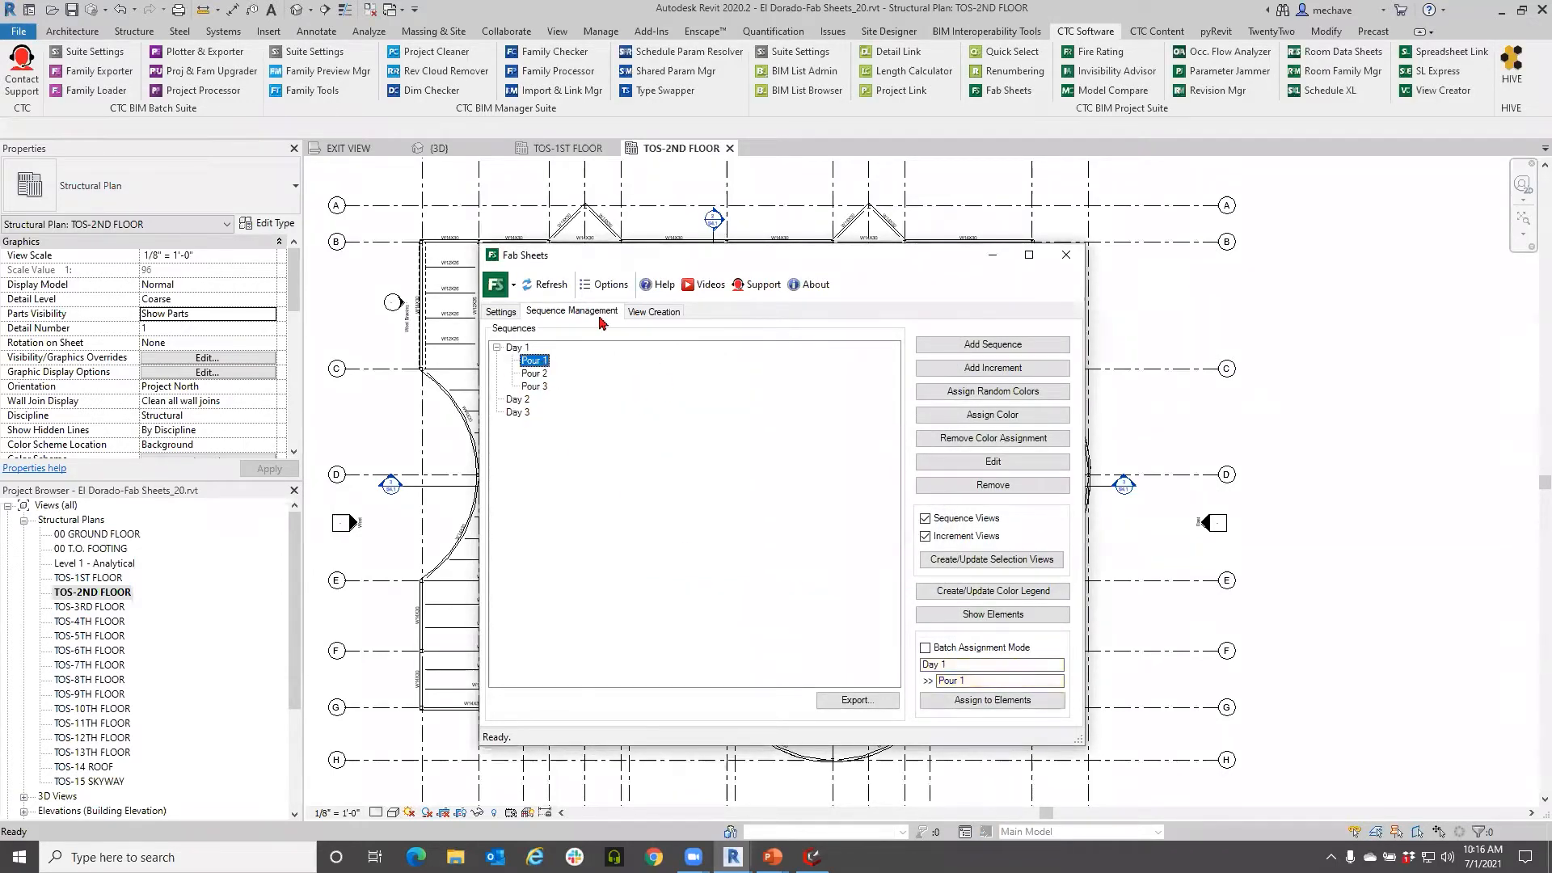
click(504, 313)
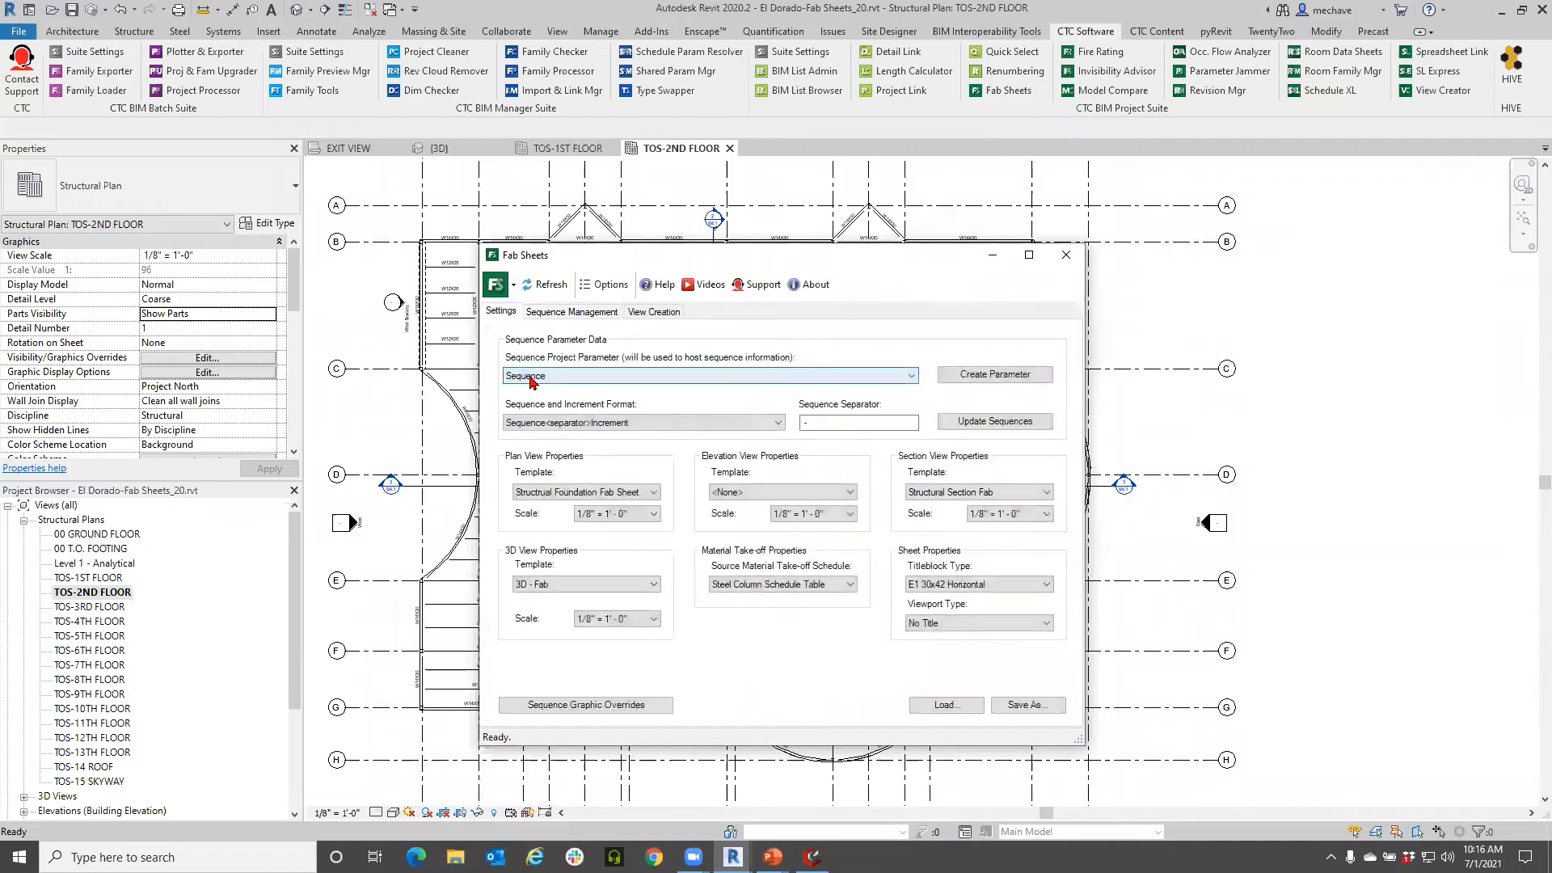
click(558, 311)
click(497, 348)
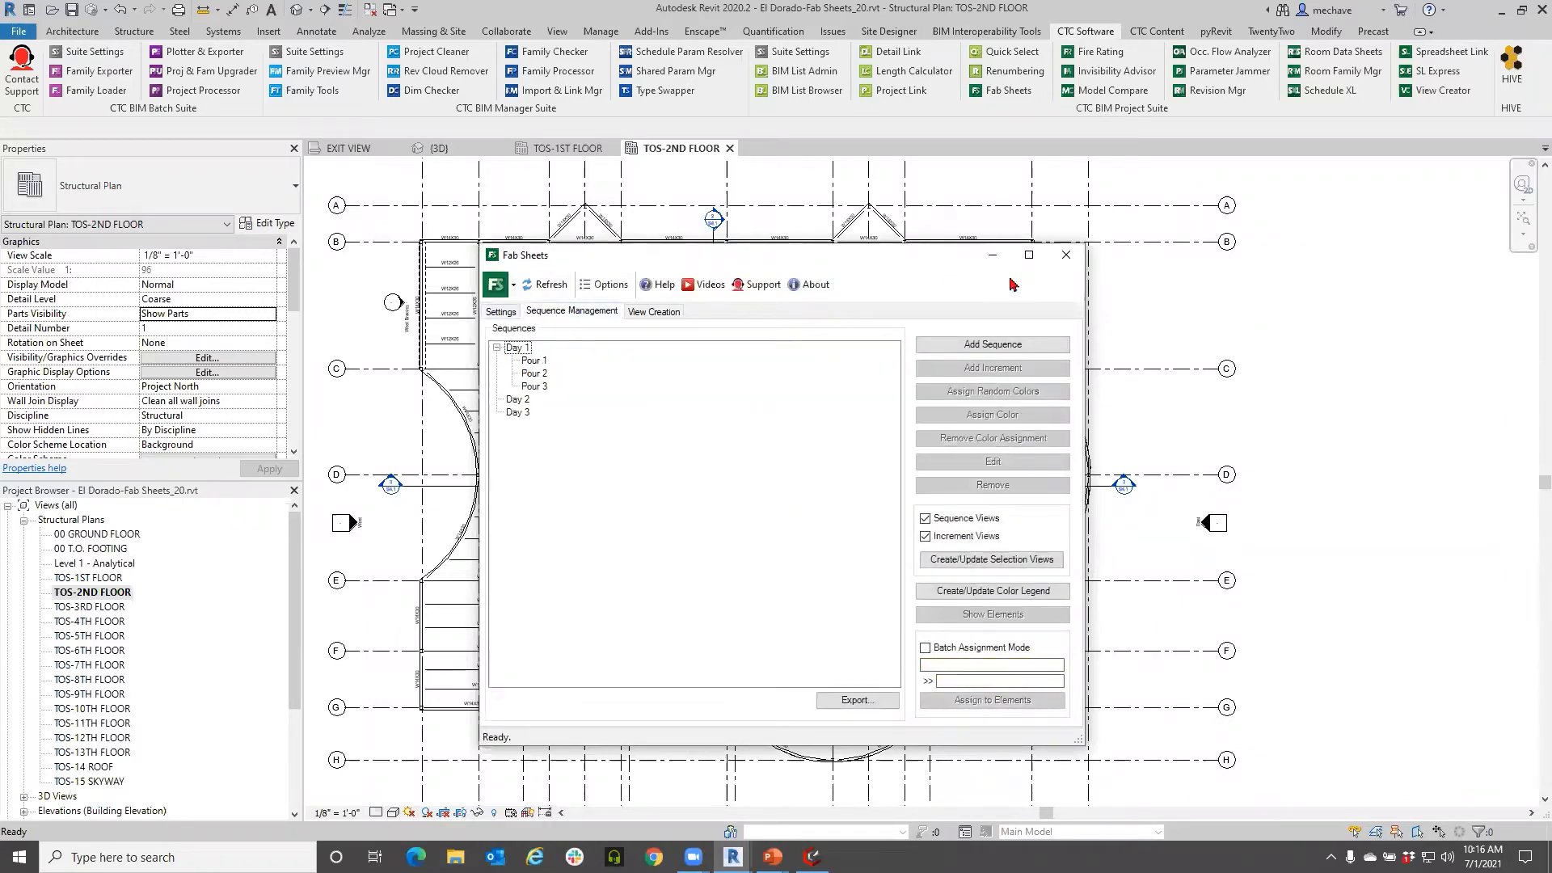
click(1067, 255)
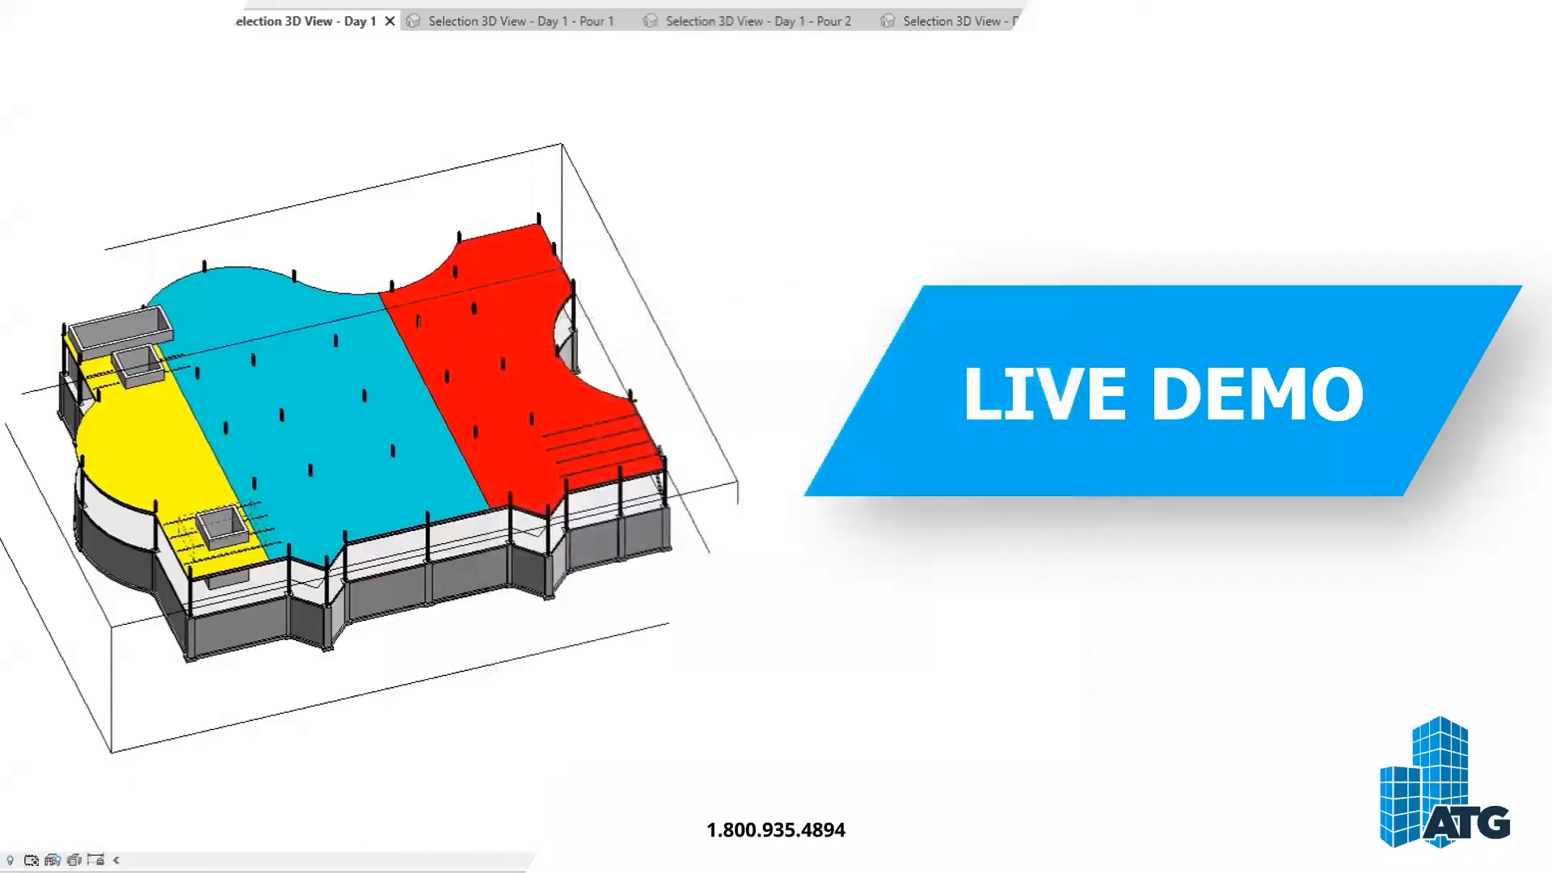
key(alt+Tab)
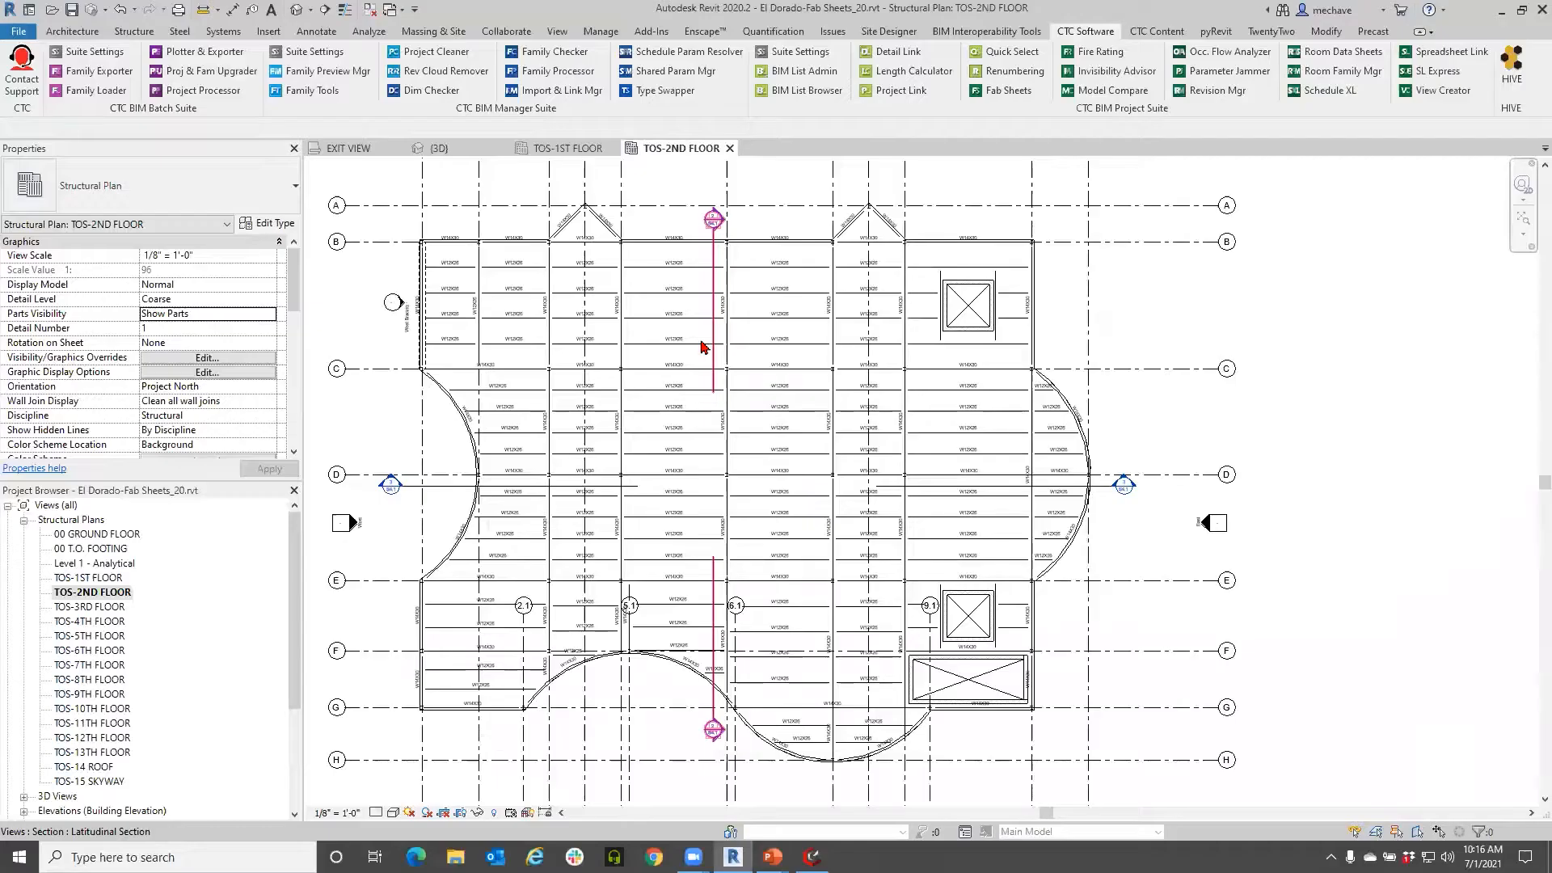
Step: Check in the project parameters that the Sequence parameter is applied to the Parts category, then confirm both dialogs
click(586, 36)
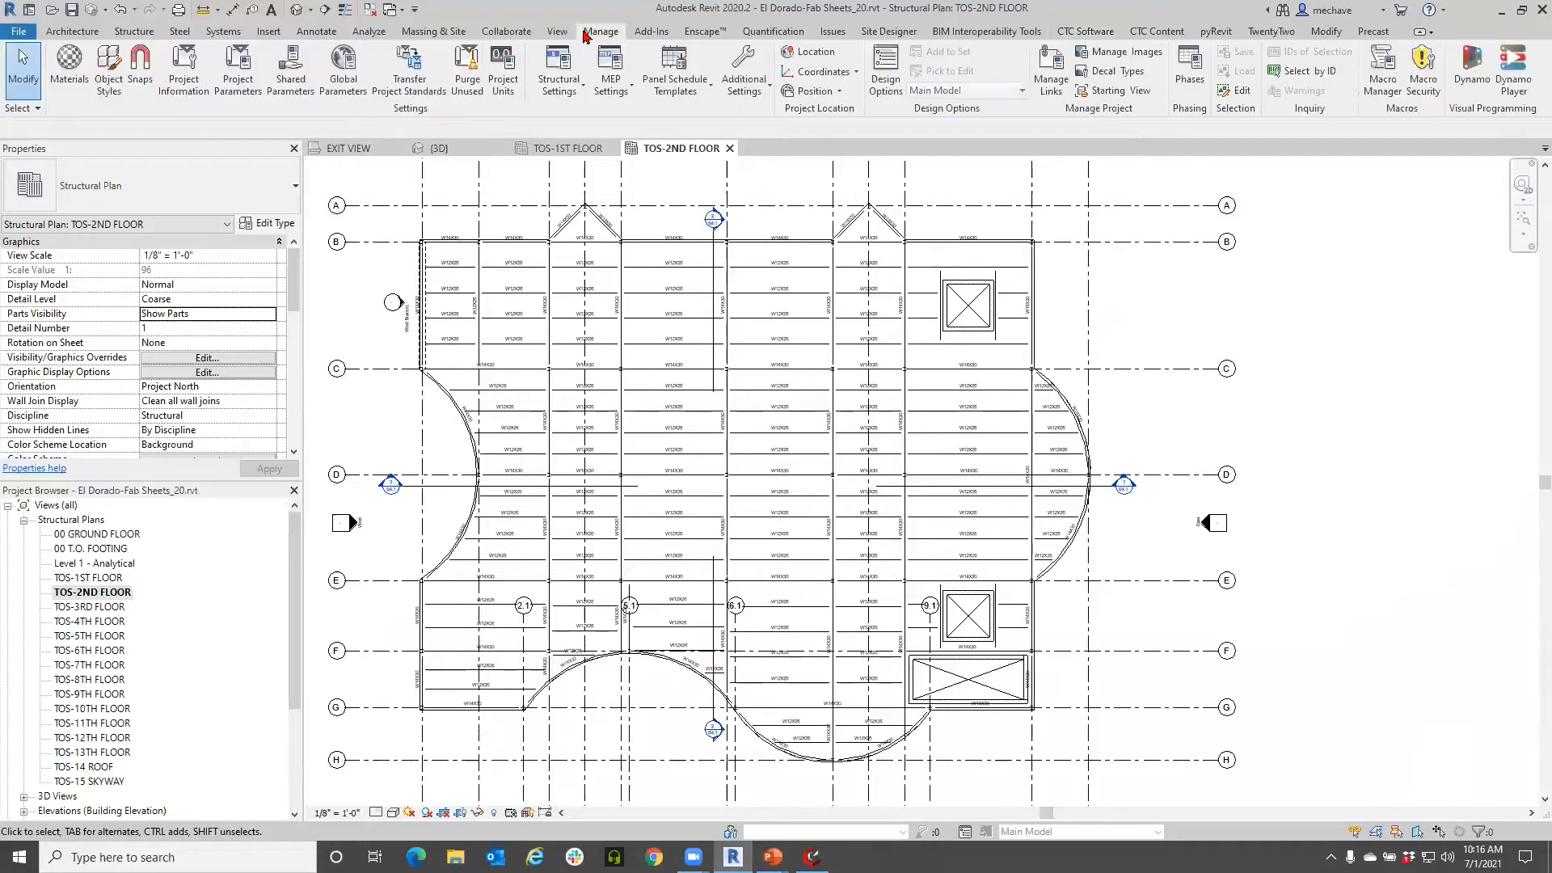
click(238, 74)
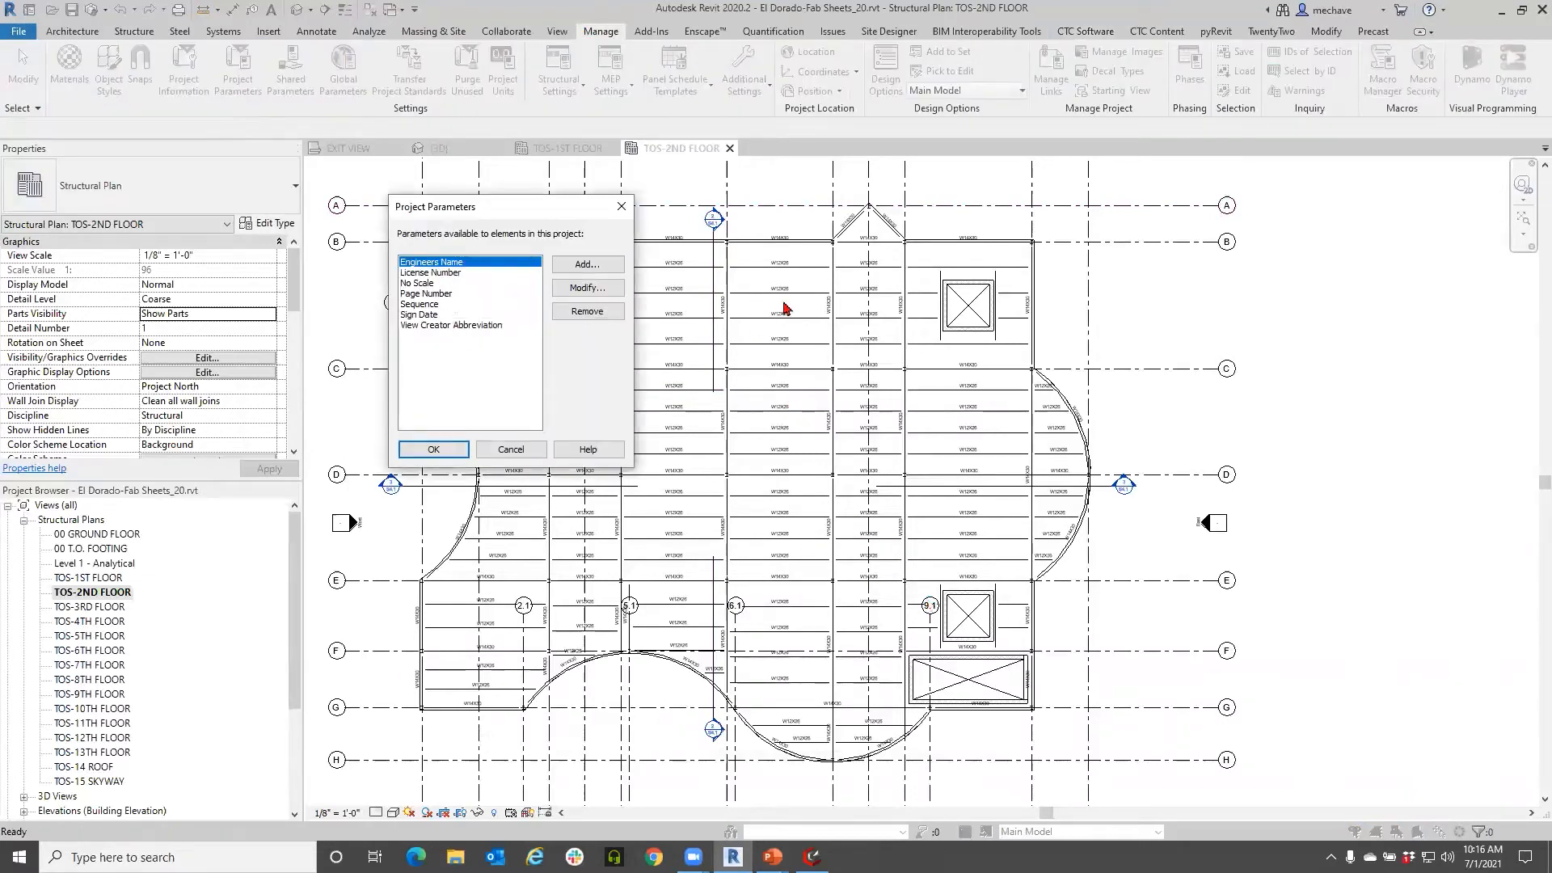
click(497, 324)
click(452, 304)
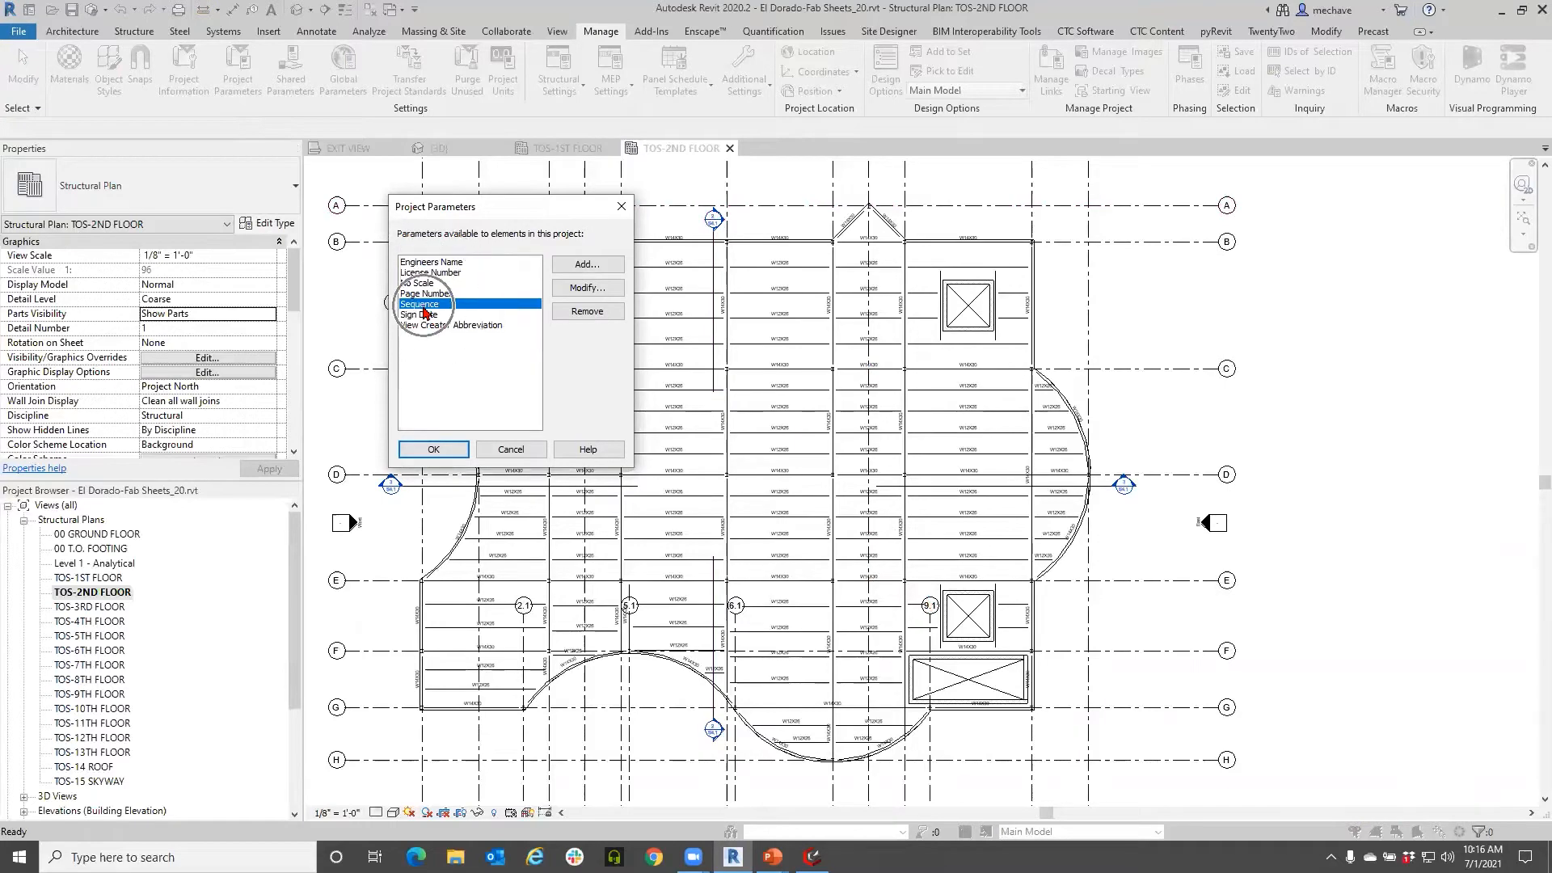
click(591, 288)
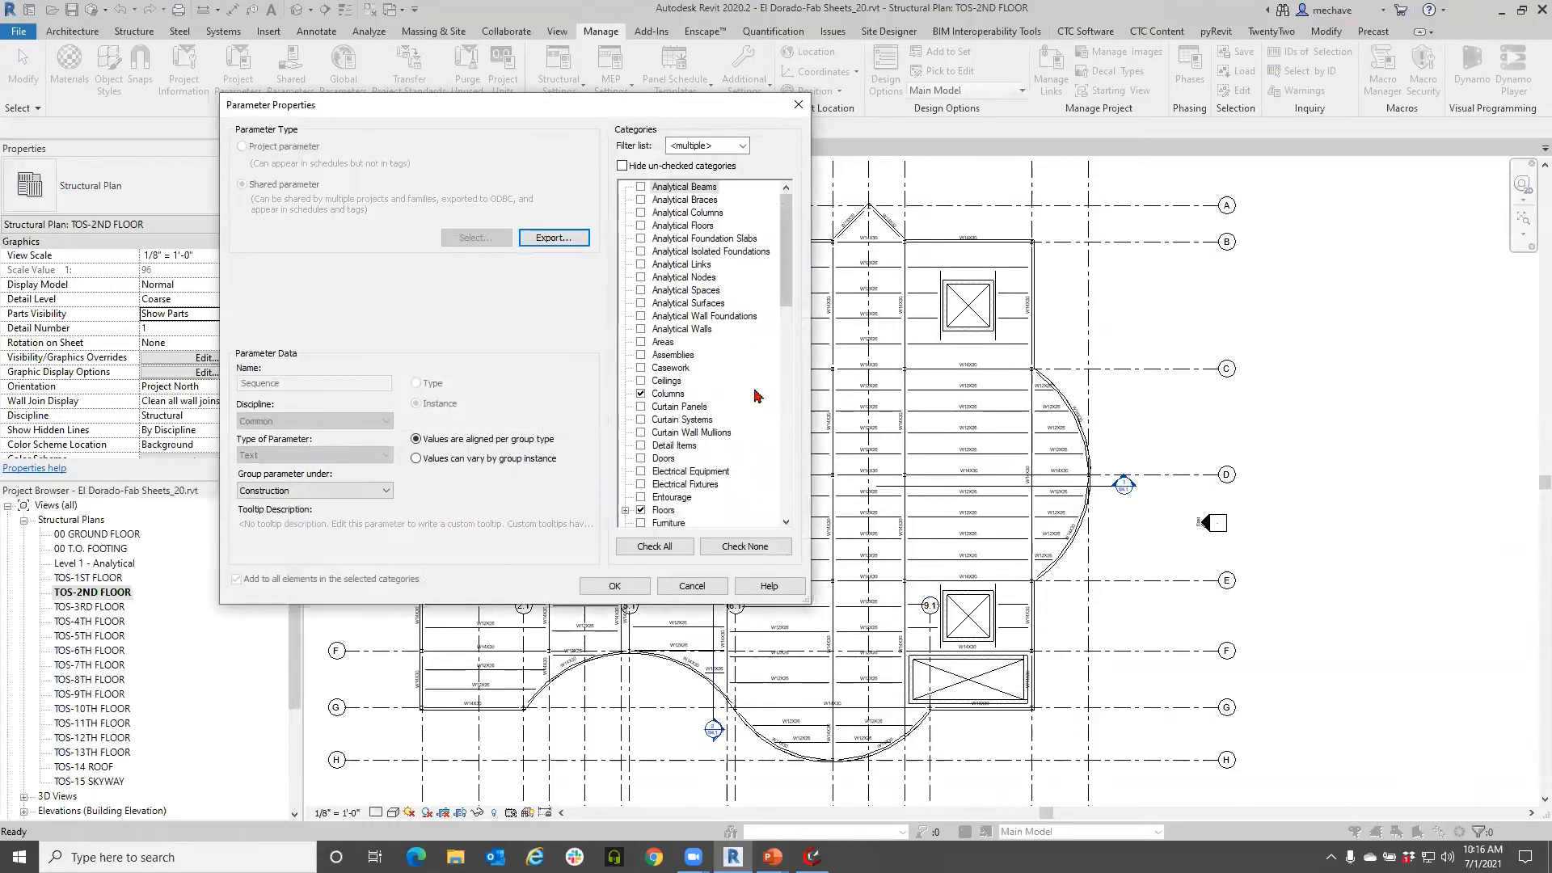
drag(782, 226, 782, 343)
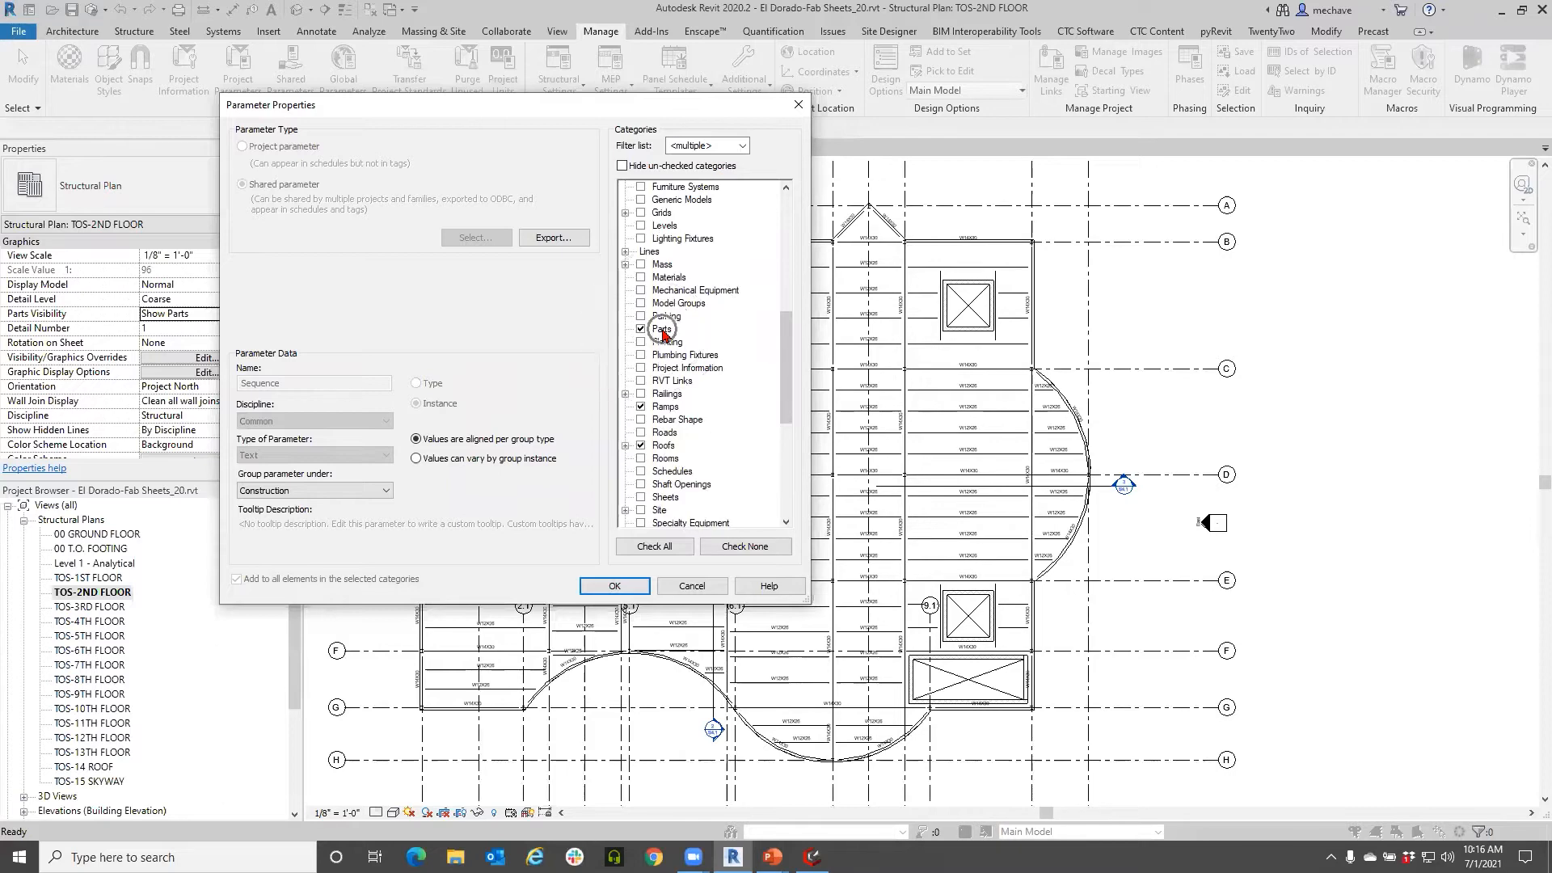
click(615, 585)
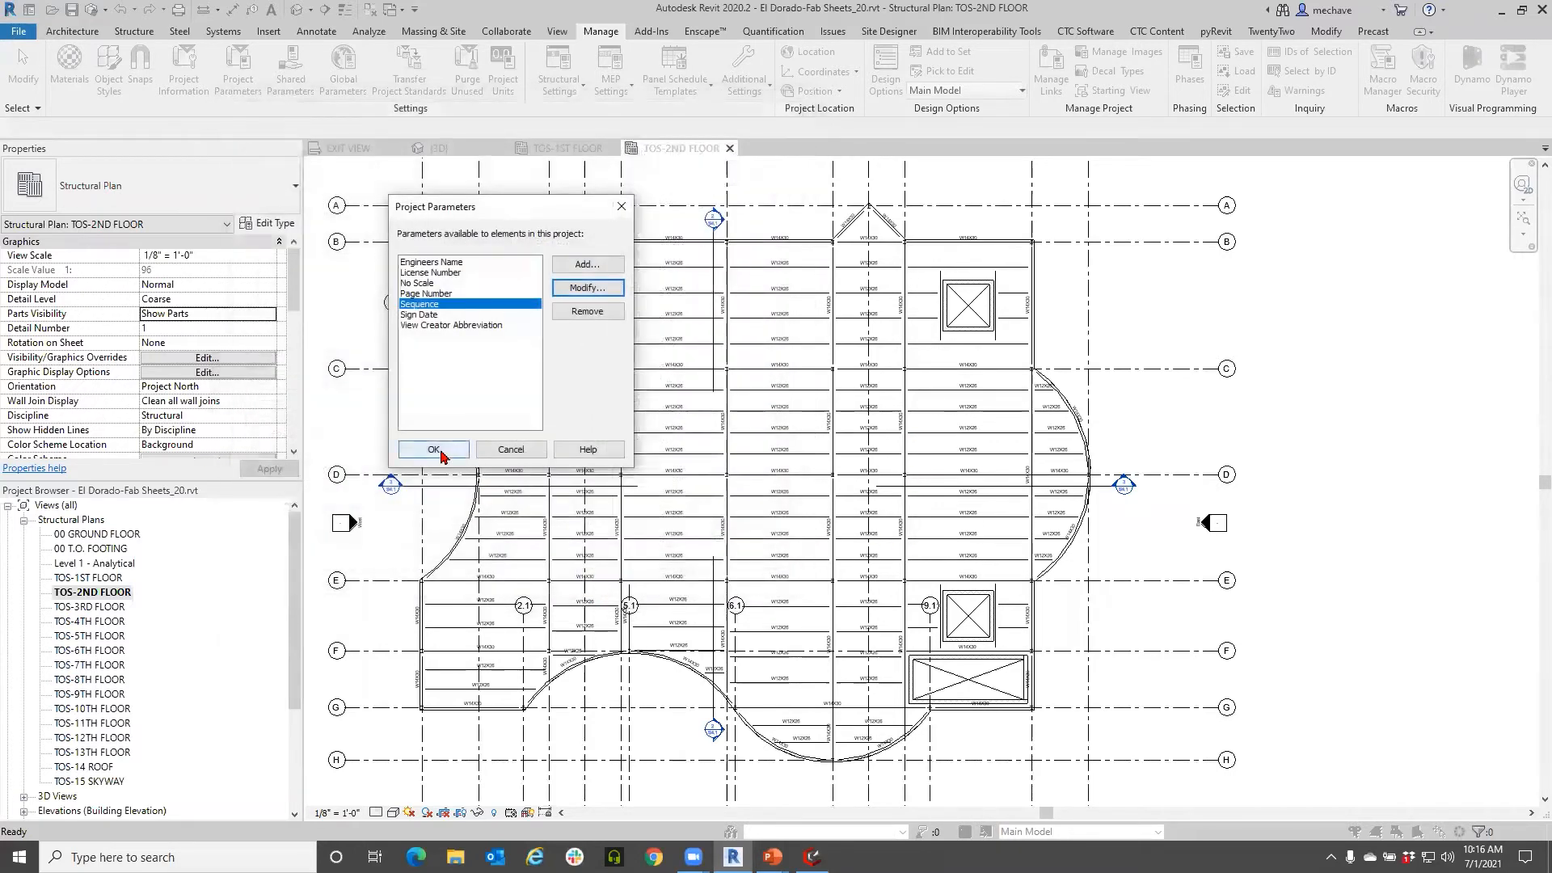
click(435, 450)
Step: Look at the model category visibility overrides of the TOS-2ND FLOOR plan and close them
key(v)
key(g)
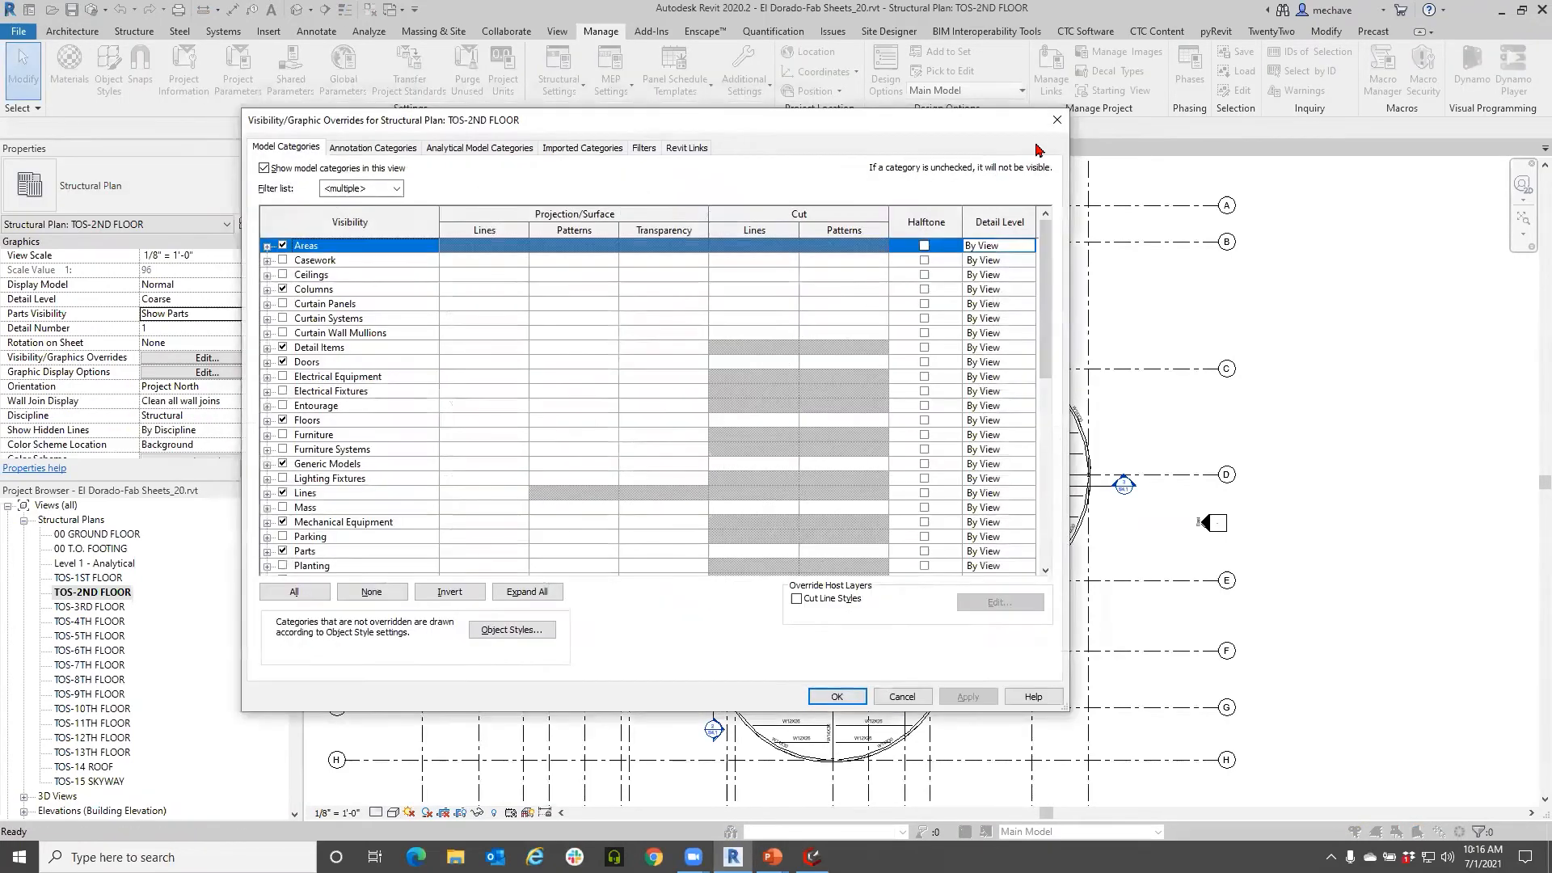
click(1043, 128)
Step: Reopen Fab Sheets at the sequence management area and assign random colors to the increments of Day 1
click(1085, 31)
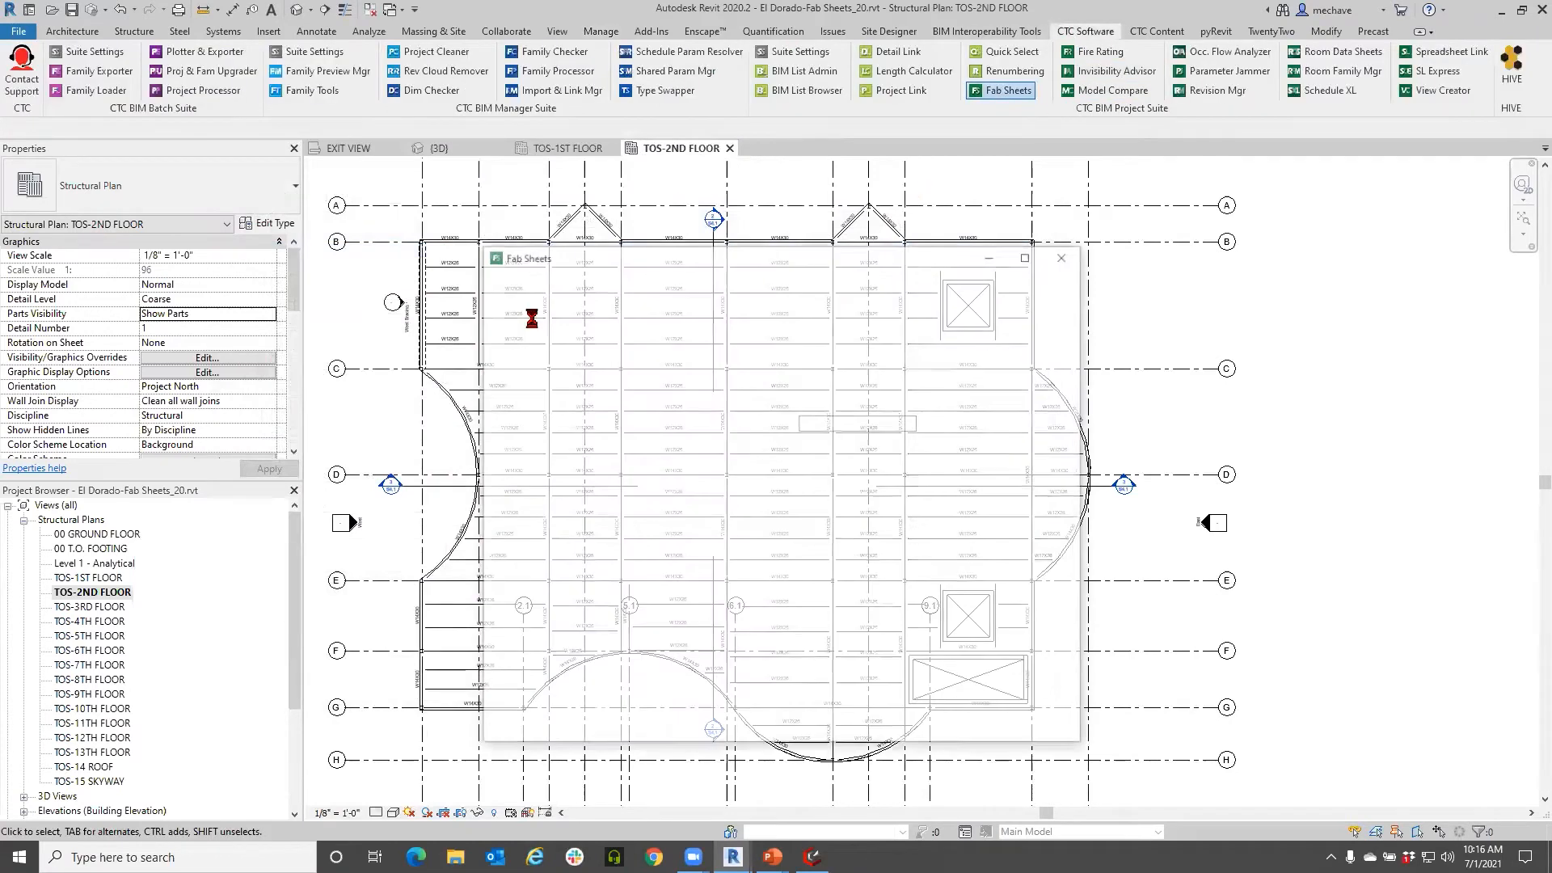
drag(545, 263, 414, 239)
click(438, 287)
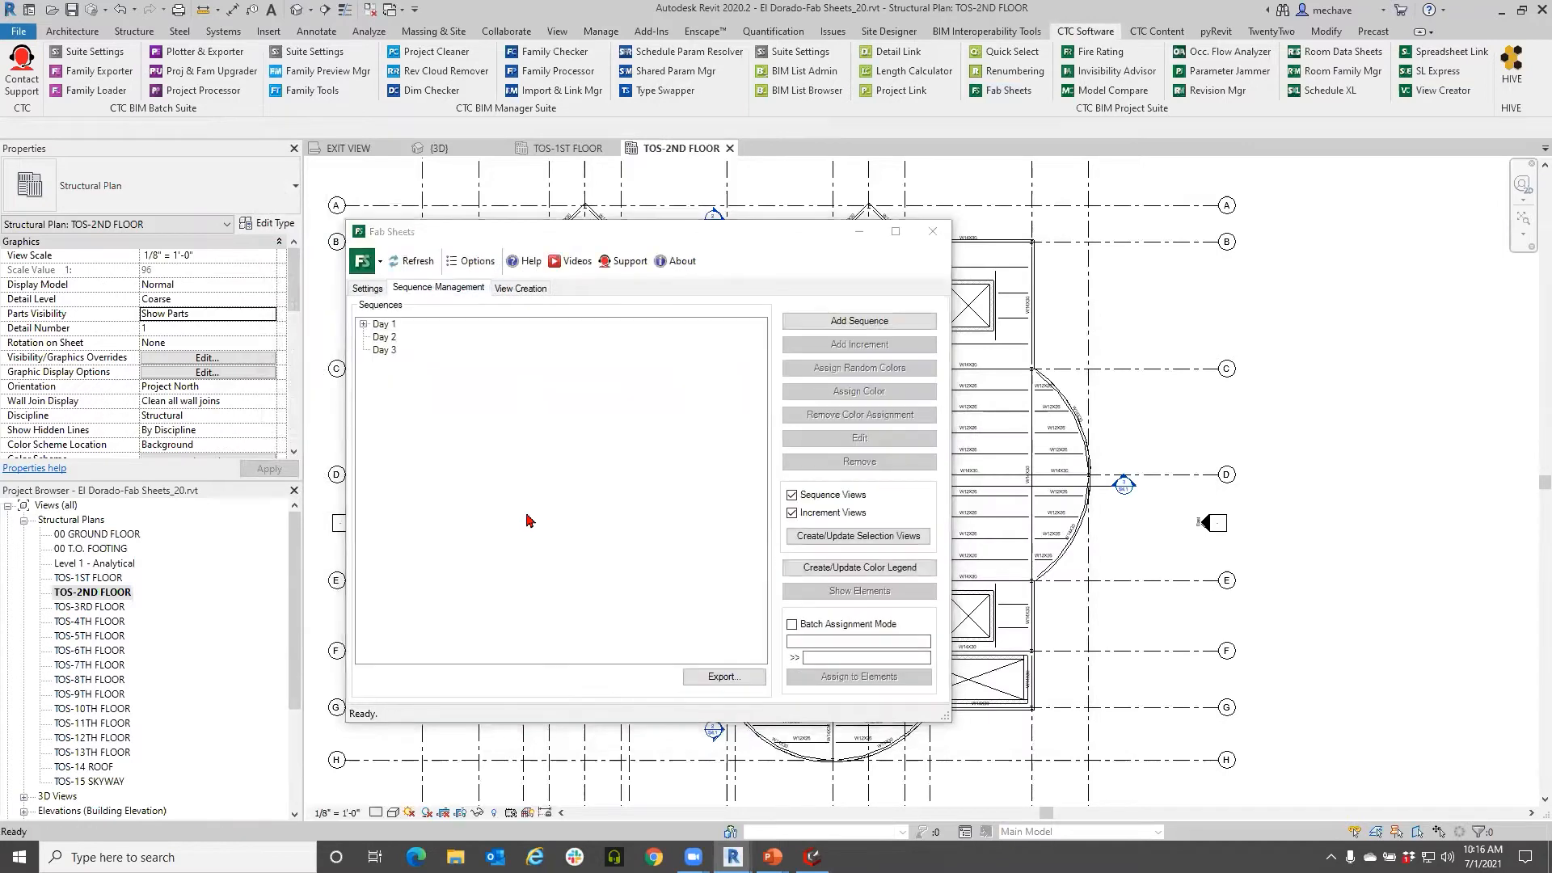
click(366, 324)
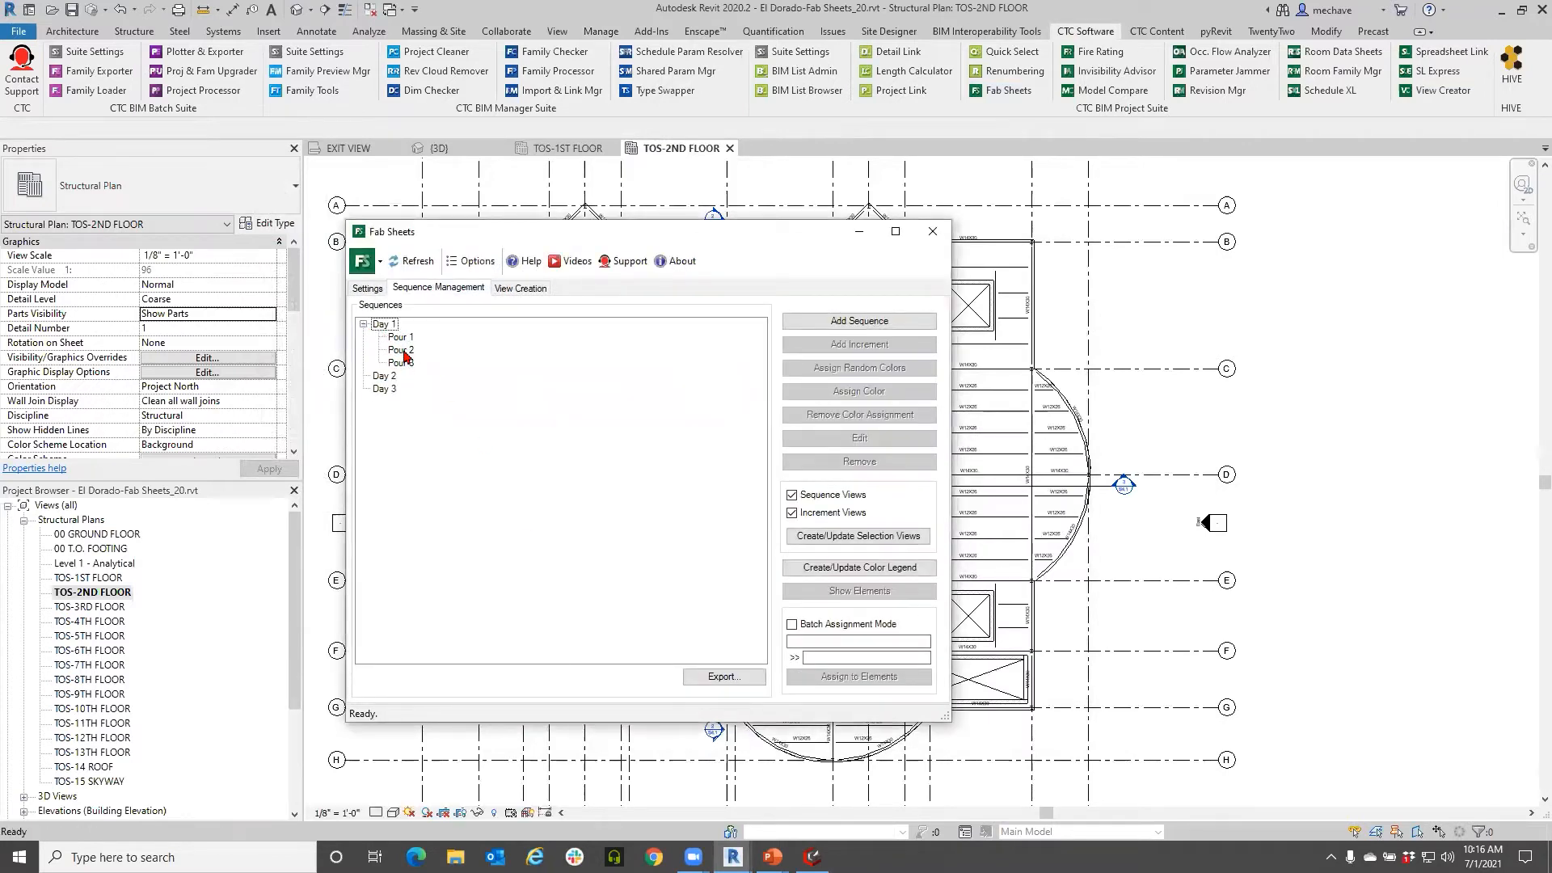
click(385, 324)
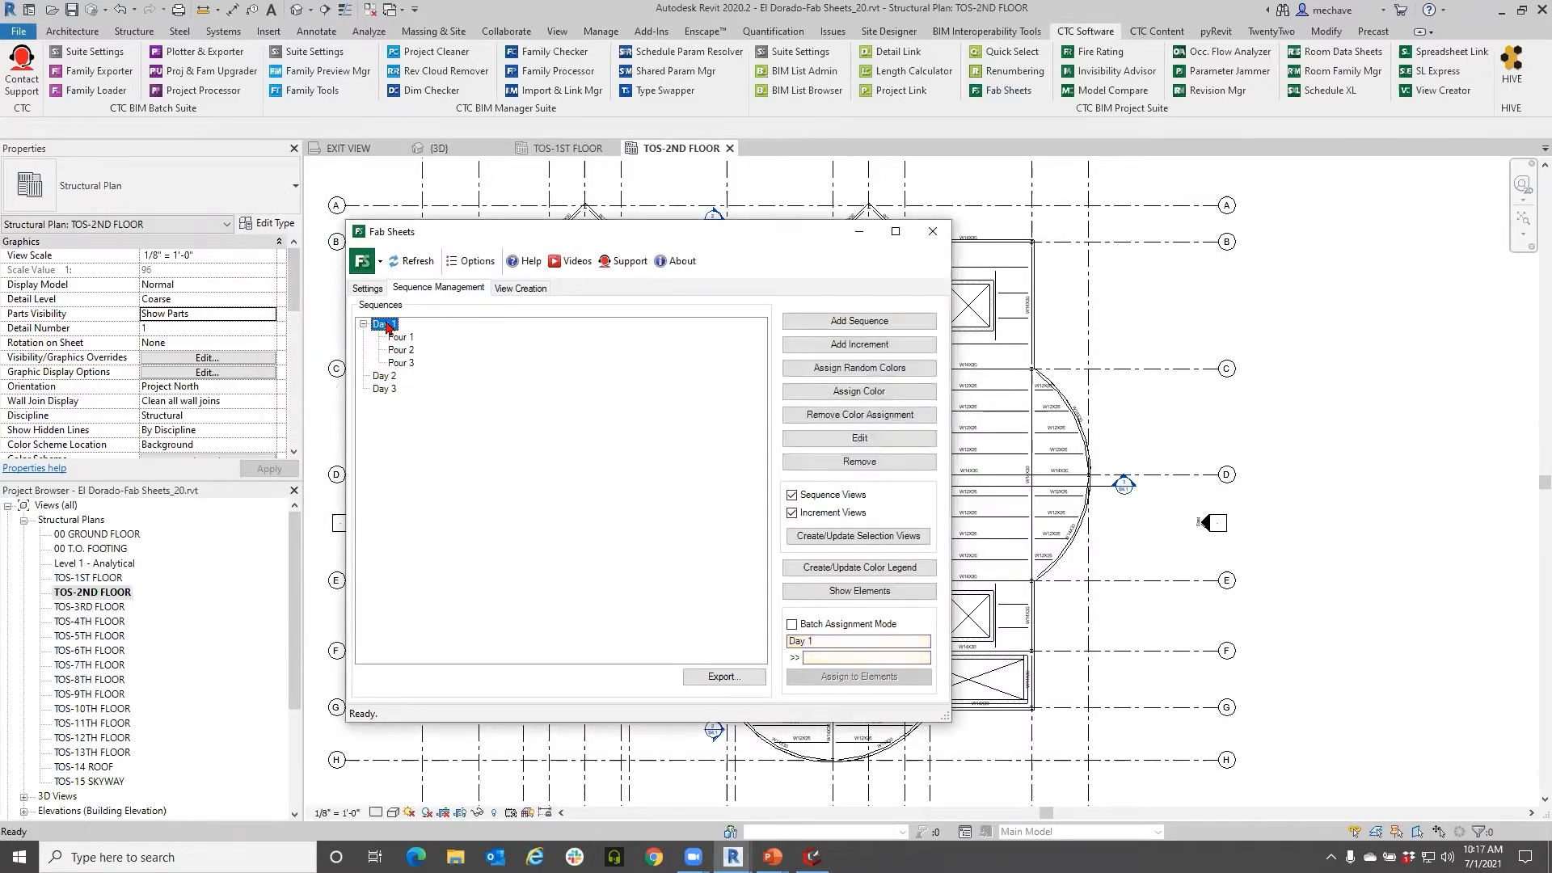
click(859, 367)
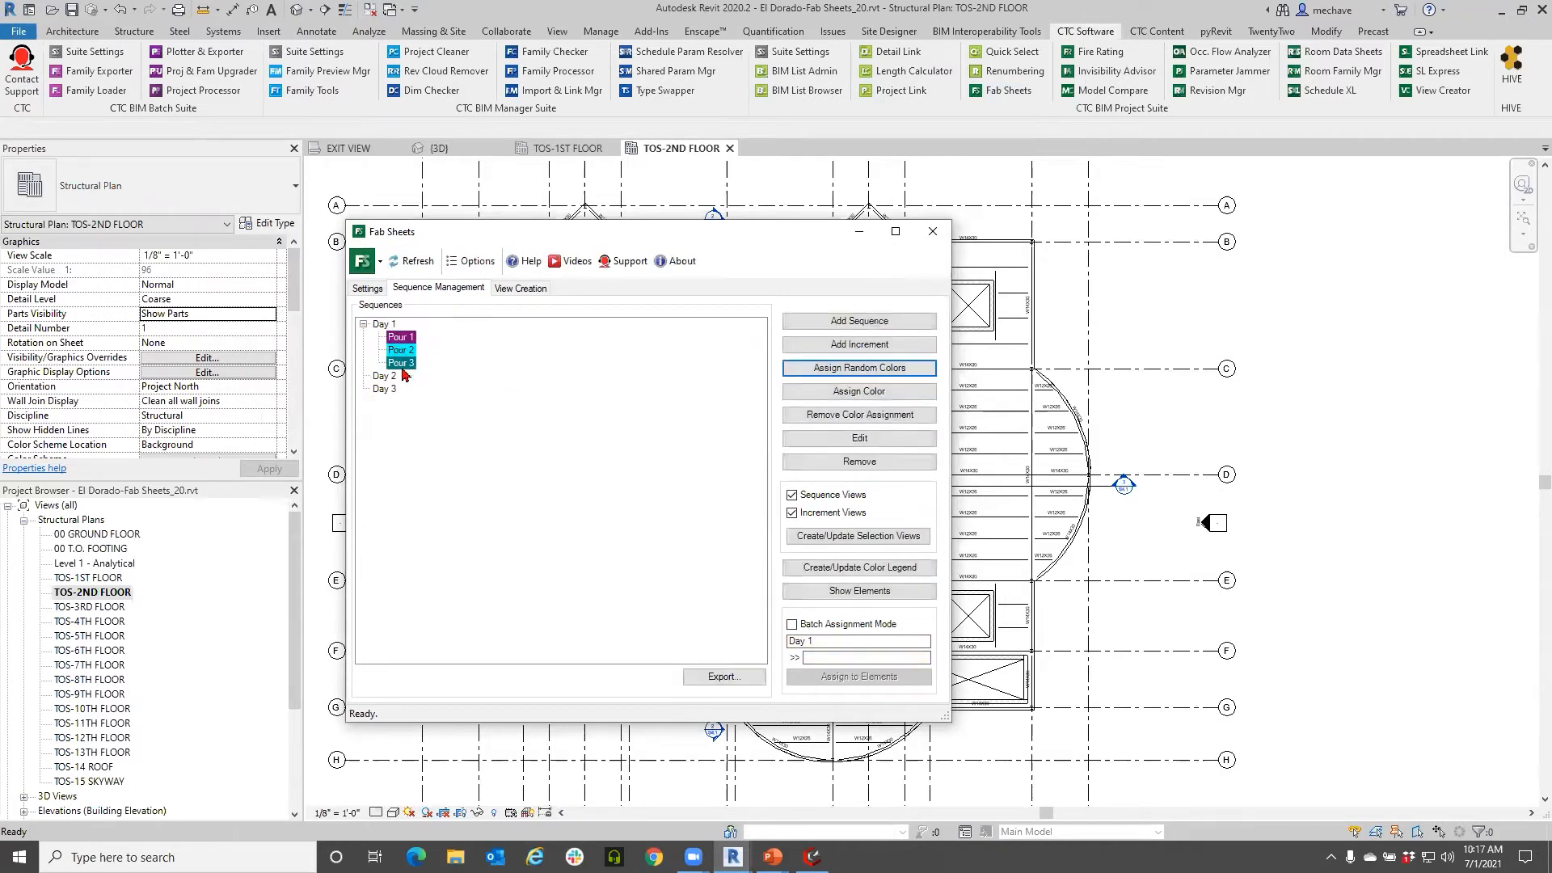
click(849, 370)
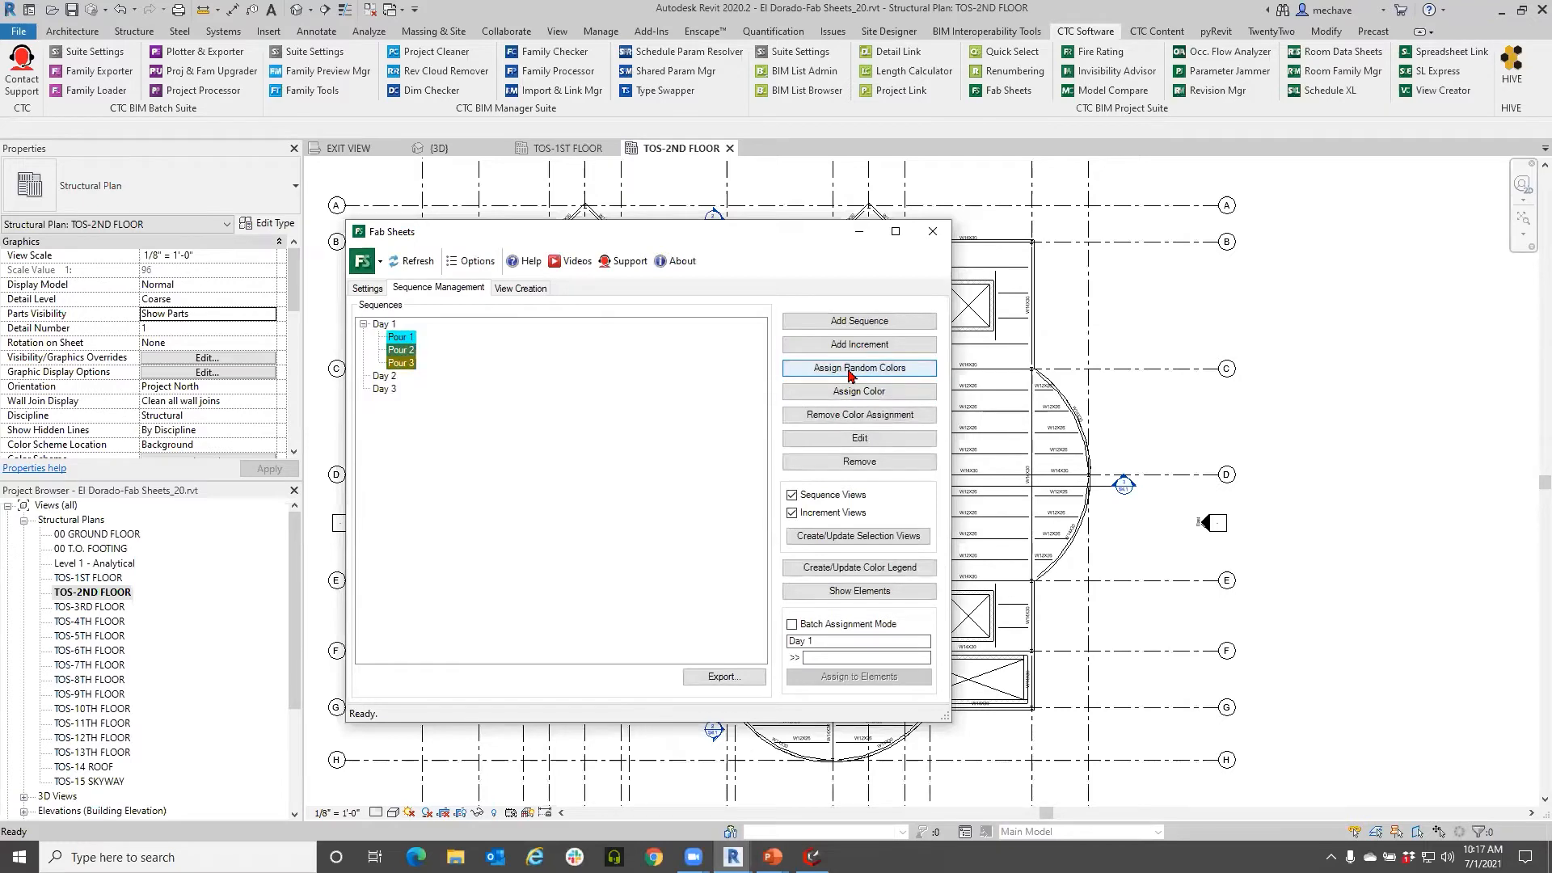
click(851, 393)
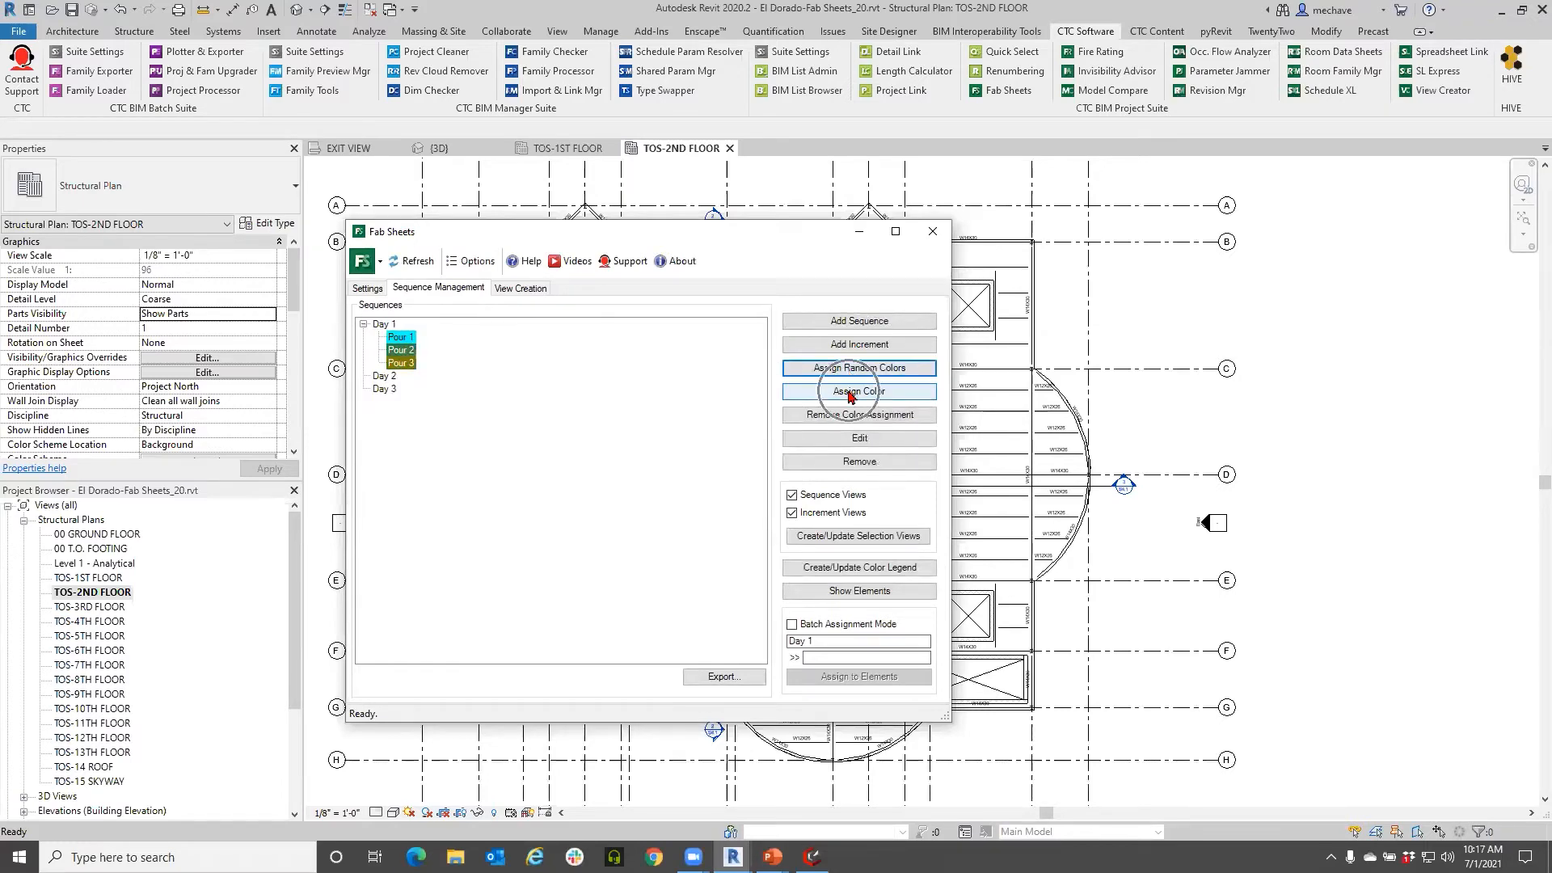
click(401, 339)
click(844, 392)
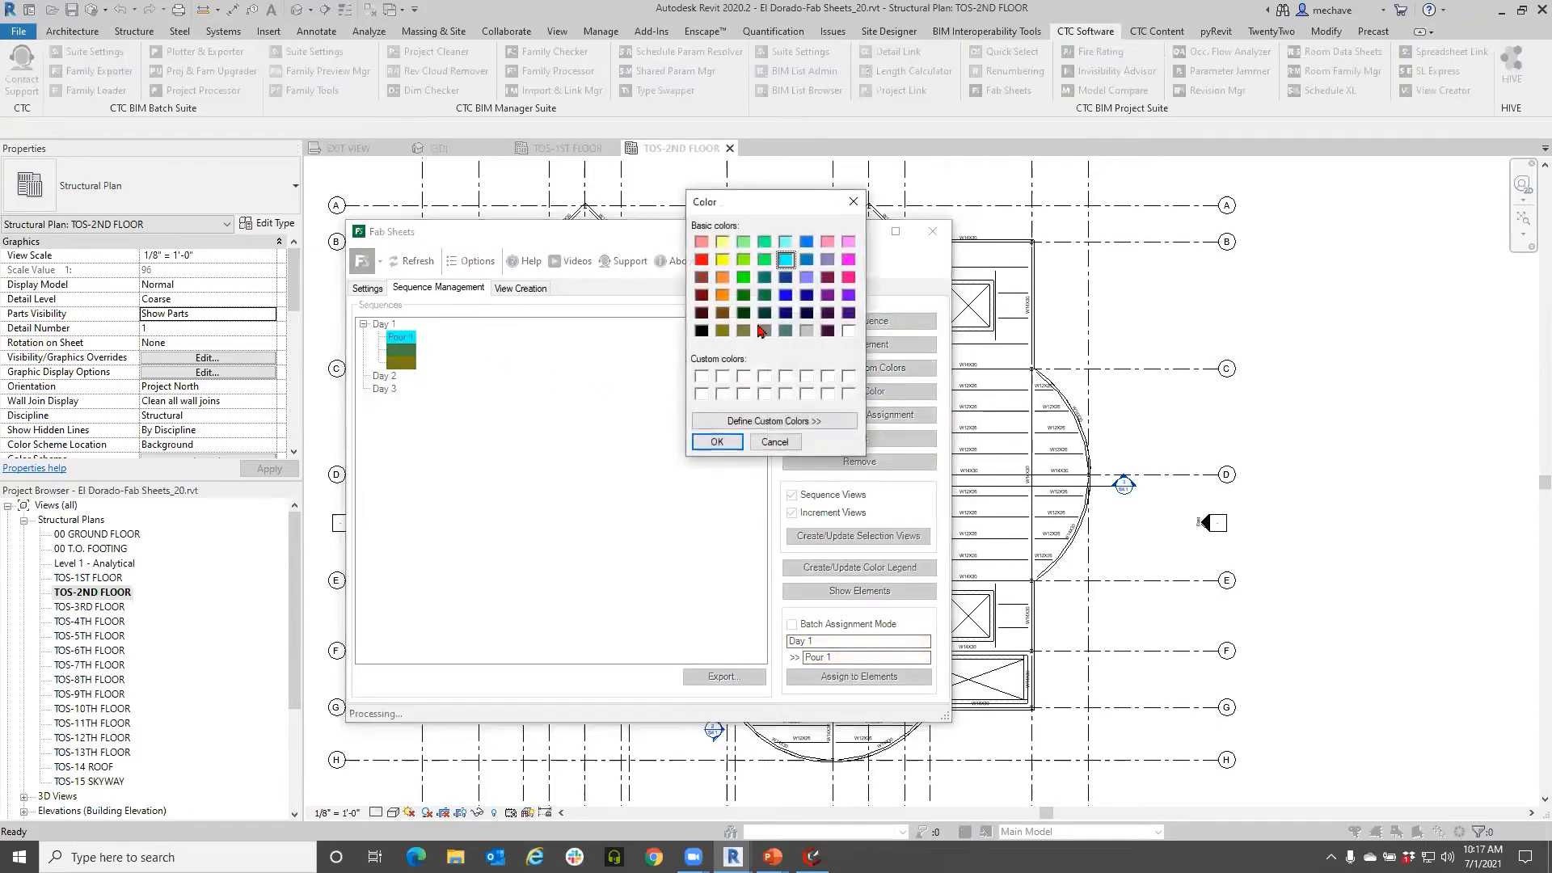
click(774, 441)
Step: Reassign random colors to the Day 1 increments until Pour 1 is purple, Pour 2 red and Pour 3 green
click(394, 326)
click(847, 373)
click(847, 373)
click(848, 373)
click(847, 372)
click(847, 373)
click(847, 373)
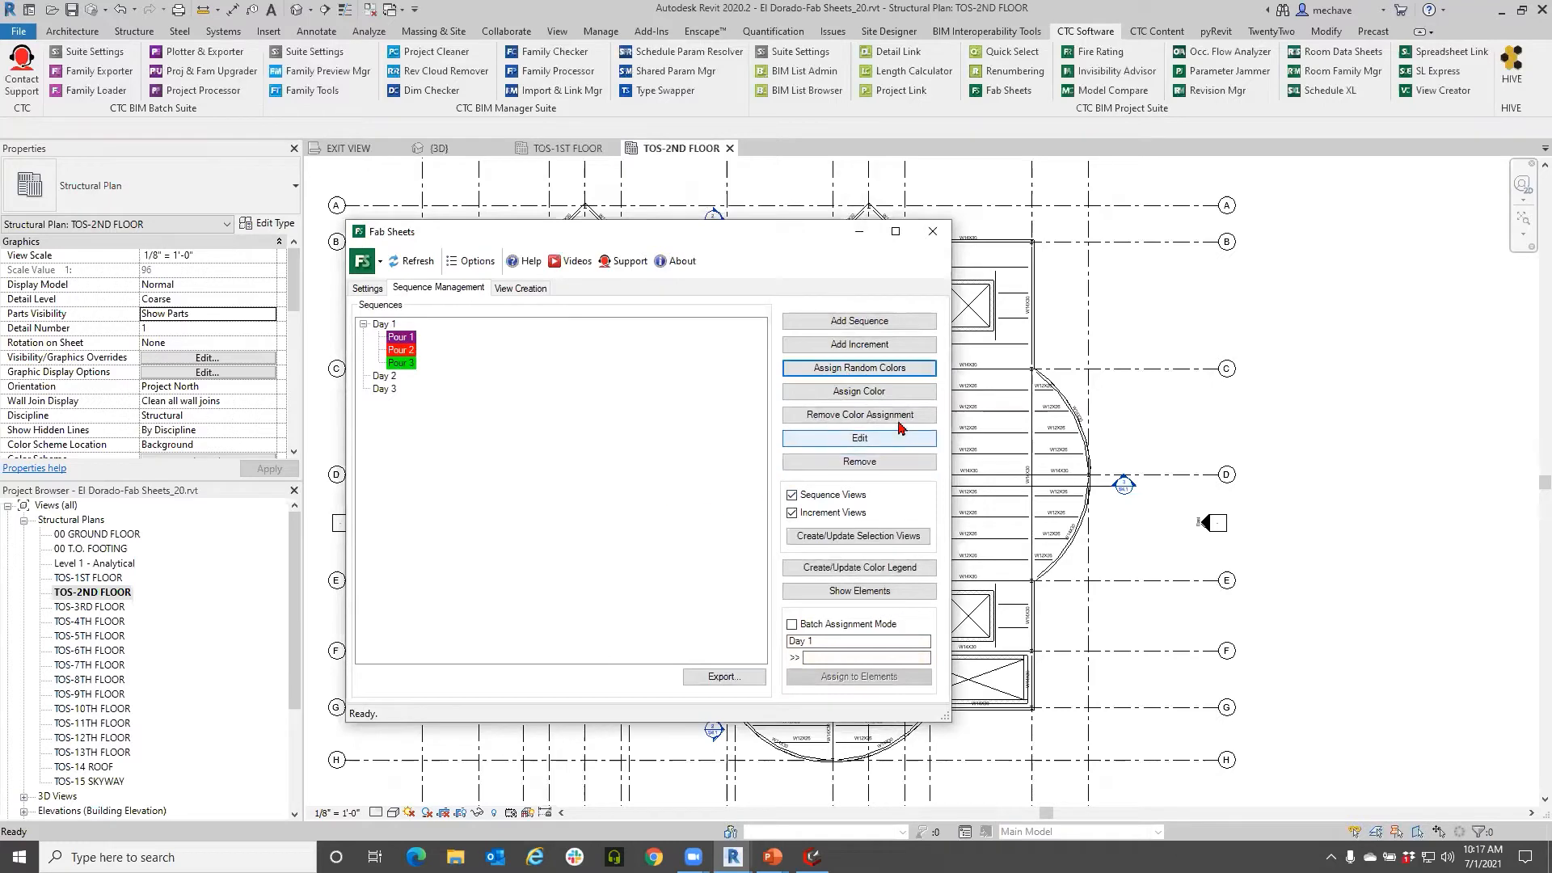
Step: Add the increments Pour 1, Pour 2 and Pour 3 to the Day 2 sequence and assign them random colors
click(385, 377)
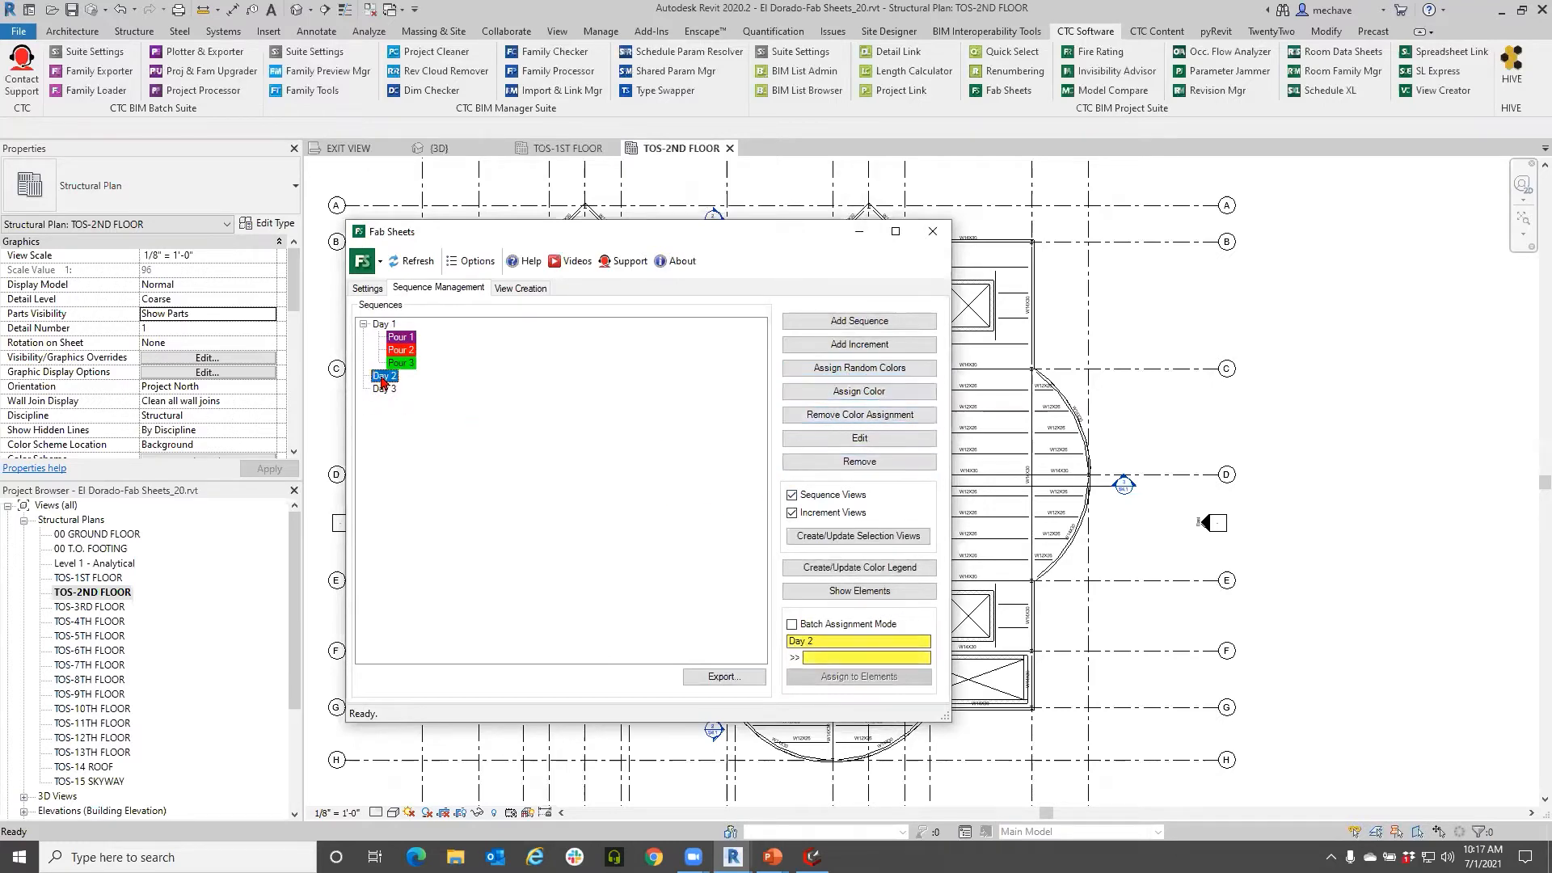
click(833, 344)
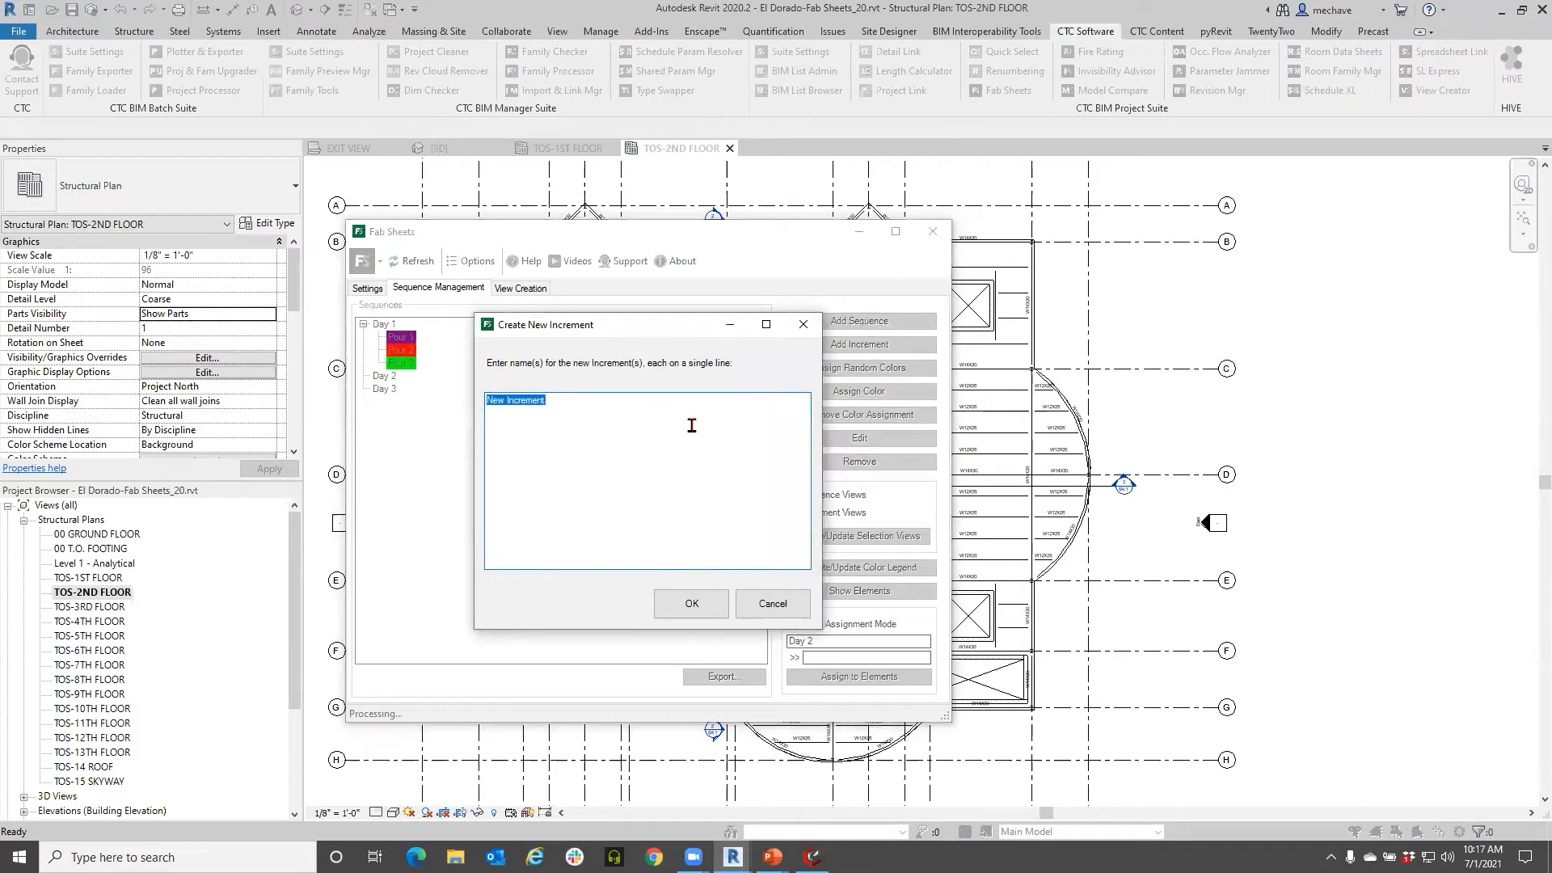
text(Pour 3)
click(692, 603)
click(841, 370)
click(841, 372)
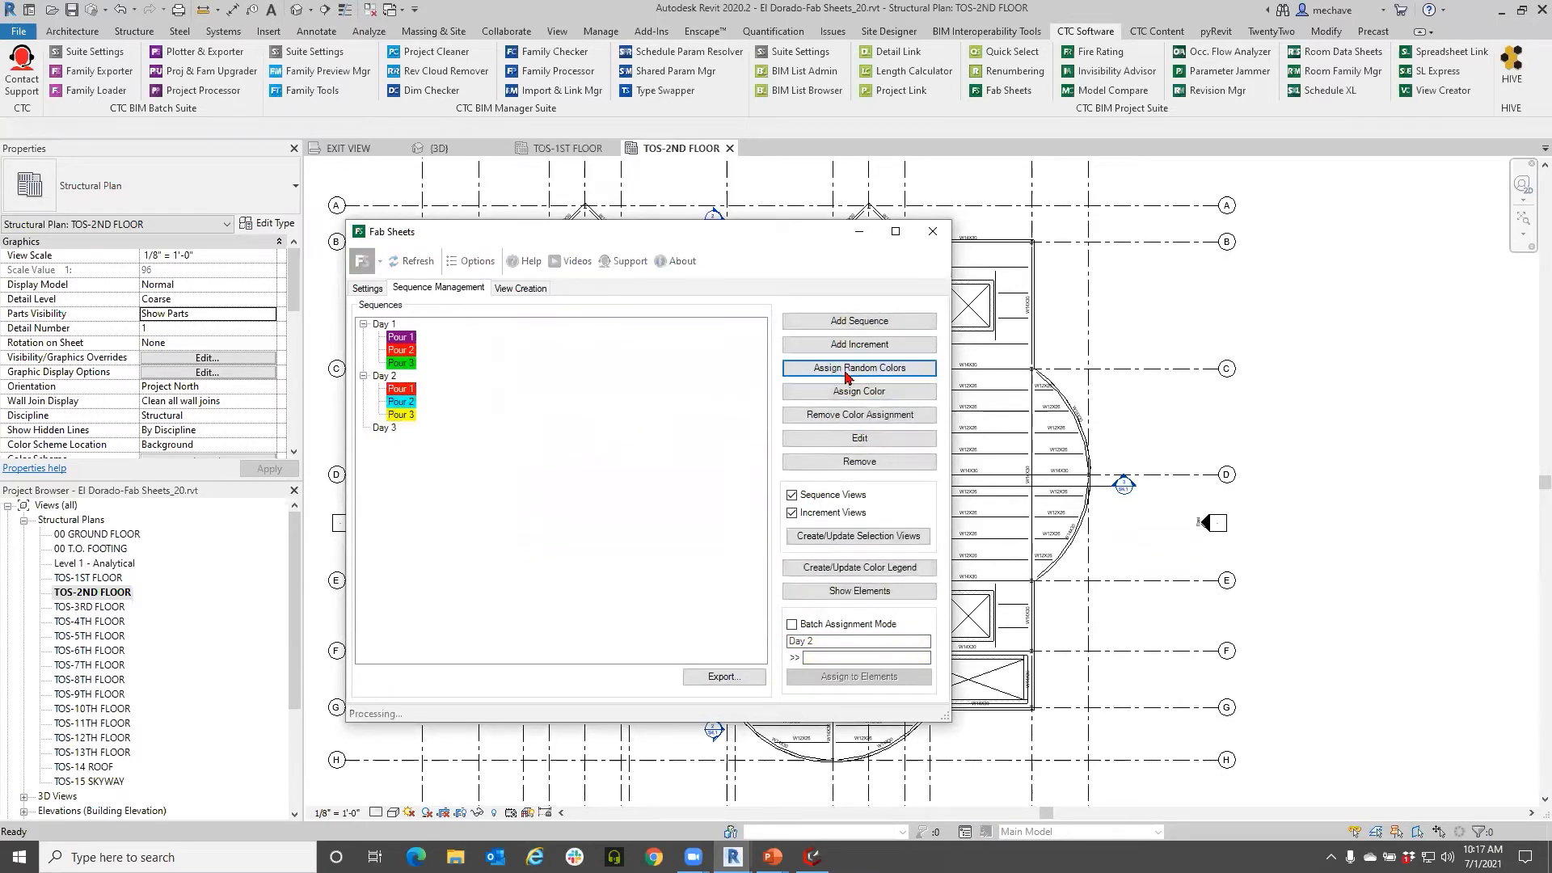
Step: Set the color of Pour 1 under Day 2 to pink
click(401, 389)
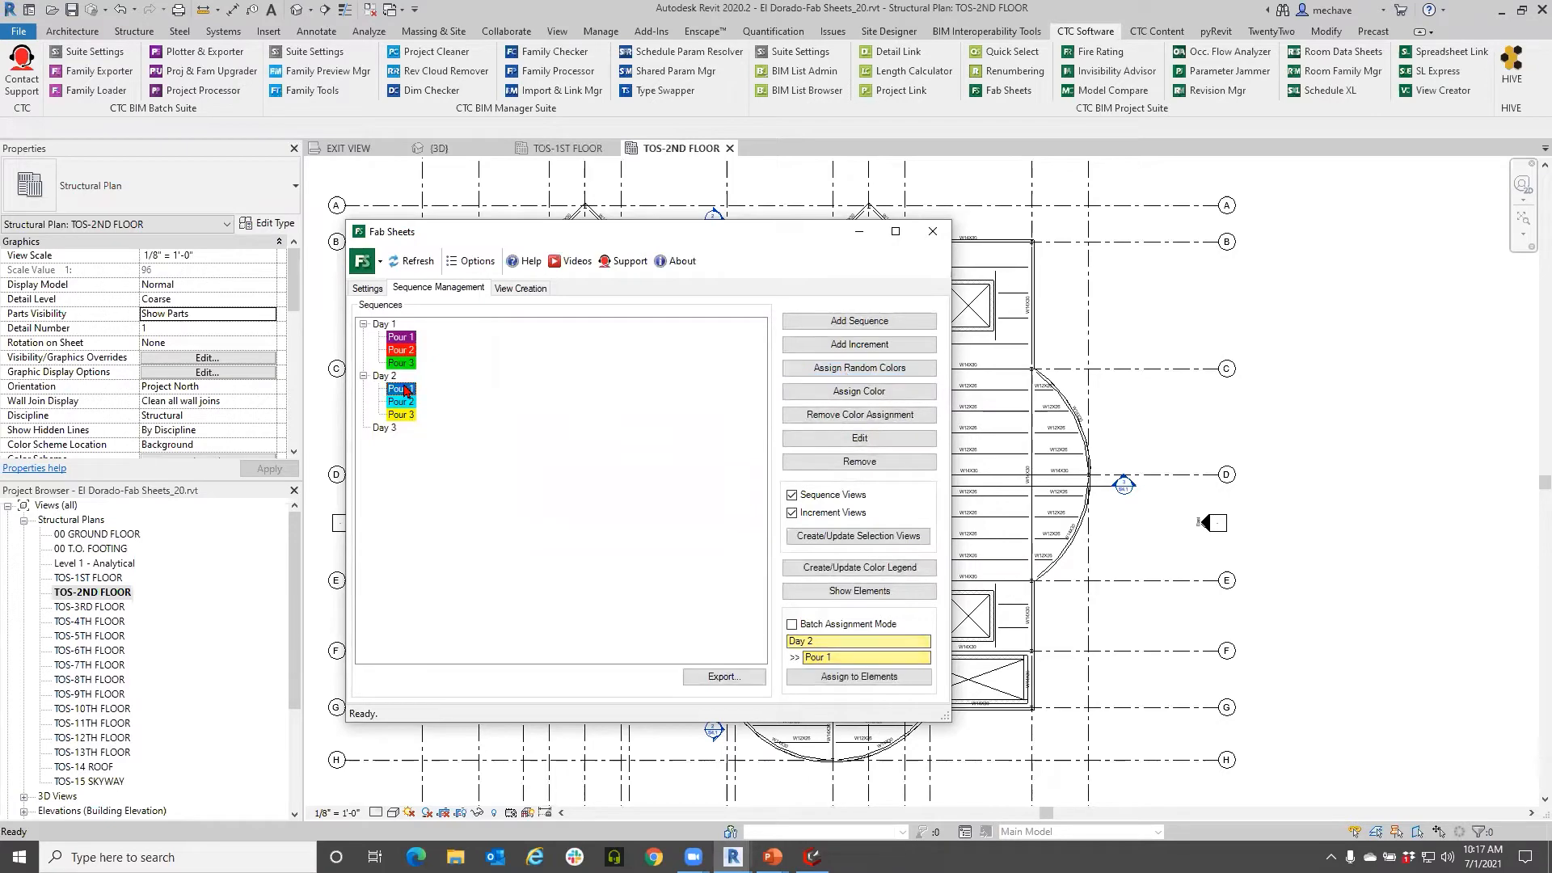
click(860, 392)
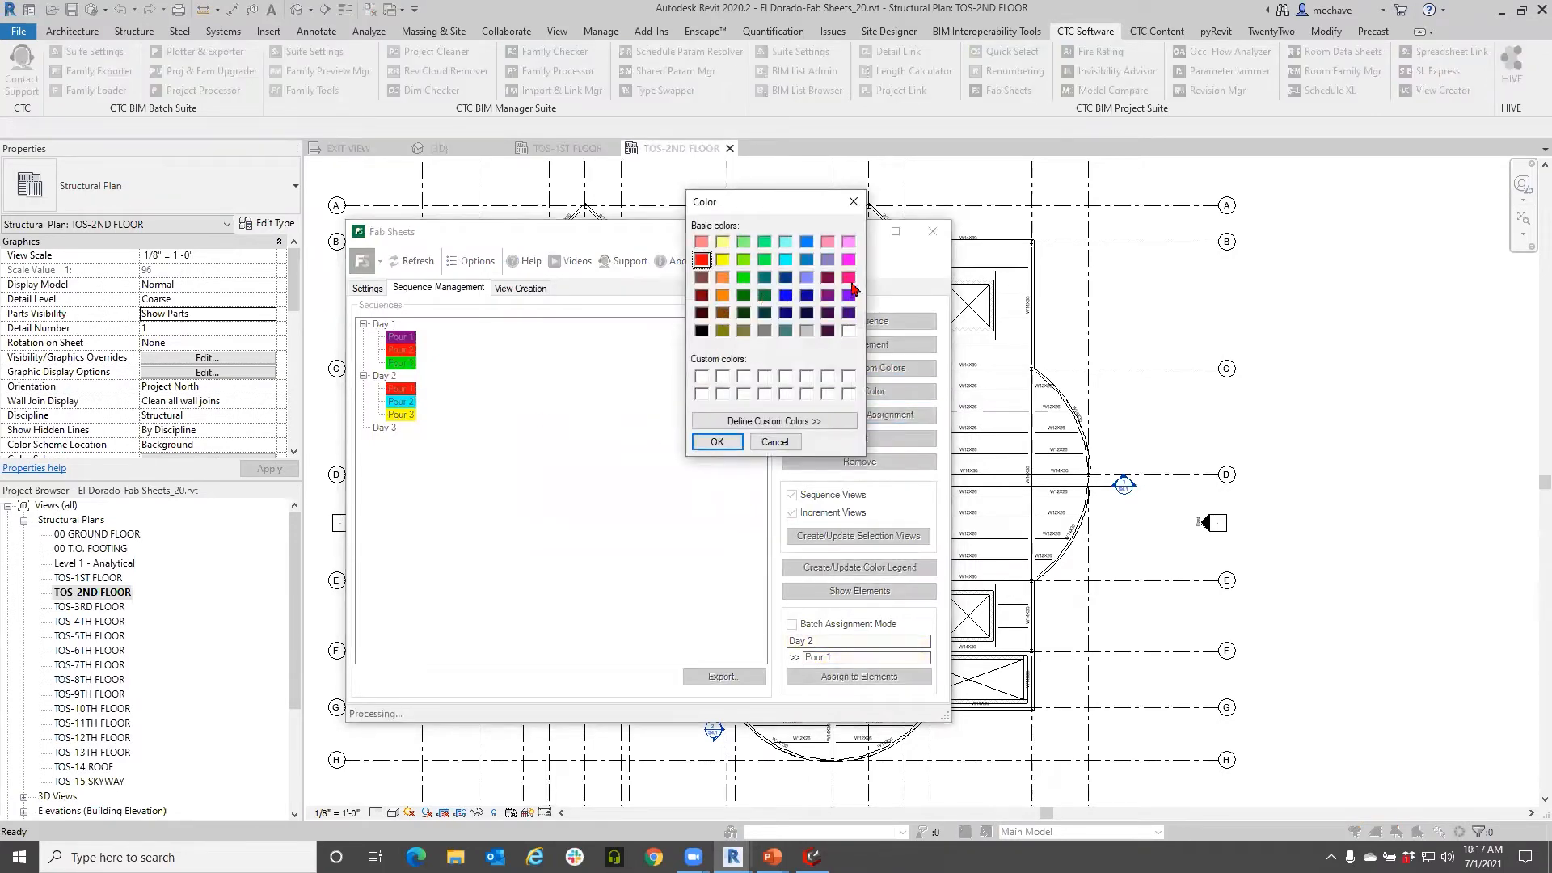
click(849, 279)
click(716, 442)
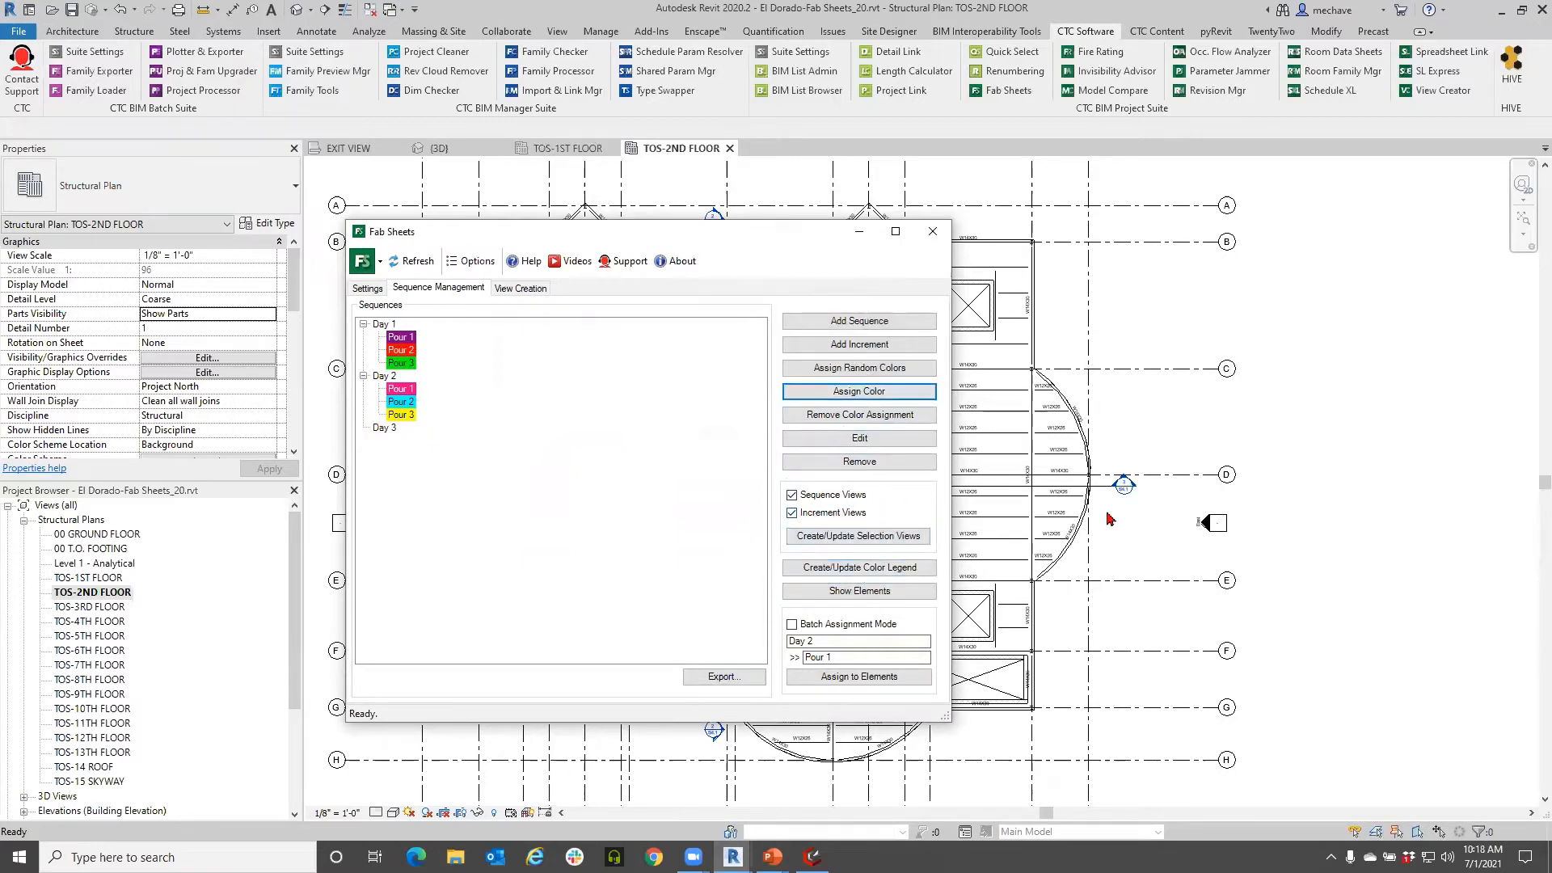
Step: Select Pour 1 under Day 1, minimize Fab Sheets and open the Pour Sequences 3D view
drag(732, 237, 965, 211)
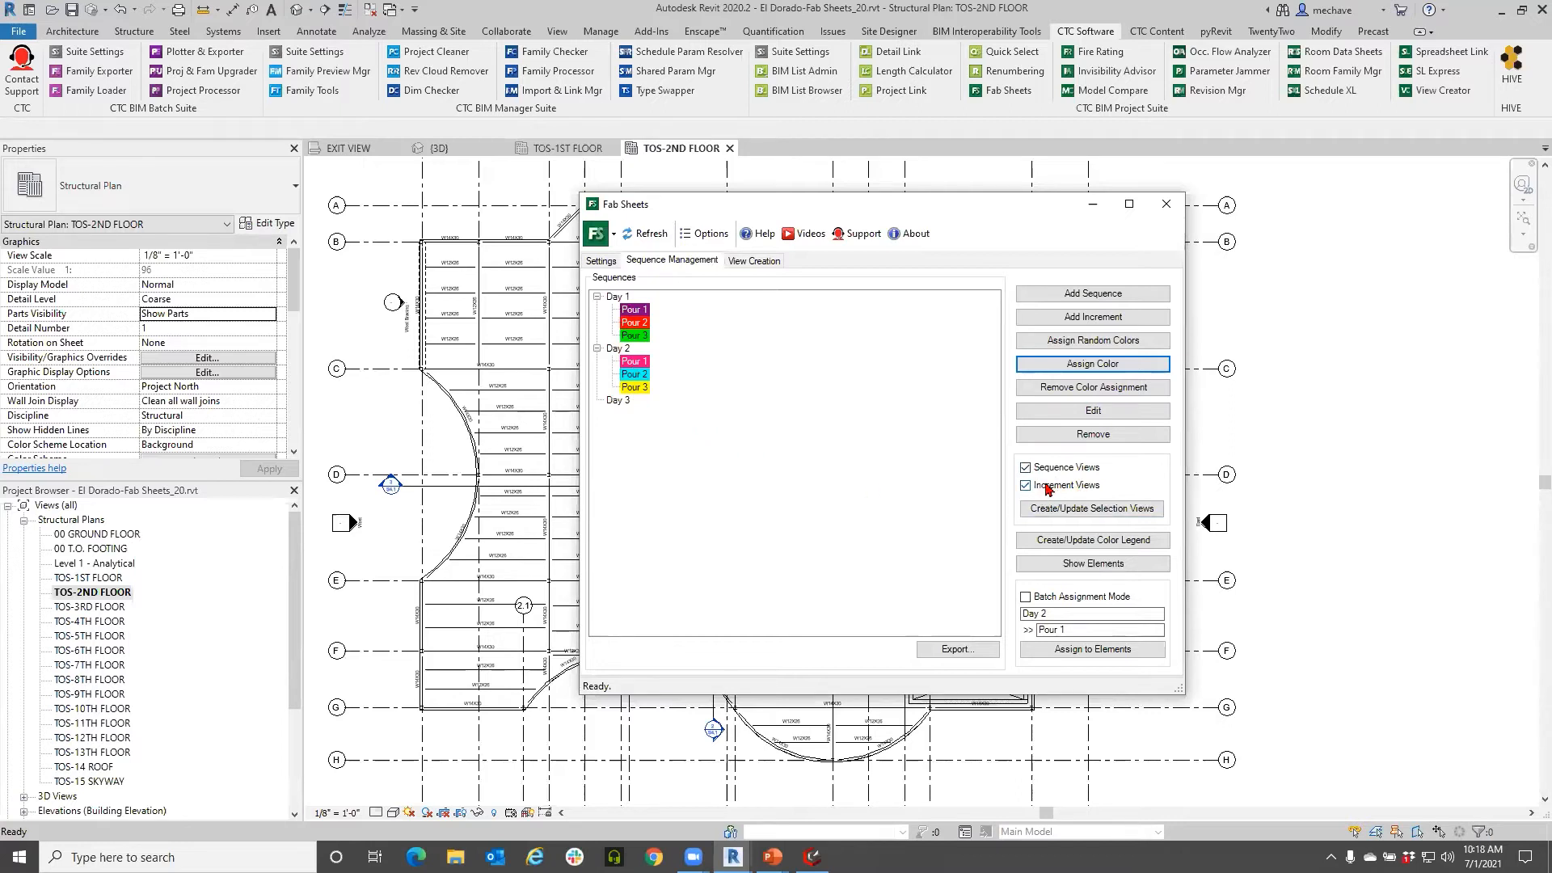
click(630, 310)
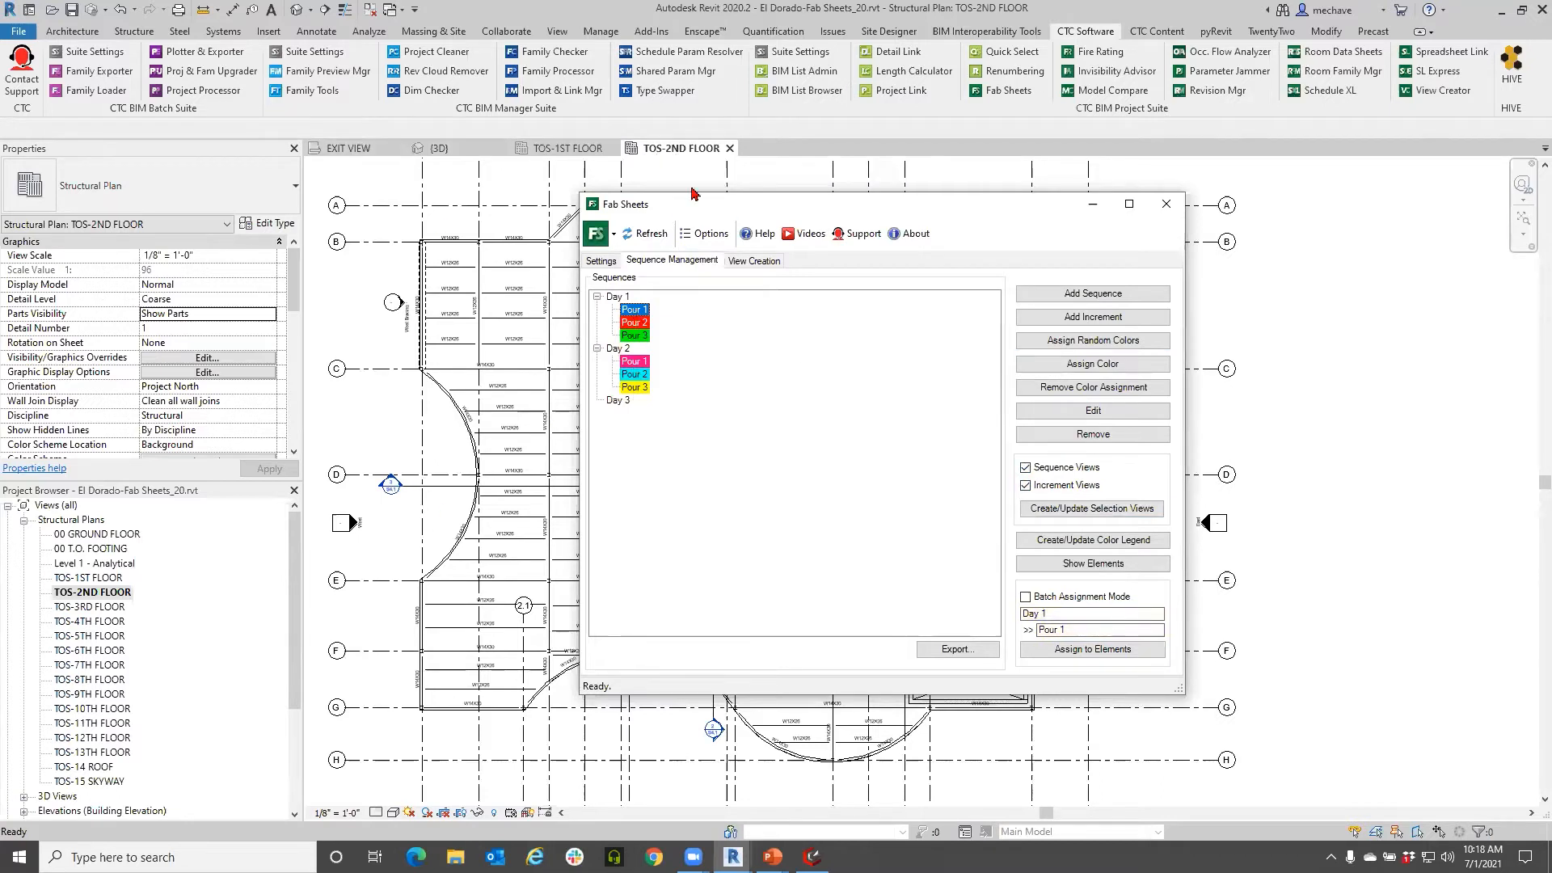
click(1091, 206)
scroll(105, 710, down, 4)
click(23, 636)
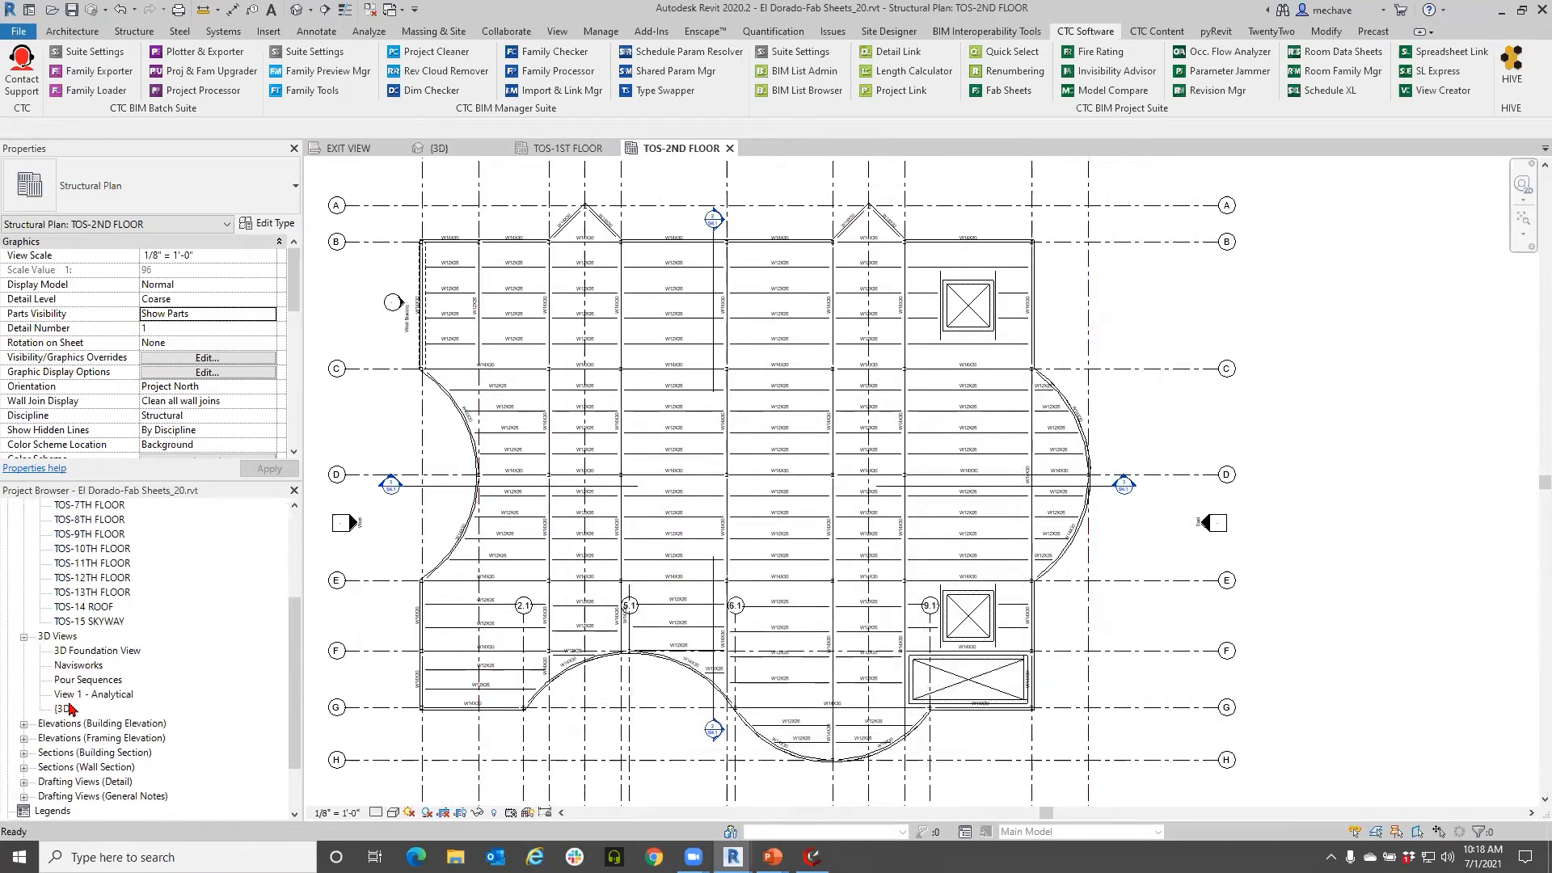
double_click(82, 682)
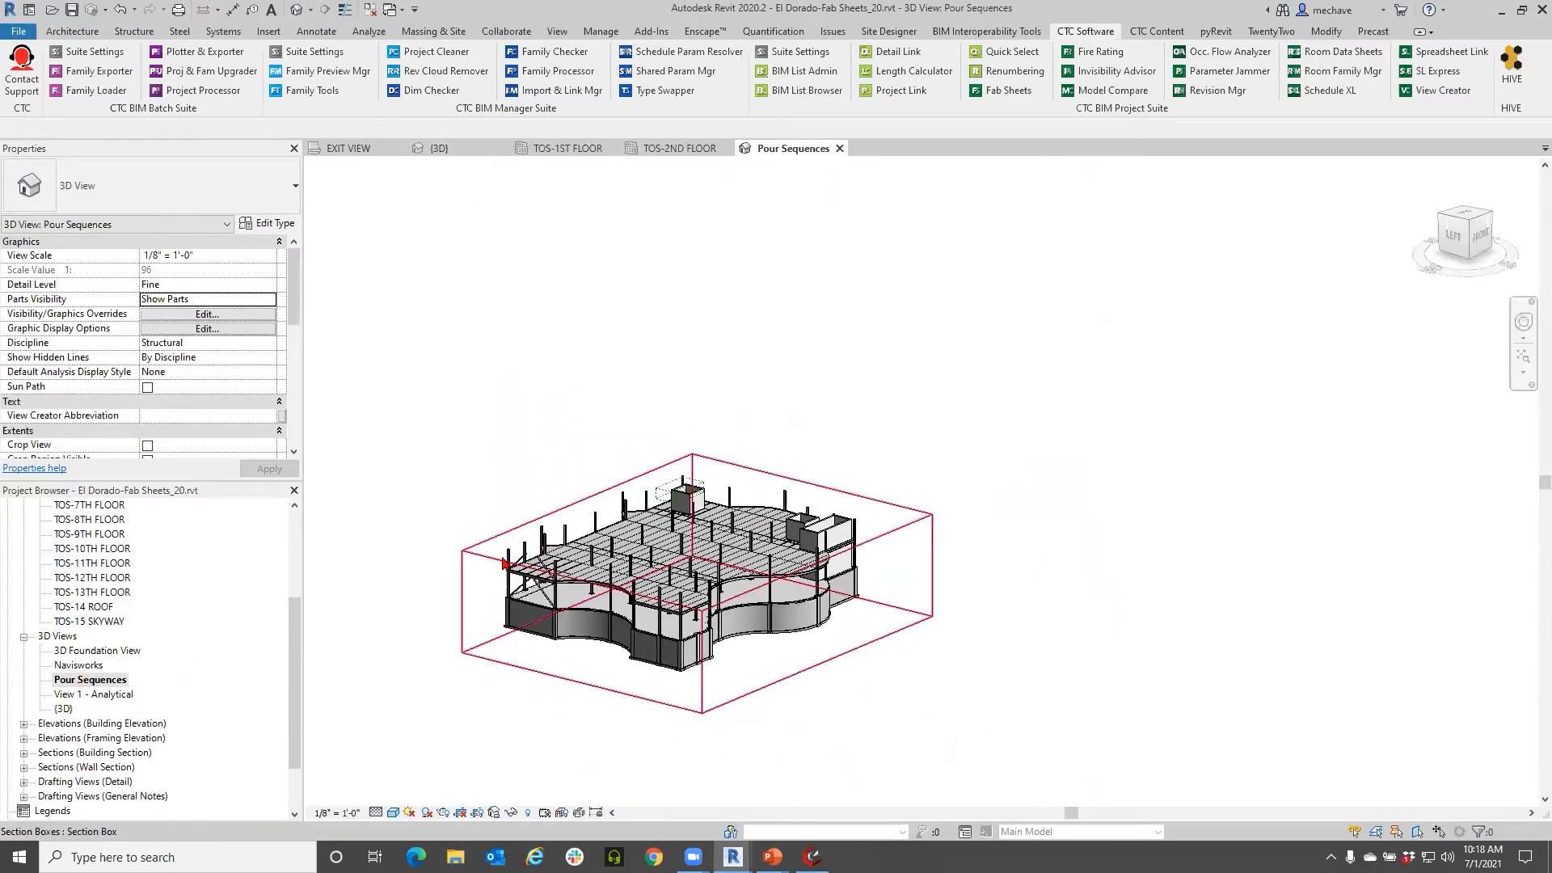
Step: Extend the section box of the Pour Sequences view upward to include more floors of the building
click(494, 566)
drag(717, 521, 717, 520)
scroll(814, 590, up, 2)
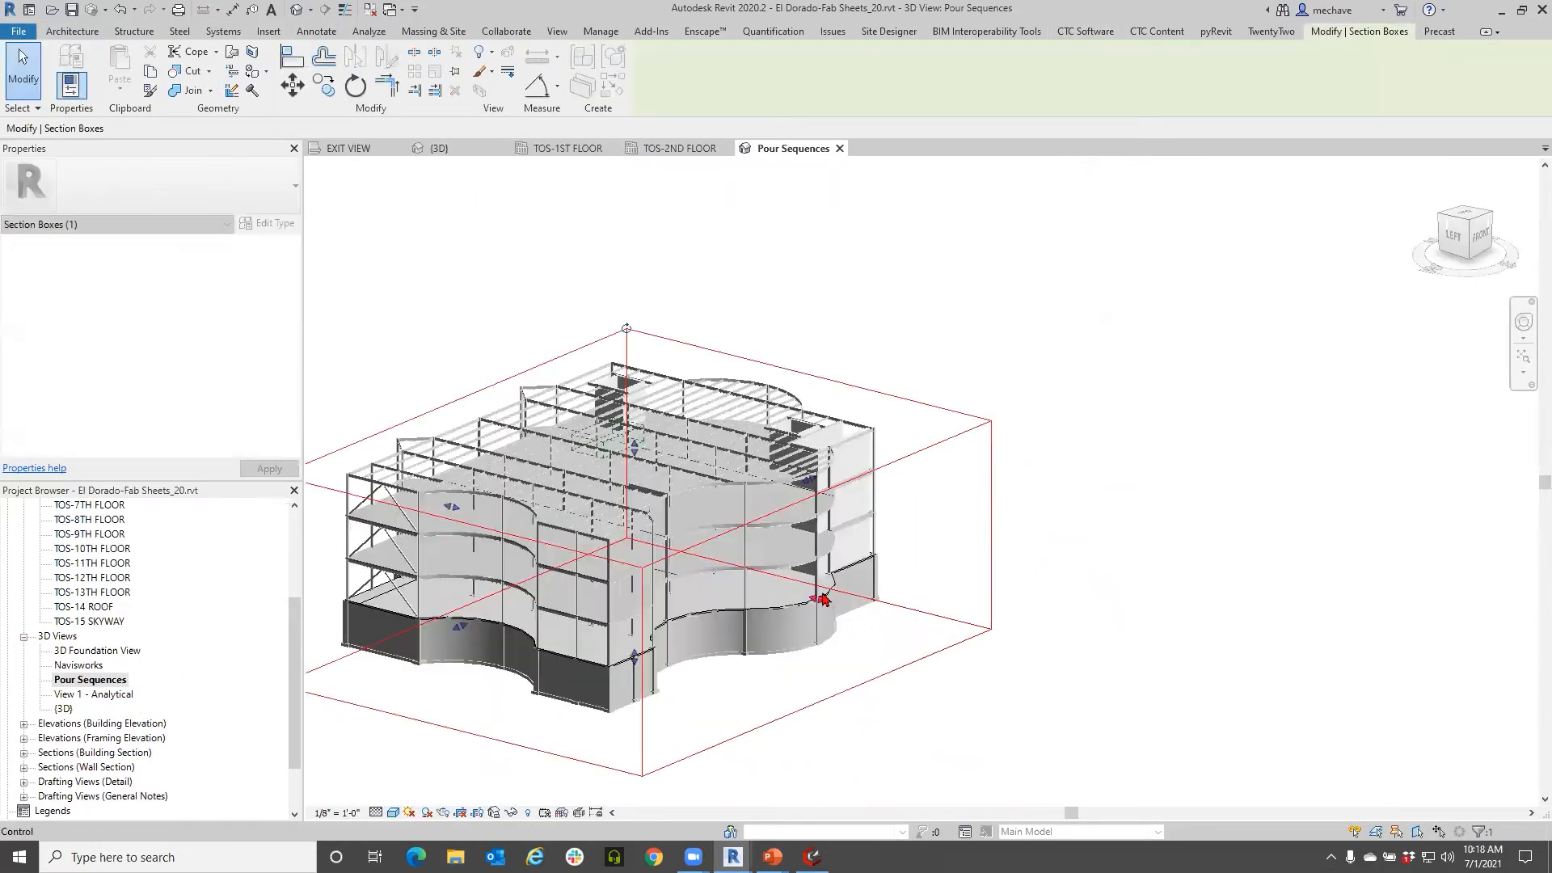
shift+middle_drag(1013, 720, 838, 730)
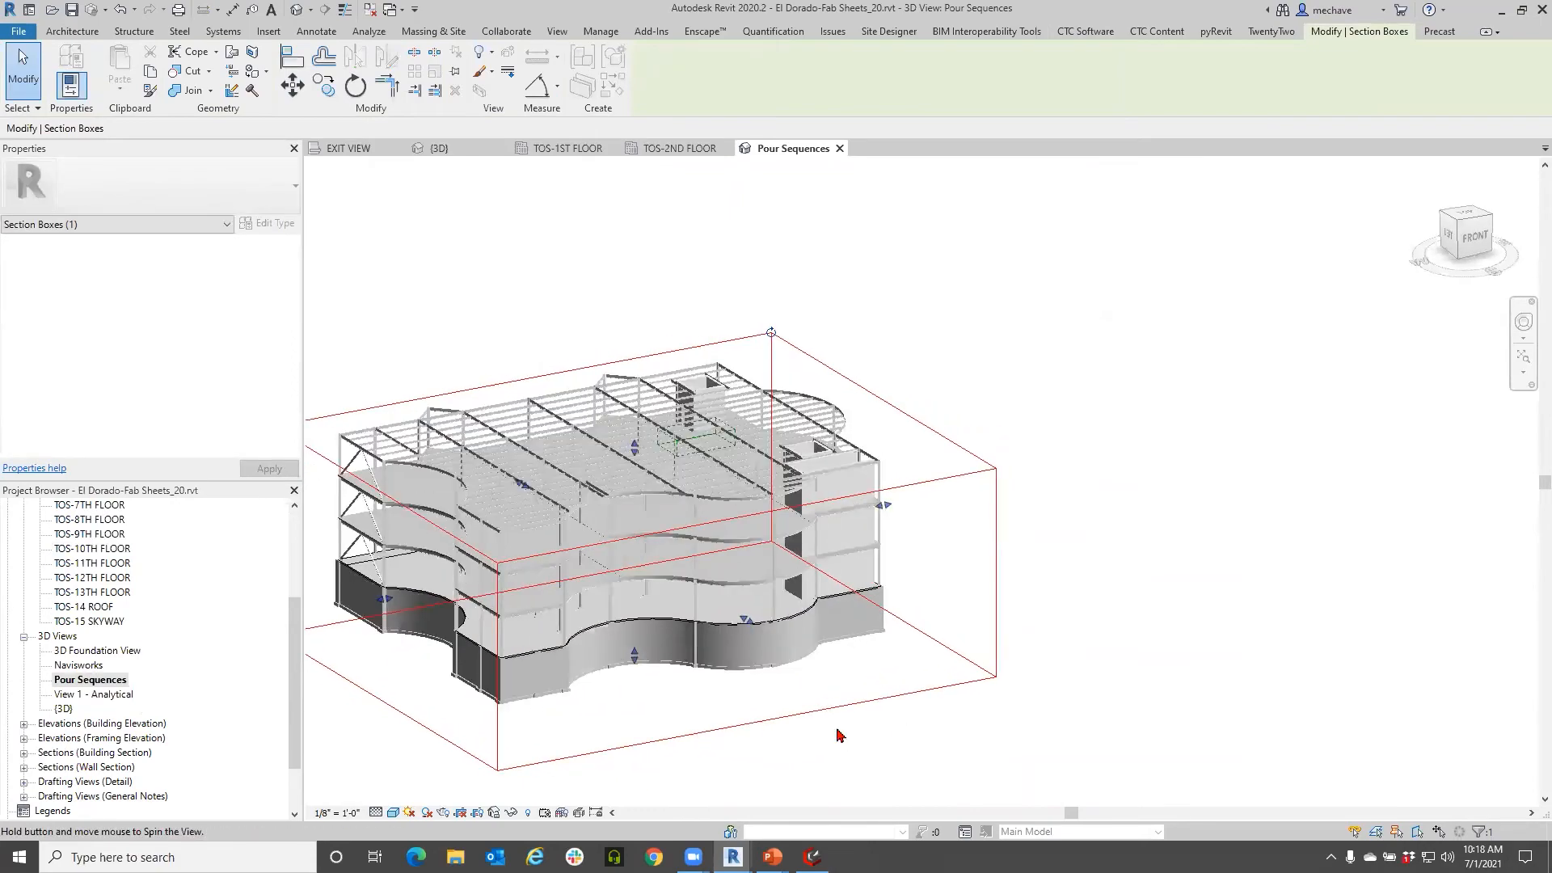
middle_drag(771, 517, 913, 527)
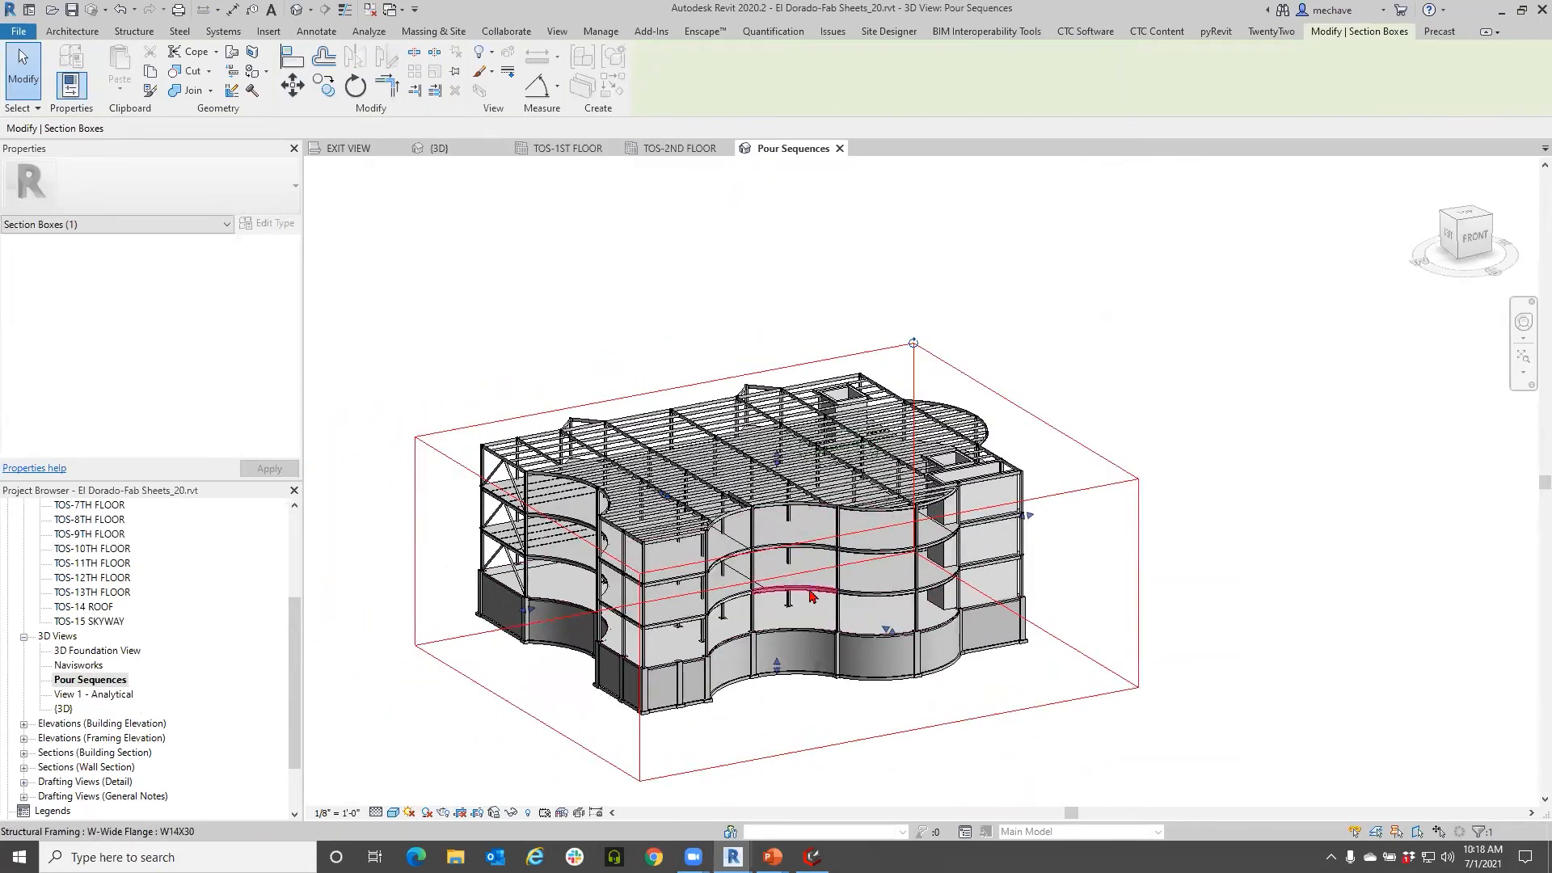
shift+middle_drag(813, 650, 614, 549)
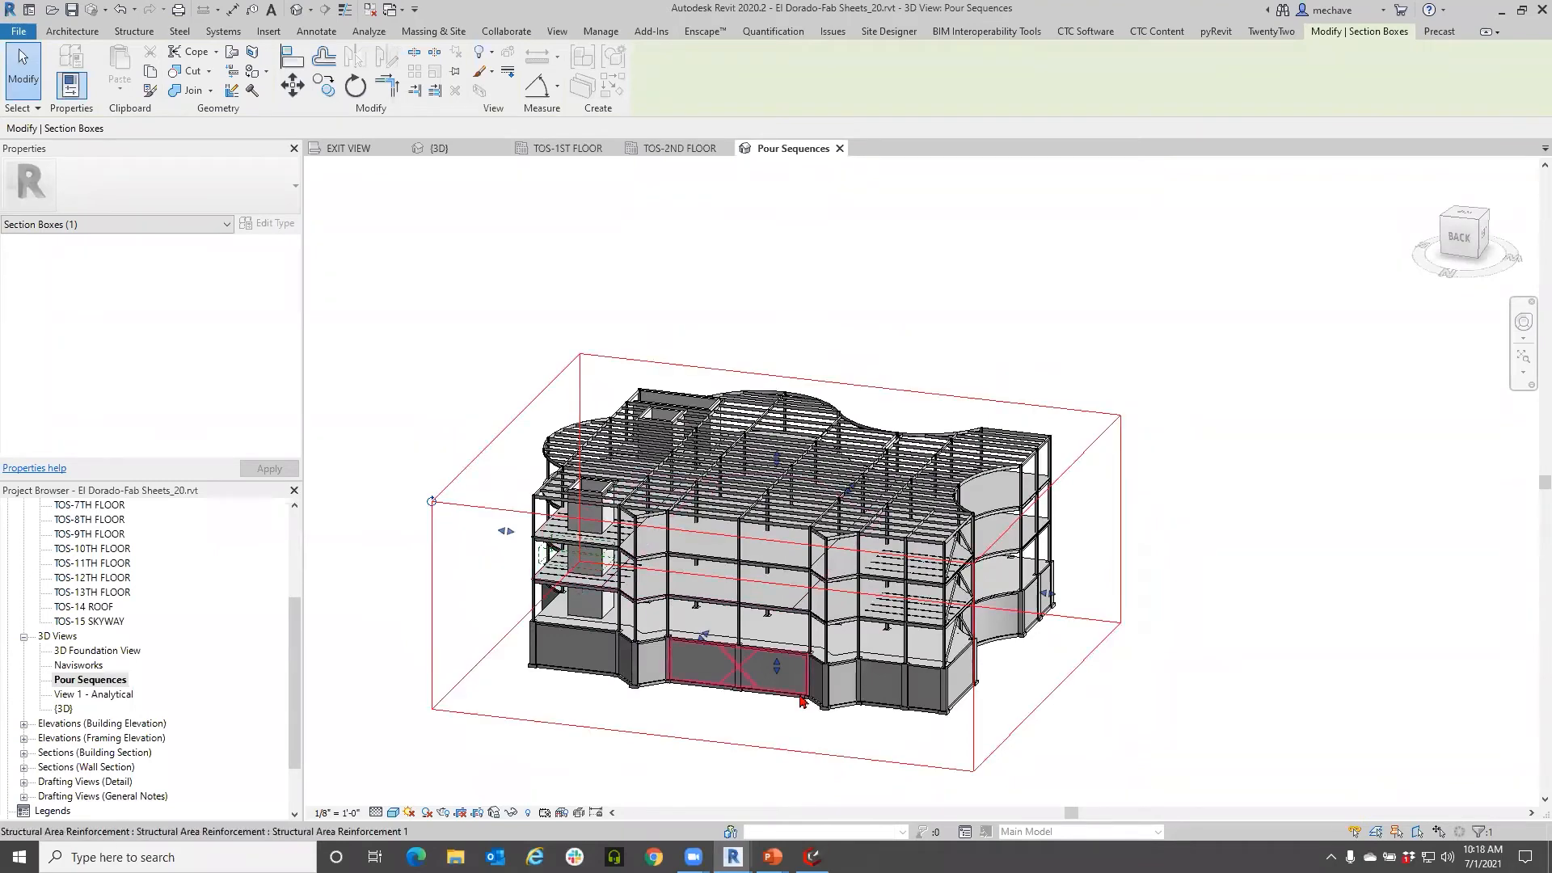
Step: Restore Fab Sheets and assign Pour 1 of Day 1 to the second-floor slab part at the end away from the cores
mouse_move(733, 856)
click(825, 780)
drag(894, 212, 1226, 80)
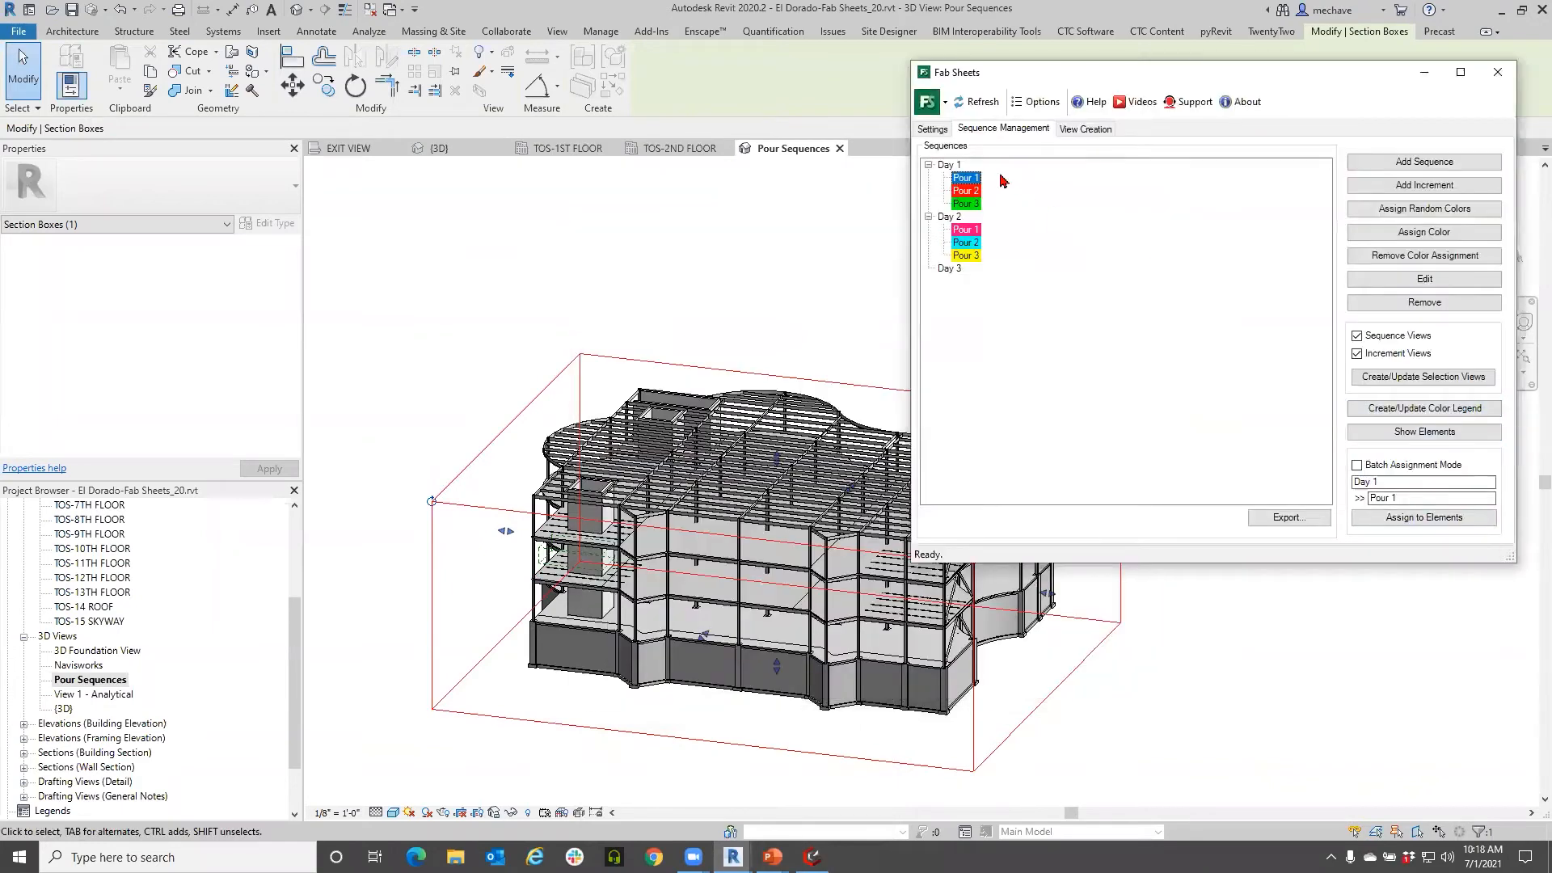
click(962, 192)
click(963, 179)
click(1405, 524)
click(1412, 475)
click(1425, 517)
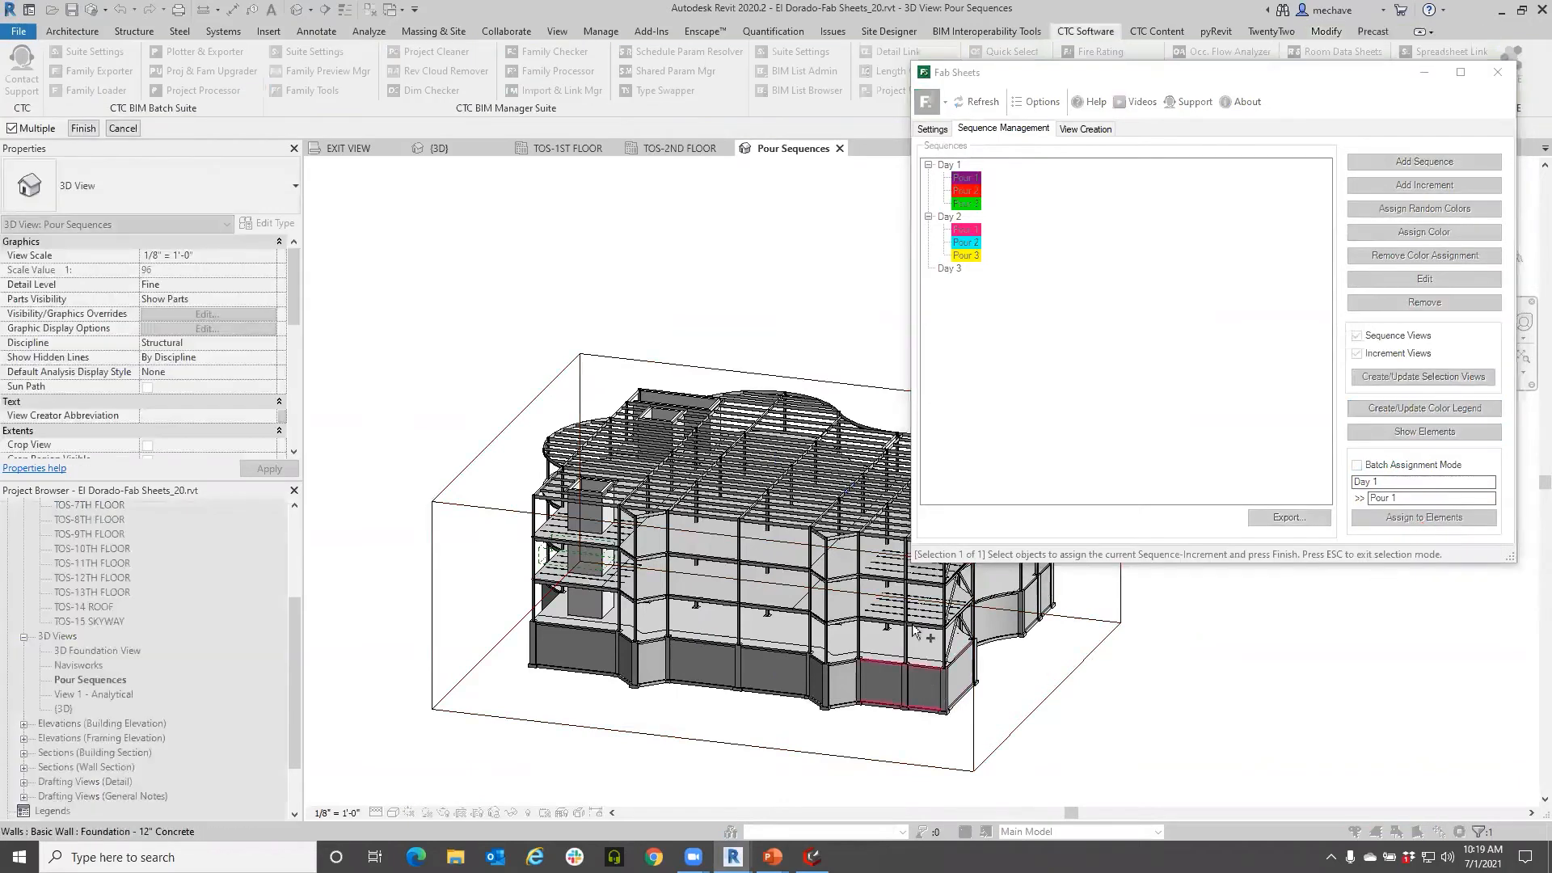
click(838, 606)
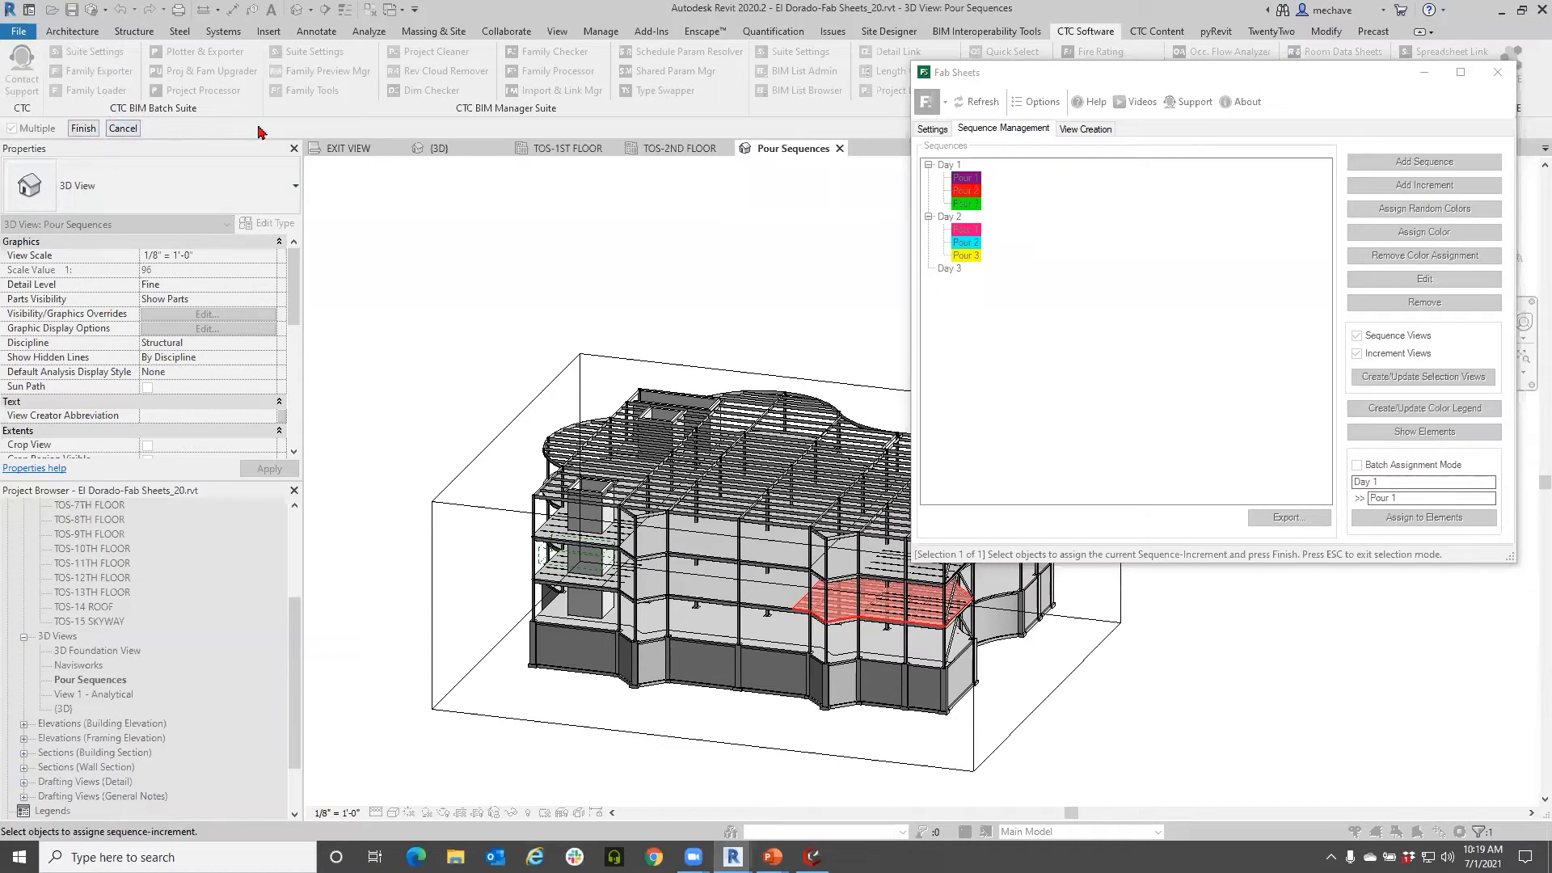
click(82, 130)
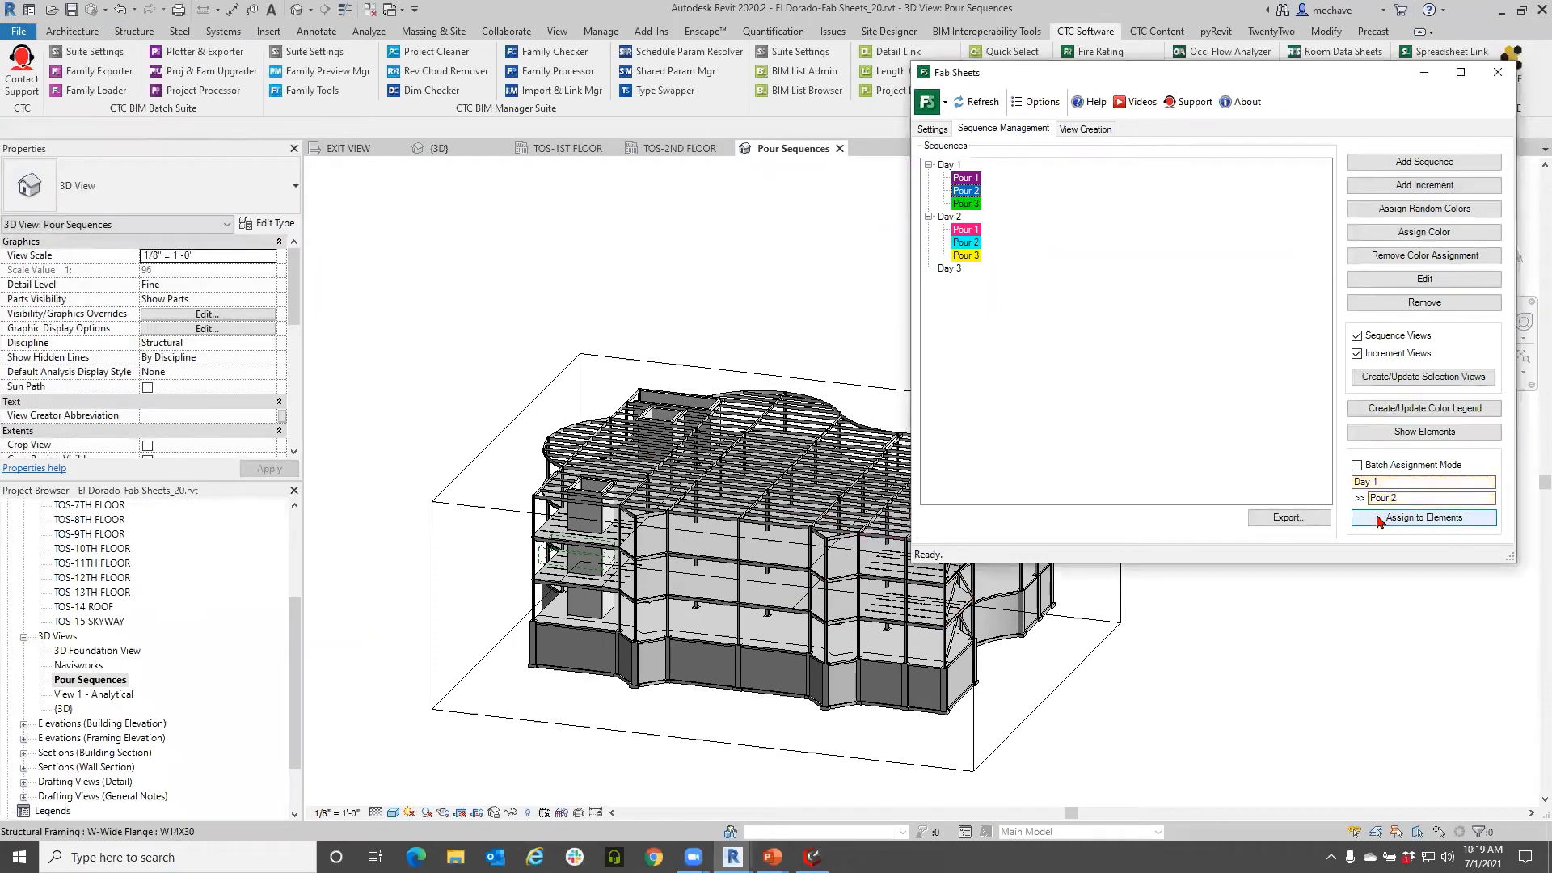
Step: Assign Day 1 Pour 2 to the middle second-floor slab part and Day 1 Pour 3 to the part around the cores
click(1425, 517)
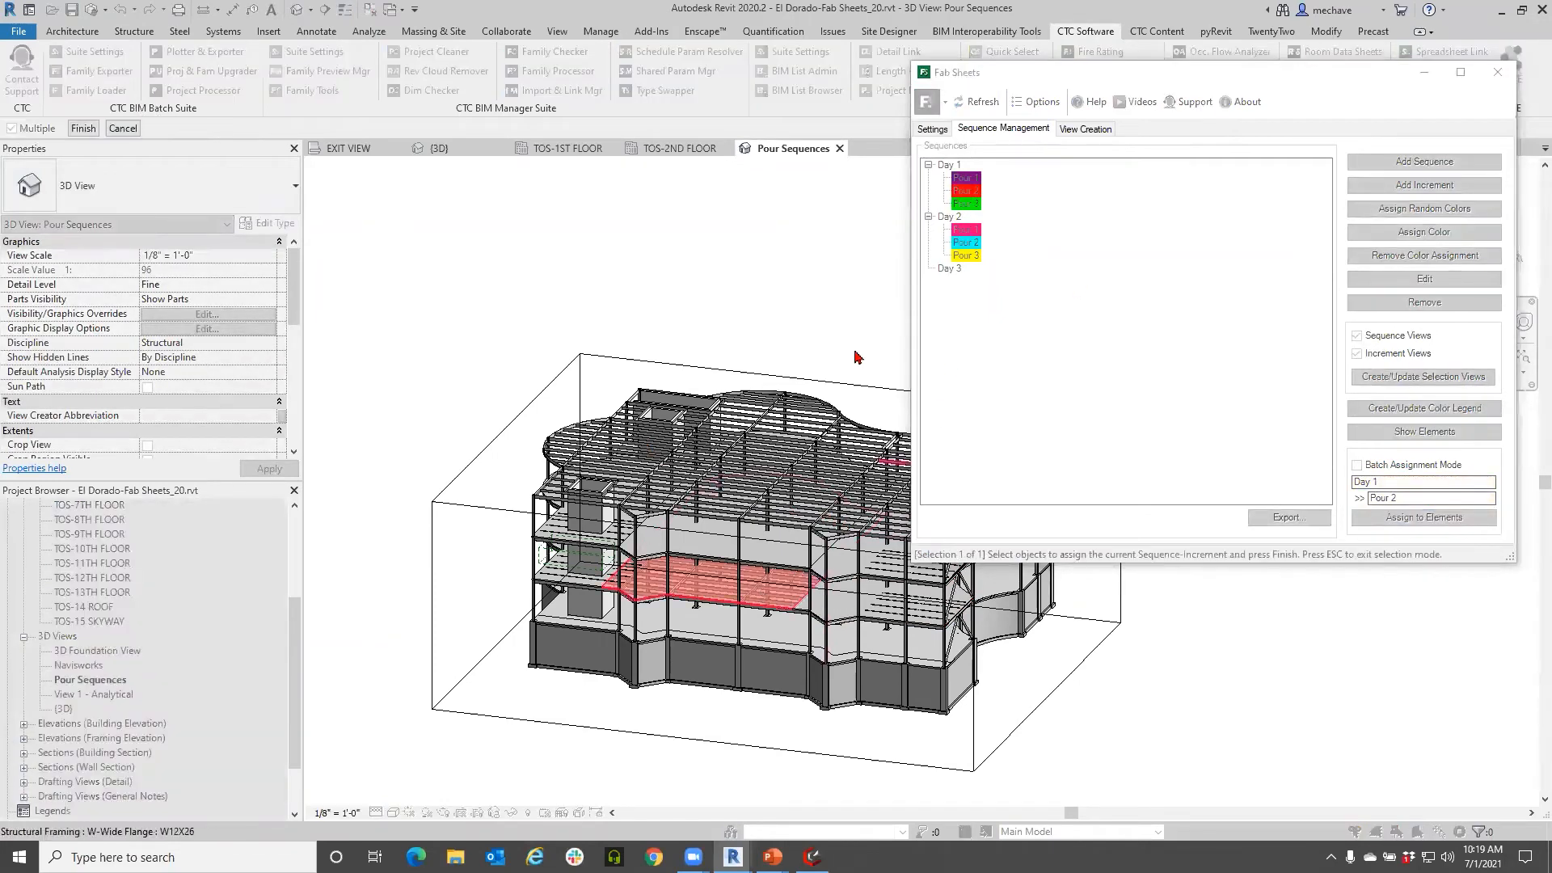
click(81, 128)
click(968, 204)
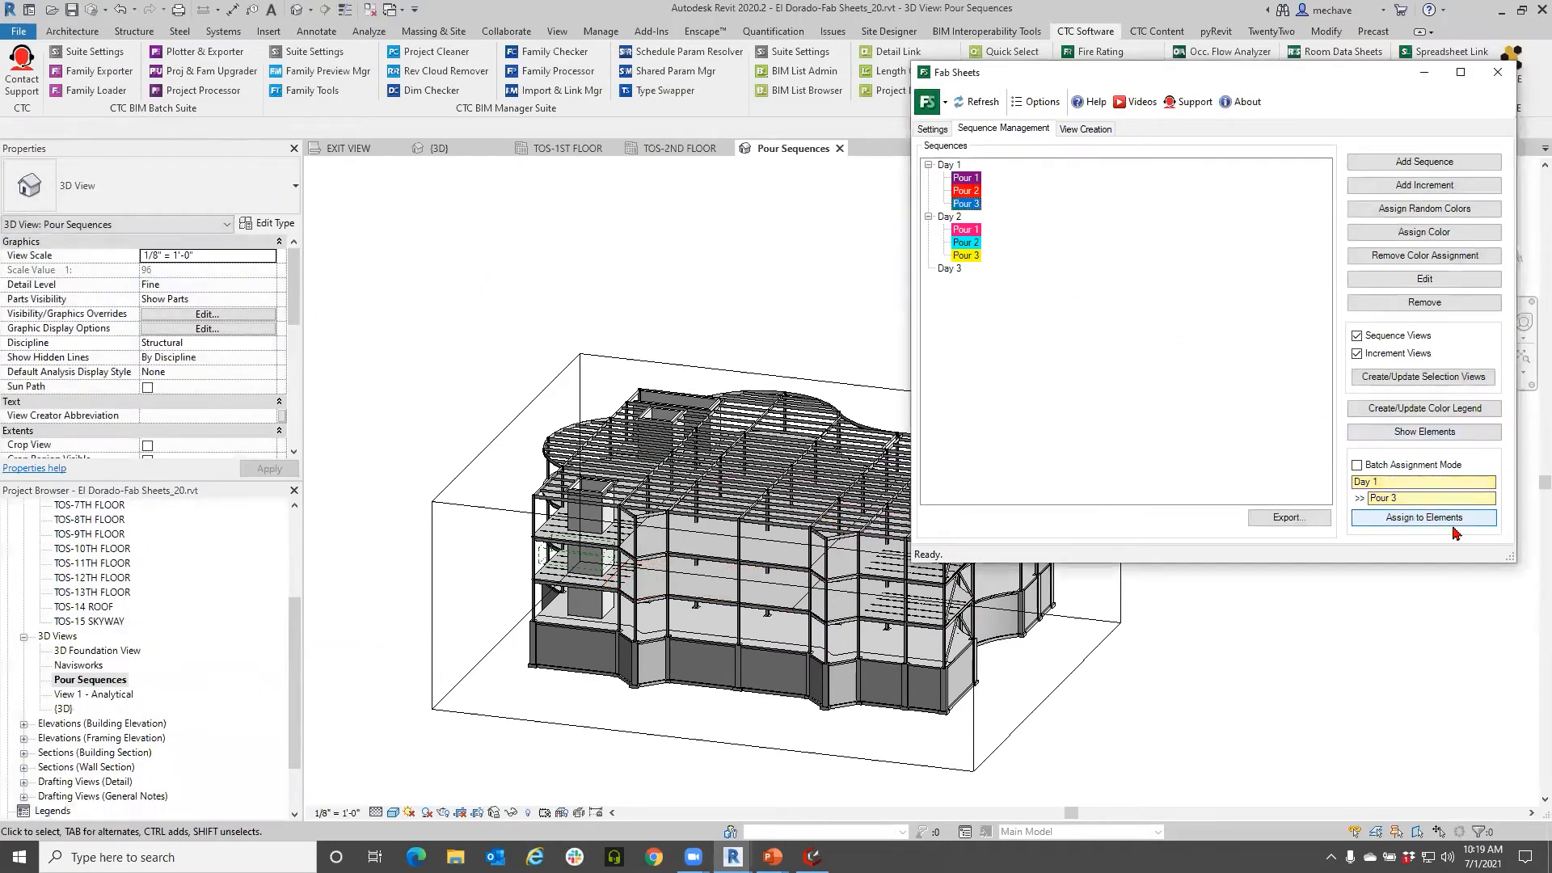
click(1424, 518)
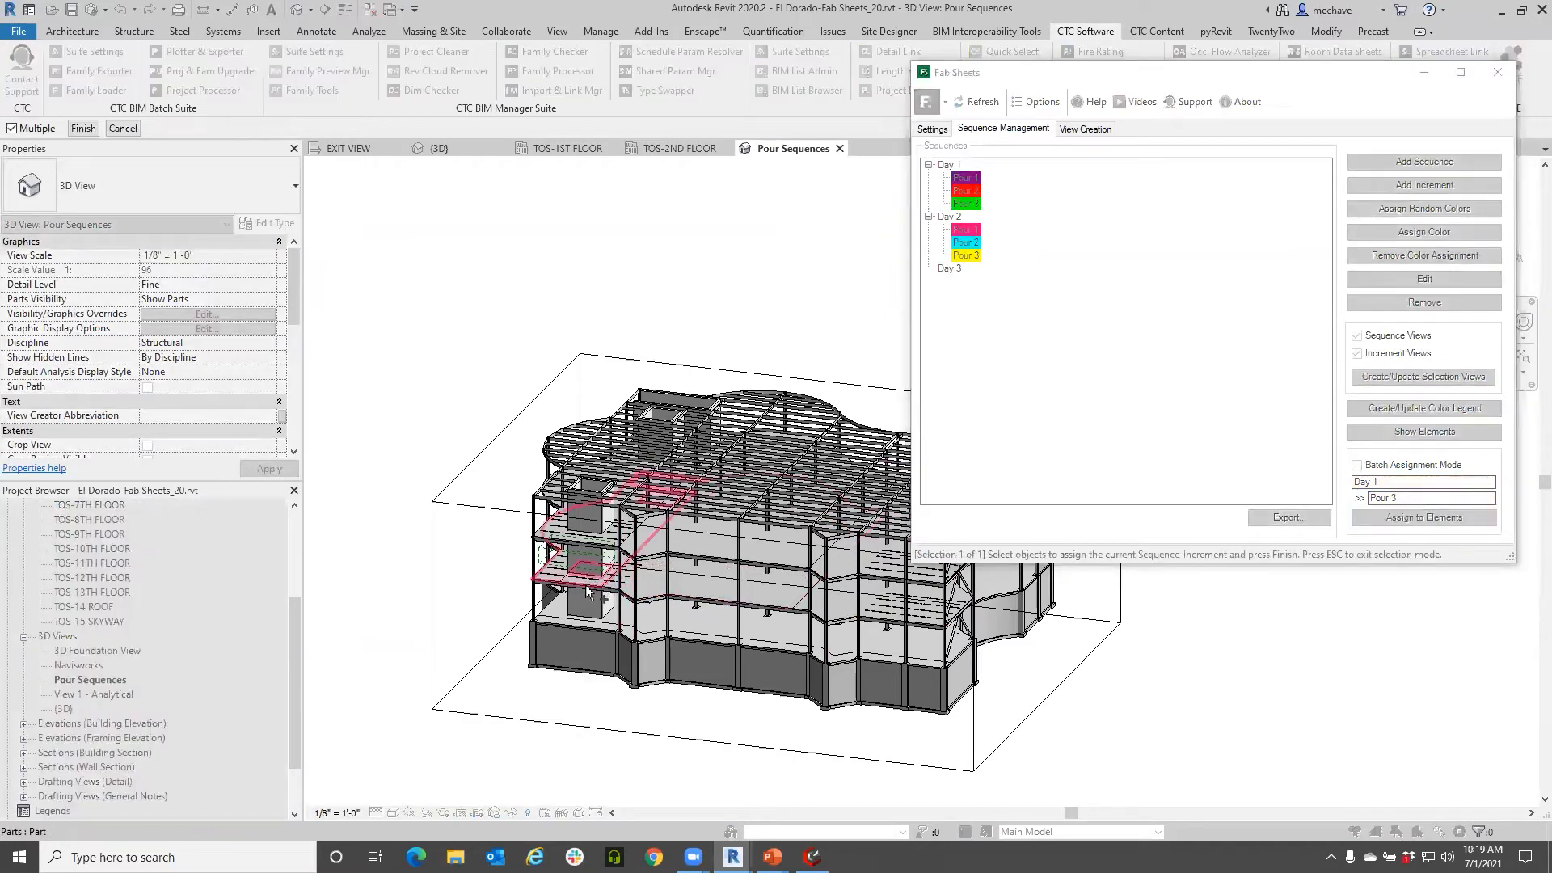
click(587, 593)
click(80, 130)
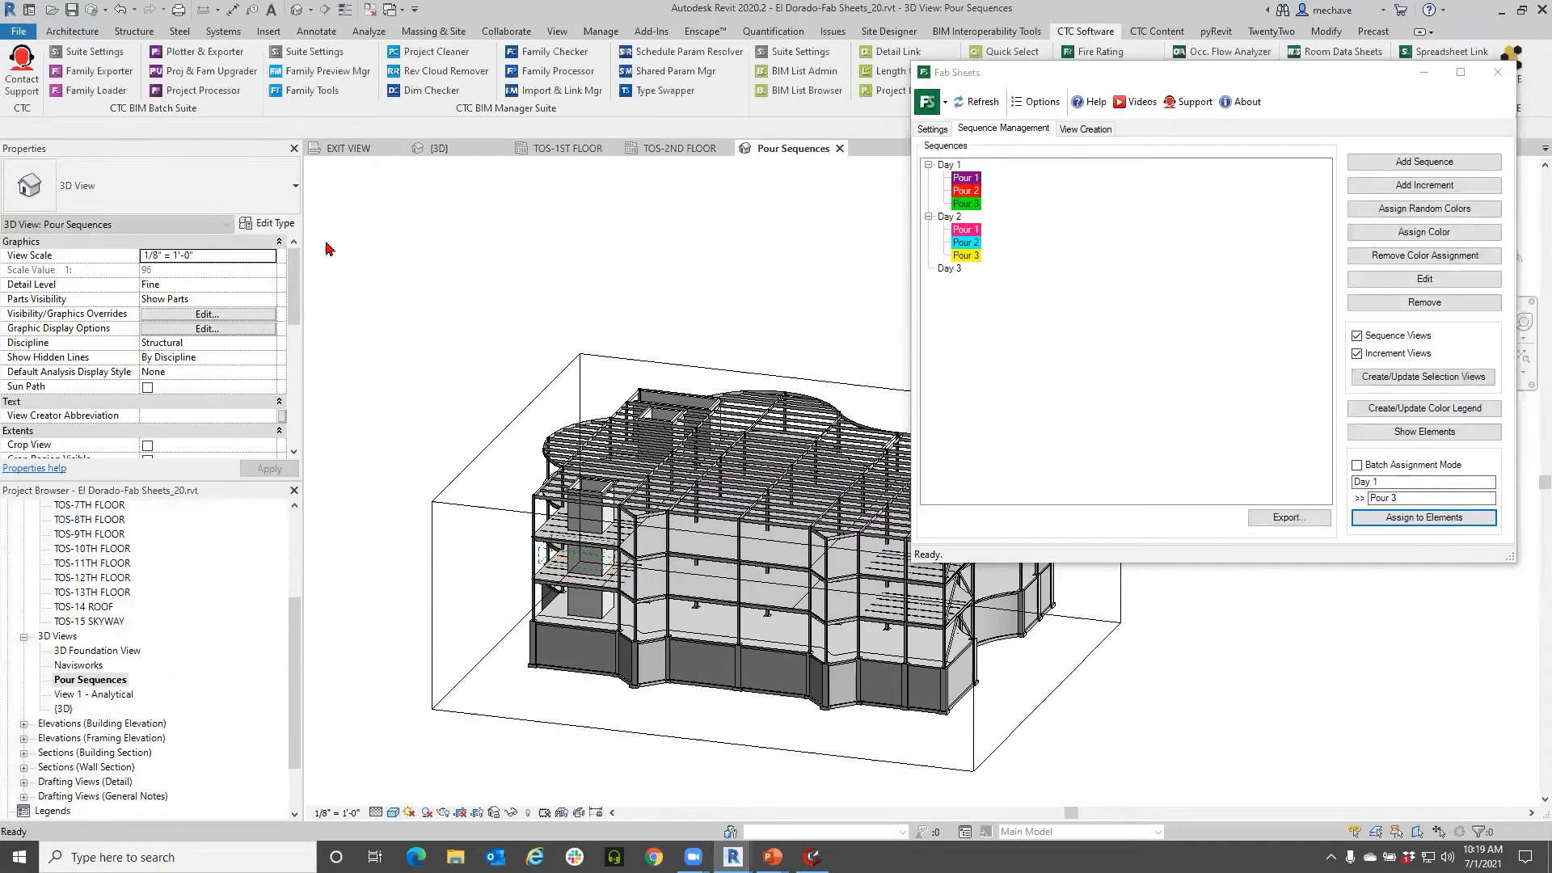
Step: Assign Pour 1 of Day 2 to the end slab part away from the cores, one floor above the Day 1 pours
click(964, 231)
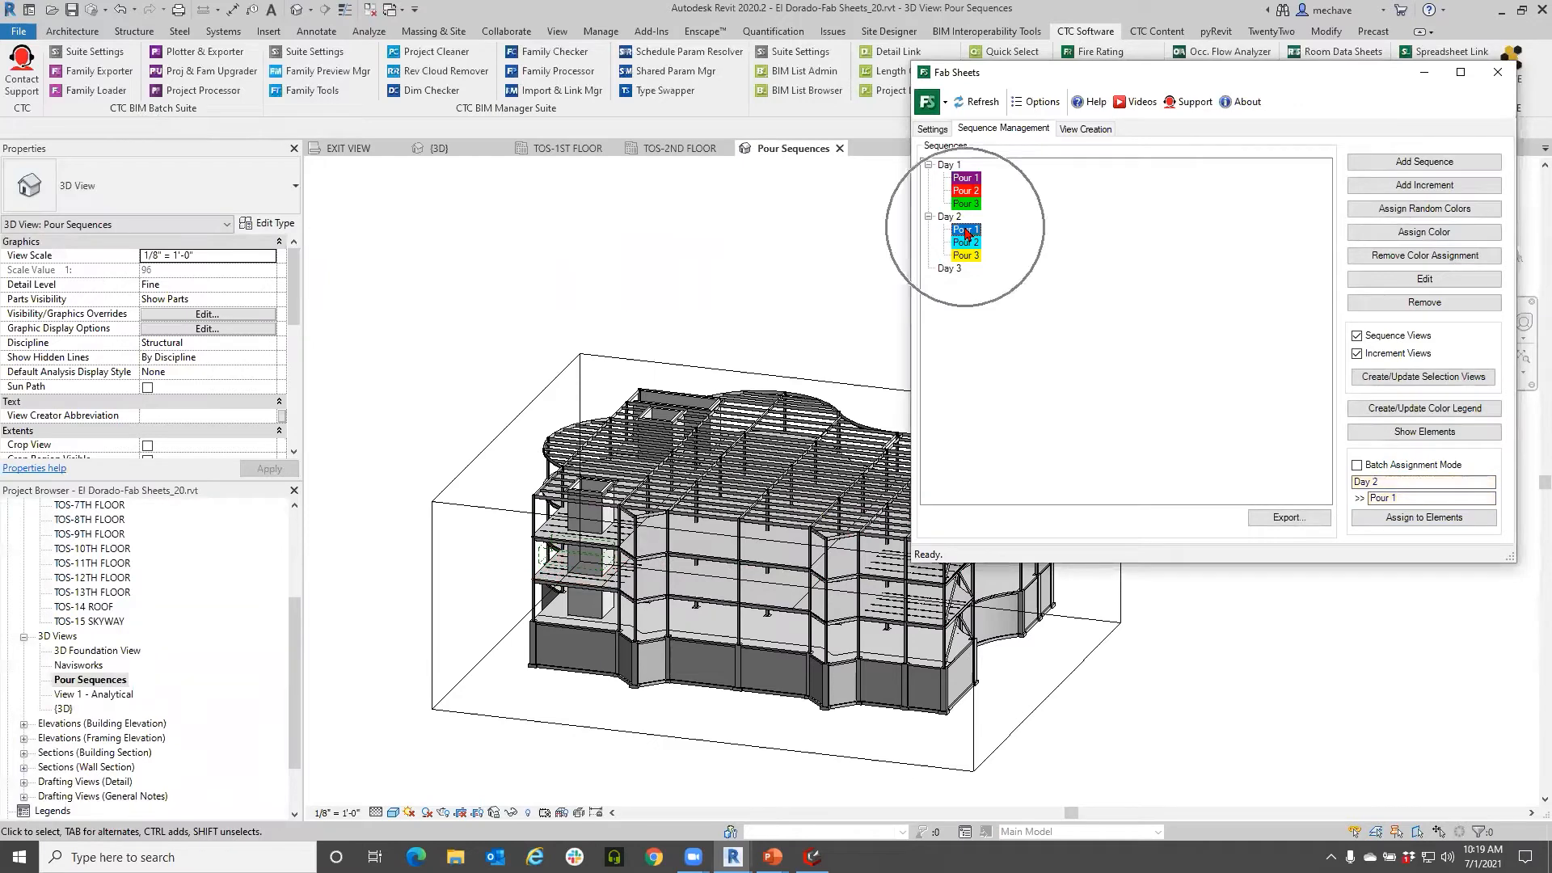
click(1389, 523)
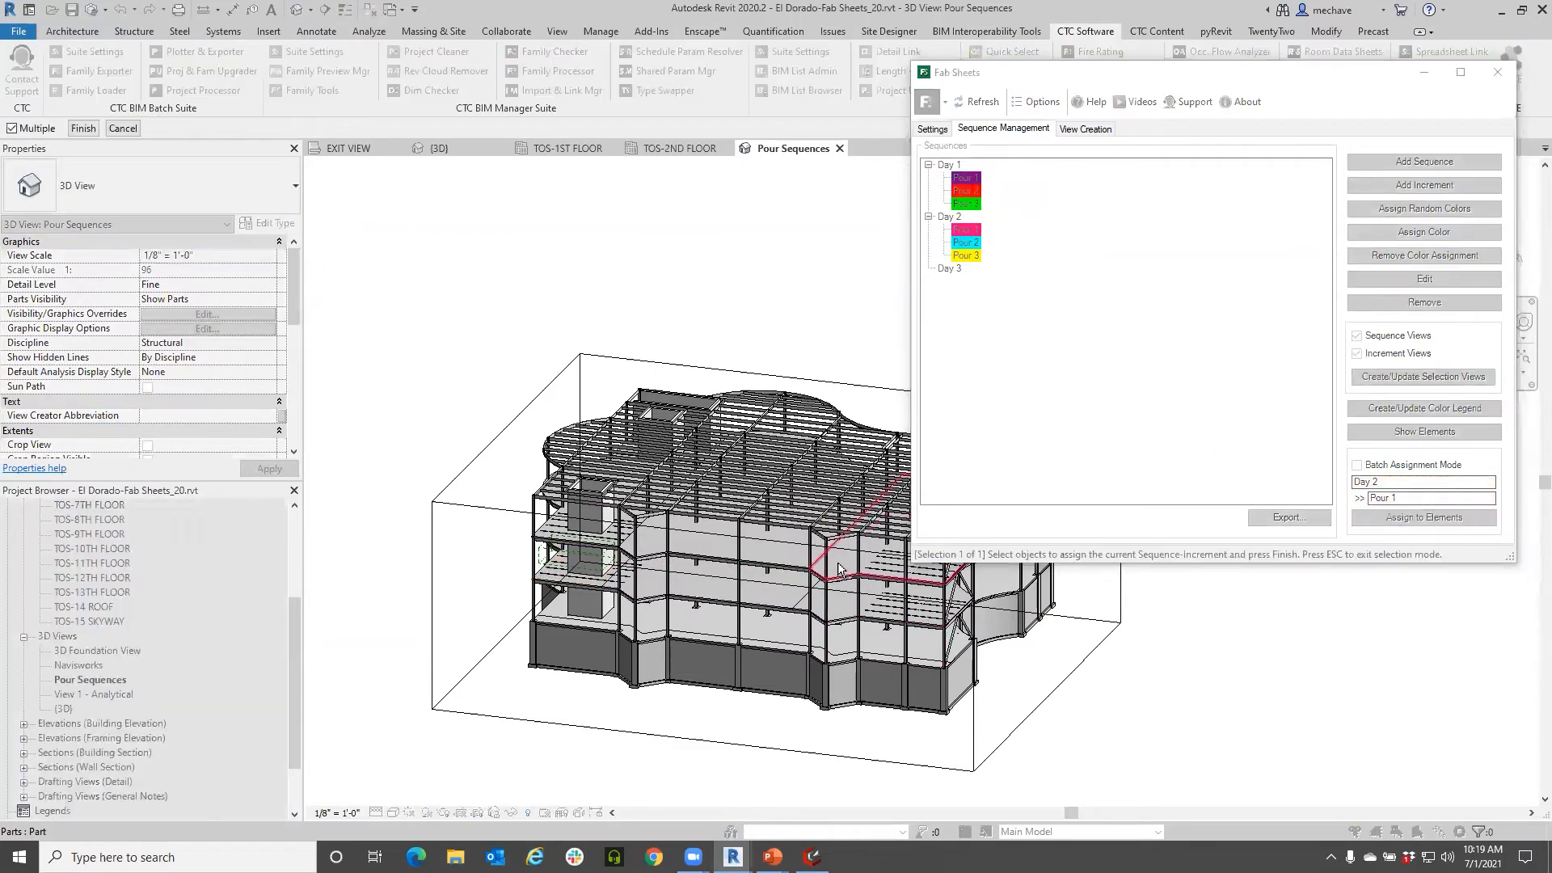
click(861, 576)
click(84, 129)
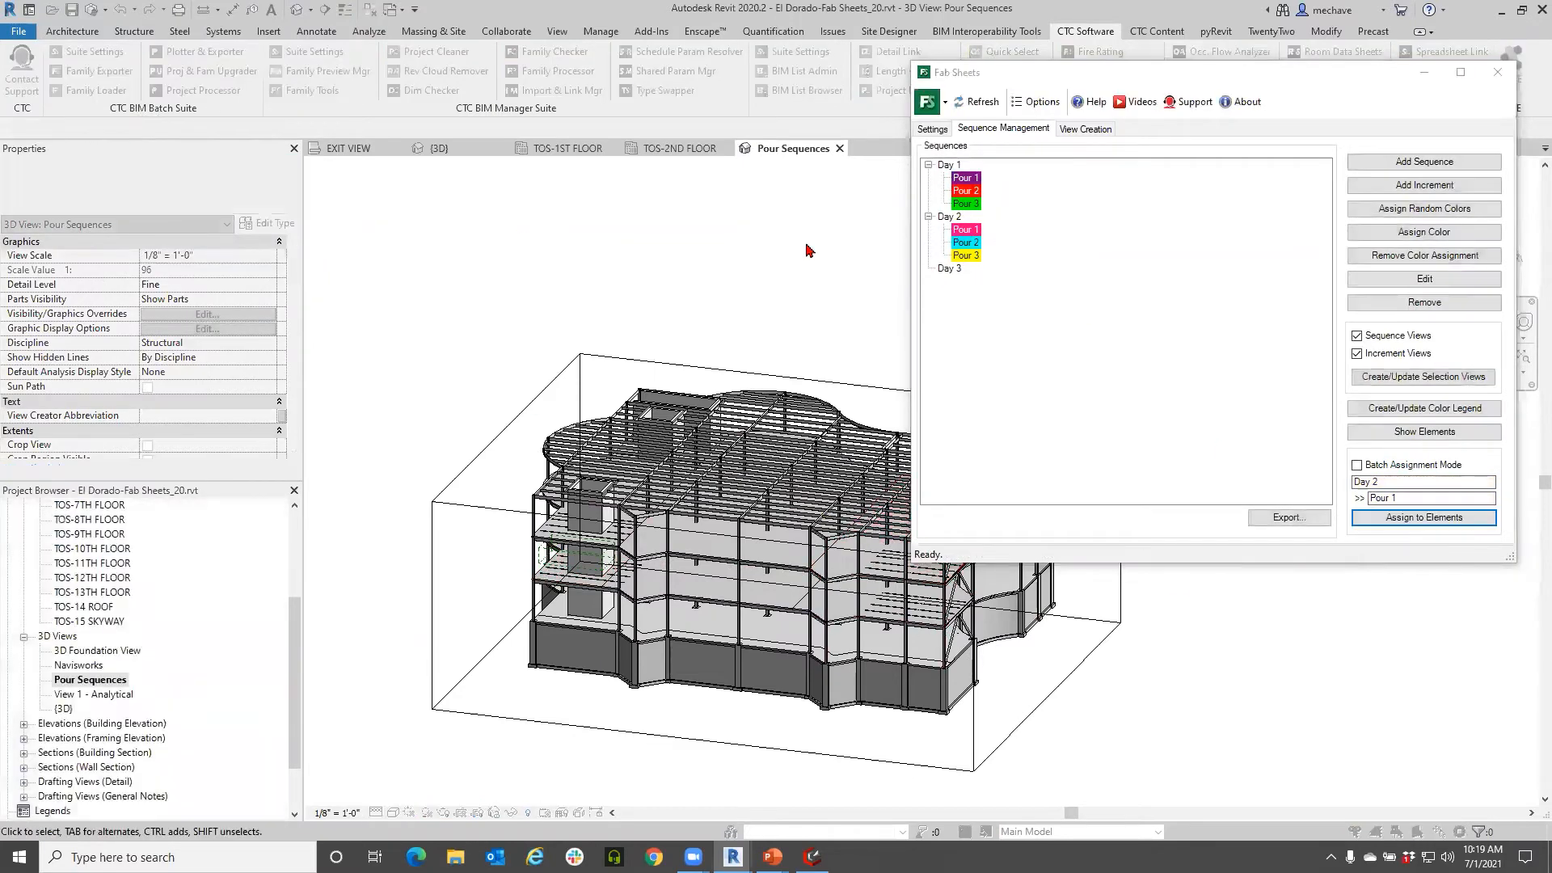
Step: Assign Pour 2 of Day 2 to the middle slab part on the floor above the Day 1 pours
click(966, 242)
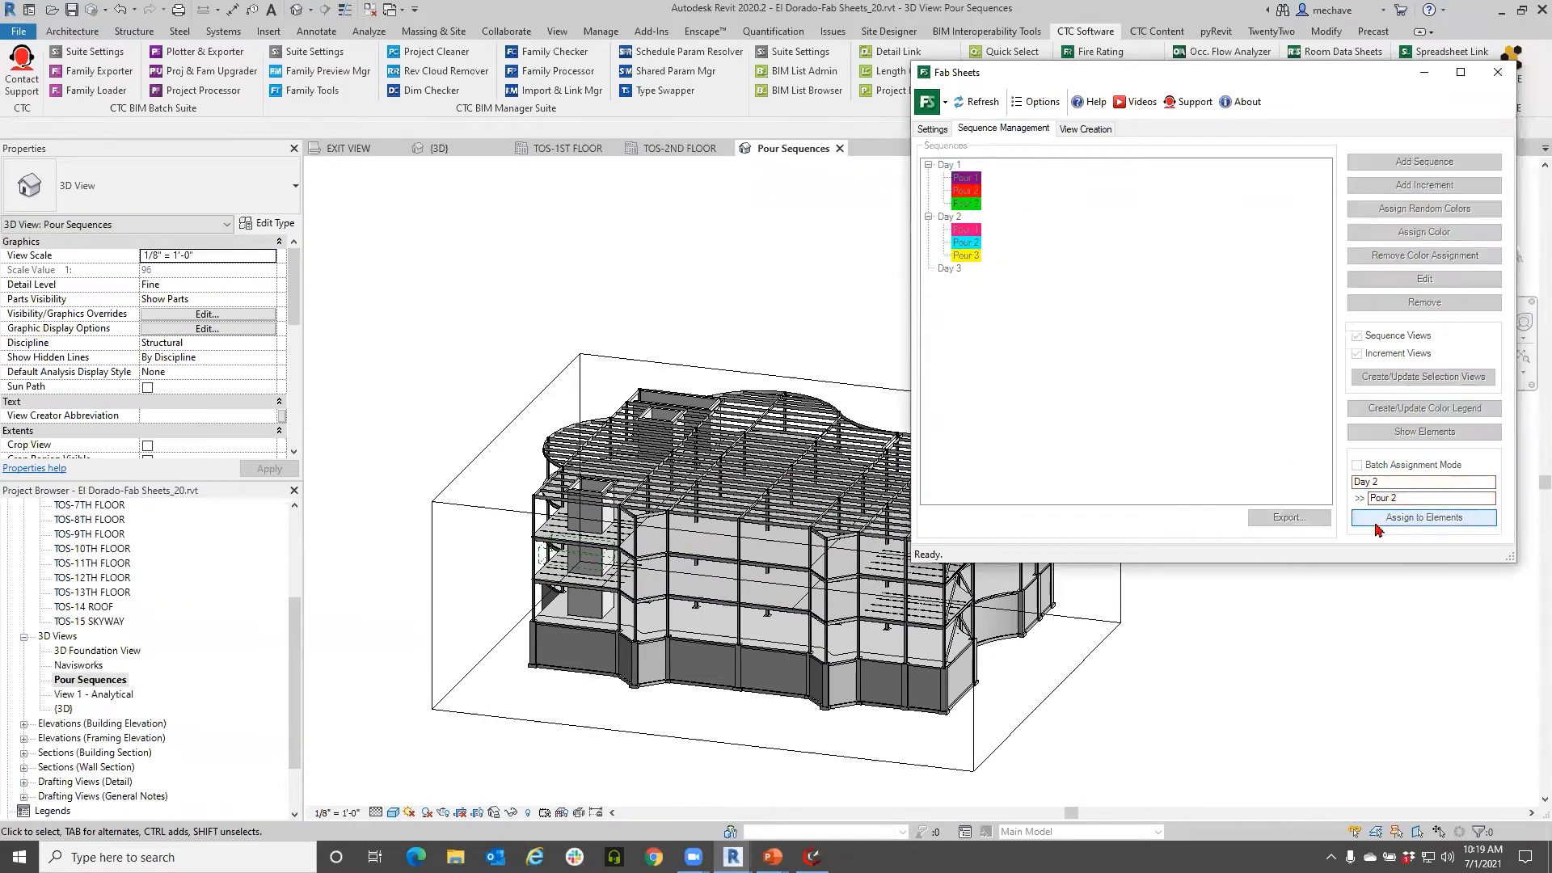
click(1424, 518)
click(723, 555)
click(84, 129)
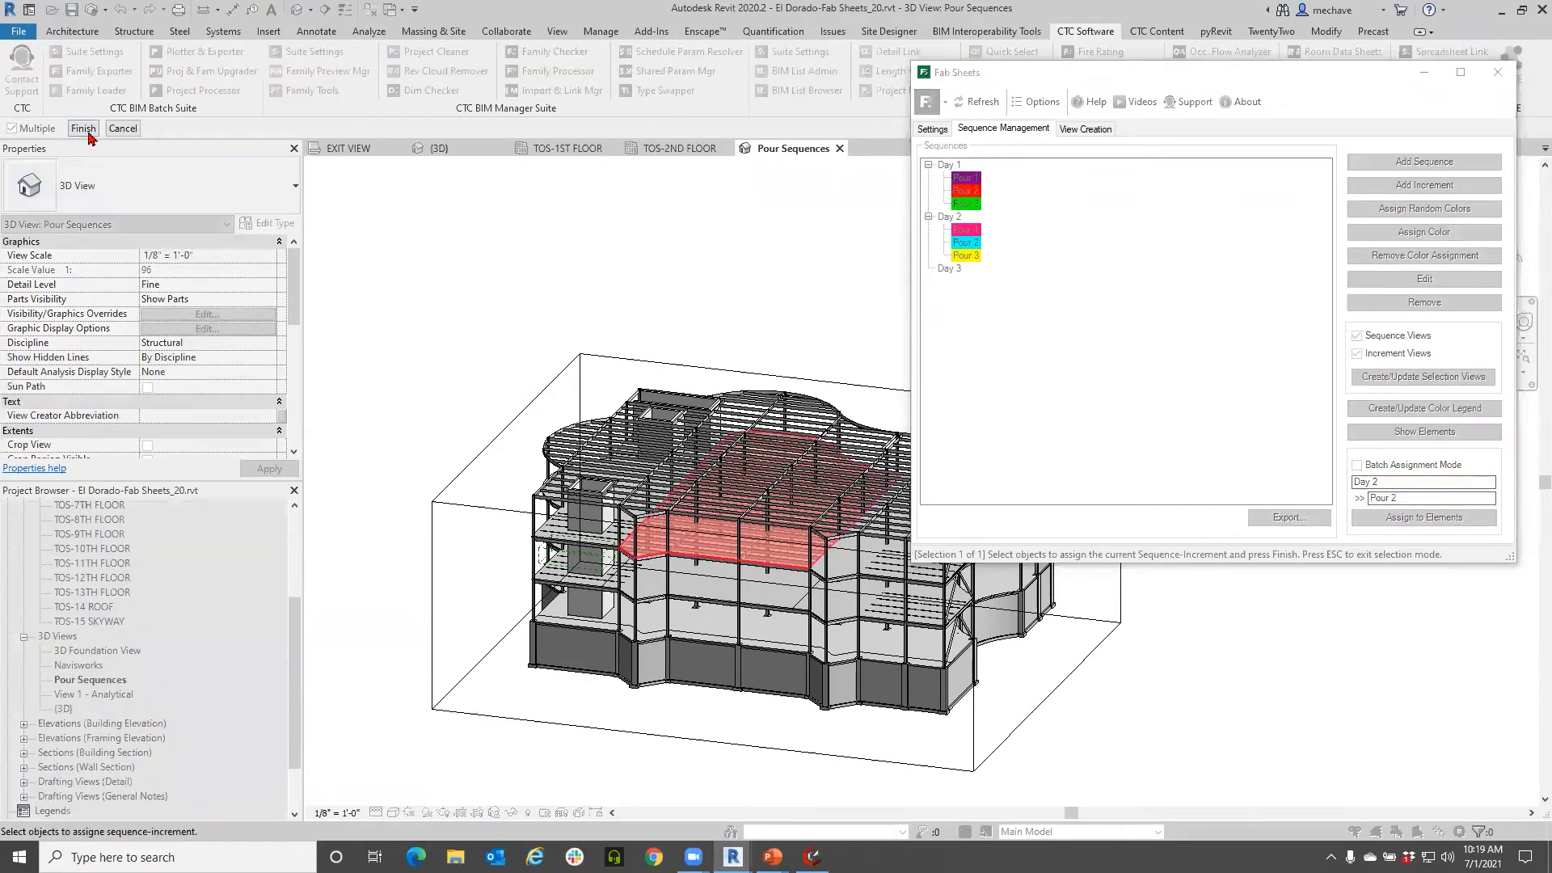
Step: Assign Pour 3 of Day 2 to the slab part around the cores on the floor above the Day 1 pours
click(963, 256)
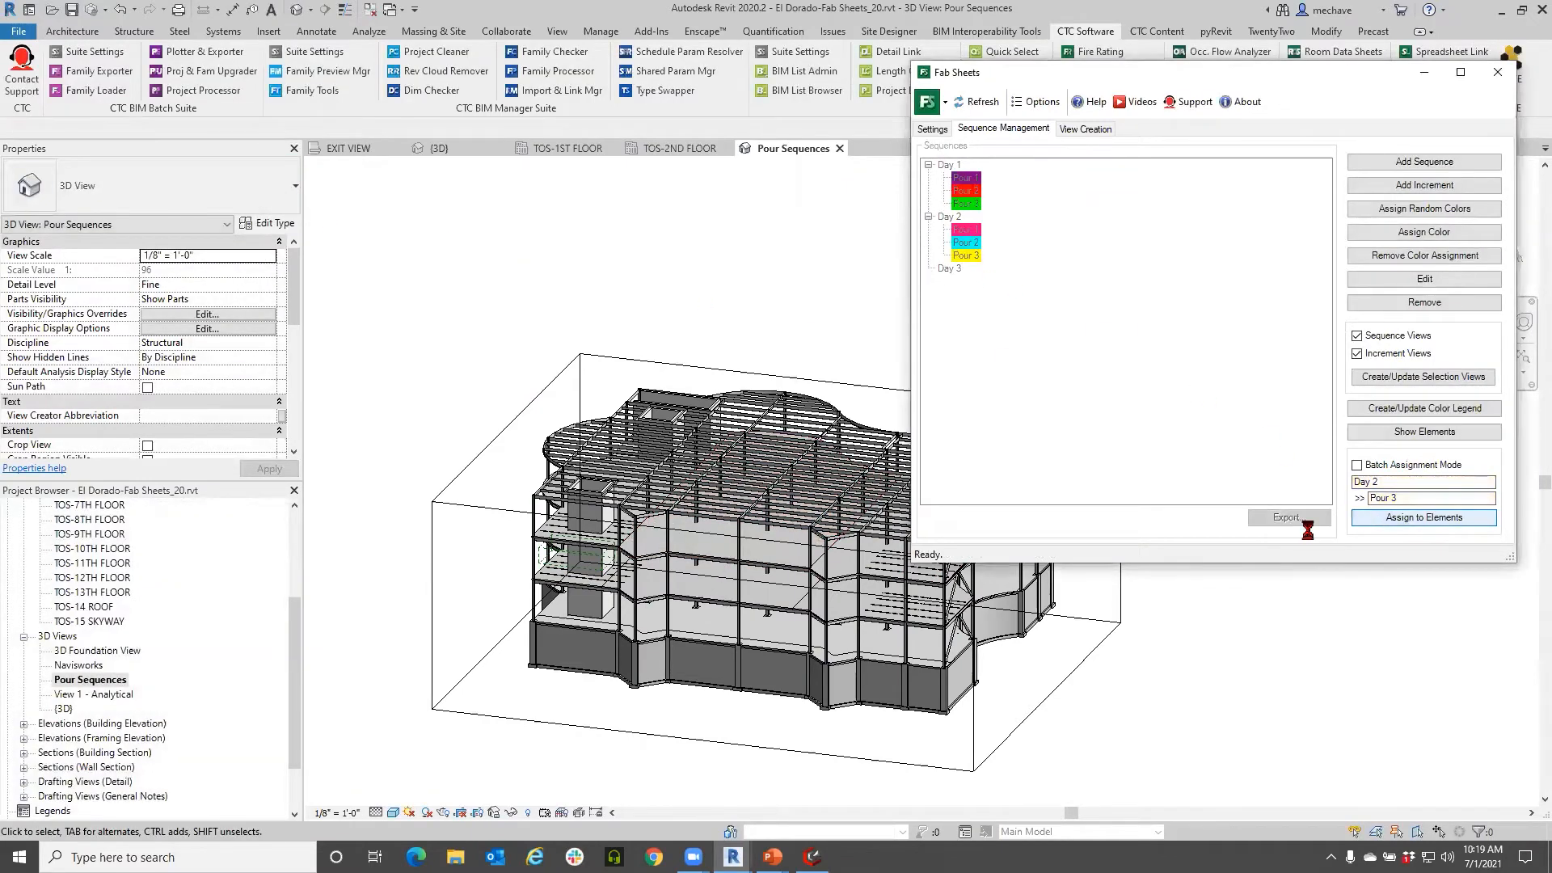
click(1424, 517)
click(606, 546)
click(84, 129)
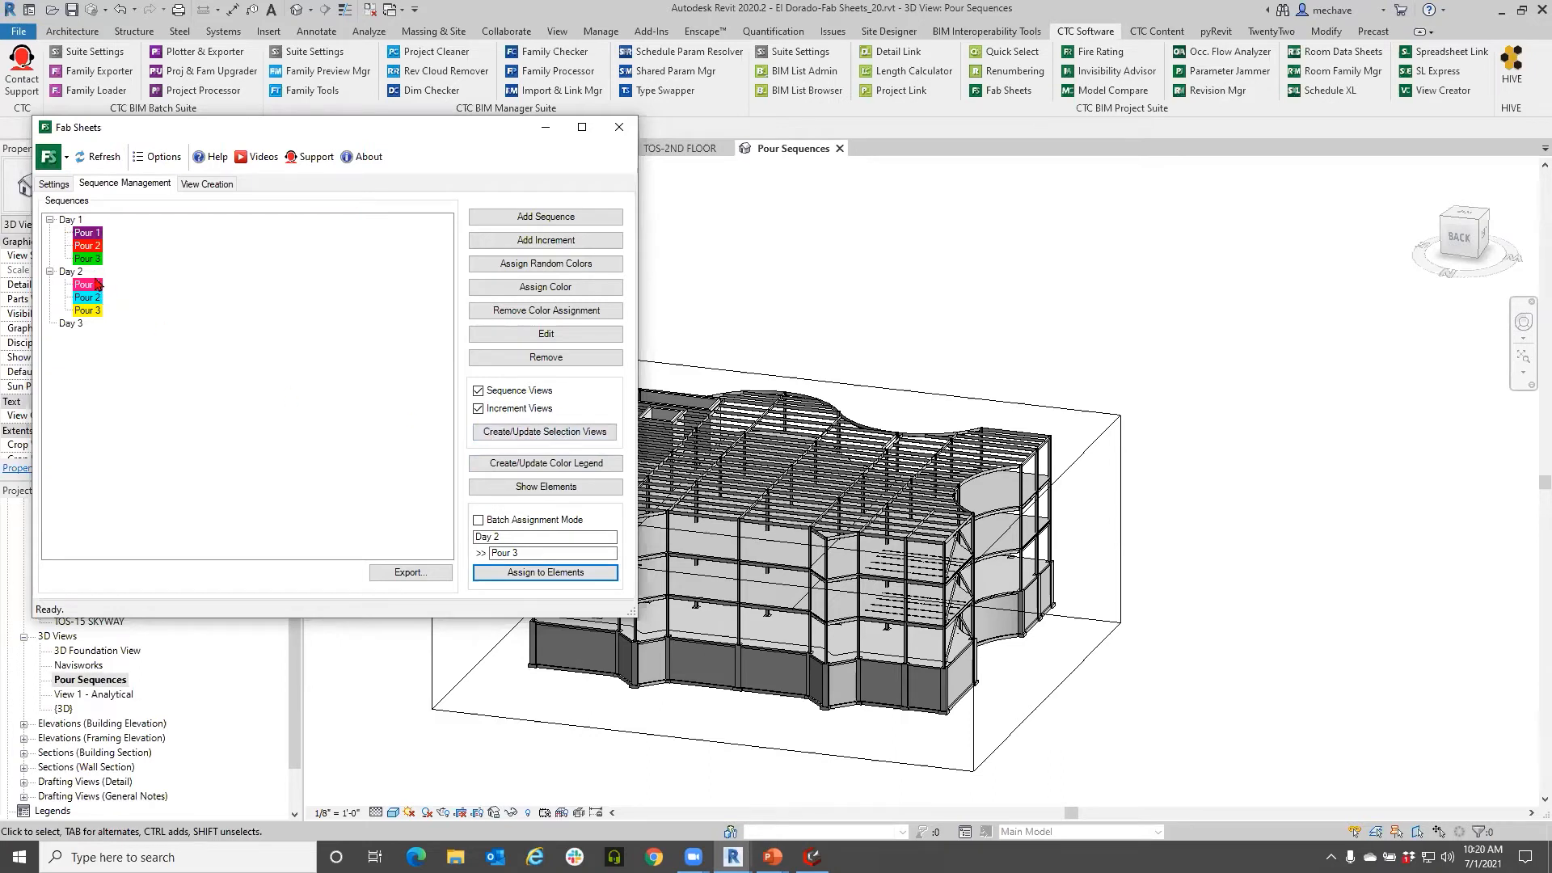
Step: Create the sequence and increment selection views, open Selection 3D View - Day 1 and close Fab Sheets
click(500, 435)
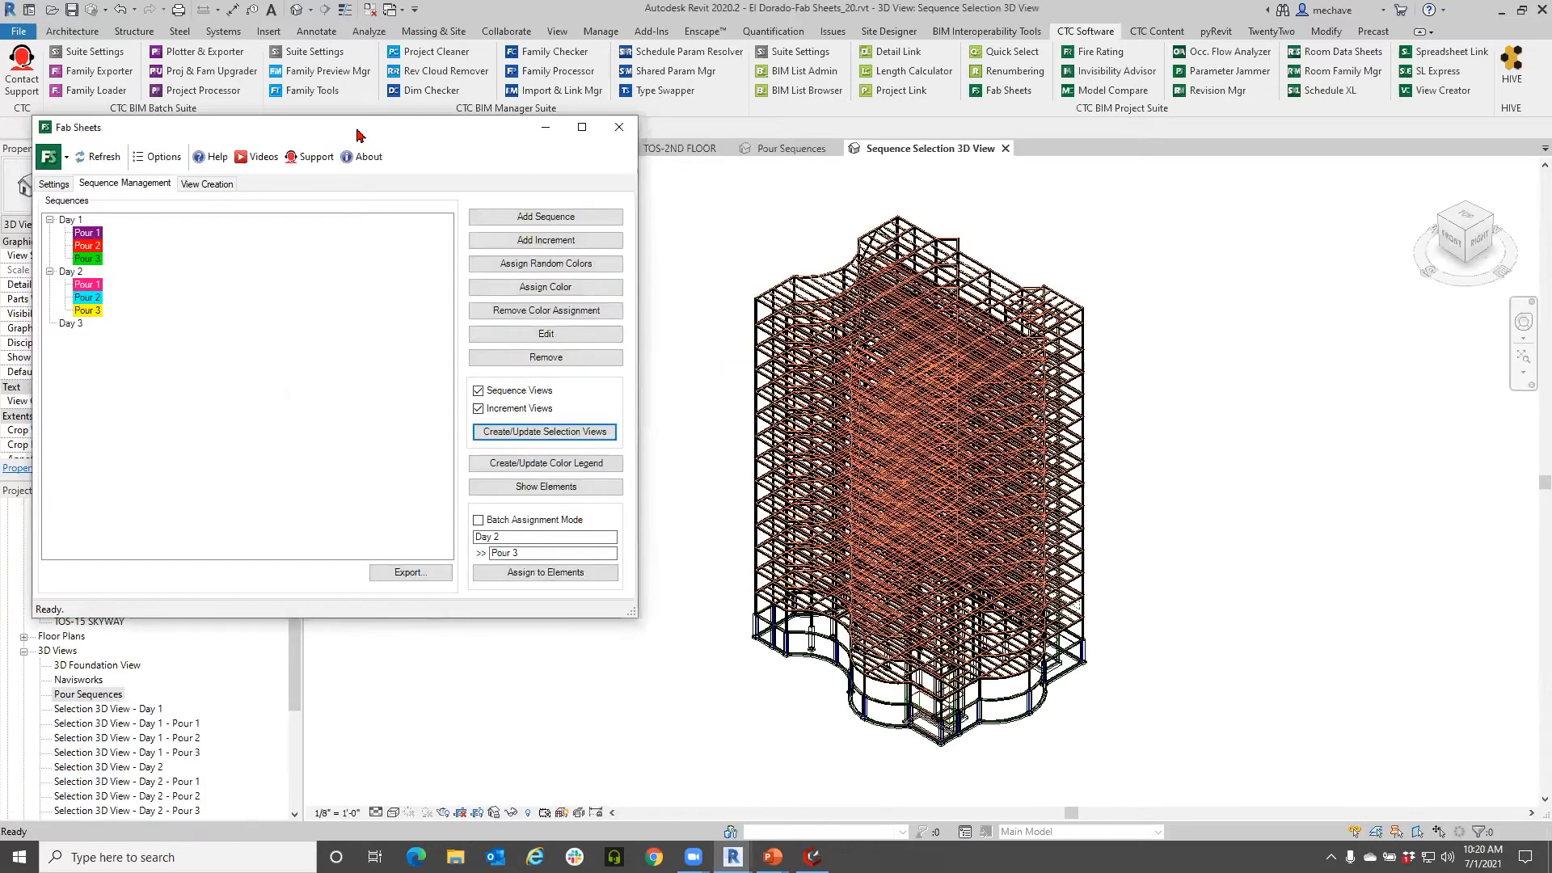
drag(354, 135, 876, 153)
scroll(148, 678, down, 1)
double_click(145, 666)
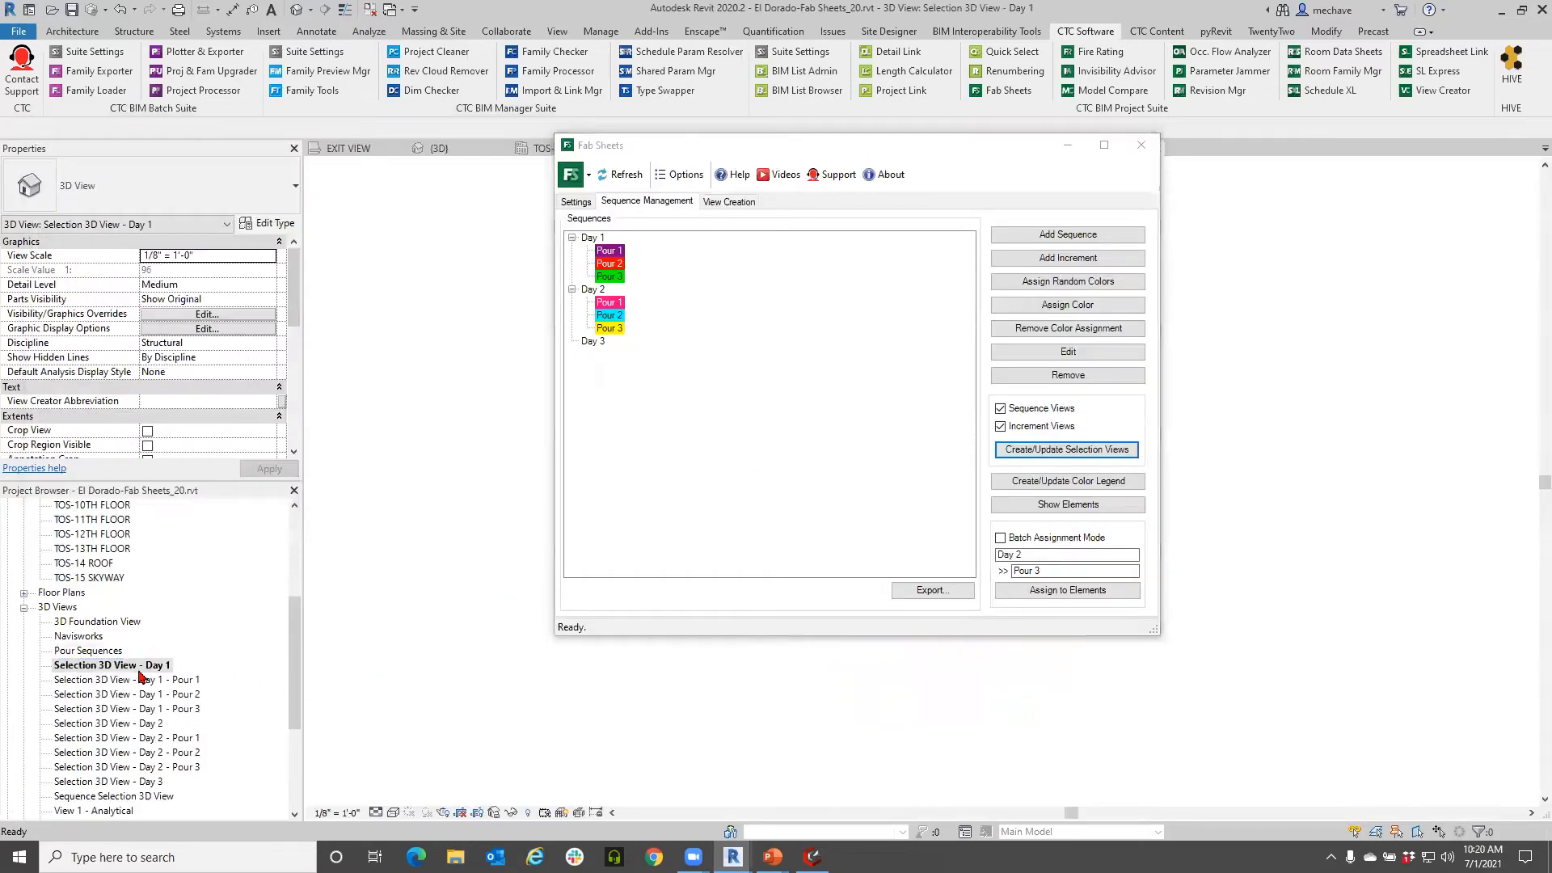
drag(979, 146, 1281, 138)
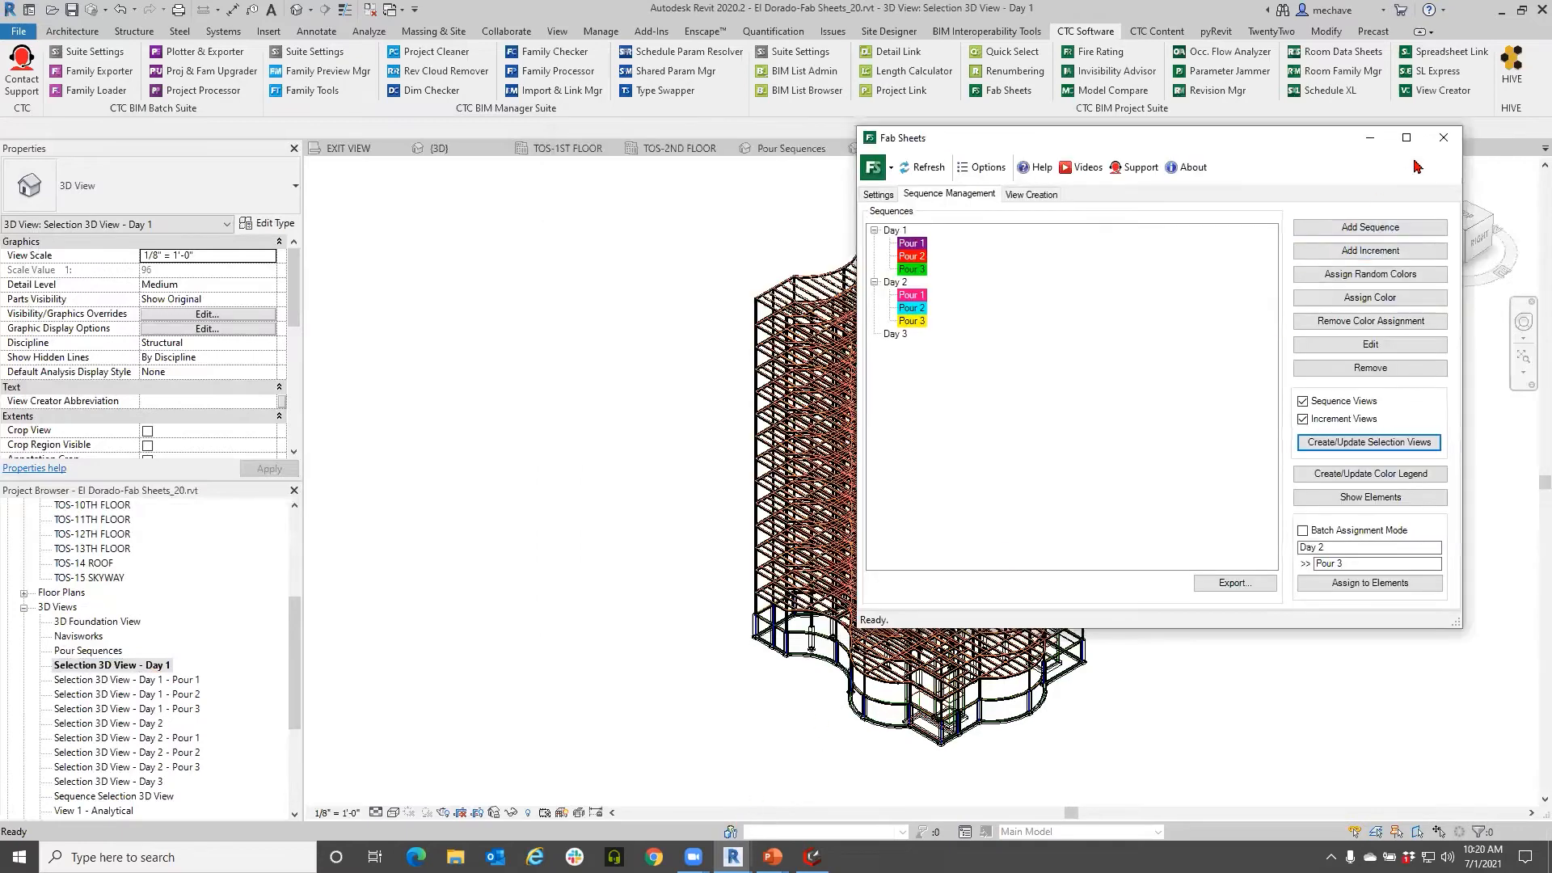
click(1444, 138)
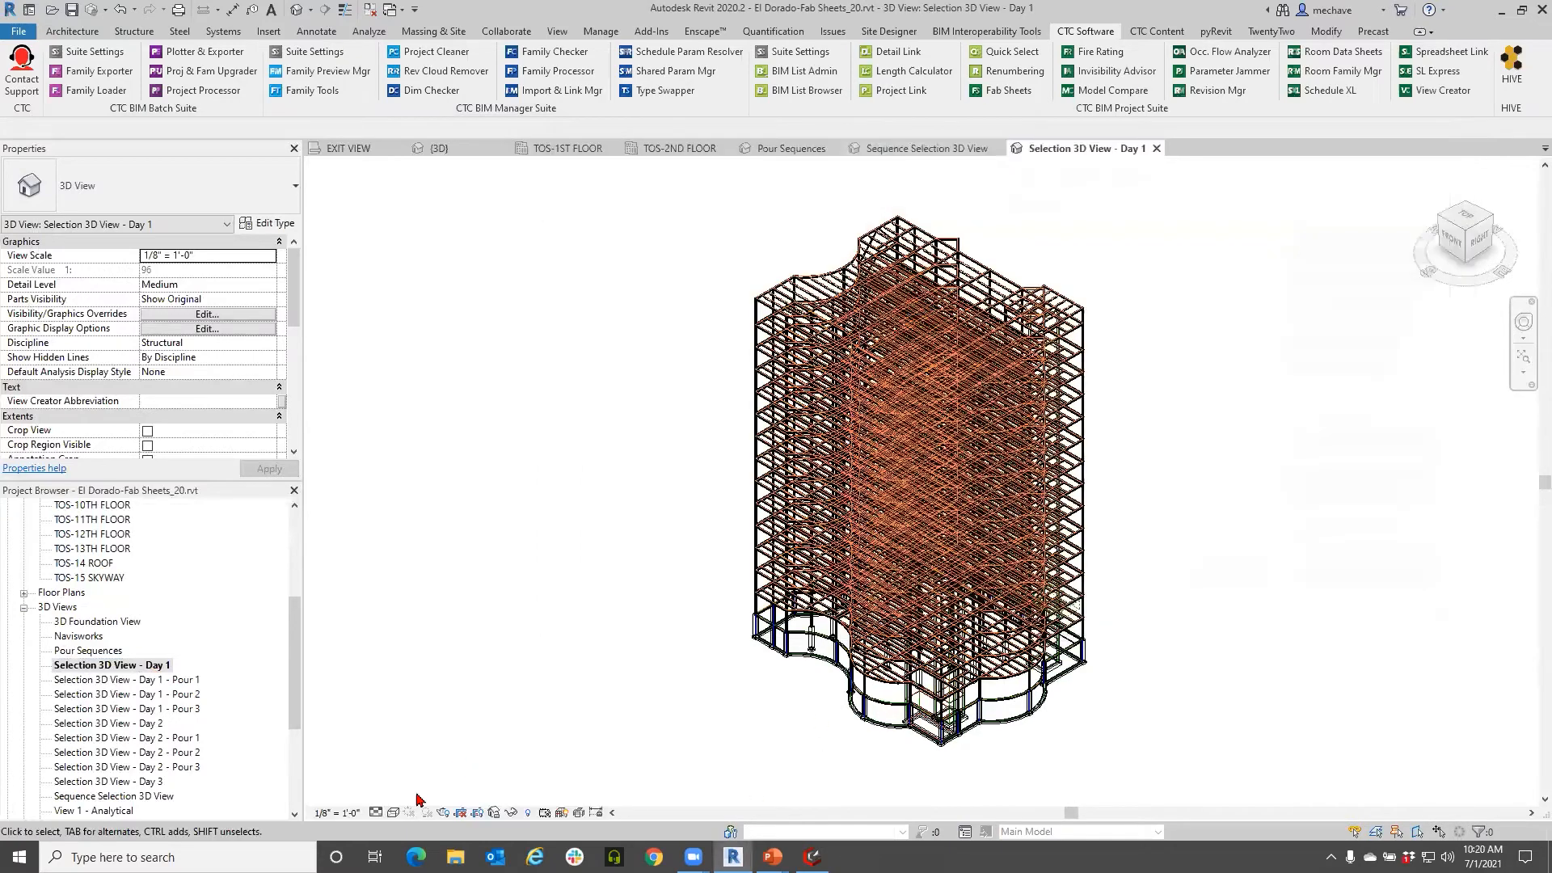
Step: Set the Day 1 selection view's visual style to Shaded and its Parts Visibility to Show Parts
click(393, 814)
click(430, 748)
middle_drag(662, 697, 483, 659)
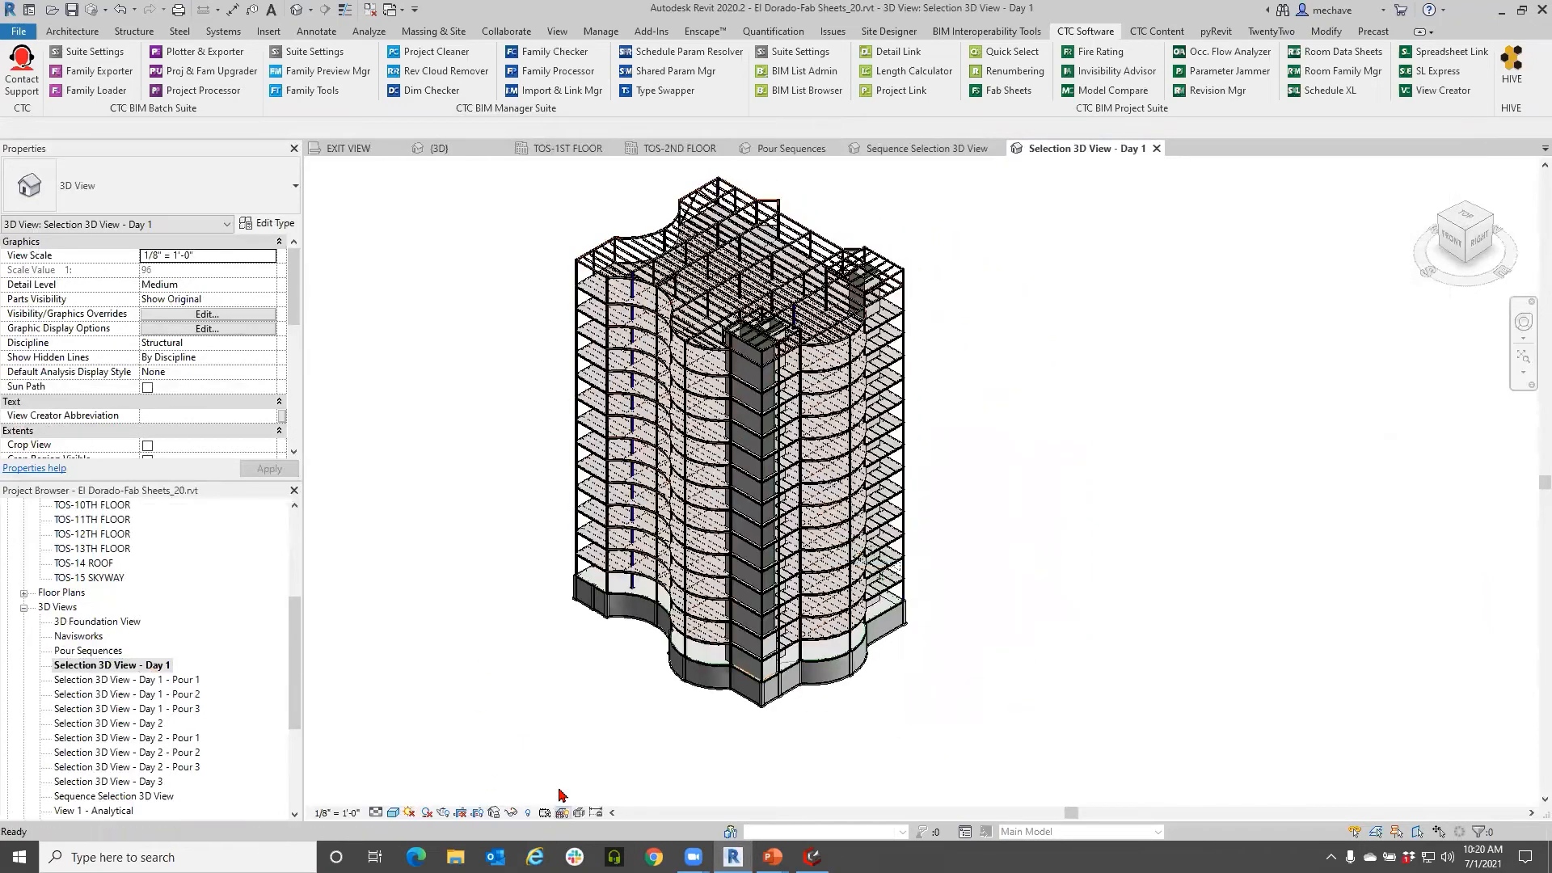
scroll(569, 745, up, 2)
shift+middle_drag(687, 736, 602, 756)
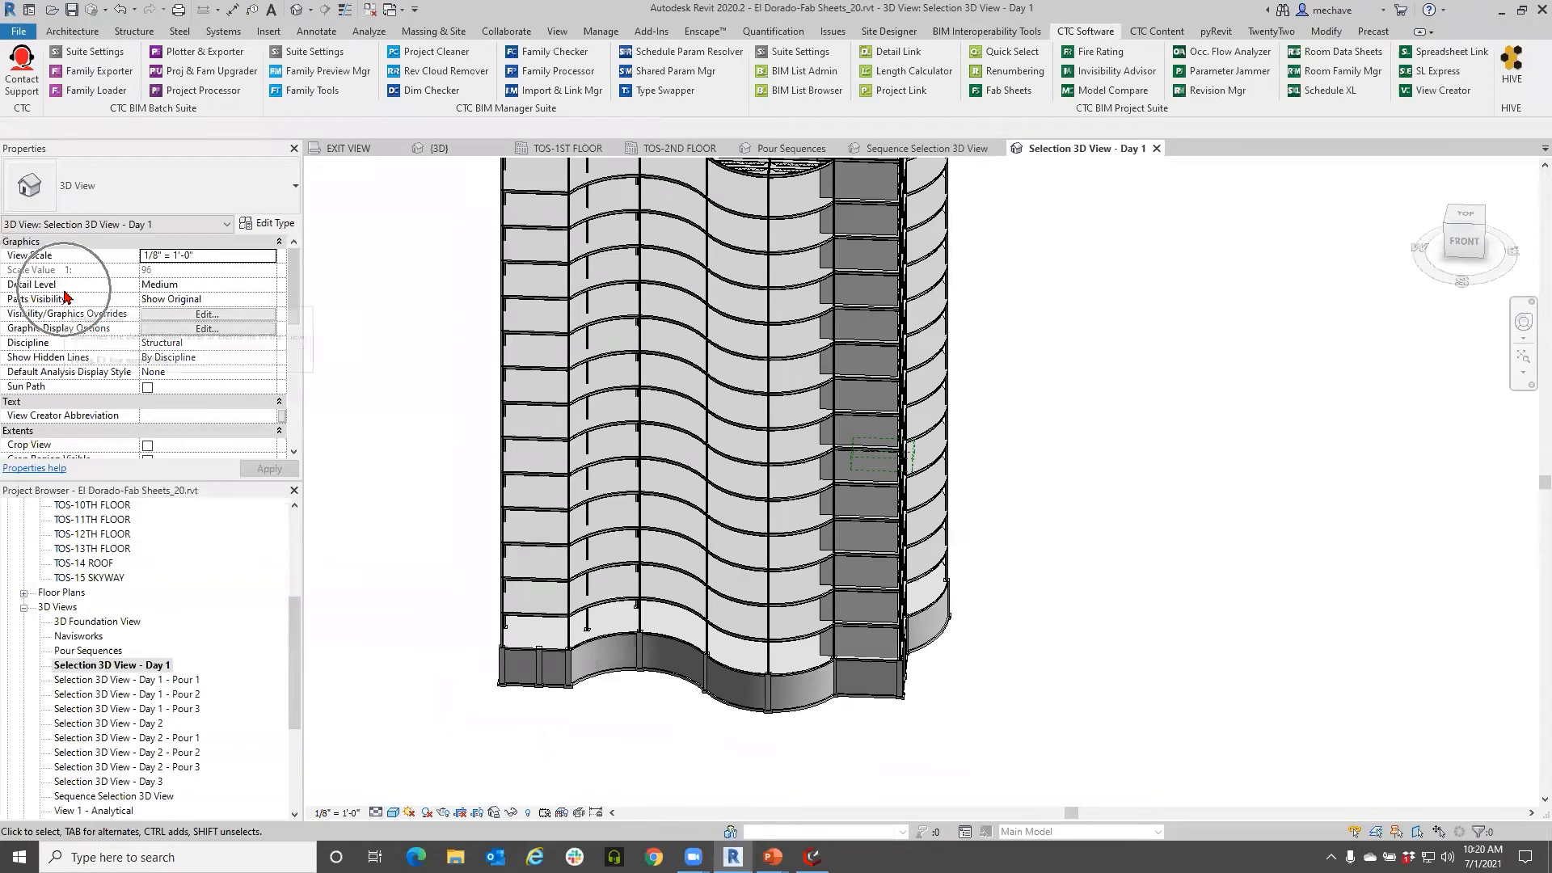
click(251, 300)
click(251, 301)
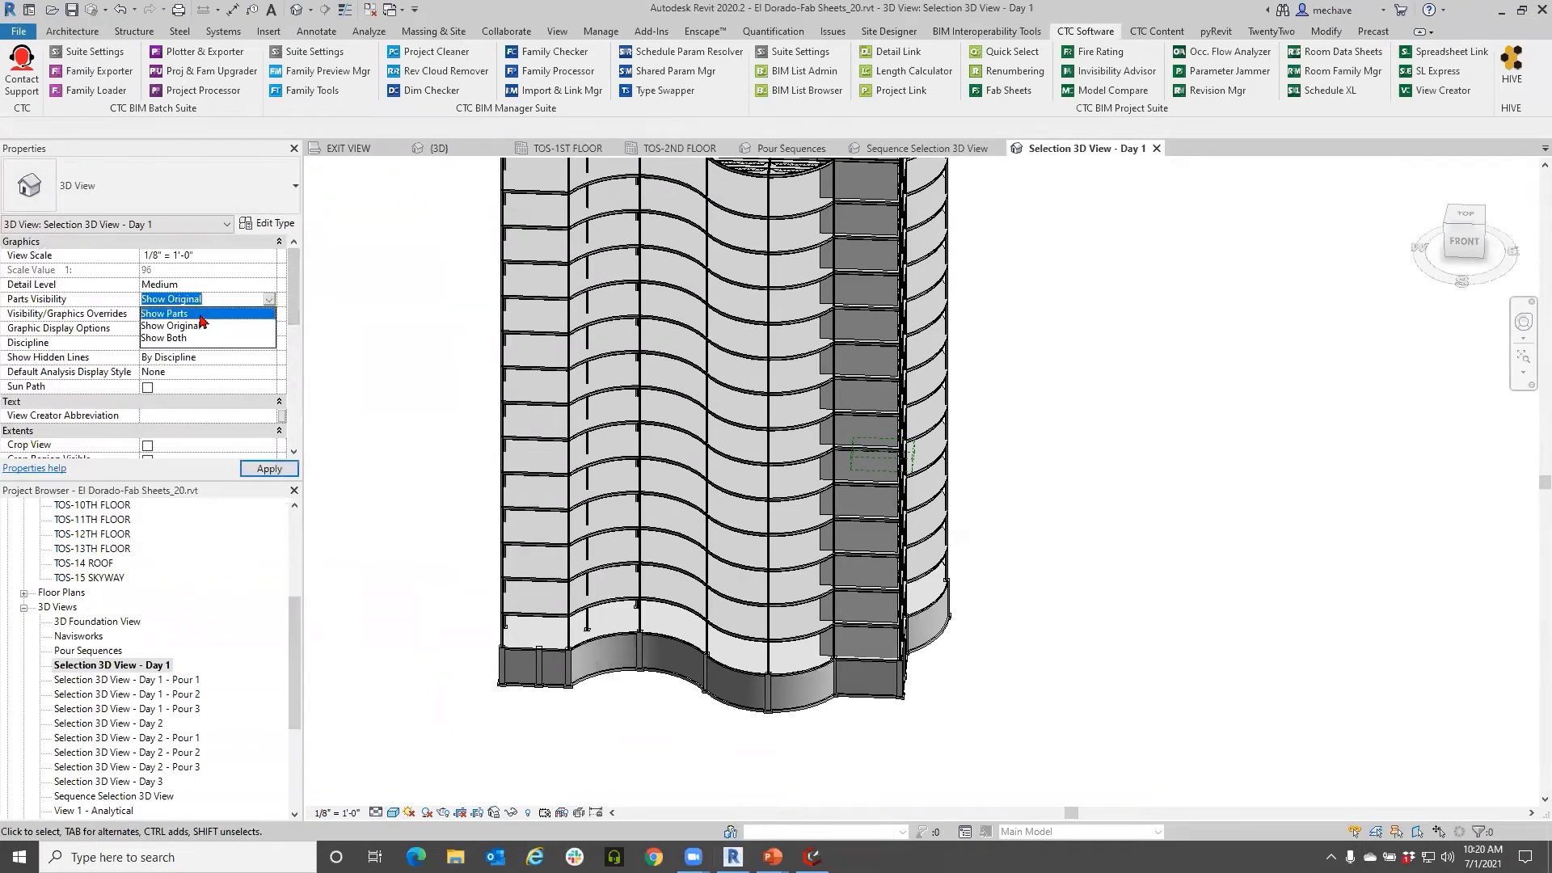
click(166, 314)
click(269, 469)
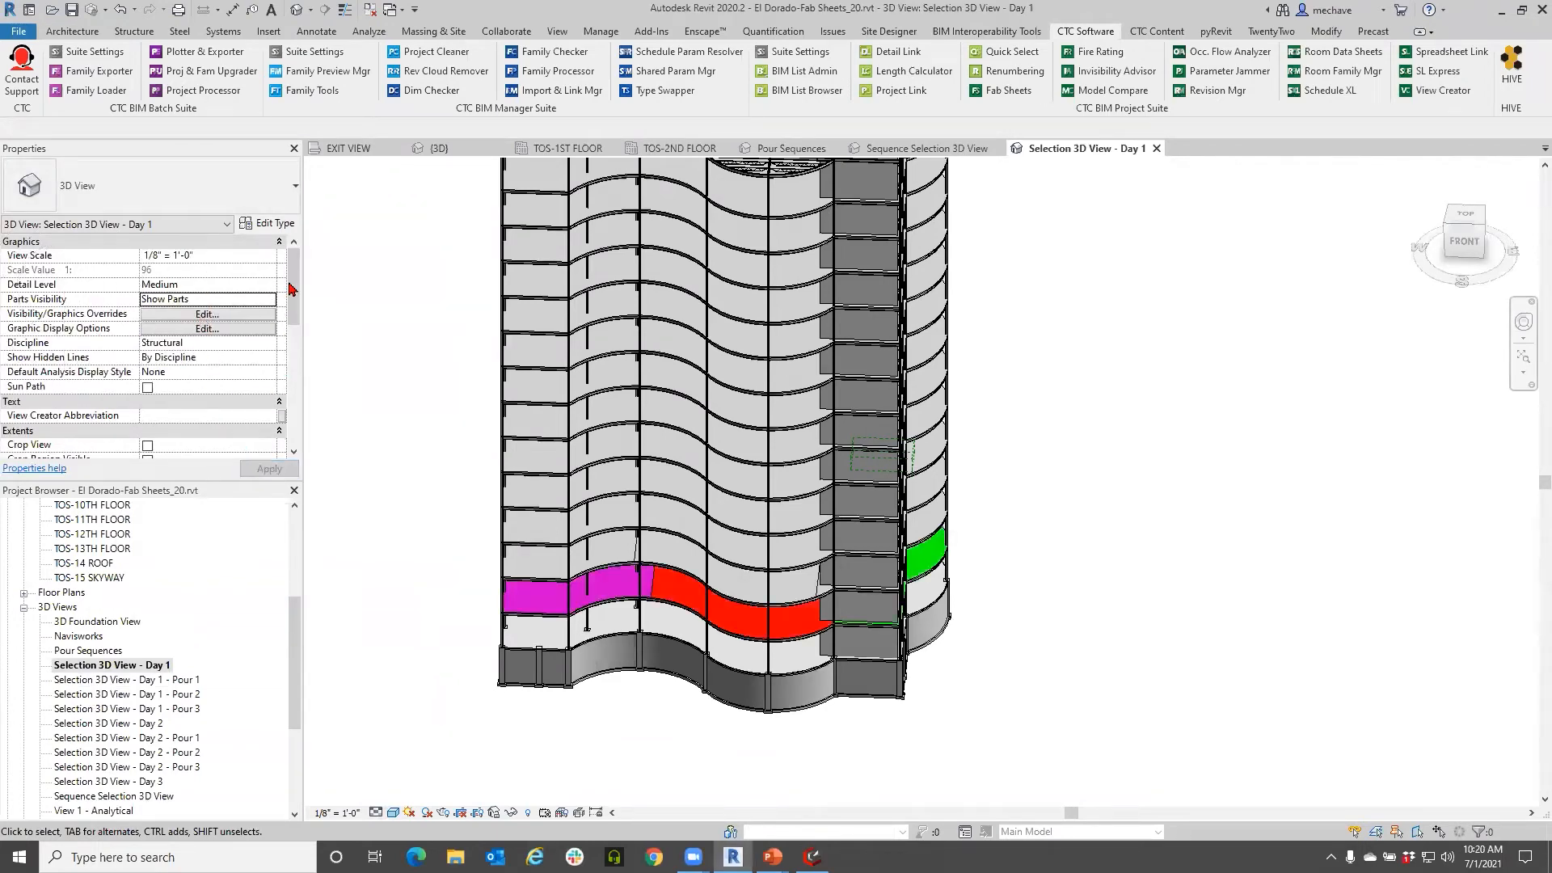
Step: Enable the section box in the Day 1 view and lower its top to just above the colored second-floor slab
drag(290, 291, 294, 391)
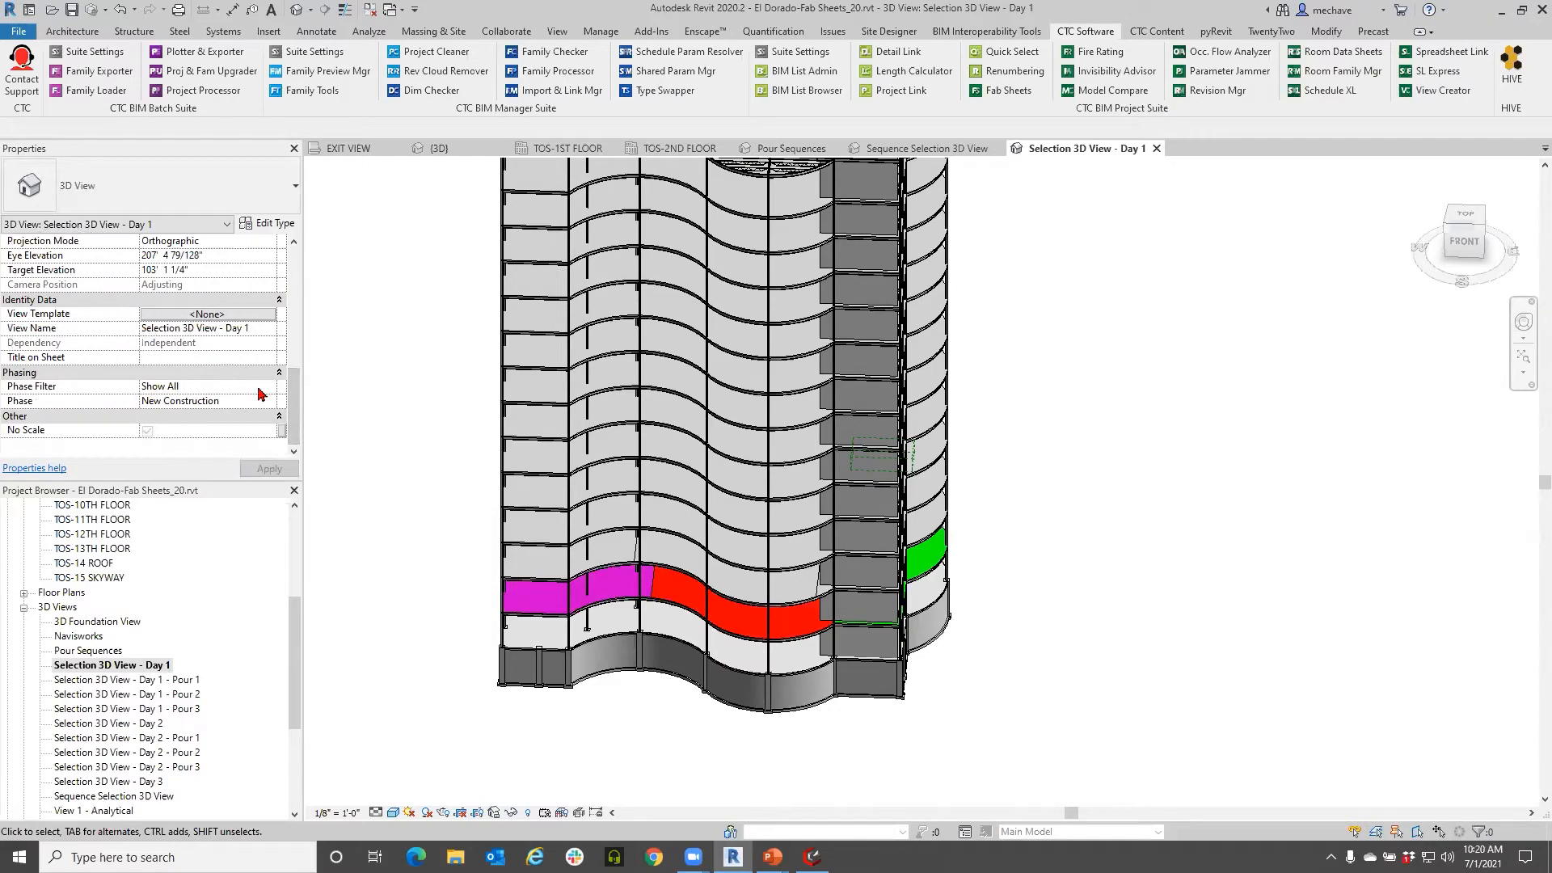
shift+middle_drag(526, 769, 820, 712)
scroll(177, 380, up, 3)
click(147, 315)
click(627, 244)
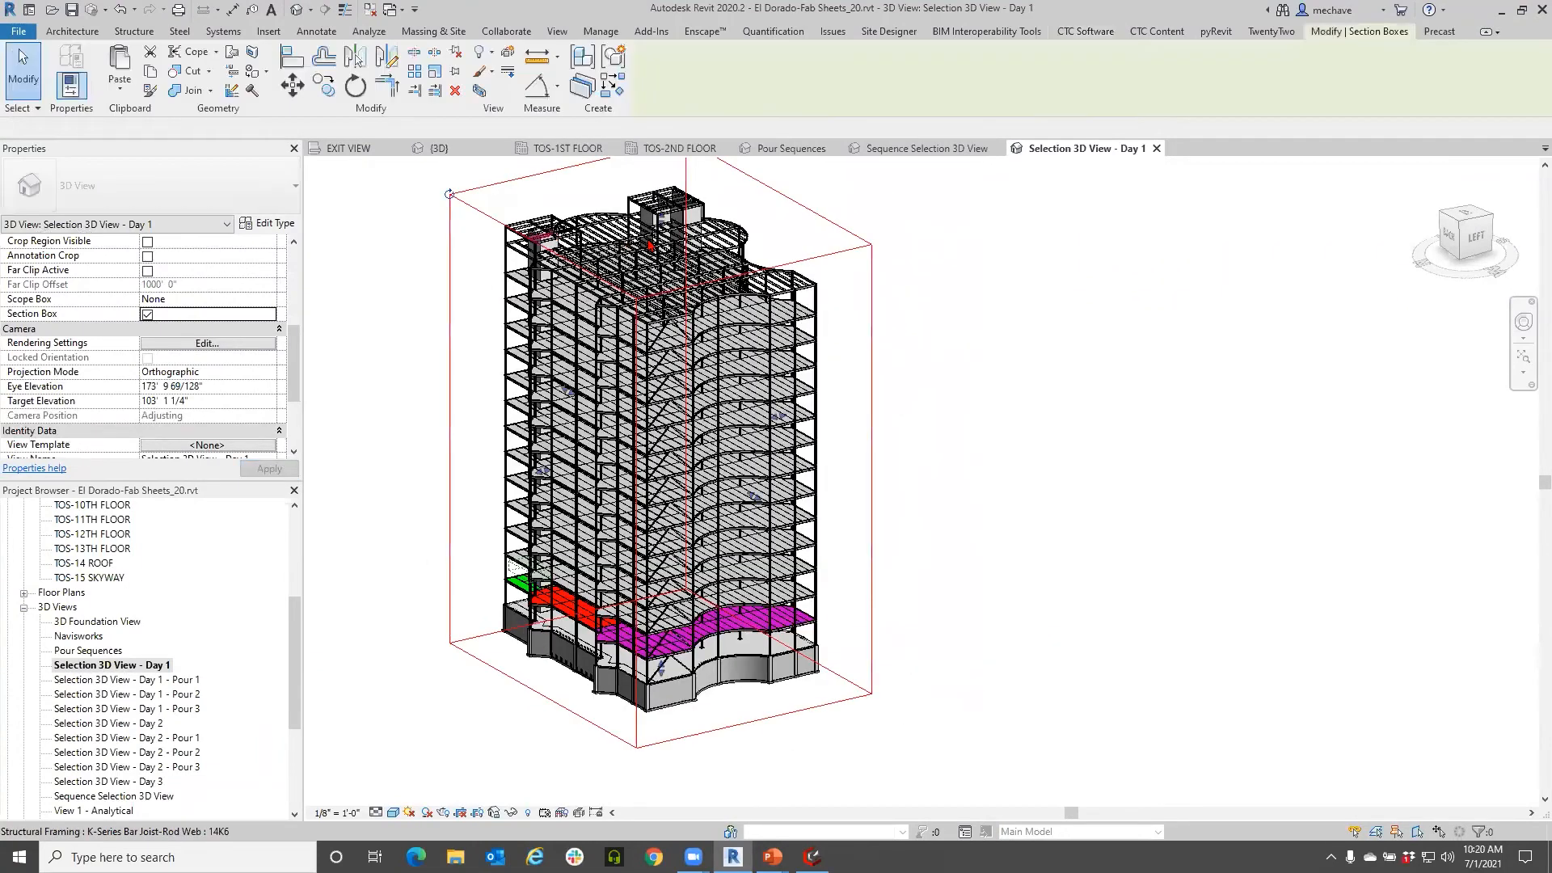
drag(627, 244, 682, 575)
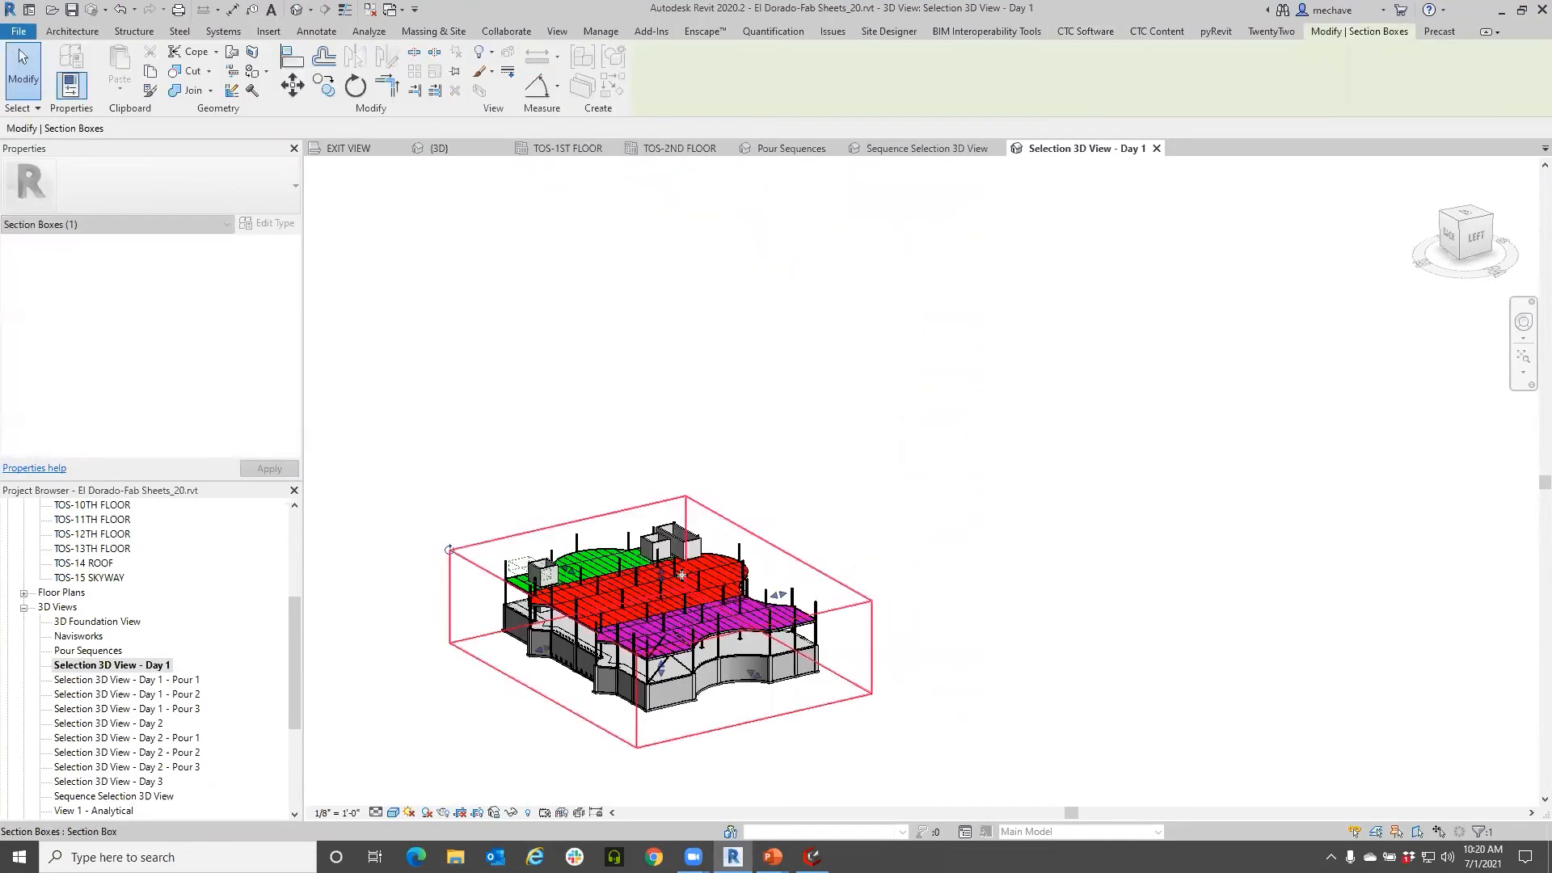
click(810, 734)
scroll(816, 731, up, 3)
shift+middle_drag(687, 768, 891, 763)
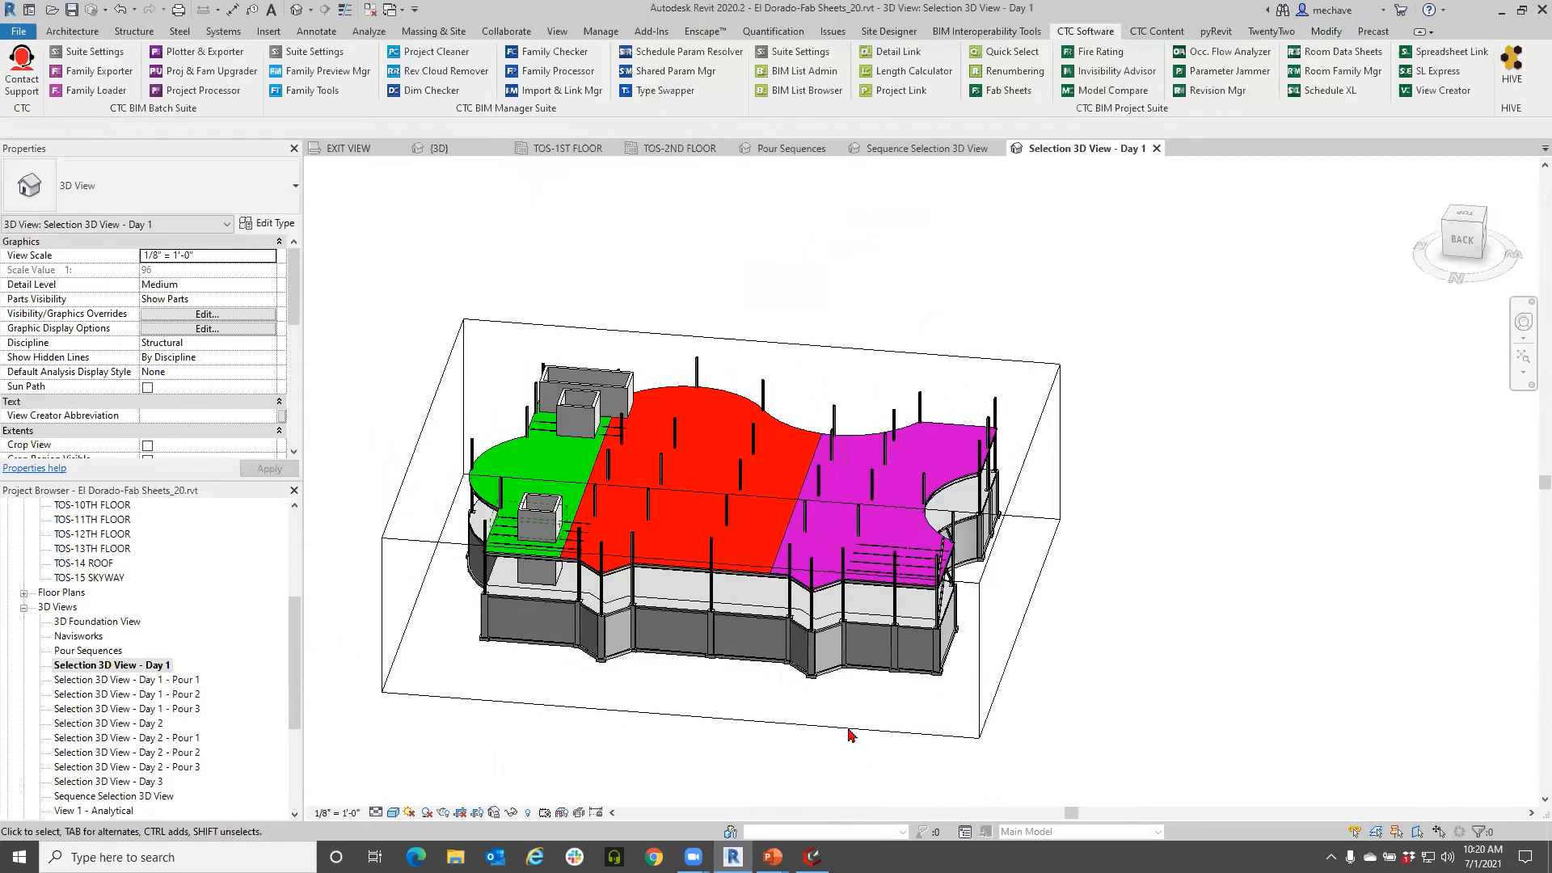
Step: Open Selection 3D View - Day 1 - Pour 1, display it shaded and set its Parts Visibility to Show Parts
double_click(153, 680)
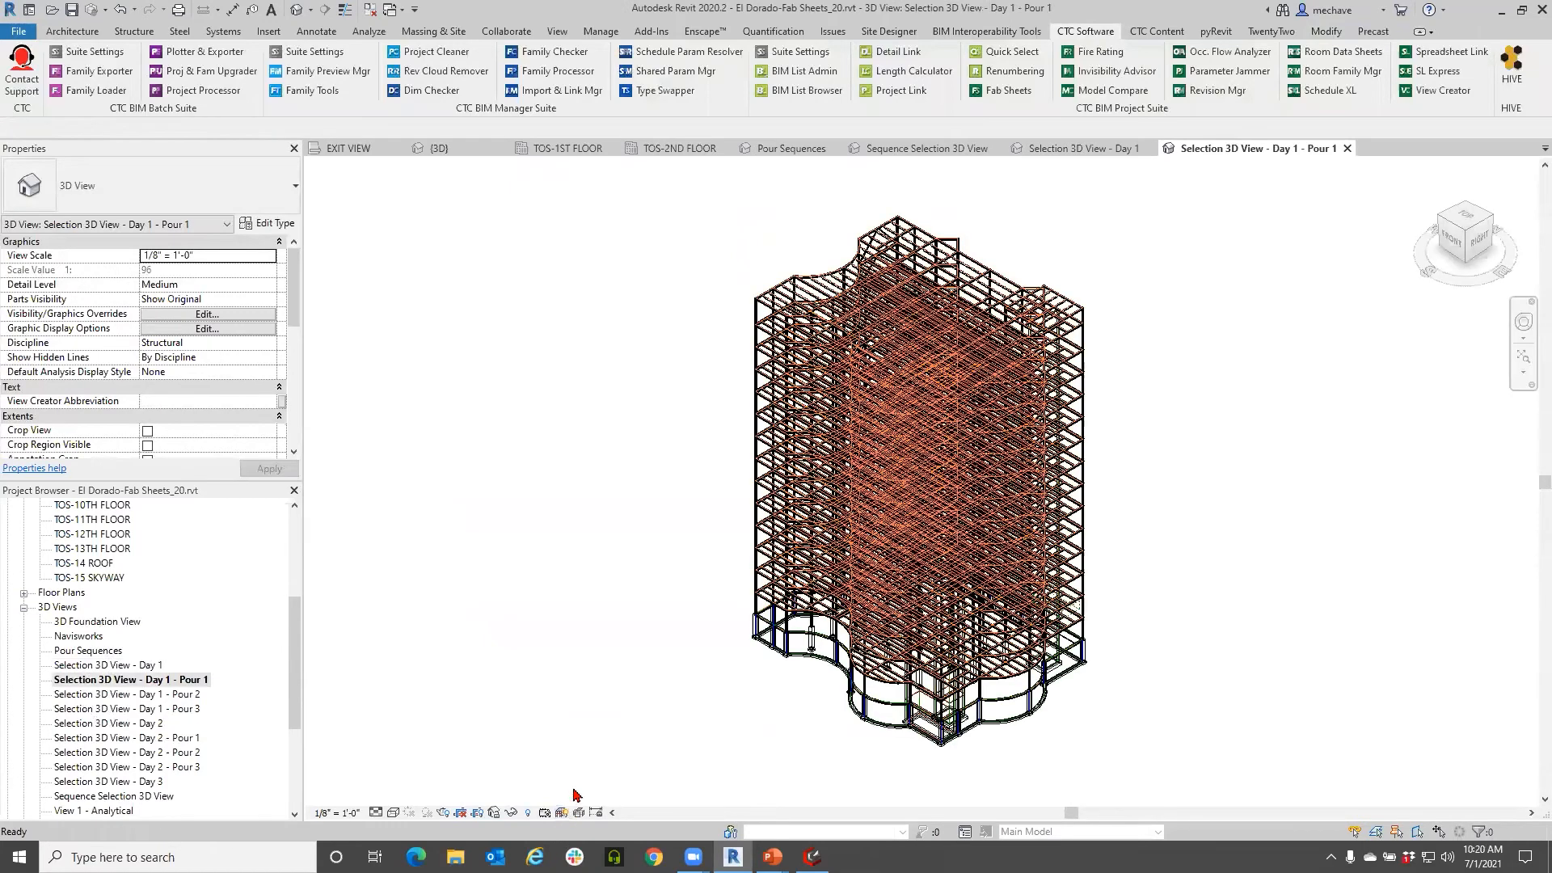
click(393, 812)
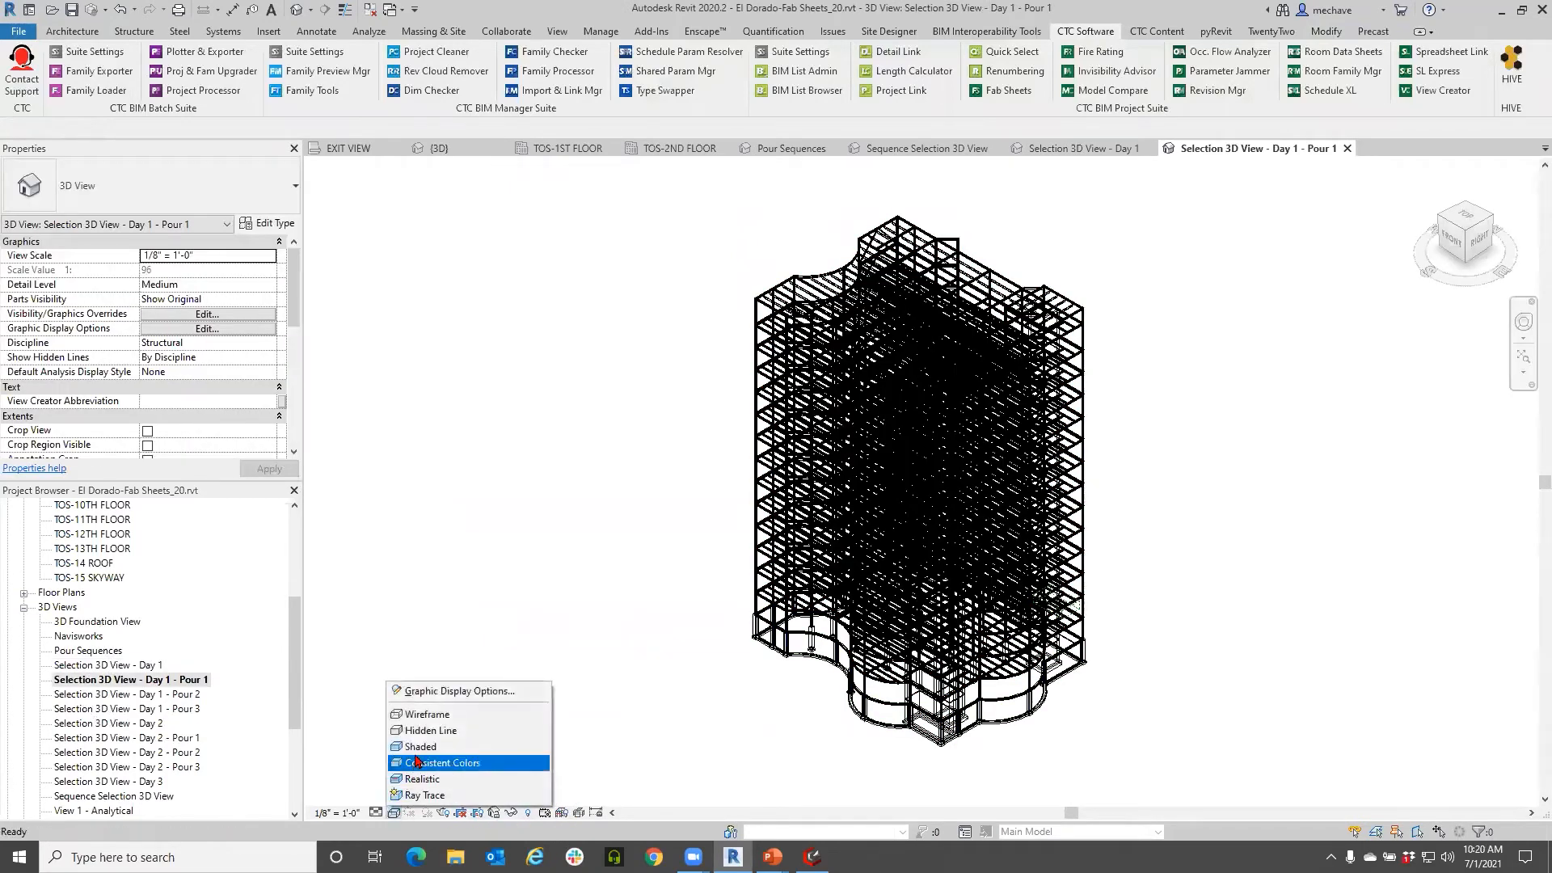
click(417, 760)
click(206, 299)
click(269, 299)
click(165, 313)
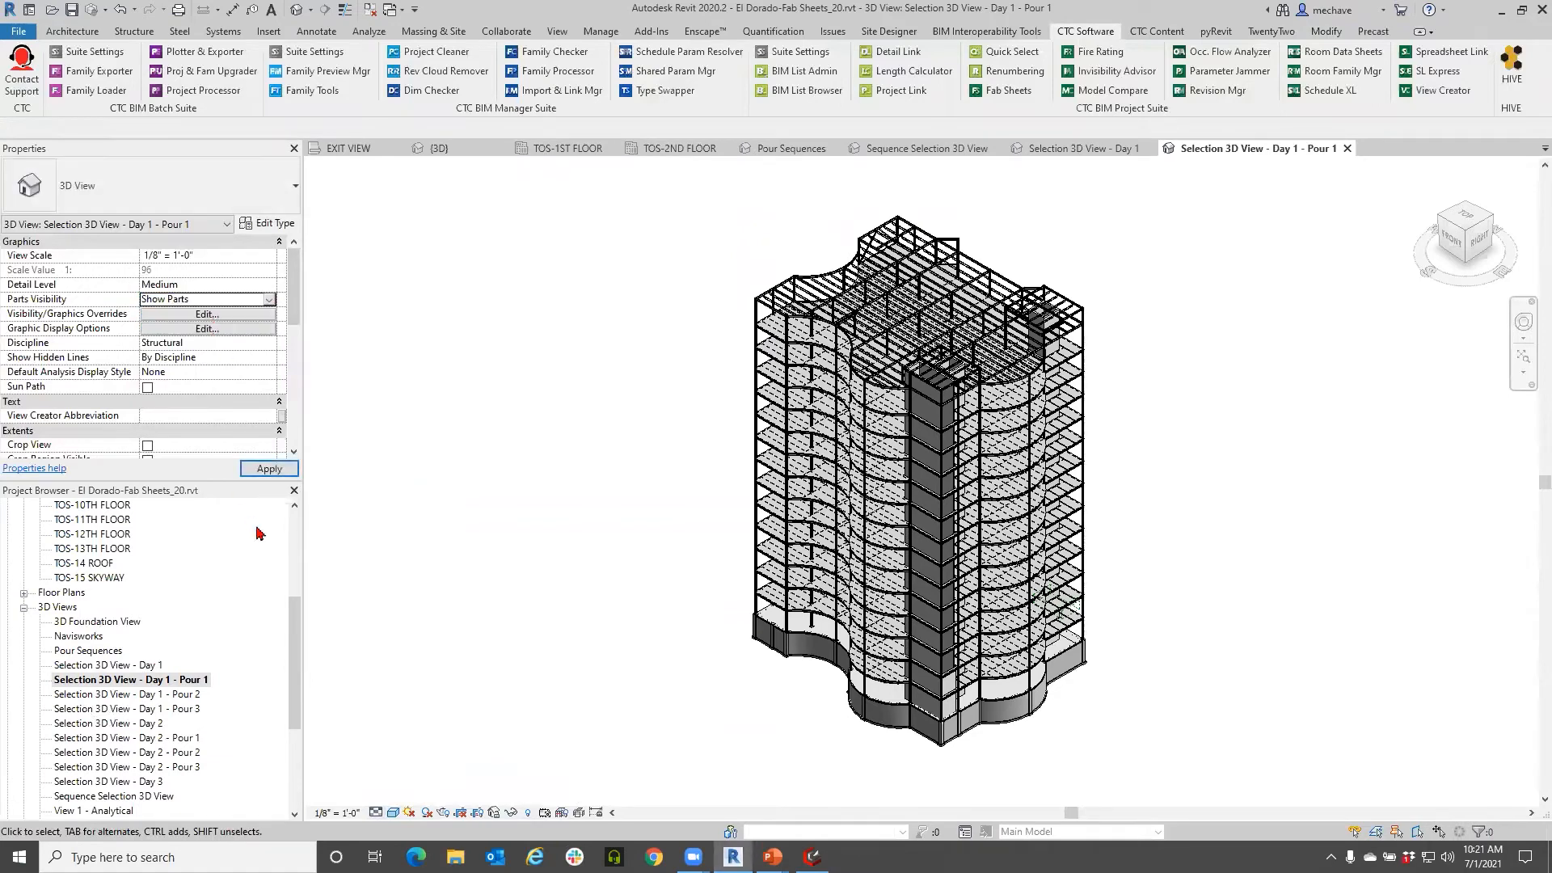
click(270, 468)
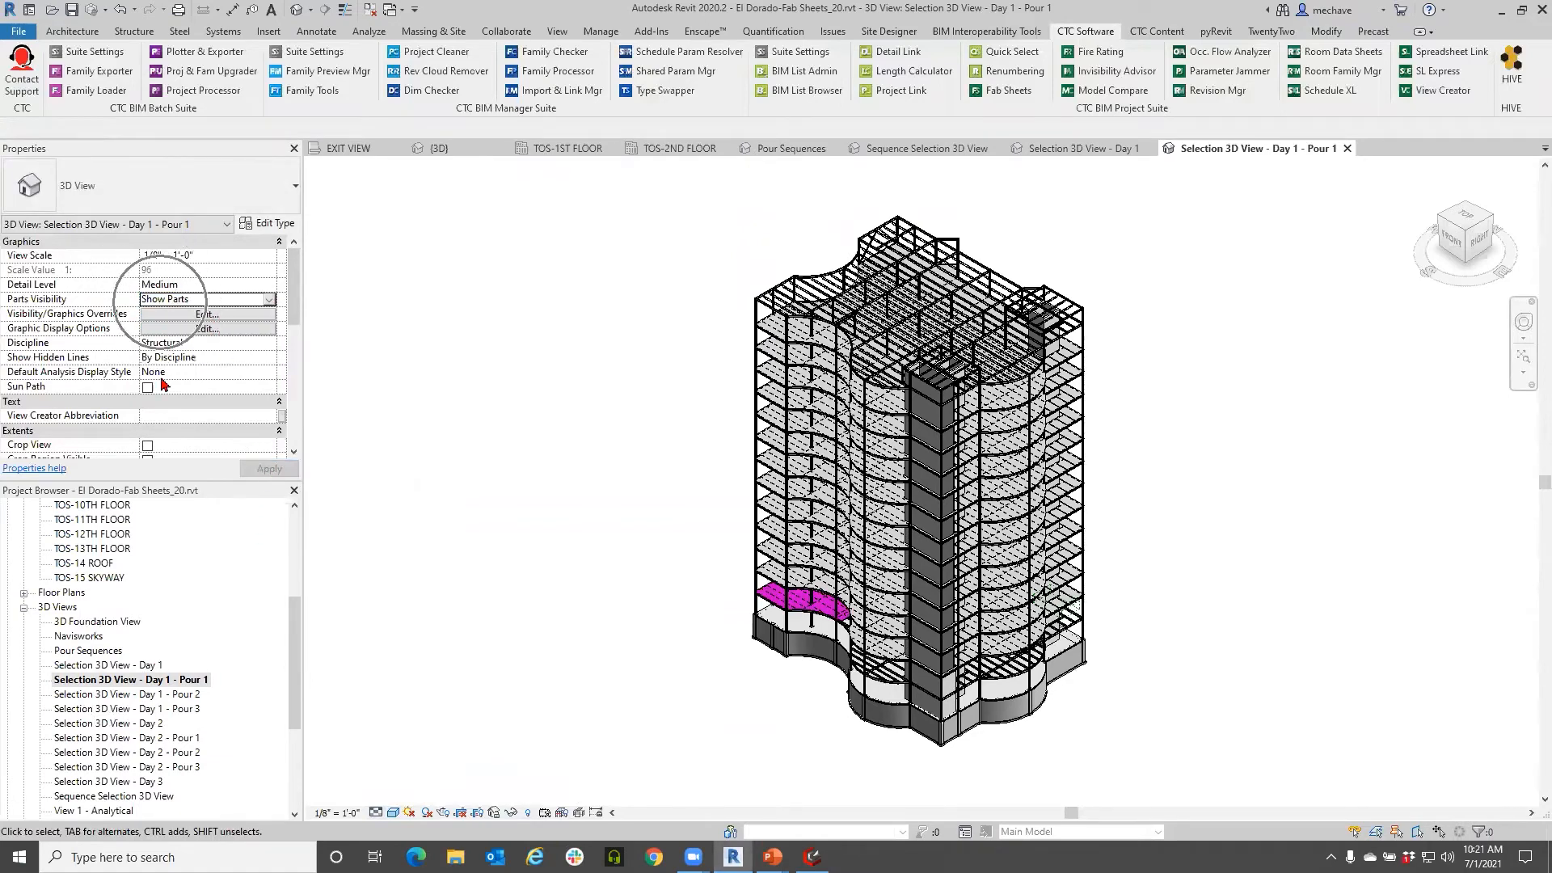
Step: Enable the section box in the Day 1 - Pour 1 view and lower its top to expose the magenta slab part
scroll(150, 424, down, 3)
click(147, 417)
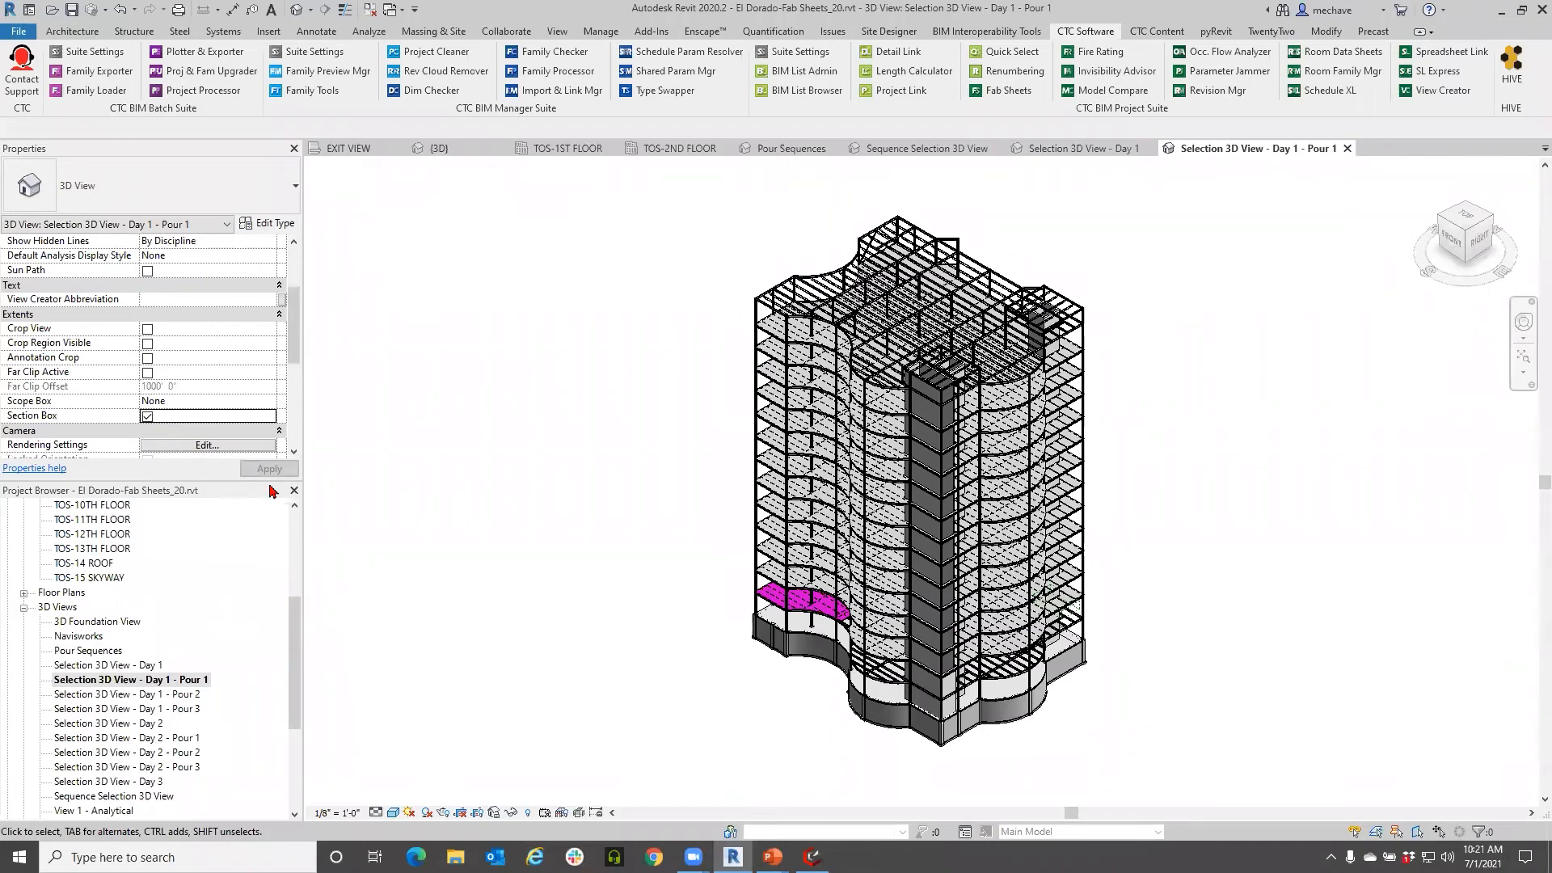
middle_drag(662, 585, 437, 624)
click(482, 318)
drag(697, 326, 704, 679)
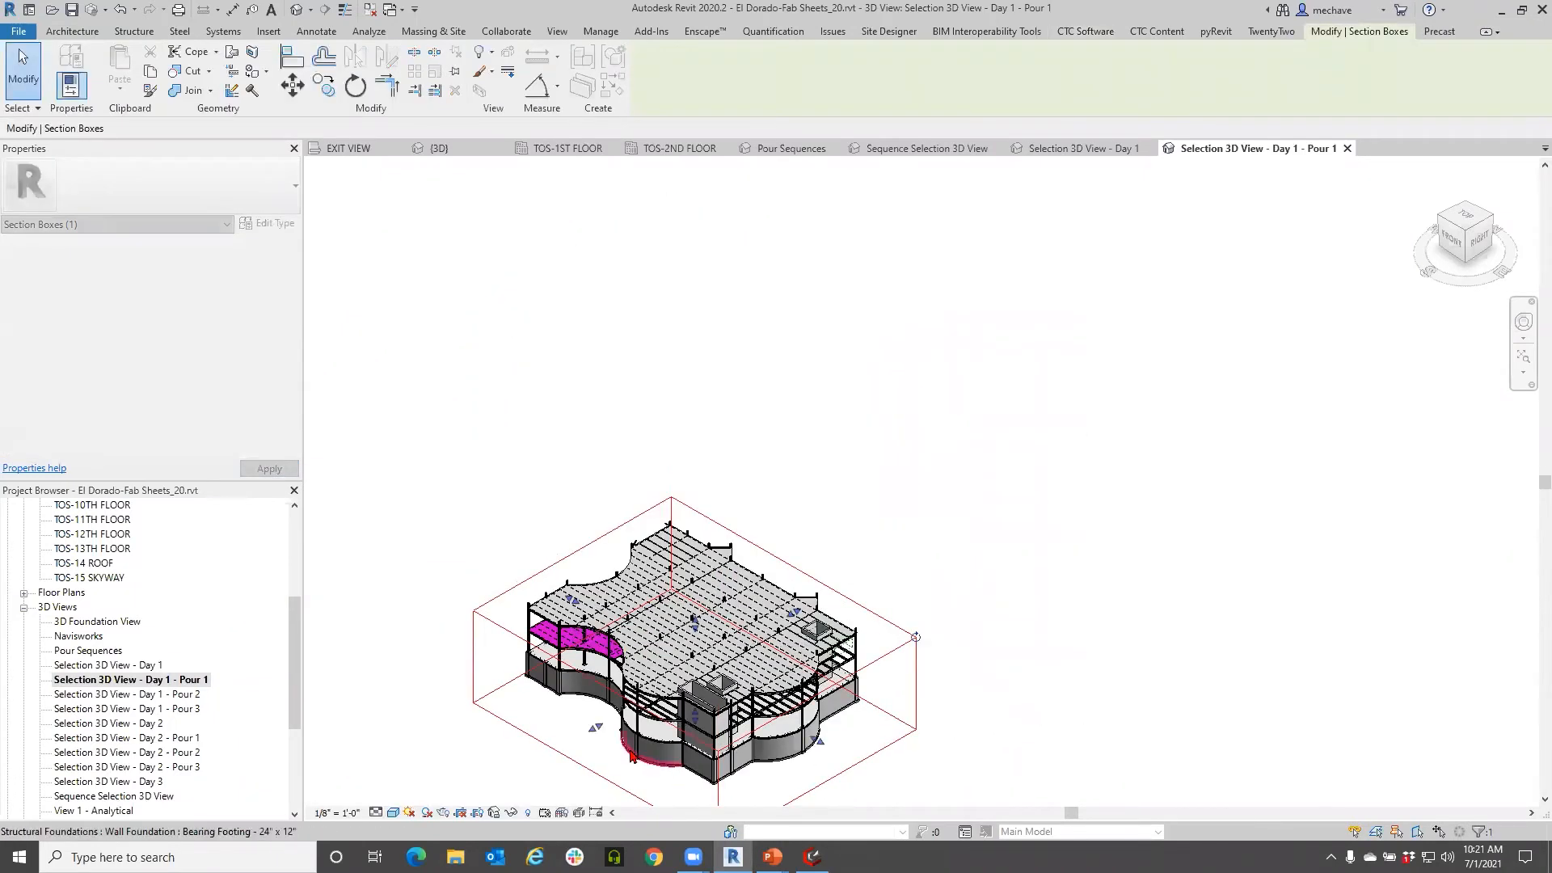
scroll(664, 683, up, 3)
drag(727, 558, 513, 682)
middle_drag(512, 682, 703, 578)
click(362, 719)
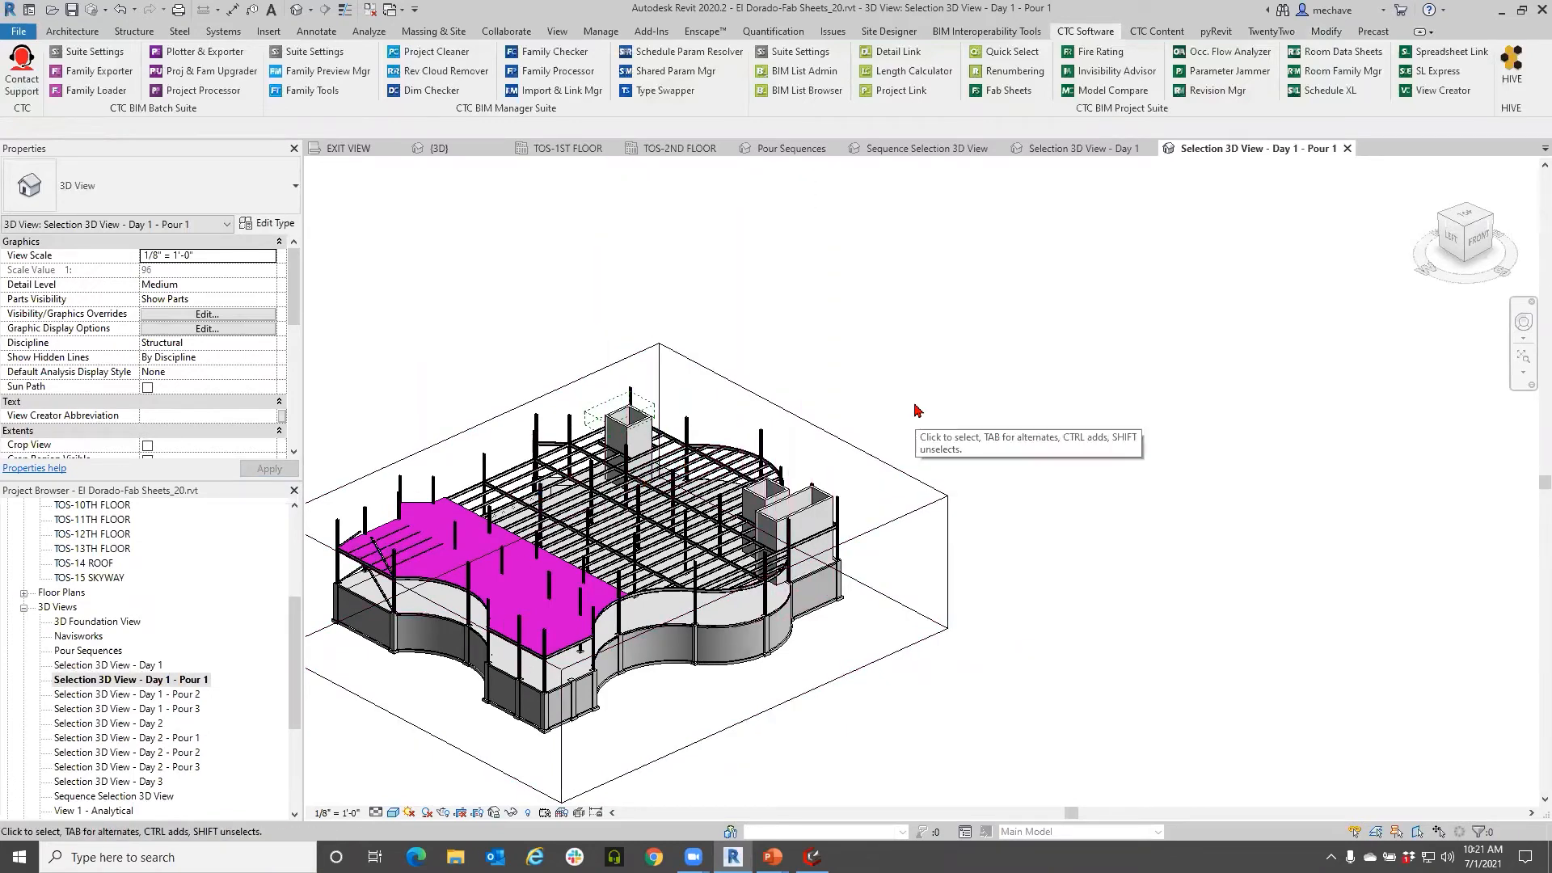
shift+middle_drag(980, 433, 733, 483)
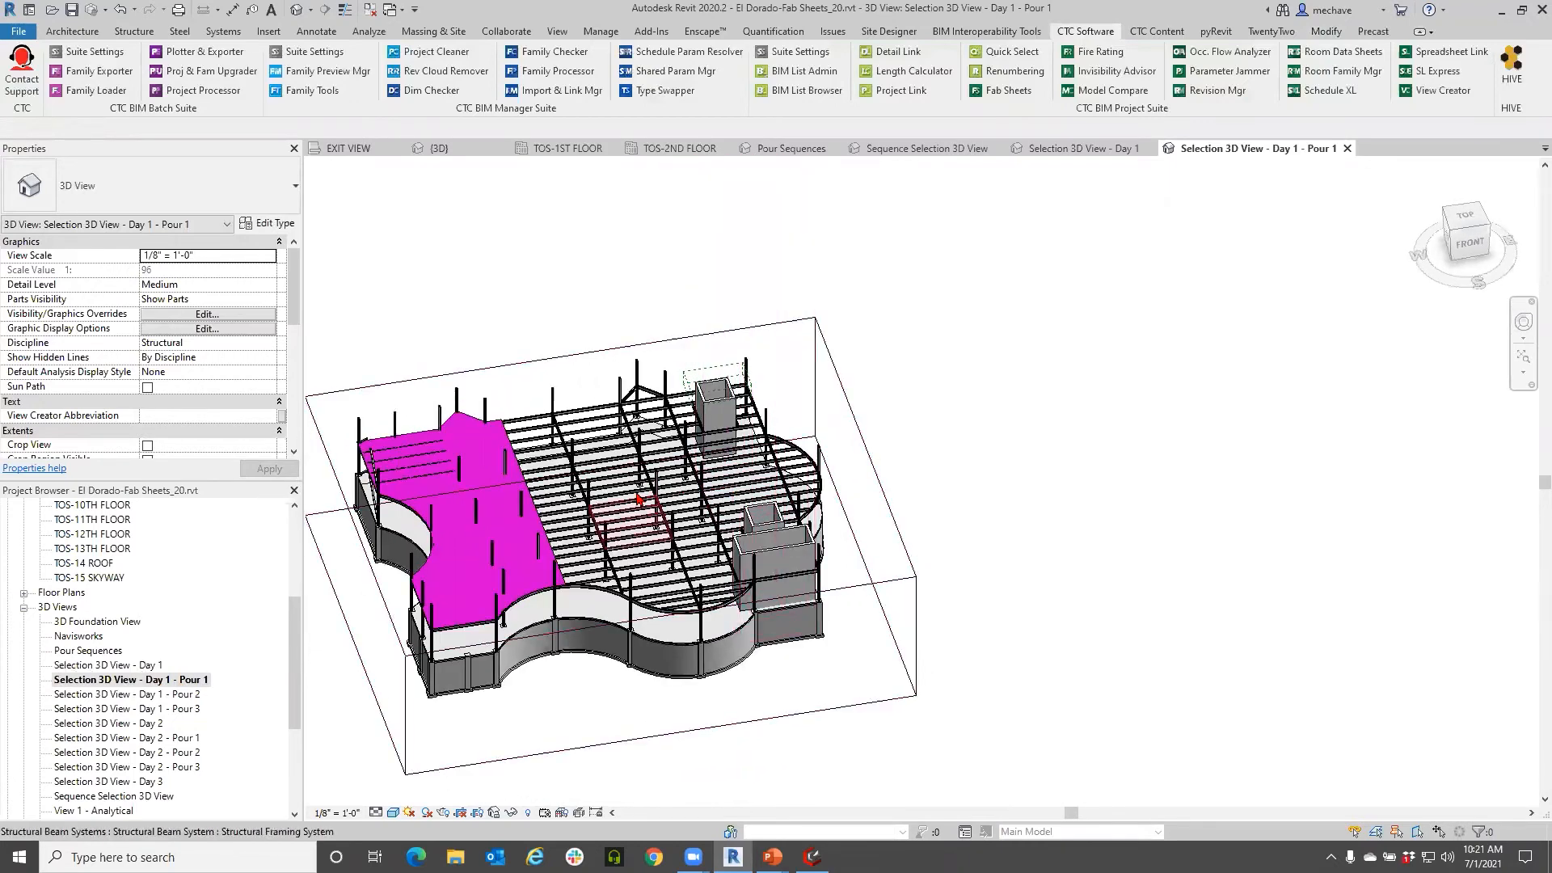
Step: Open Selection 3D View - Day 1 - Pour 2, display it shaded and set its Parts Visibility to Show Parts
middle_drag(622, 501, 755, 490)
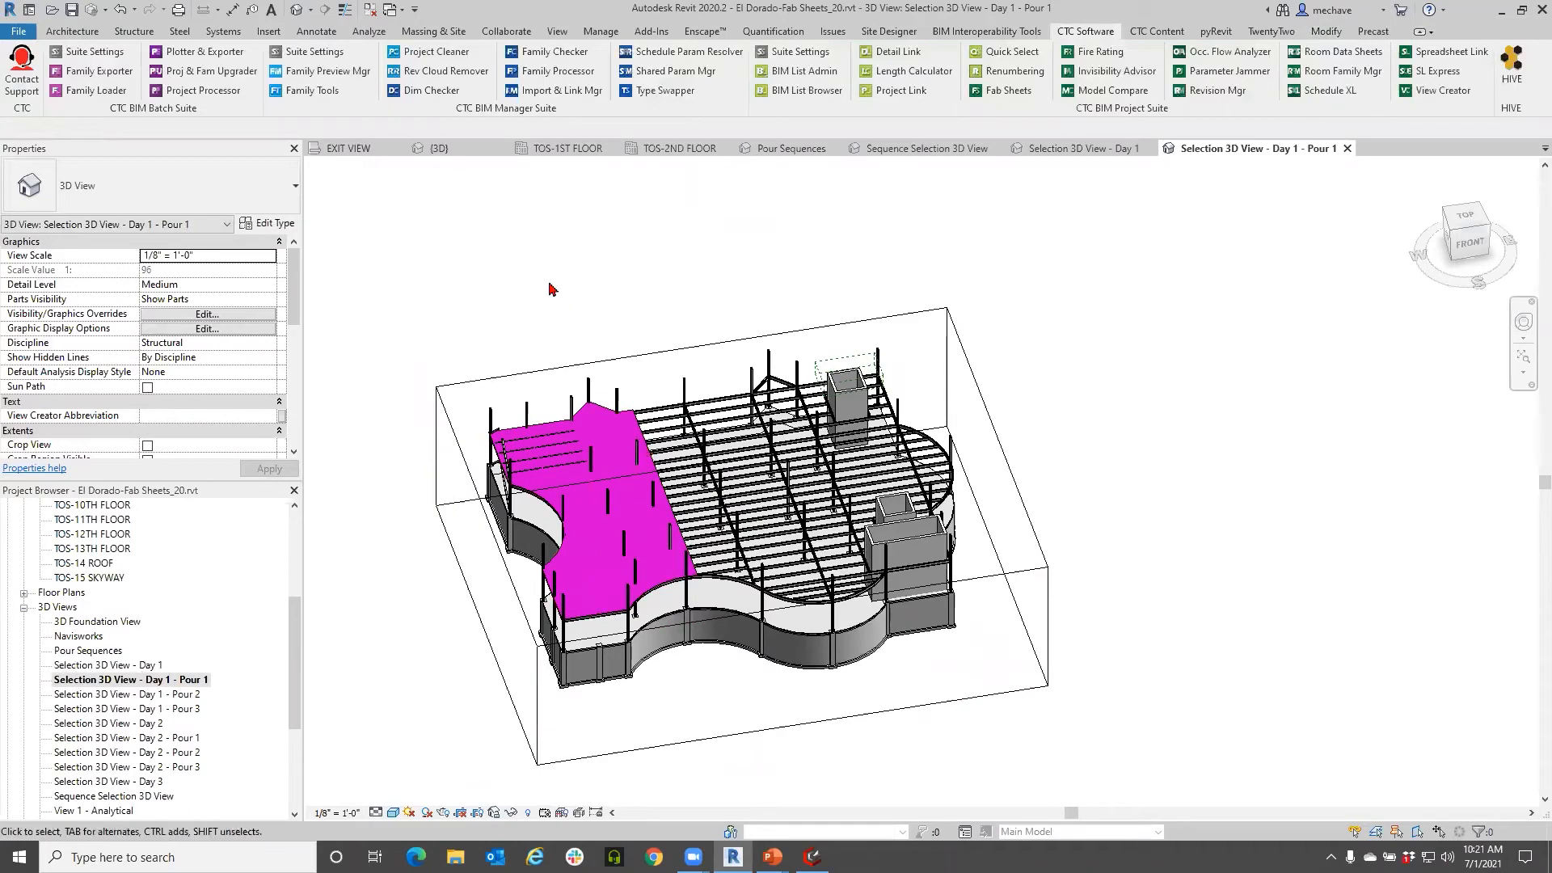
double_click(185, 695)
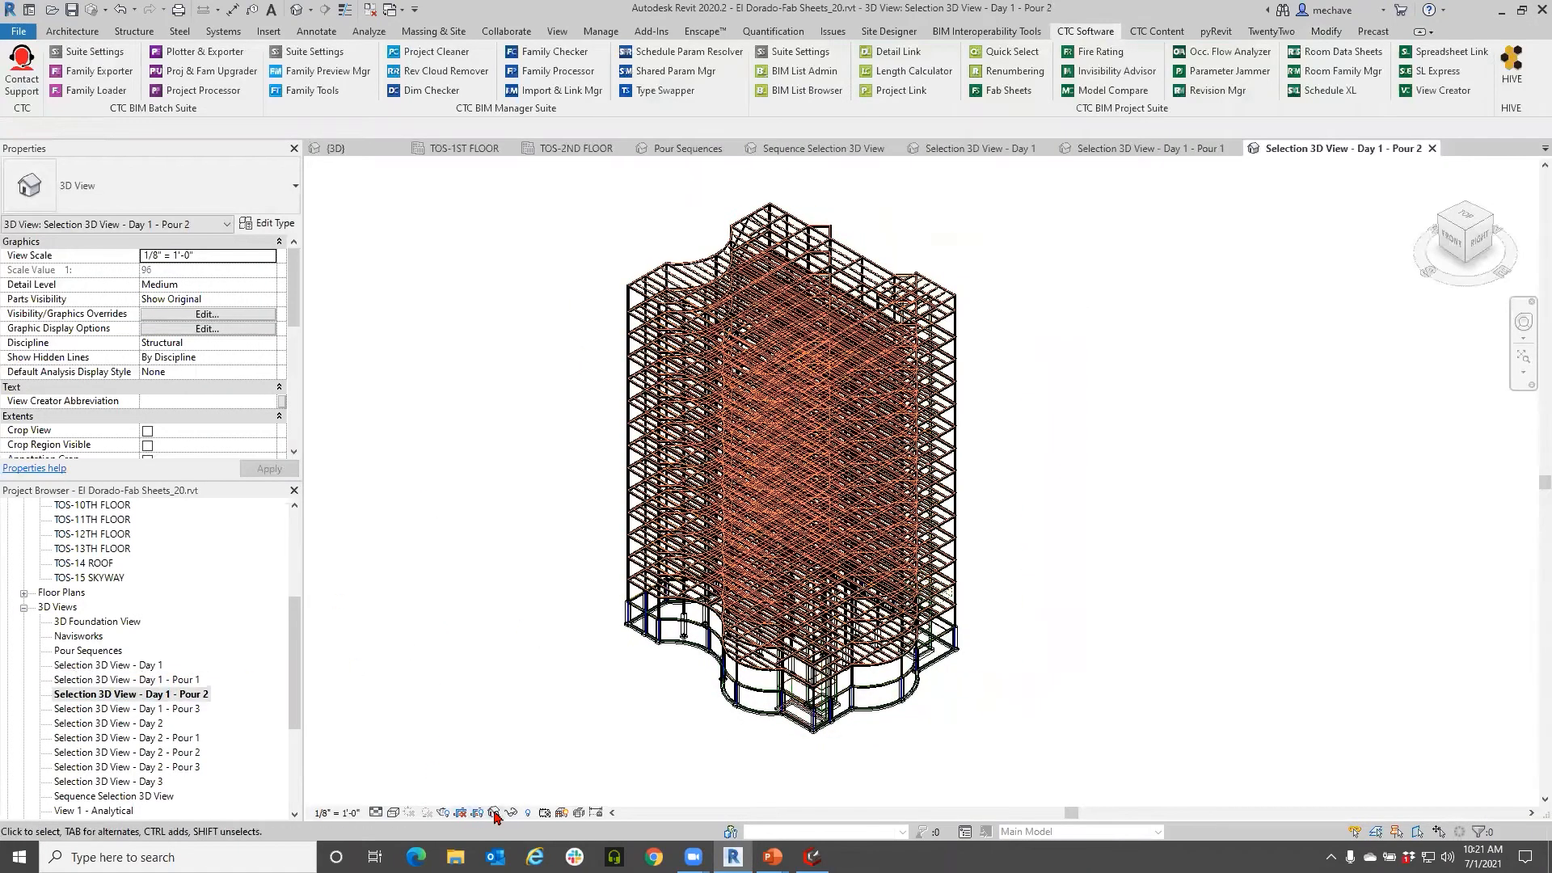
click(393, 813)
click(416, 750)
click(377, 812)
click(405, 778)
click(211, 299)
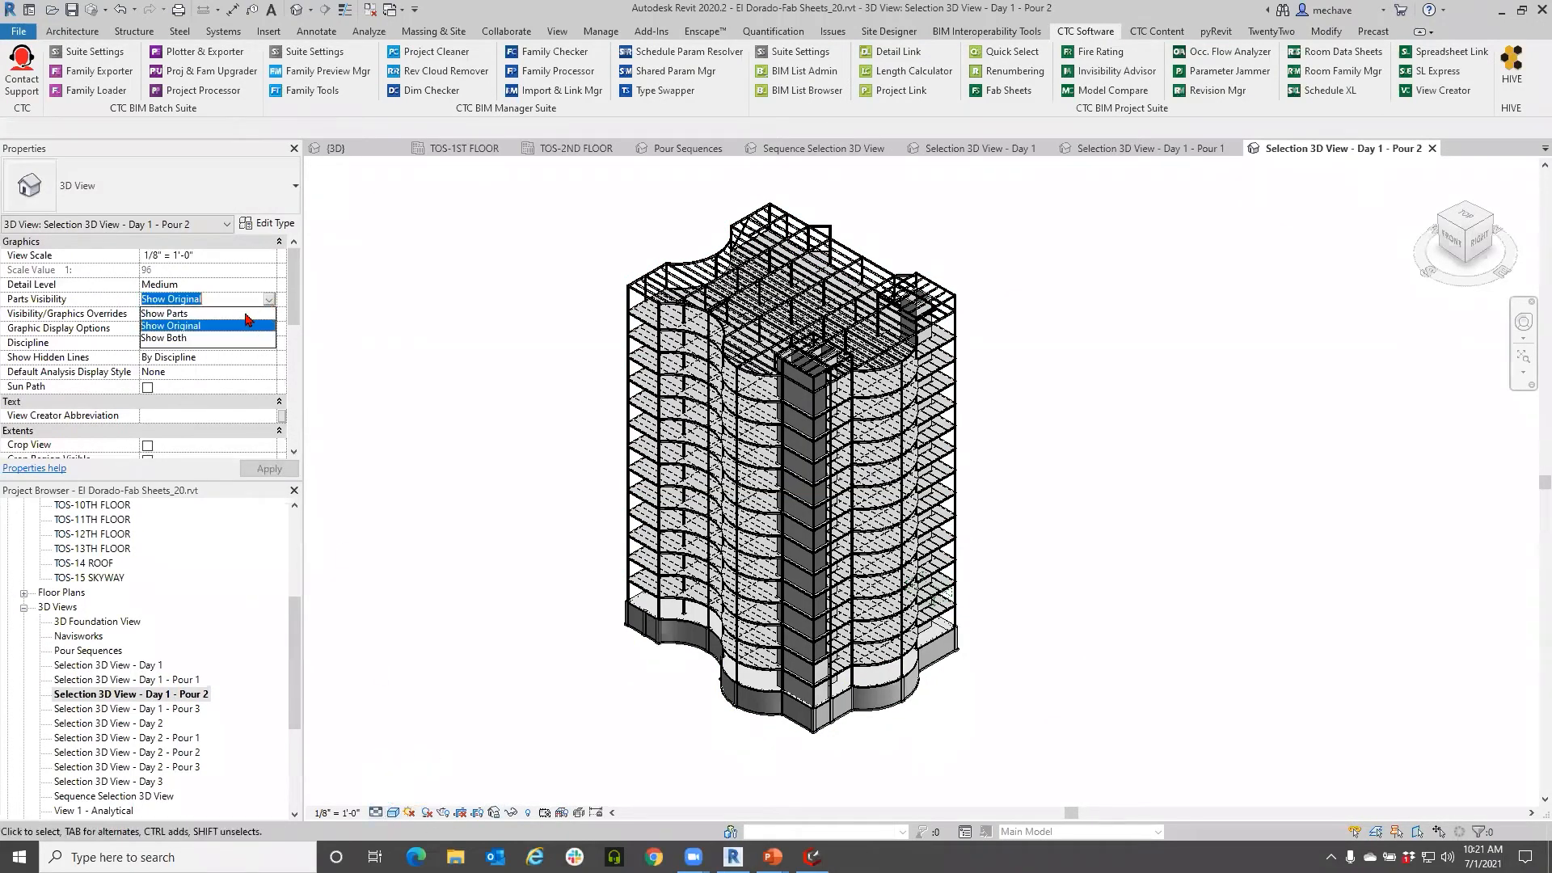
click(208, 313)
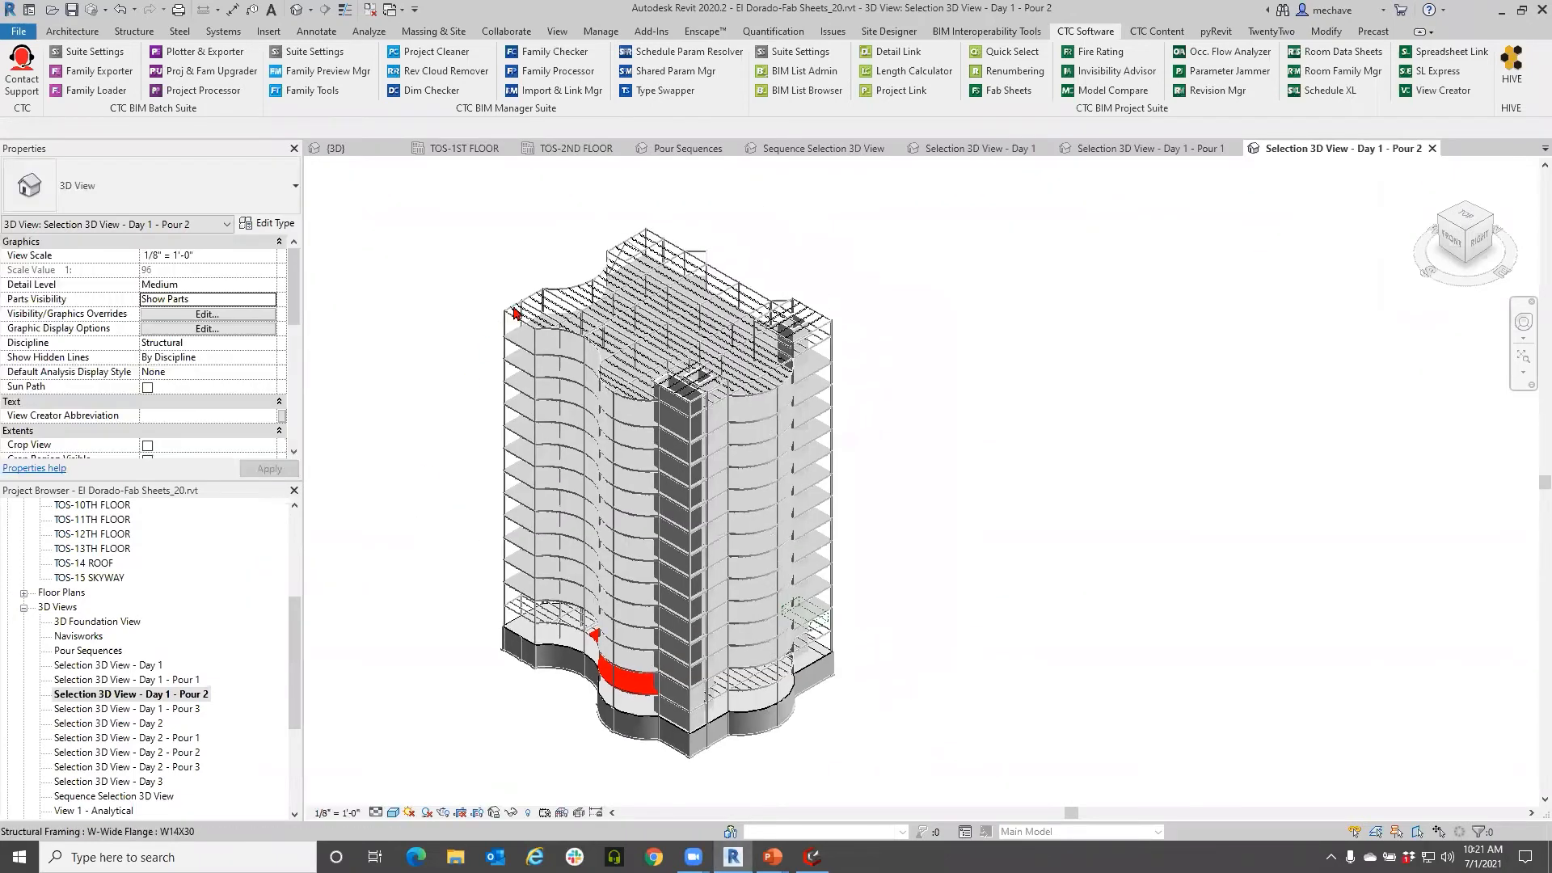
Step: Enable the section box in the Day 1 - Pour 2 view and lower its top to expose the red slab part
scroll(148, 413, down, 4)
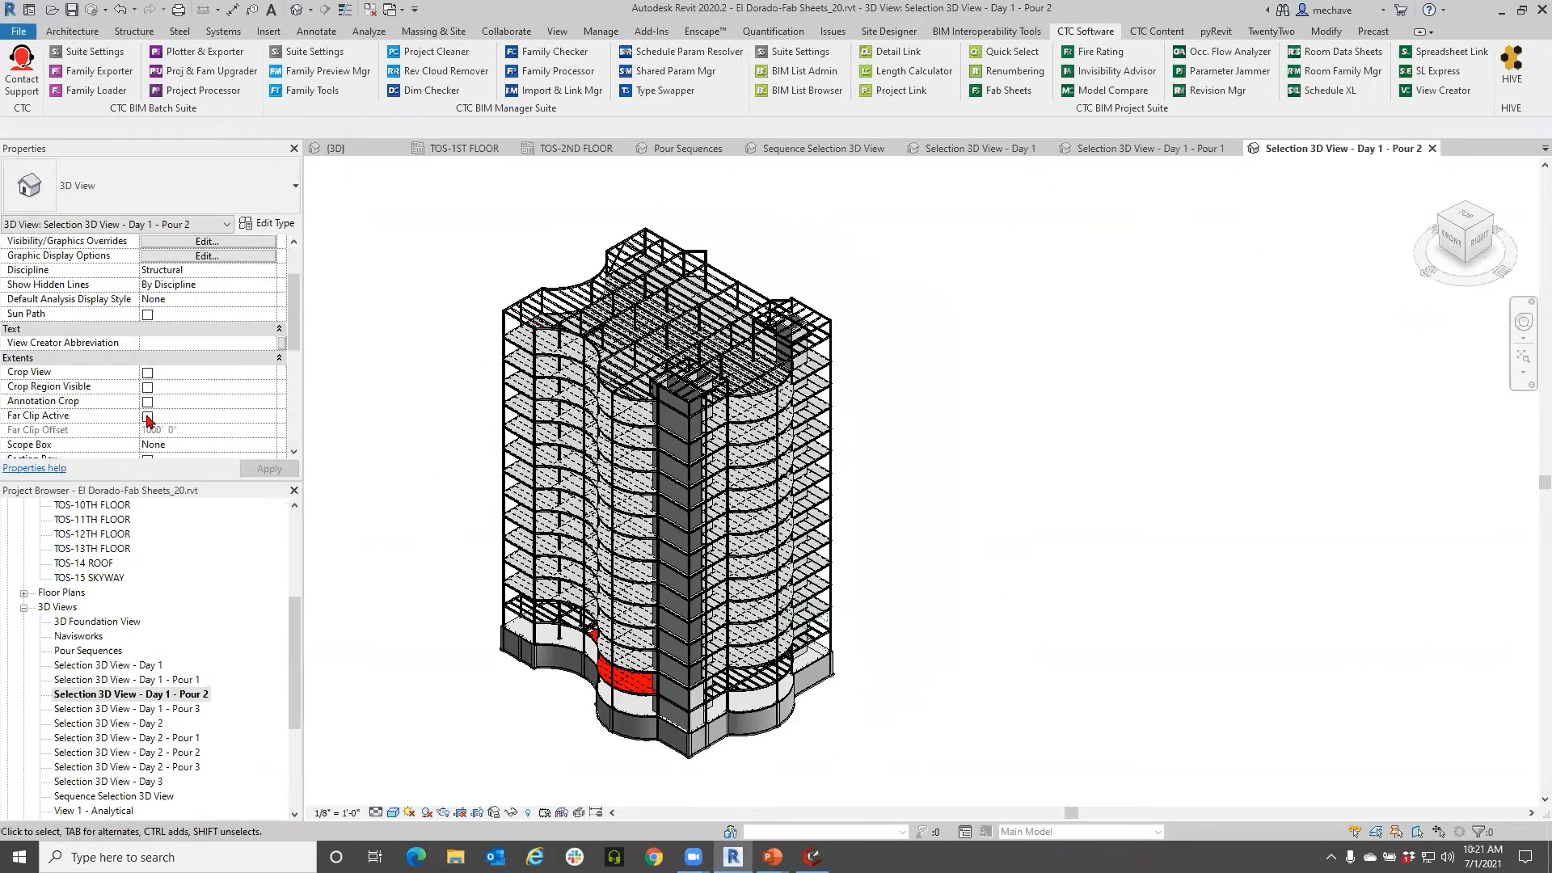
click(147, 375)
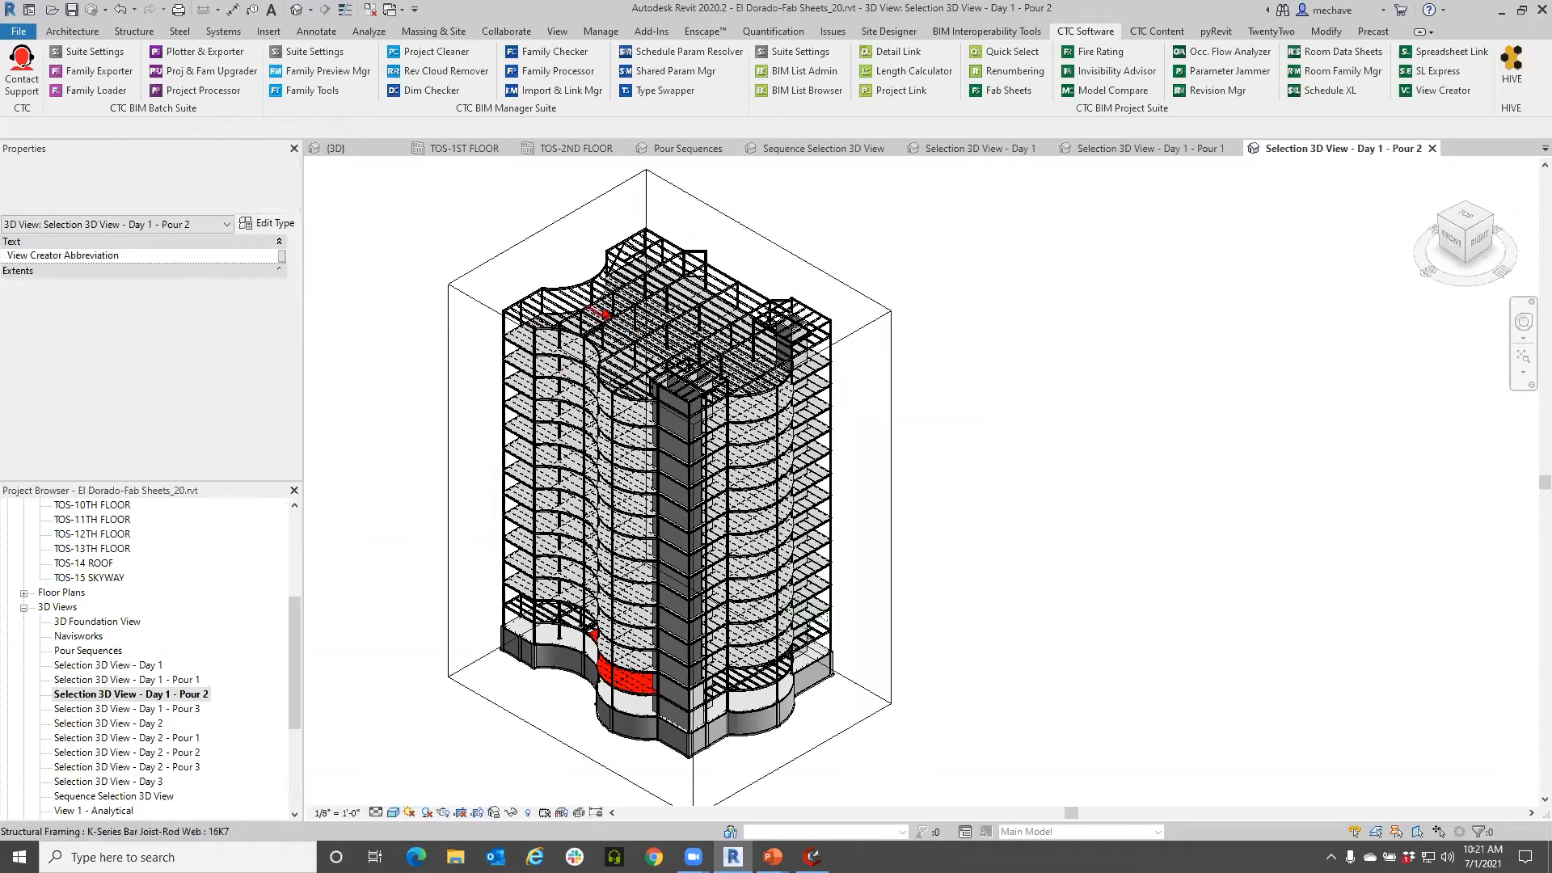
click(890, 310)
drag(669, 298, 669, 621)
scroll(663, 666, up, 2)
click(408, 439)
shift+middle_drag(552, 526, 688, 526)
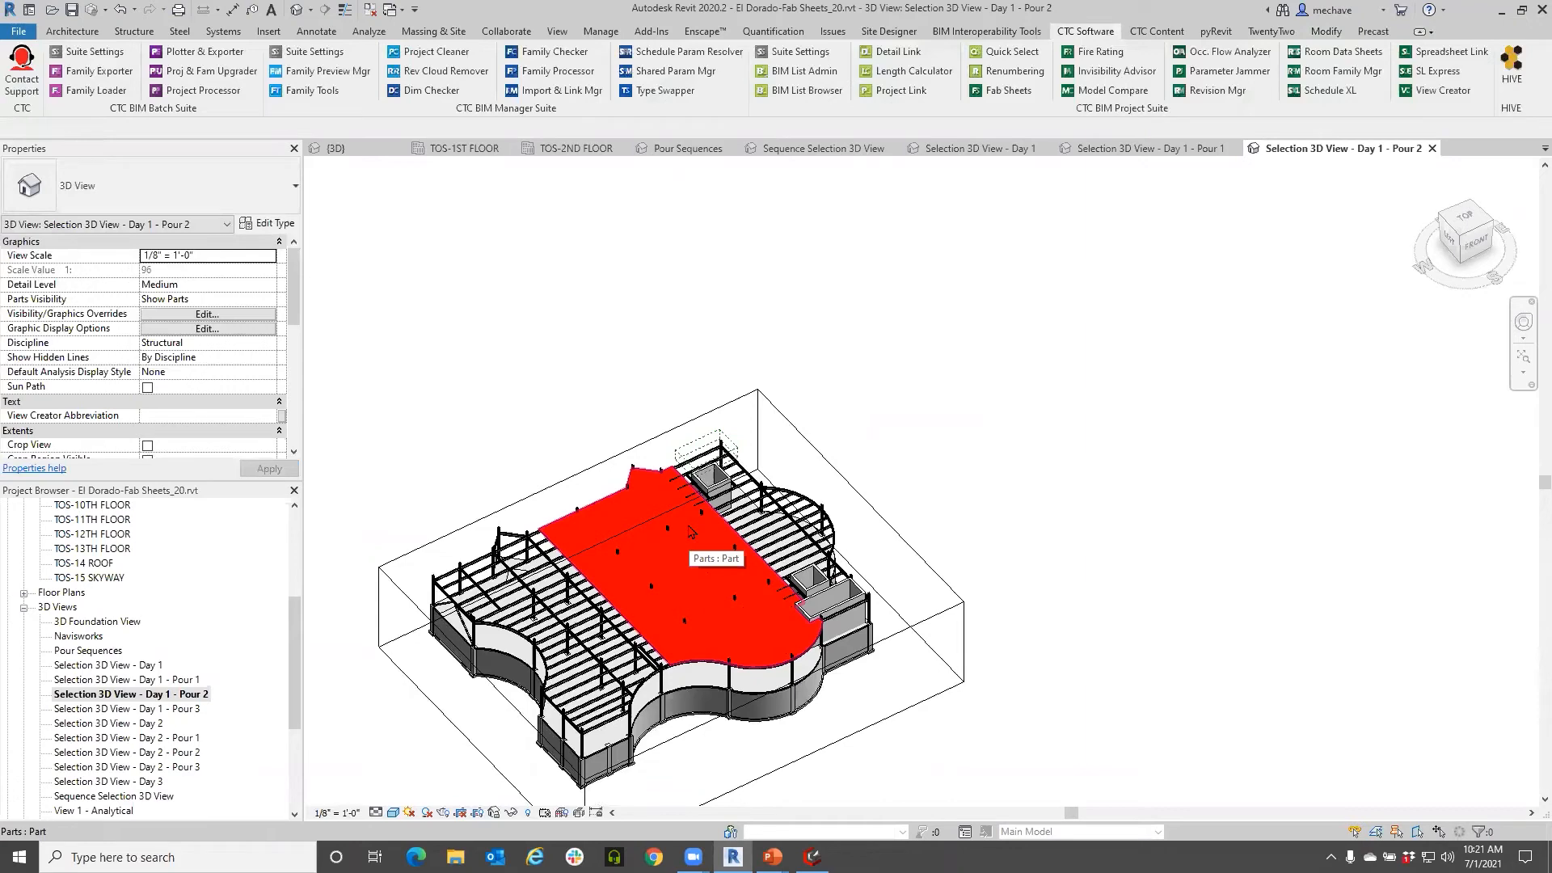
Step: Create Fab Sheets color legend views for each sequence with 1/4" Arial text, Lines style and blank entries for increments without color
click(1008, 90)
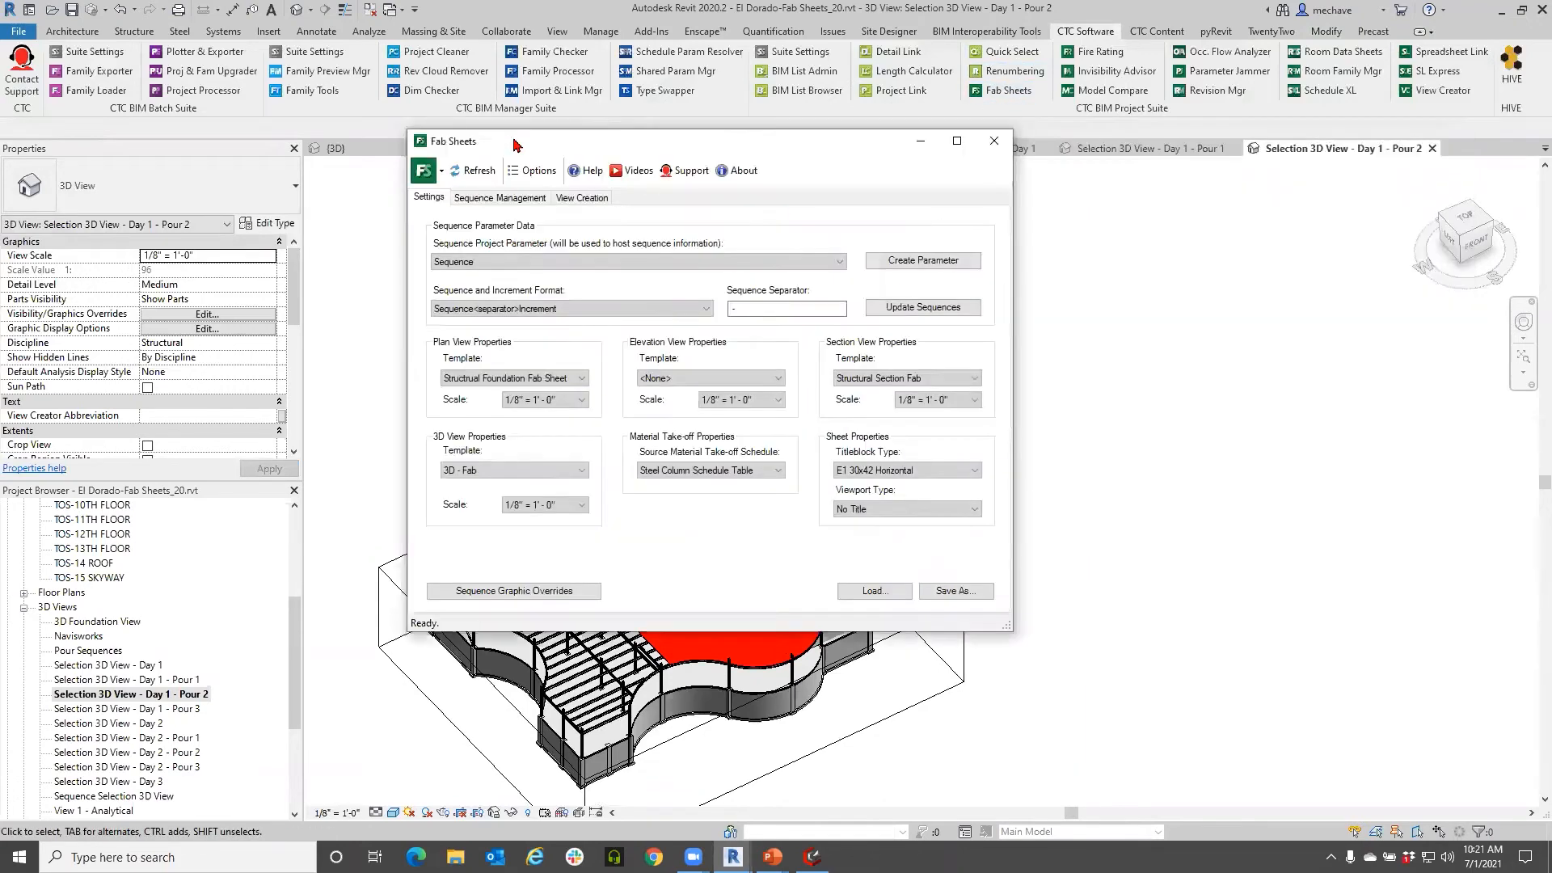
click(482, 199)
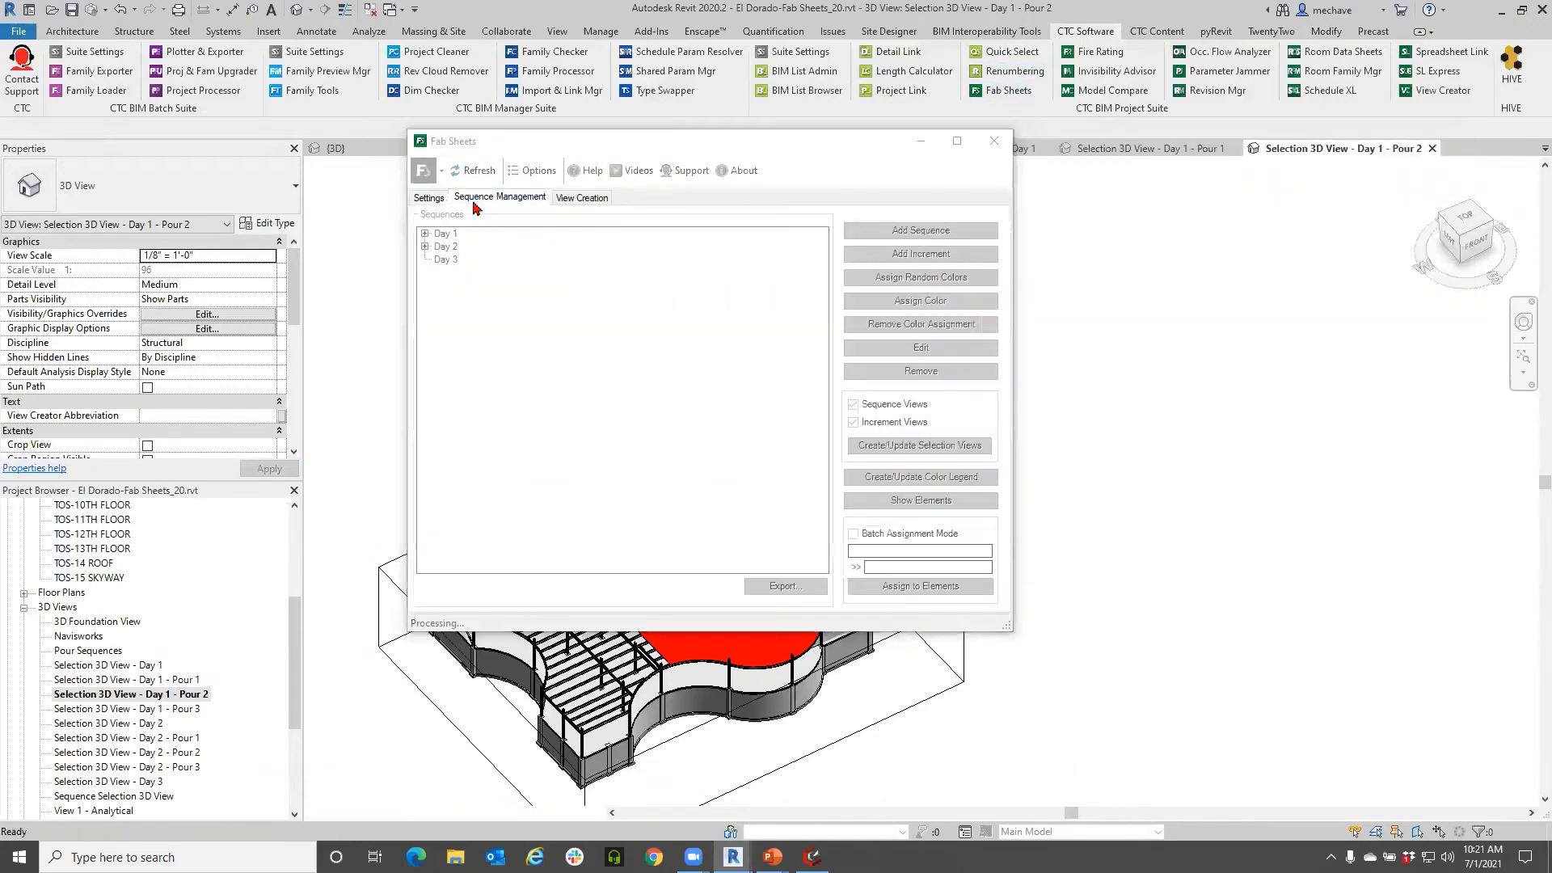
click(446, 234)
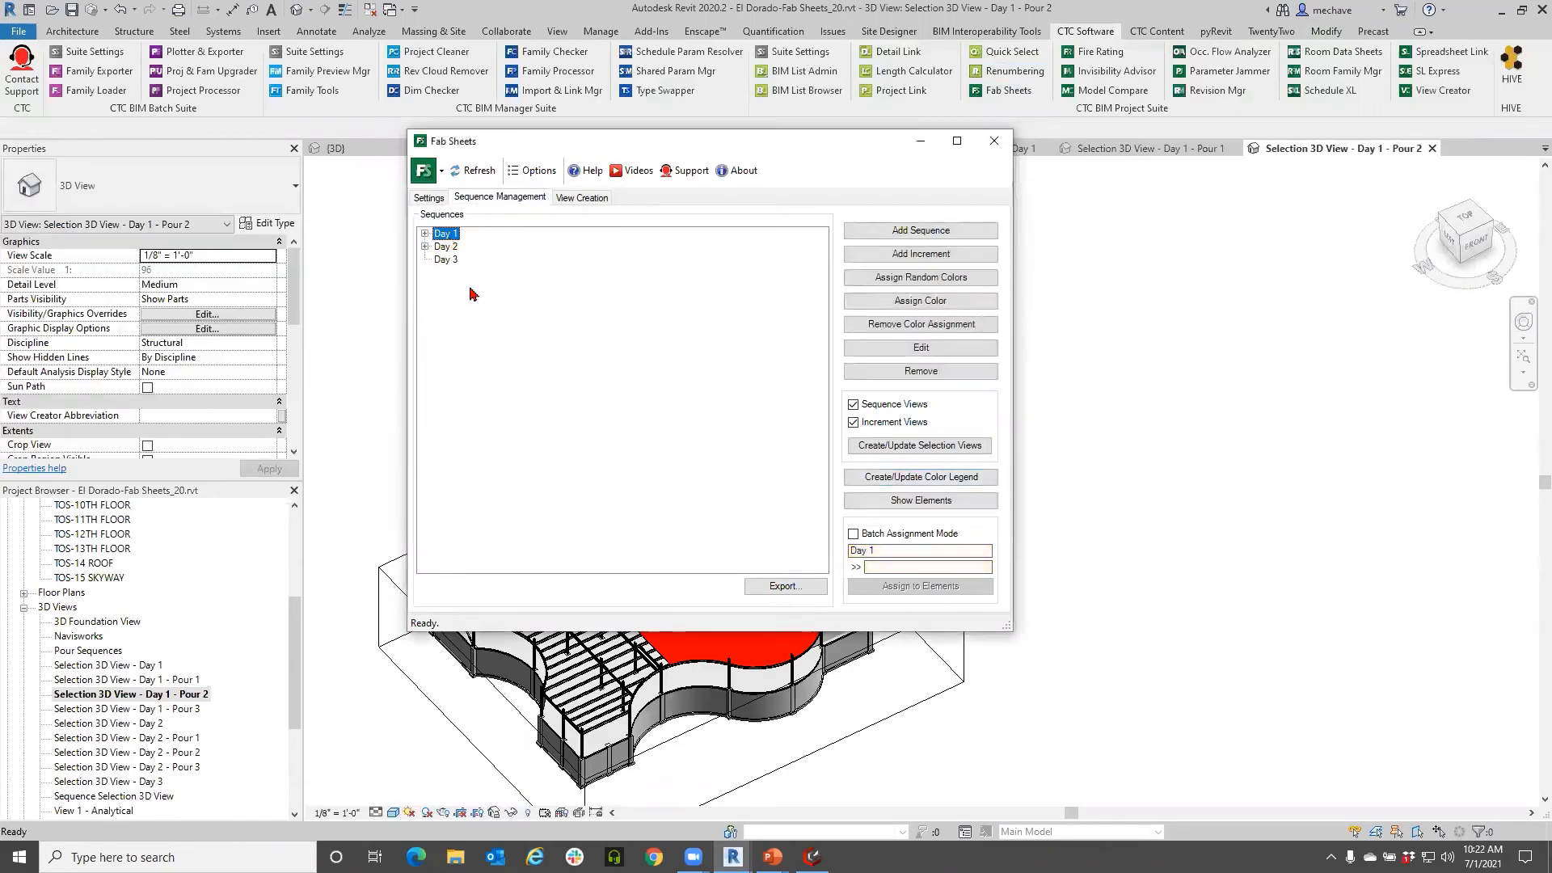
click(909, 477)
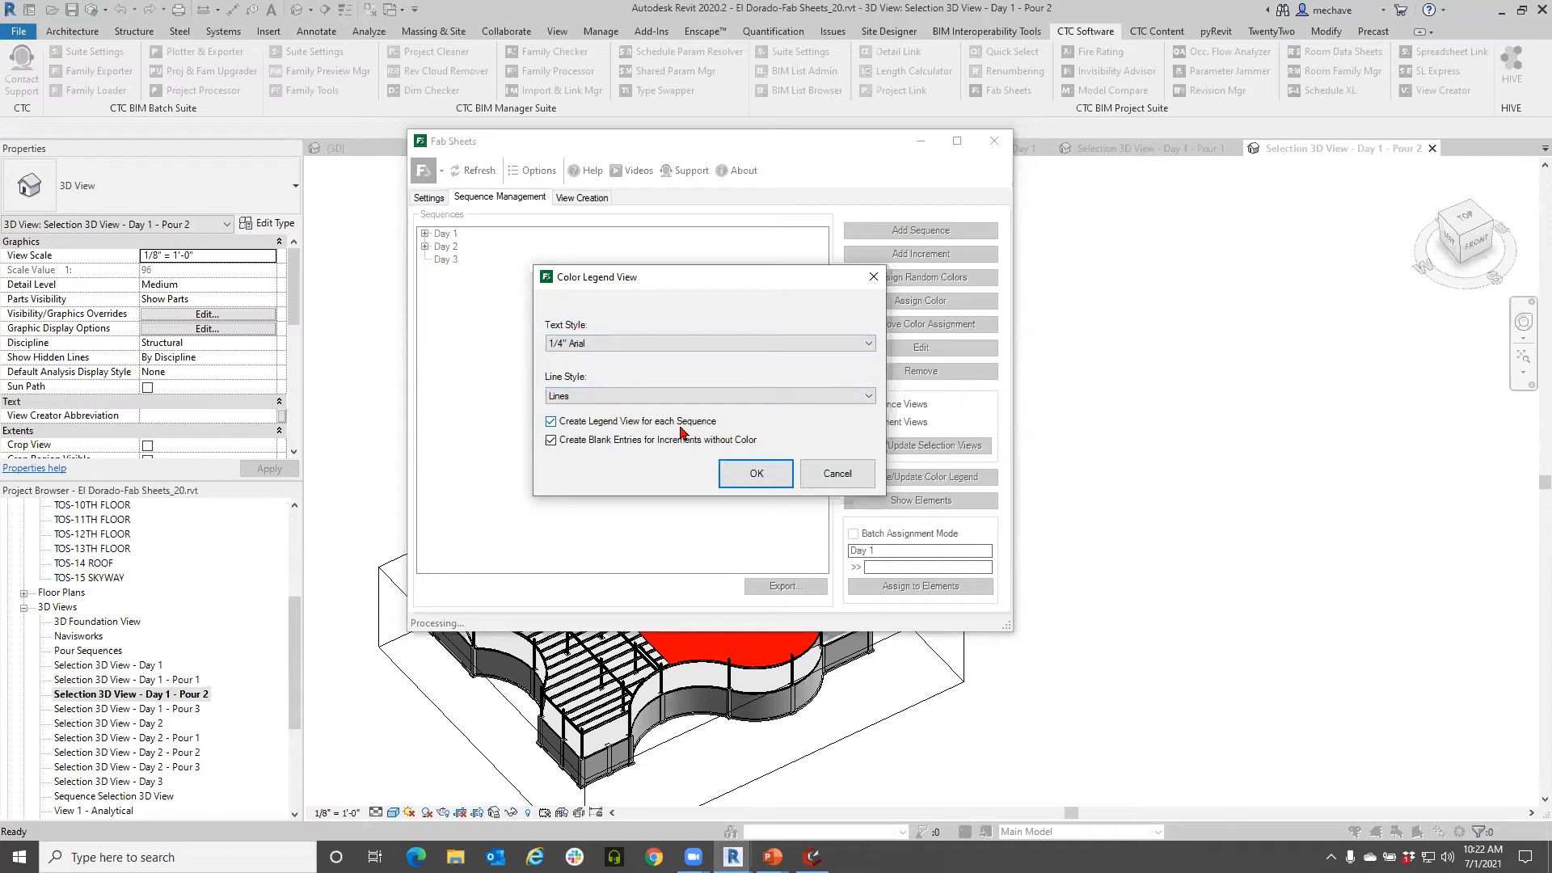
click(755, 474)
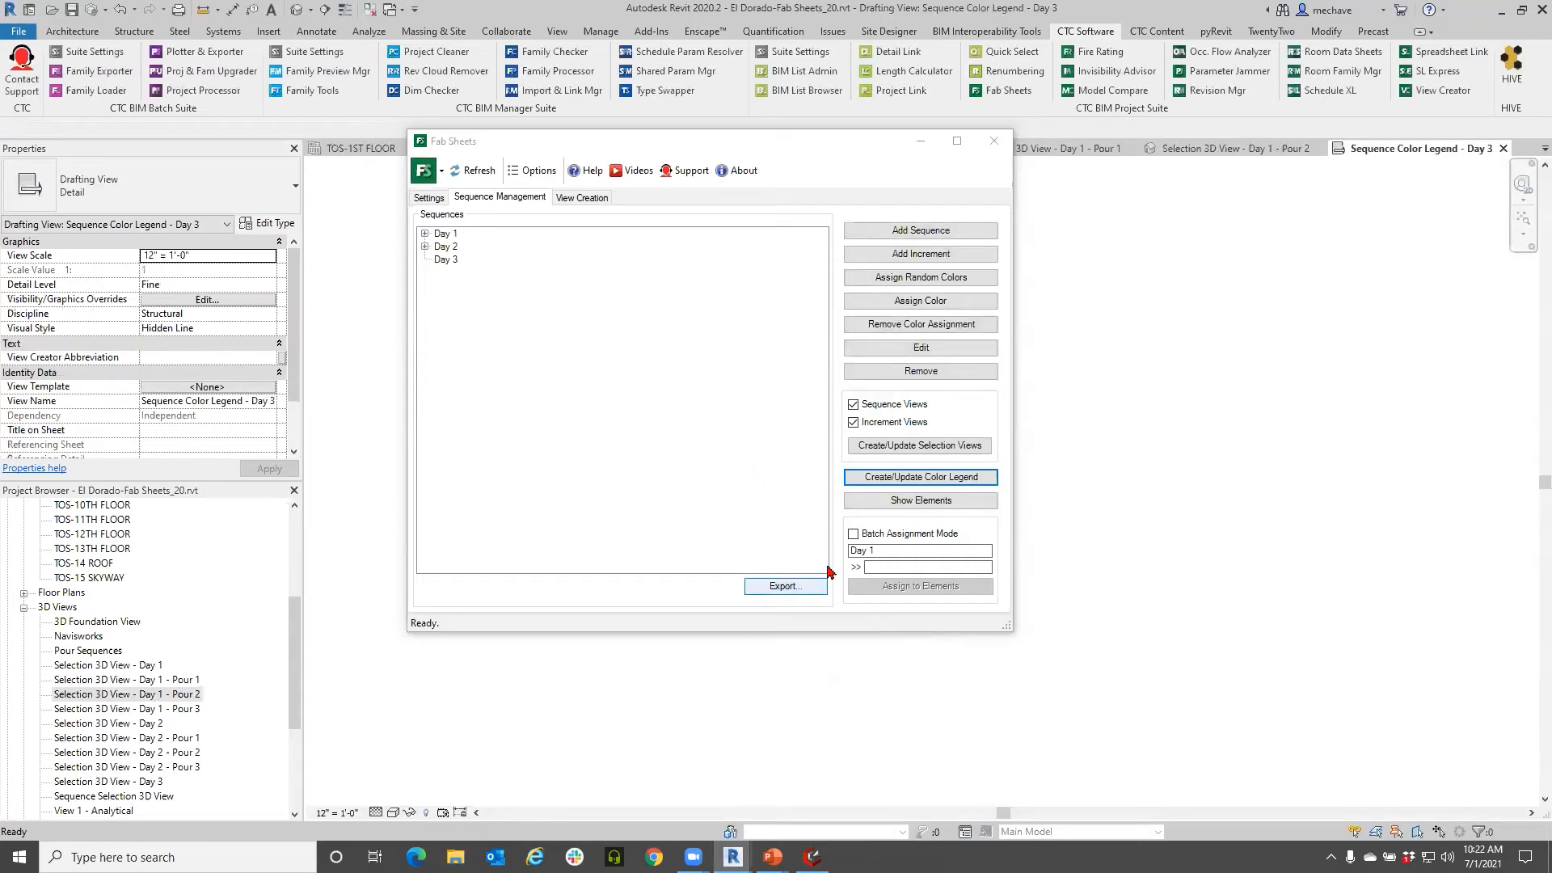
Step: Minimize Fab Sheets and open the Sequence Color Legend - Day 1 view among the detail drafting views
click(920, 142)
scroll(143, 744, down, 4)
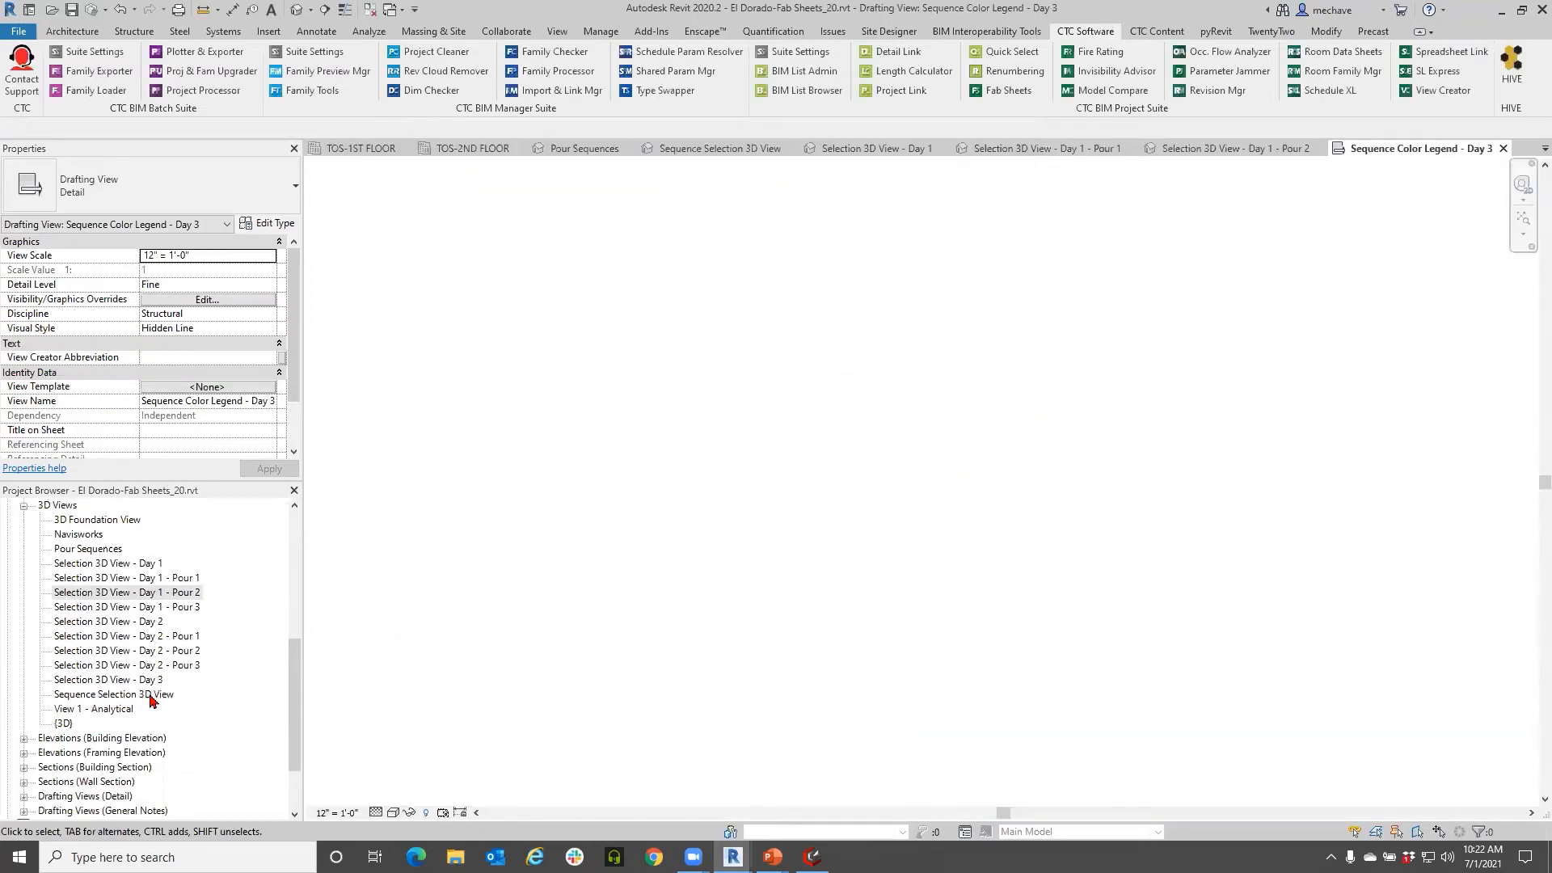
click(24, 709)
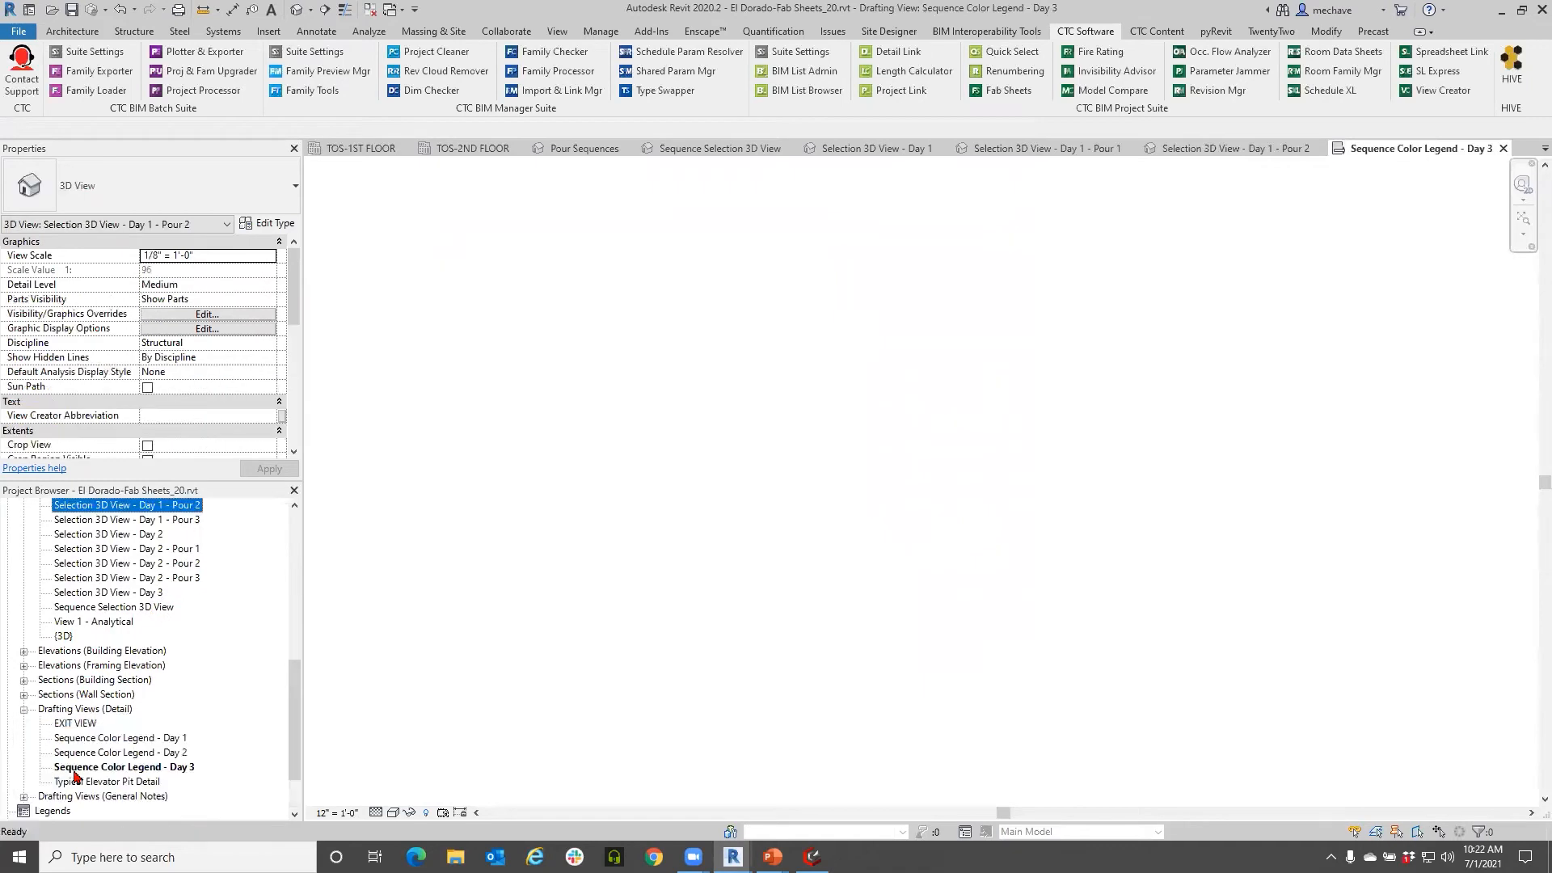
key(ctrl)
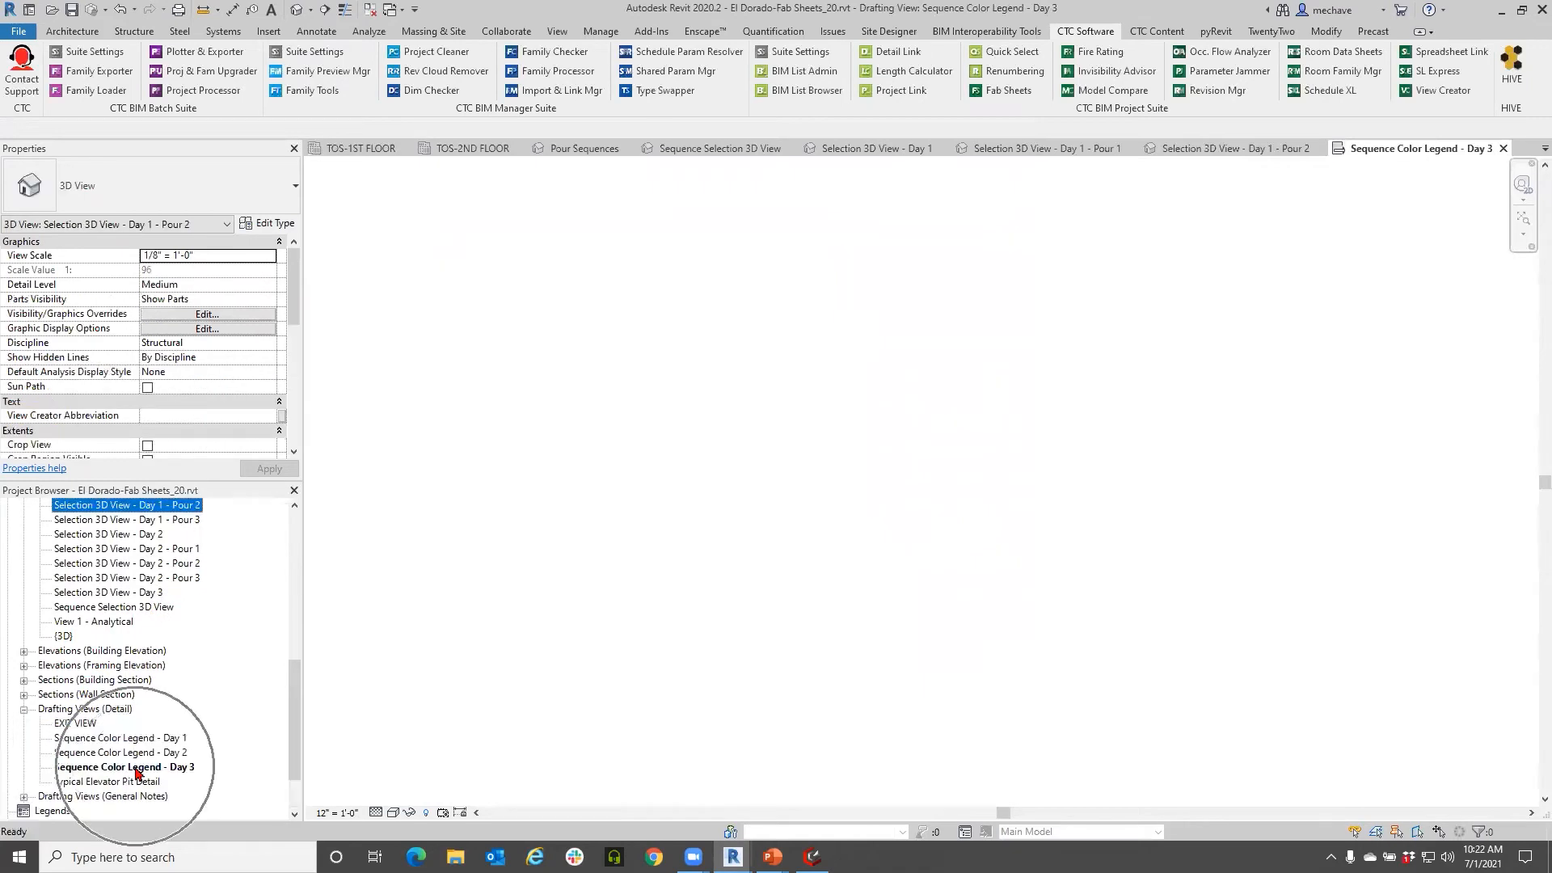
key(ctrl)
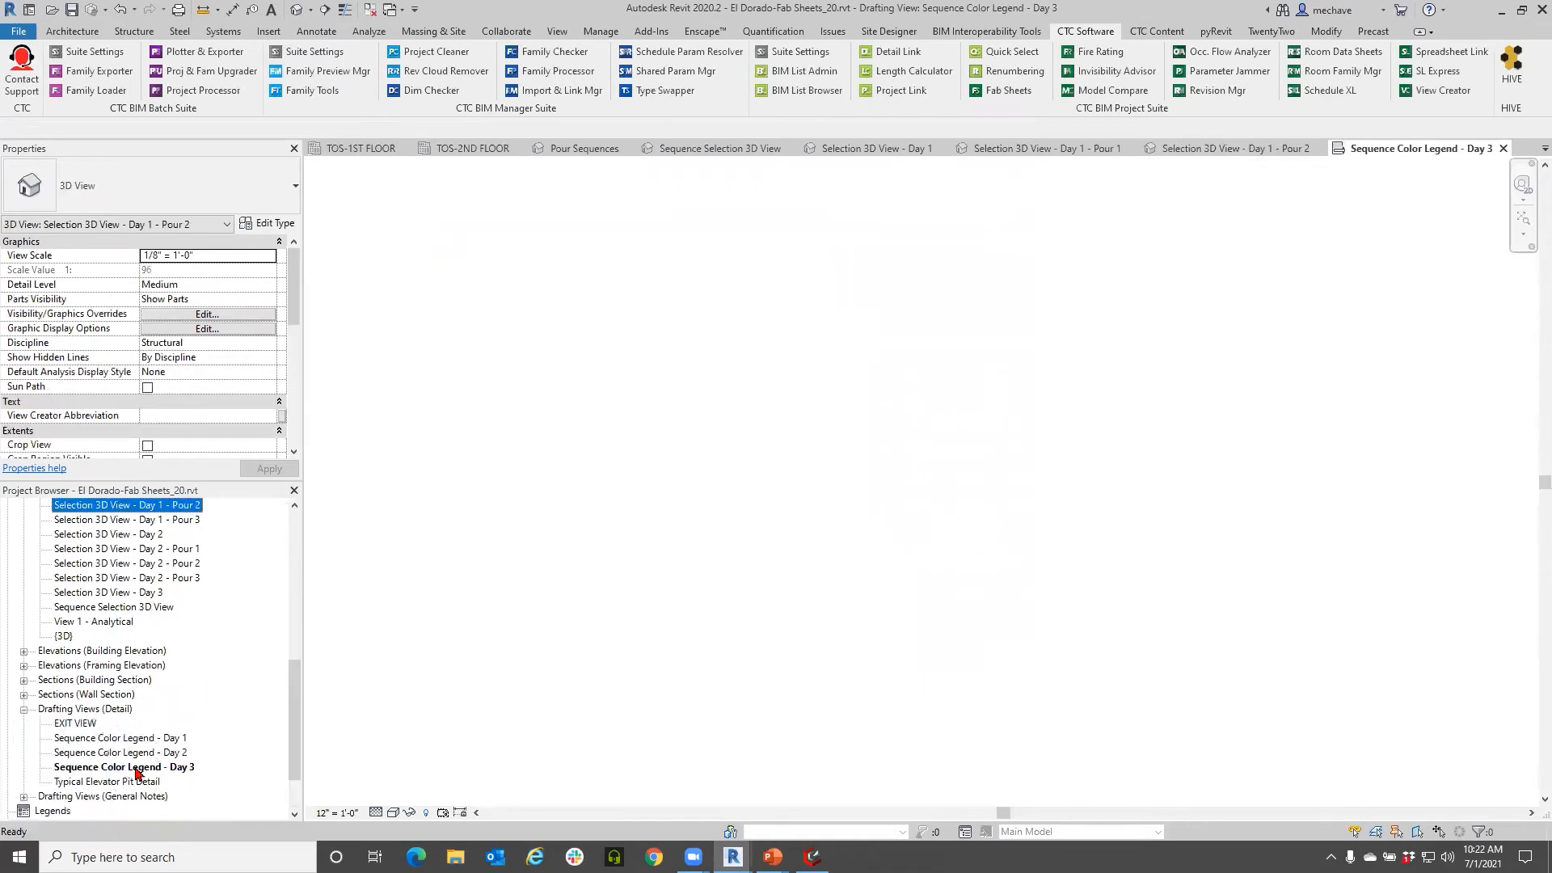
double_click(145, 739)
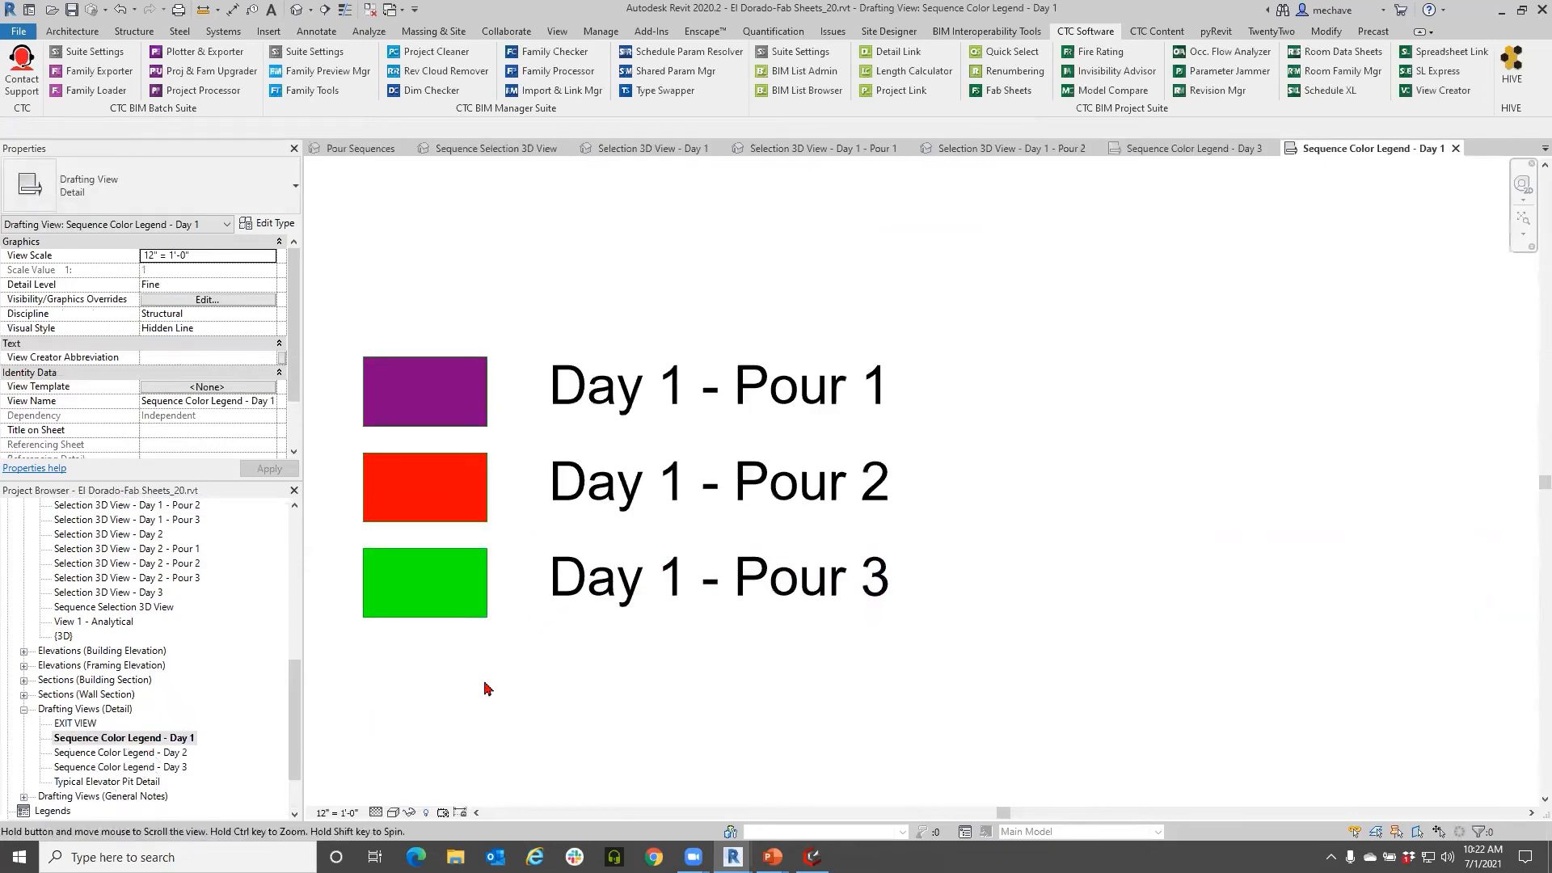
Step: Inspect the Pour 1 swatch and text note in the Day 1 legend and open the Day 2 color legend
drag(1100, 686, 391, 312)
click(526, 257)
click(418, 380)
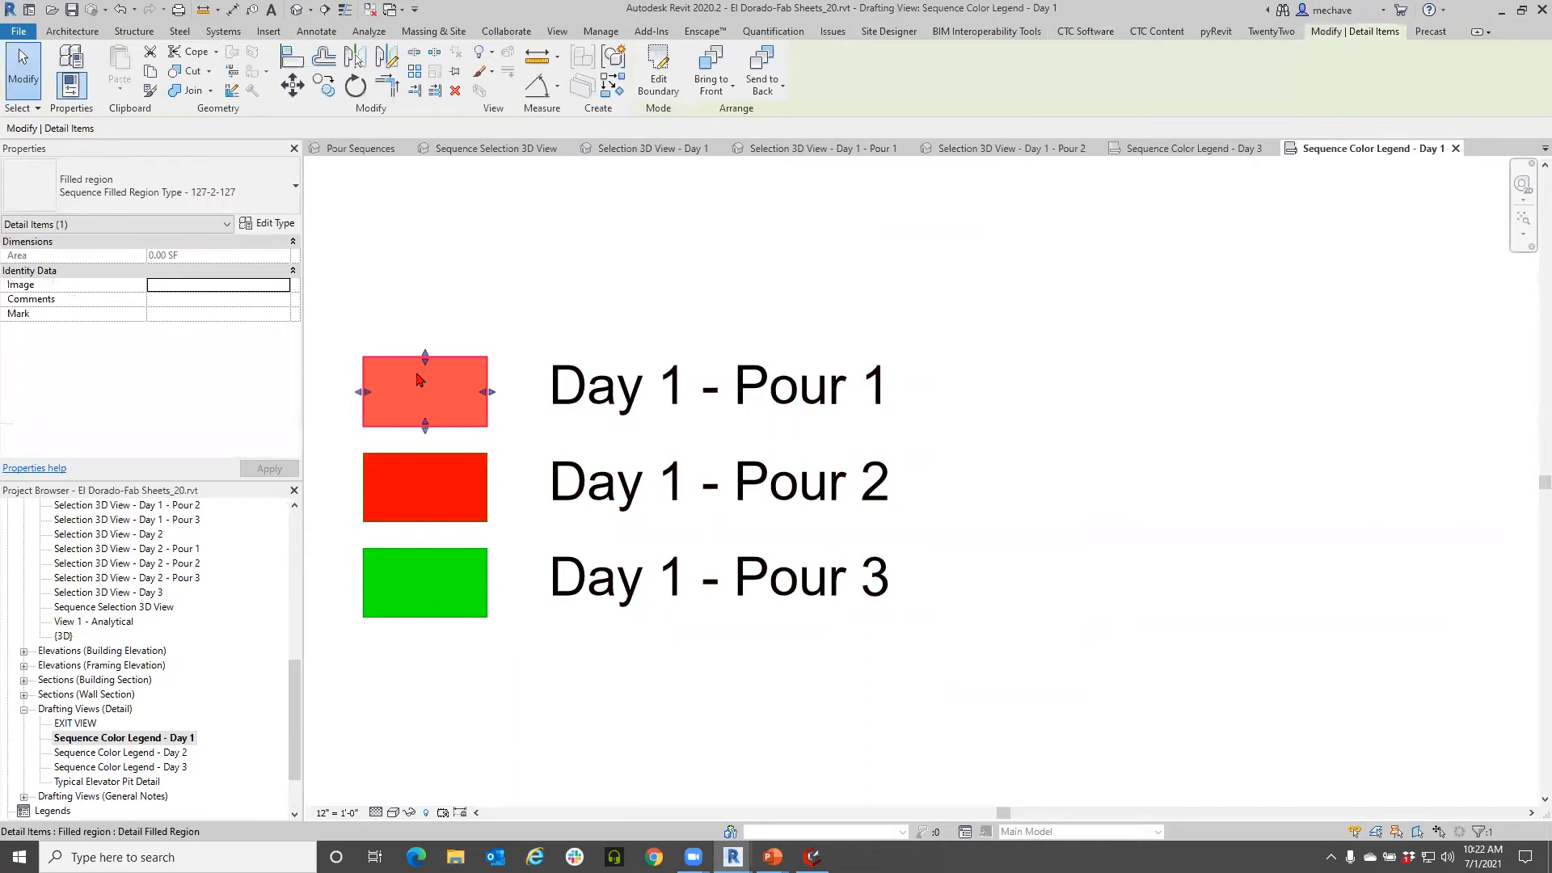
click(640, 386)
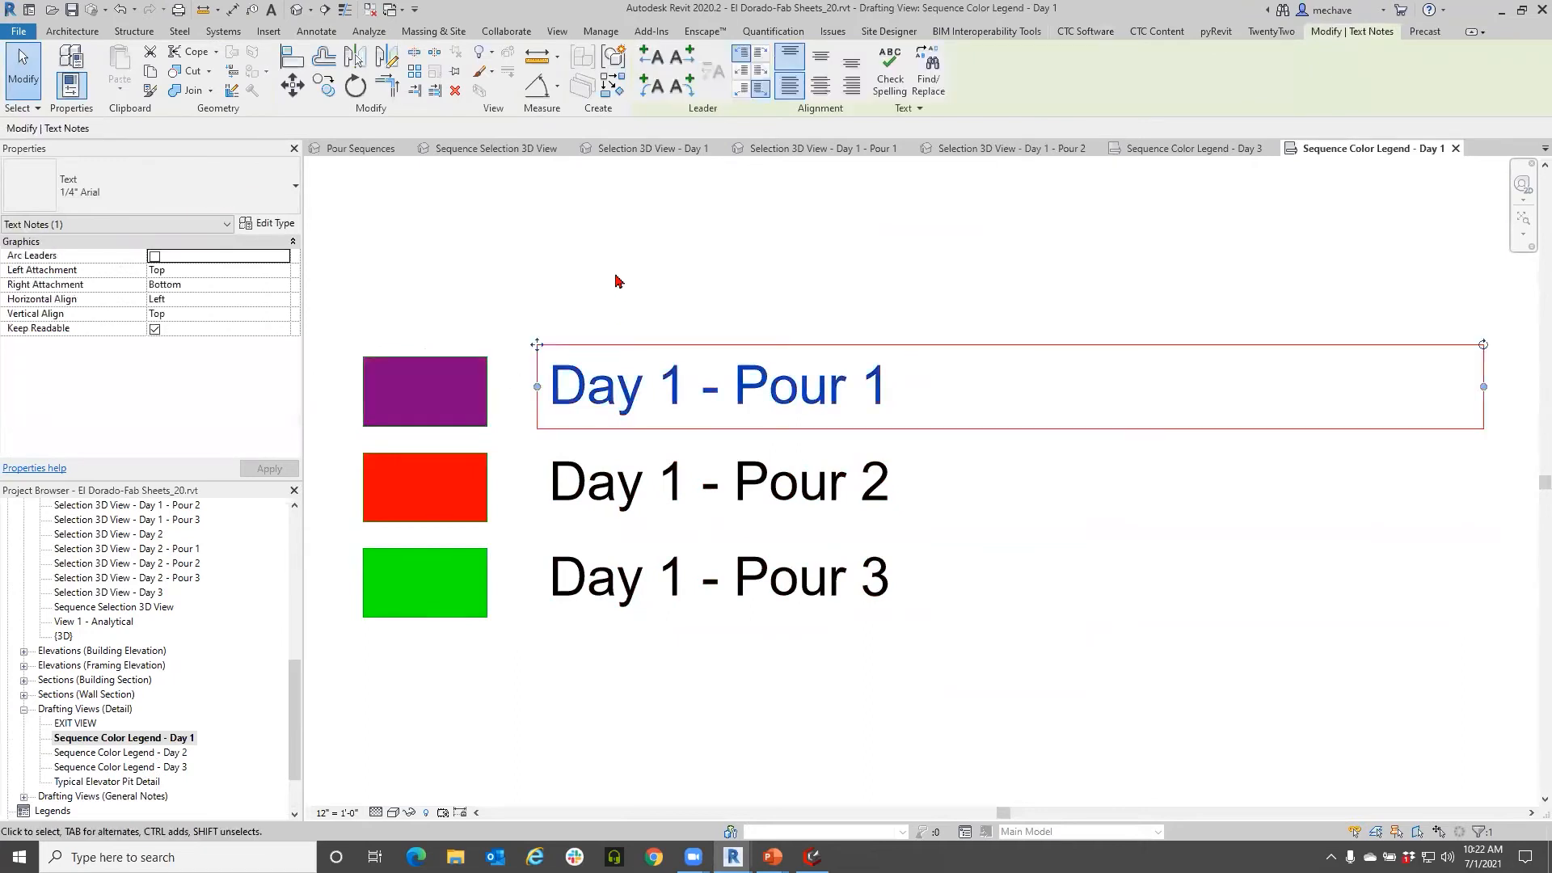
click(616, 280)
scroll(630, 299, down, 2)
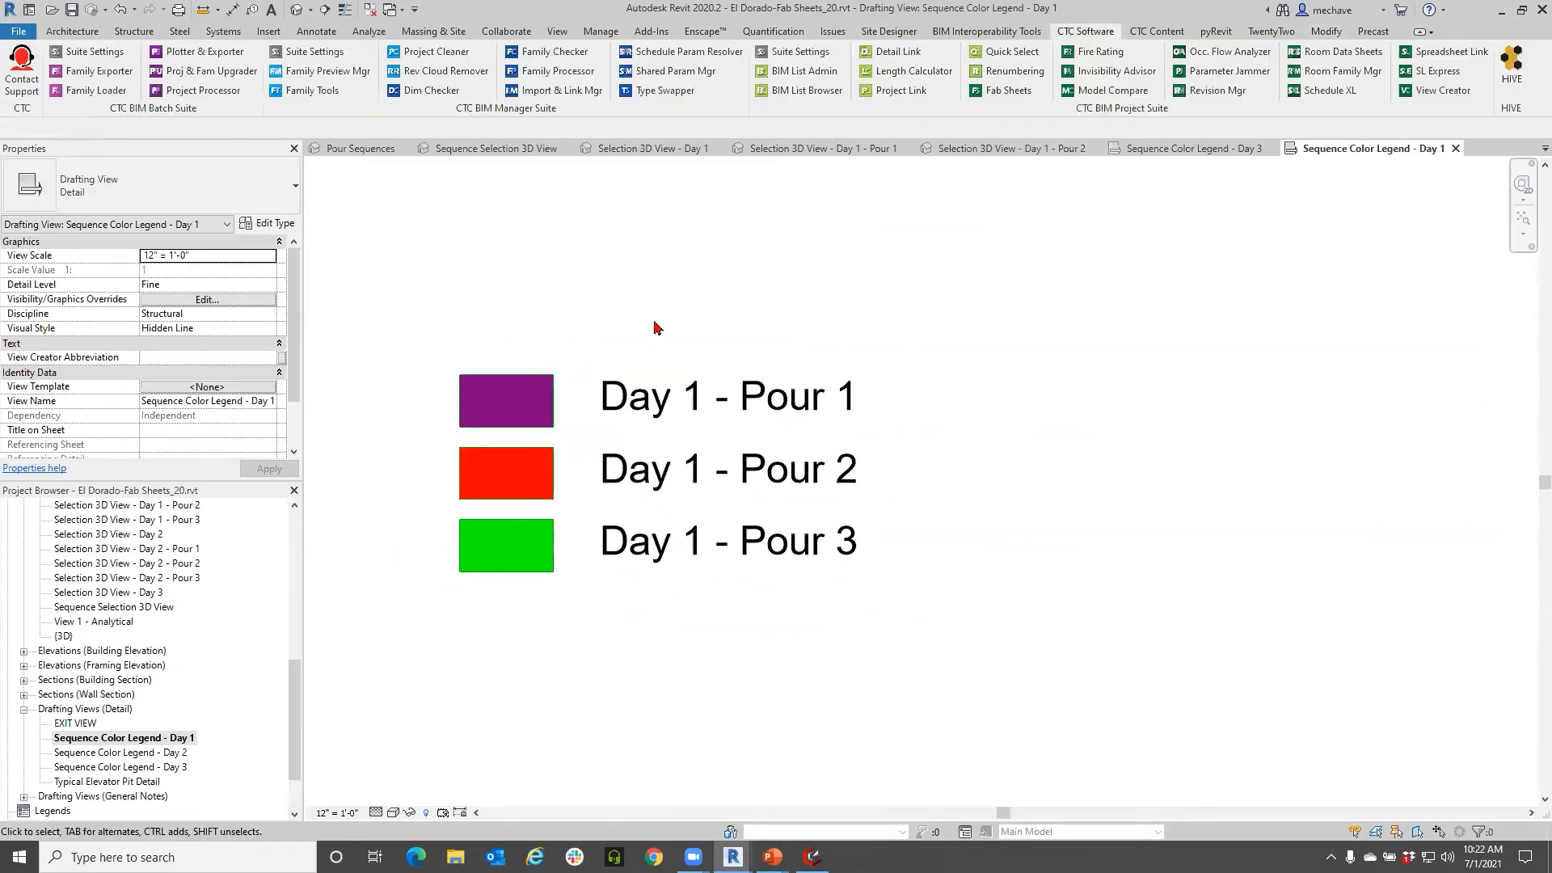
double_click(130, 753)
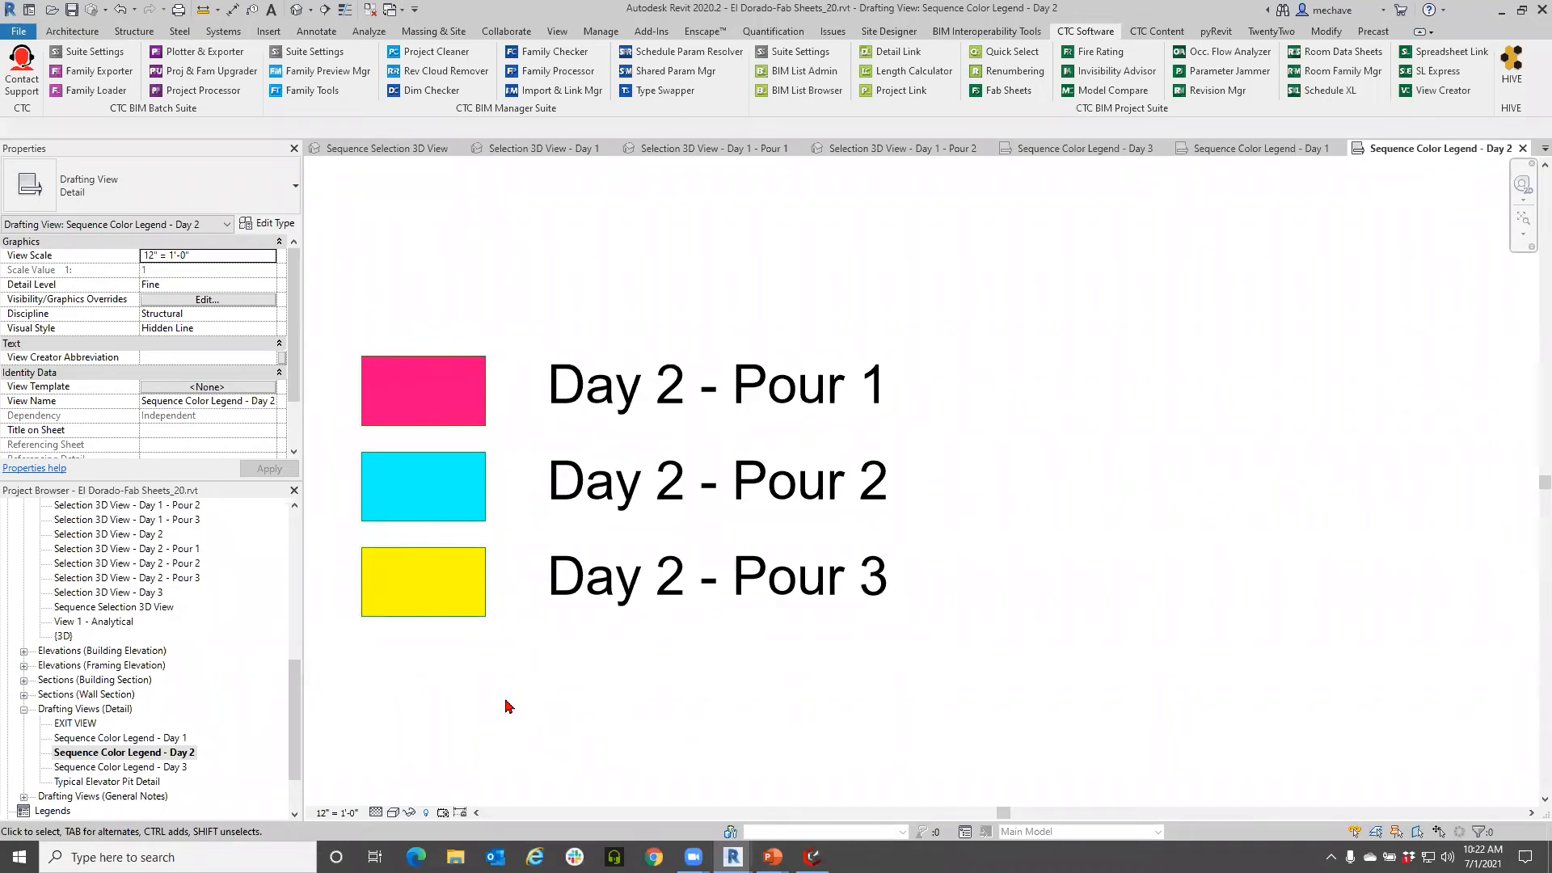
Step: Restore Fab Sheets, expand the Day 1 and Day 2 sequences and assign orange to Pour 2 of Day 2
mouse_move(733, 857)
click(809, 811)
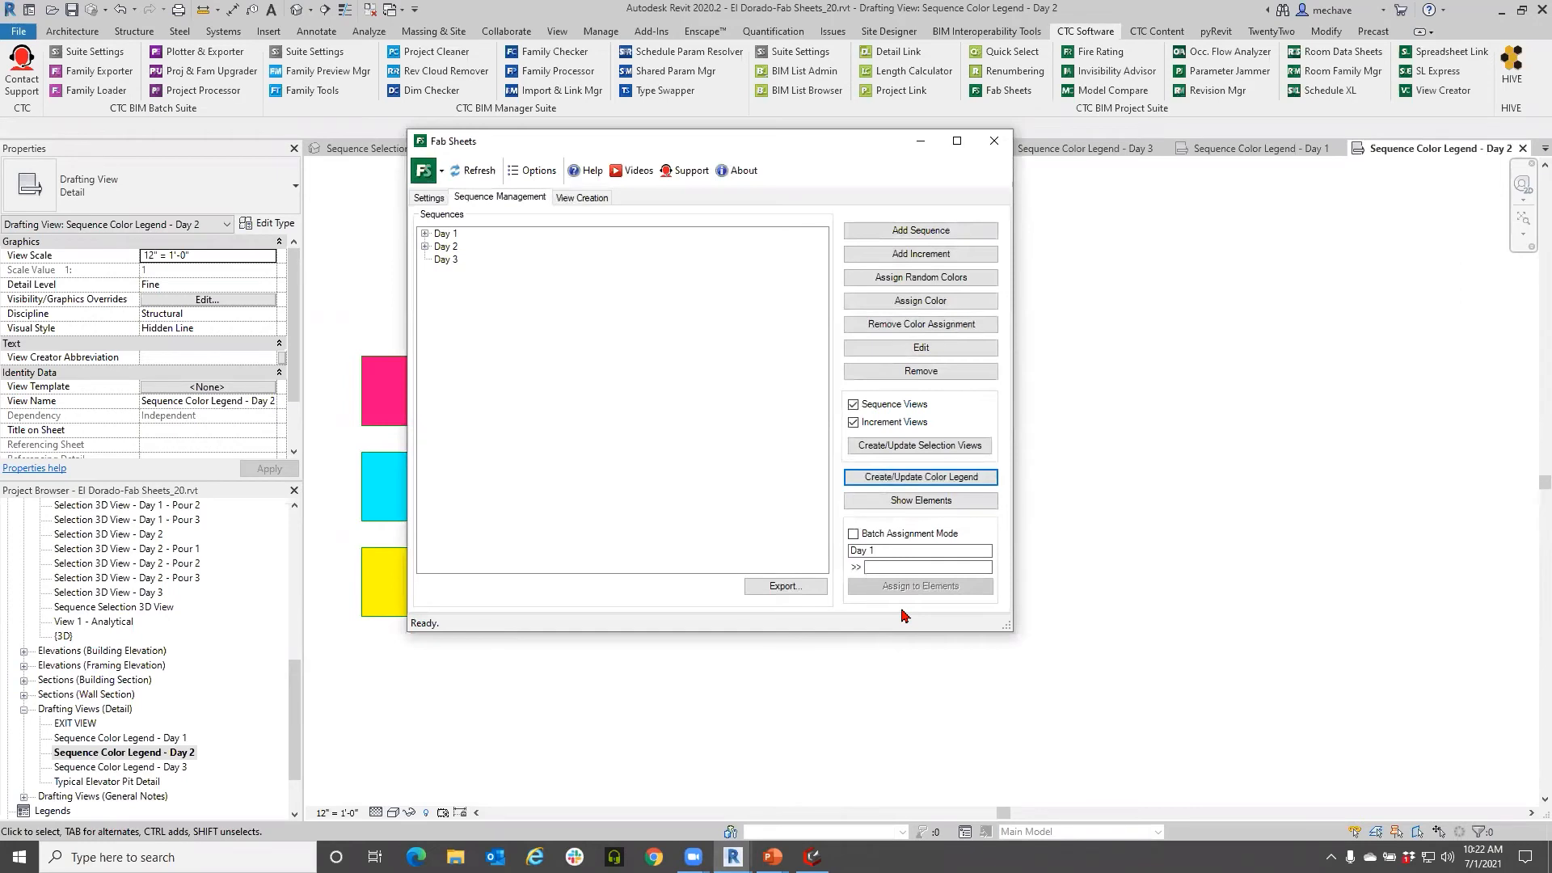
click(911, 478)
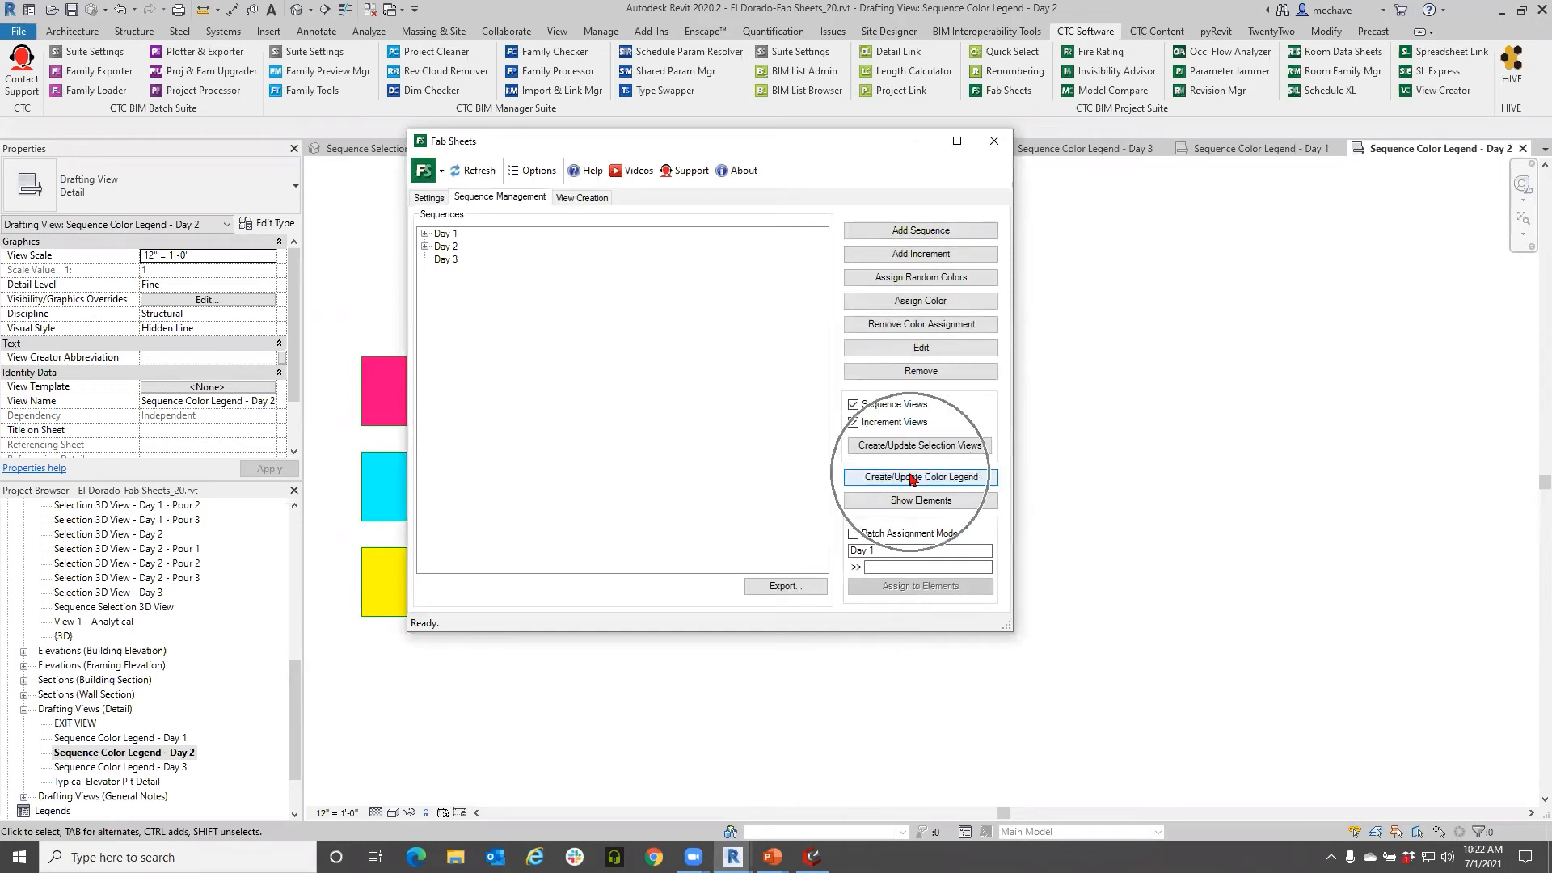
click(424, 234)
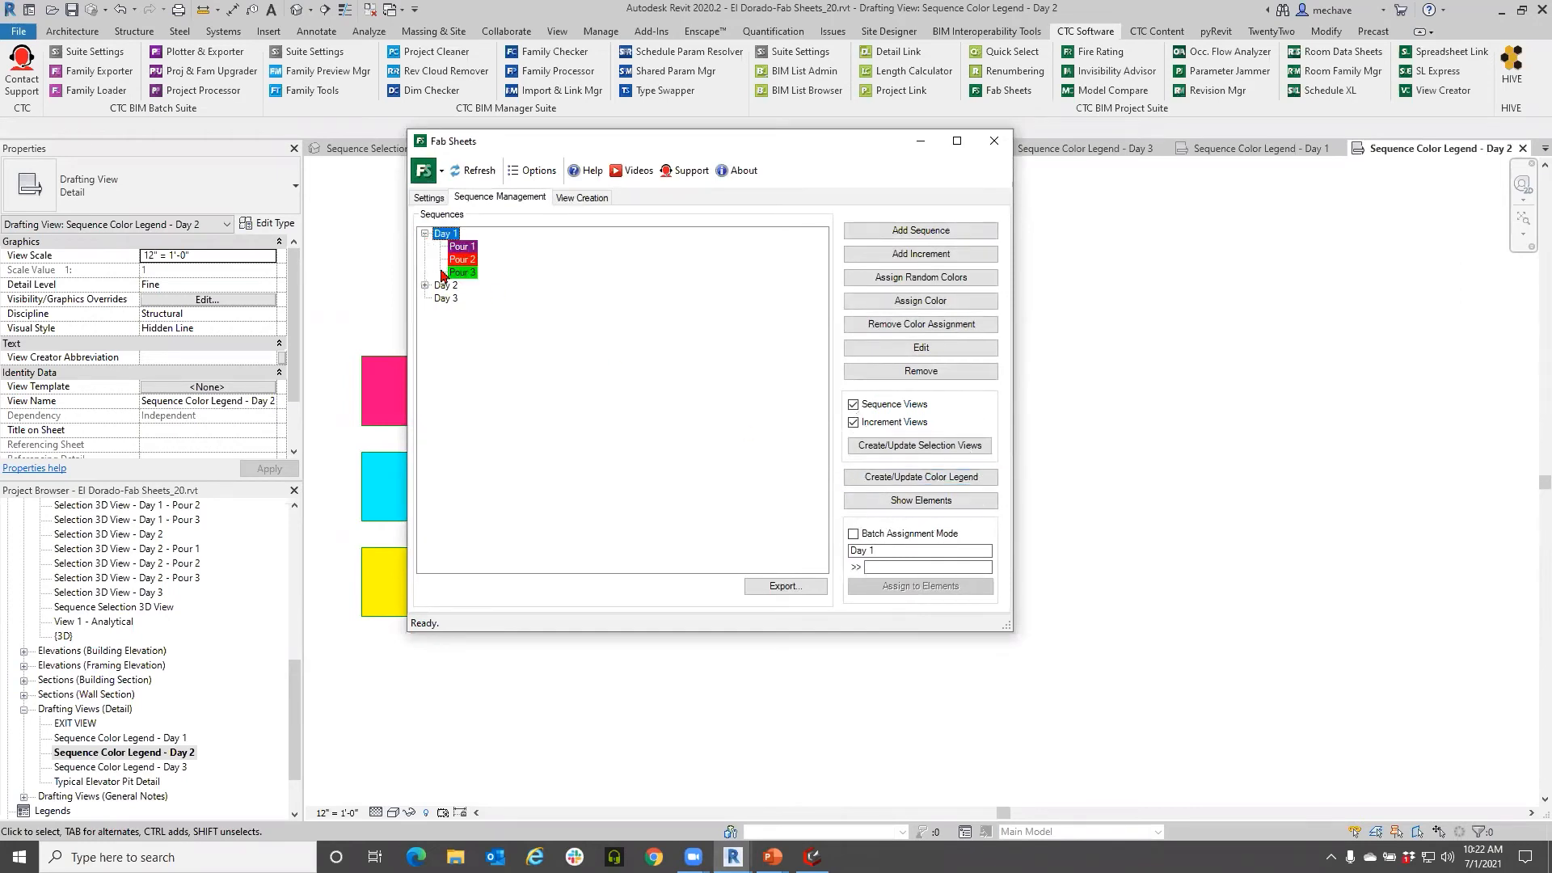
click(424, 286)
click(464, 313)
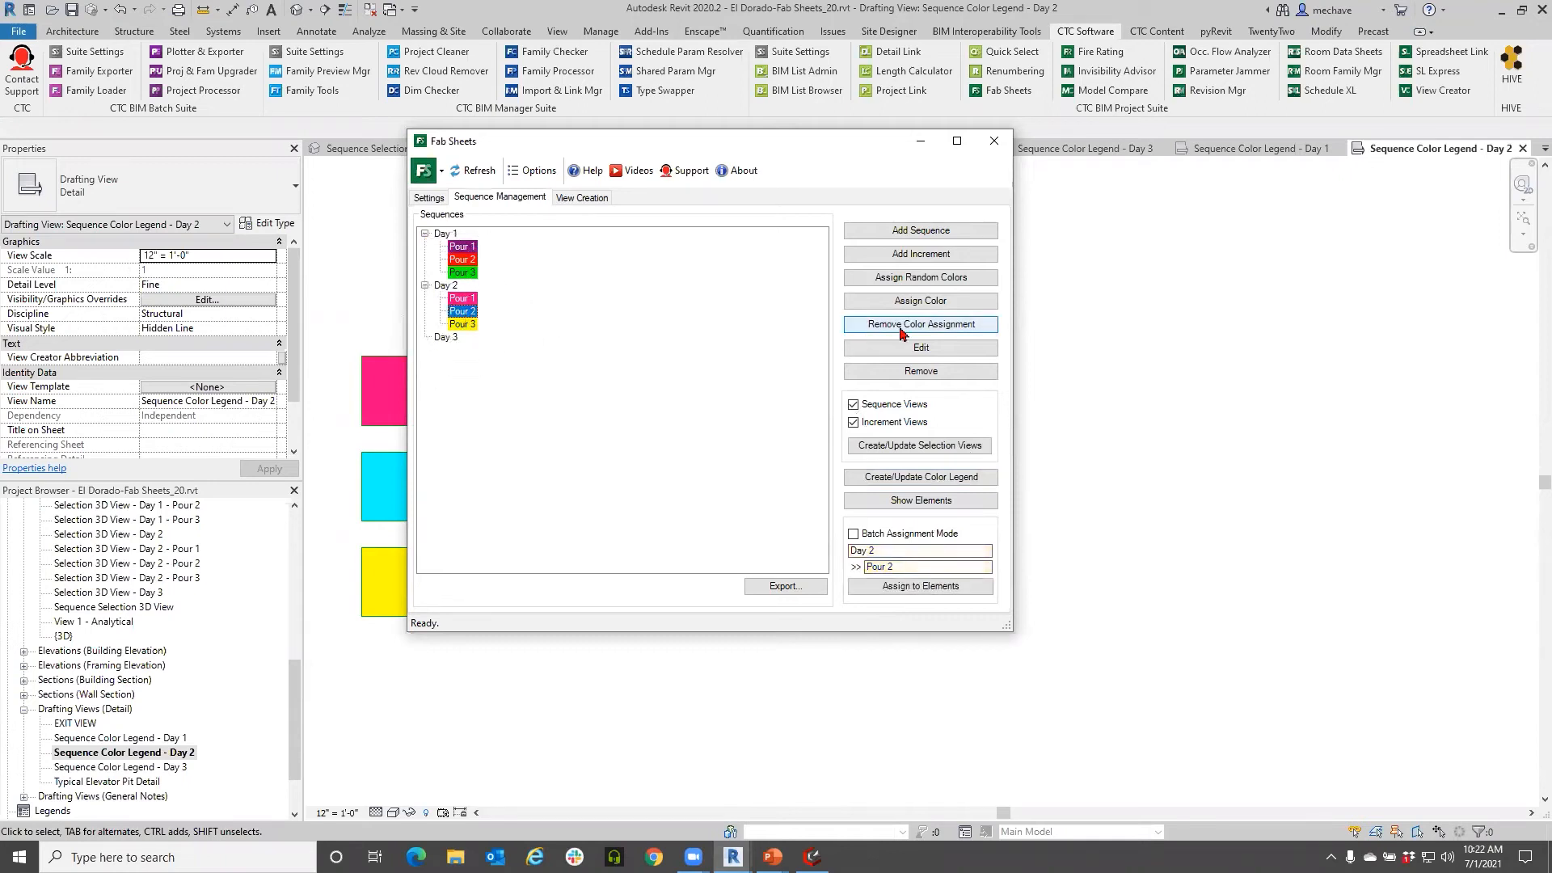
click(470, 299)
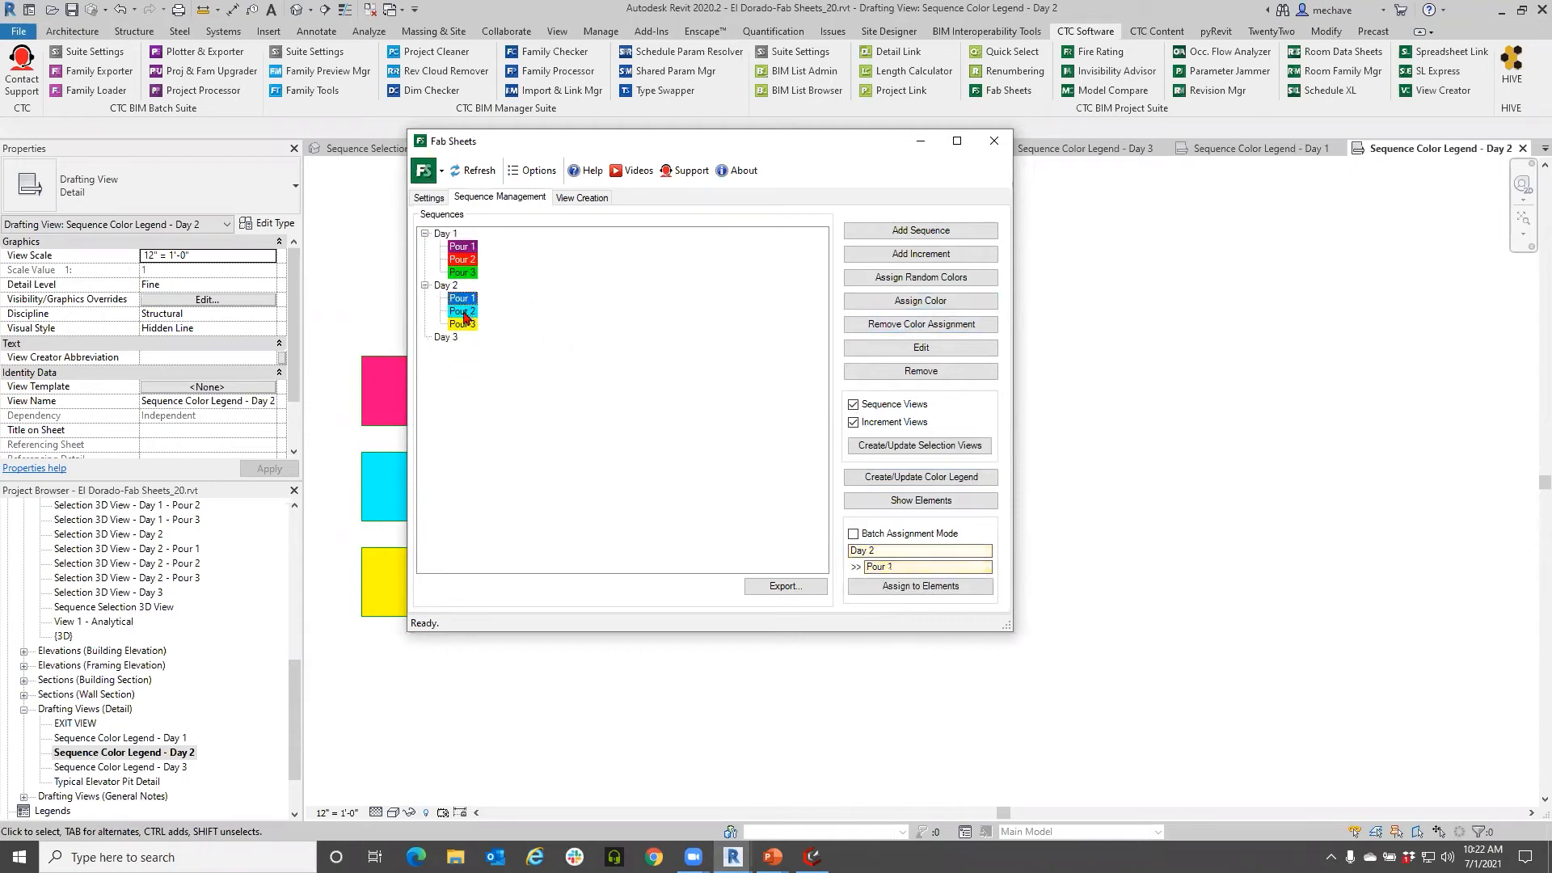
click(464, 312)
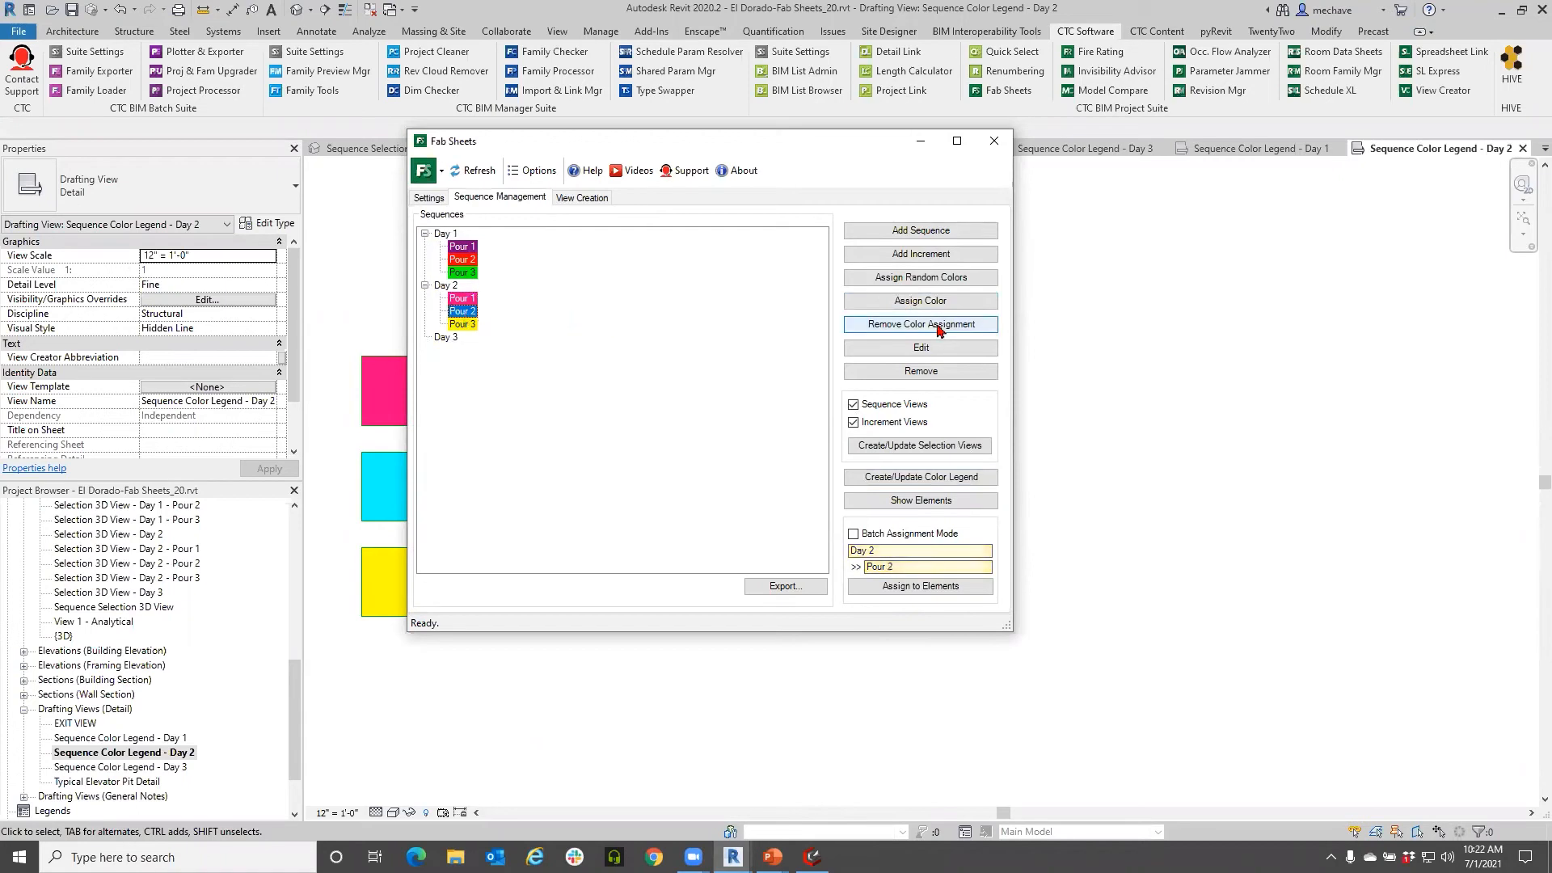
click(926, 302)
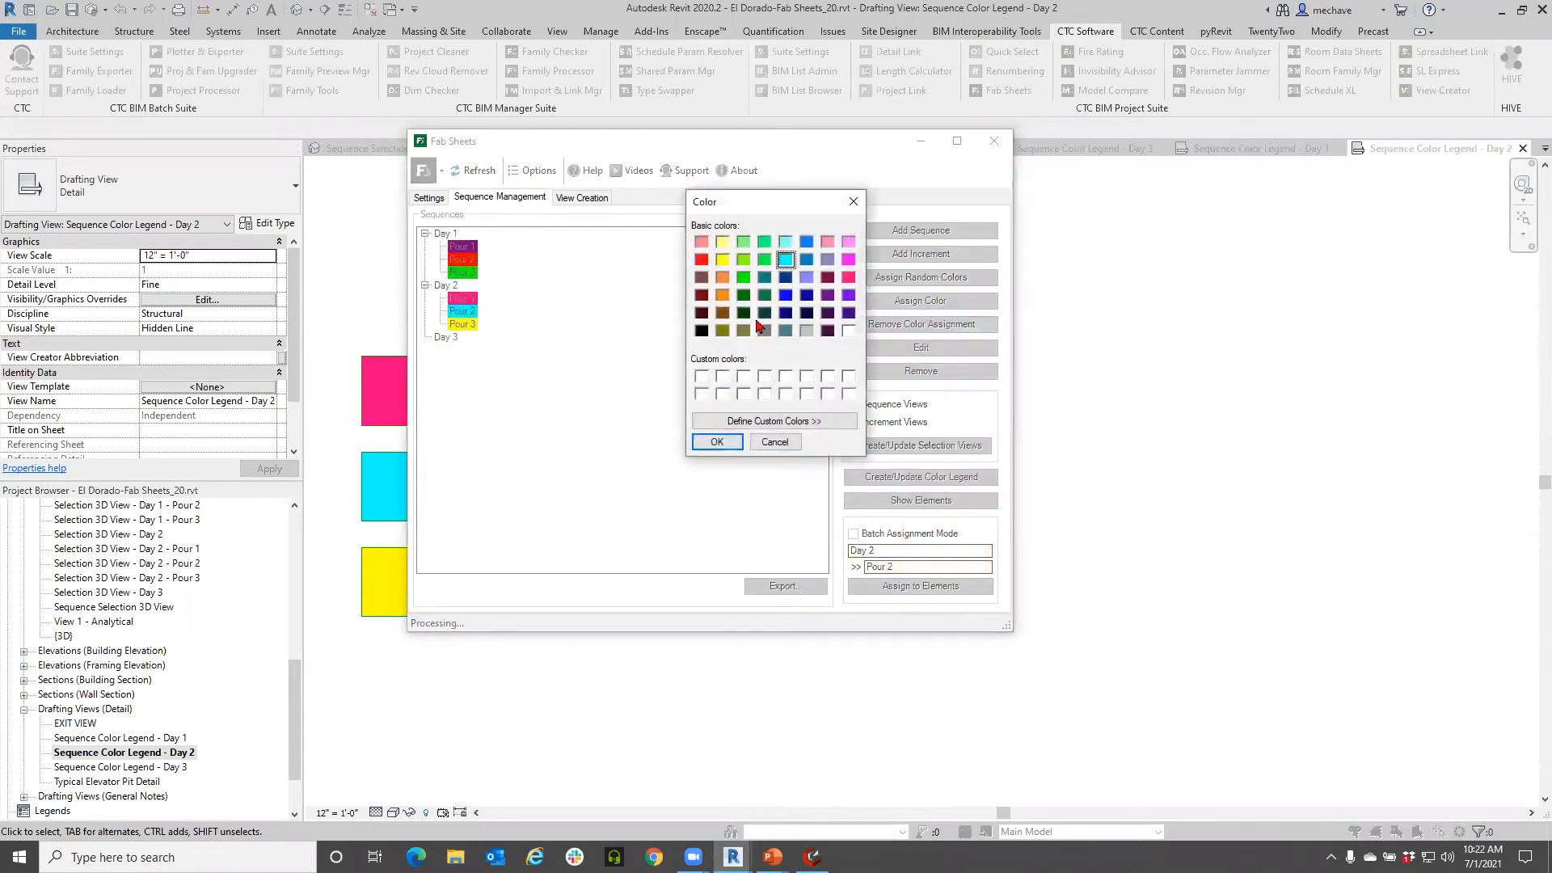
click(722, 296)
click(715, 442)
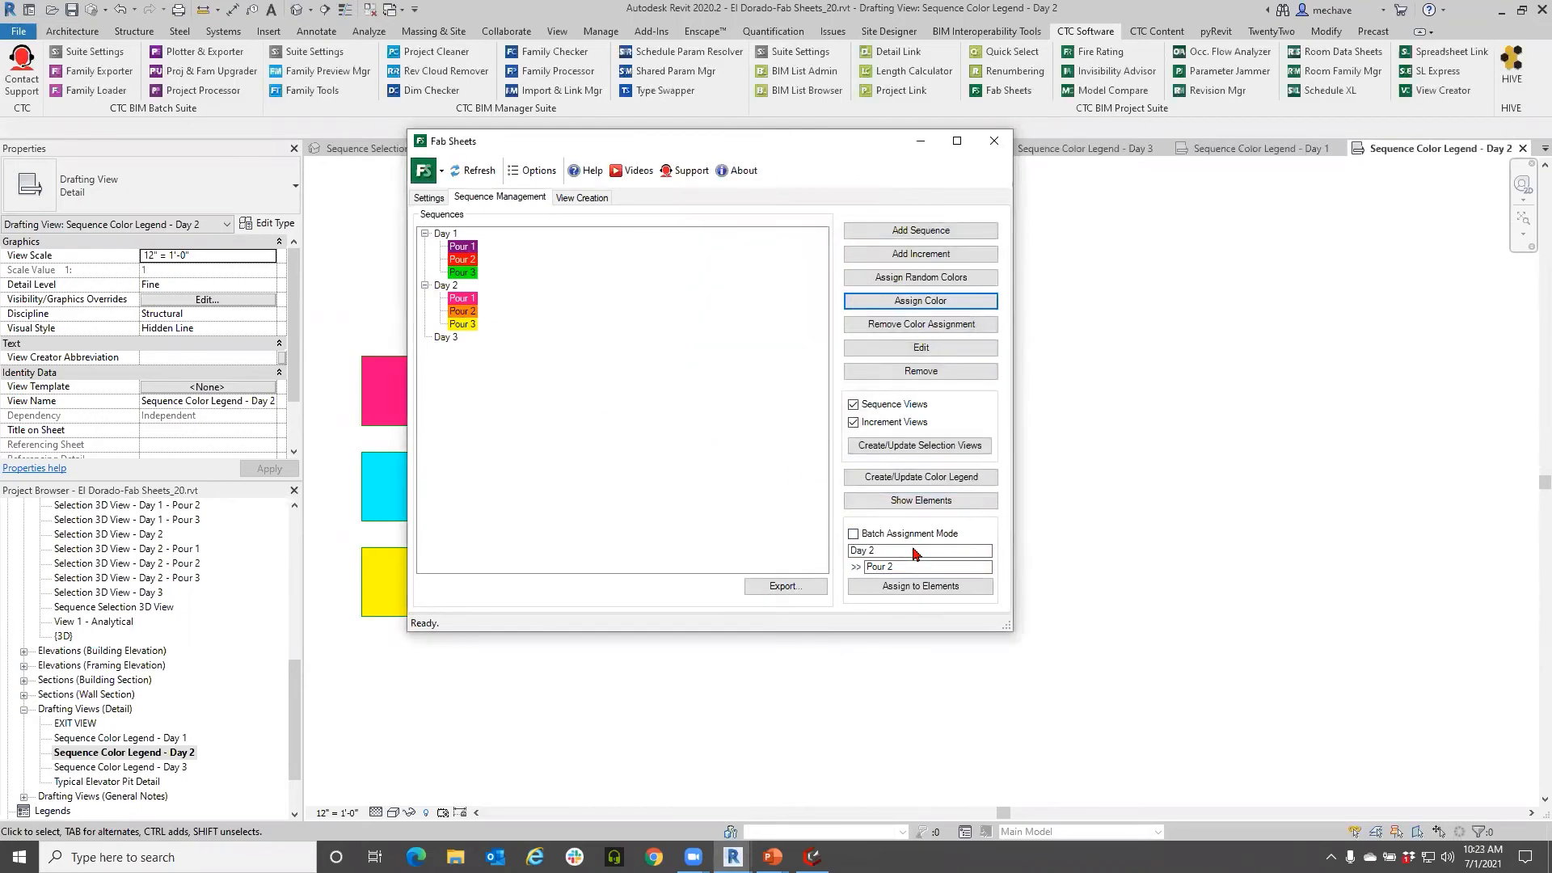
Step: Update the color legends for each sequence with the same settings and reopen Sequence Color Legend - Day 2
click(889, 477)
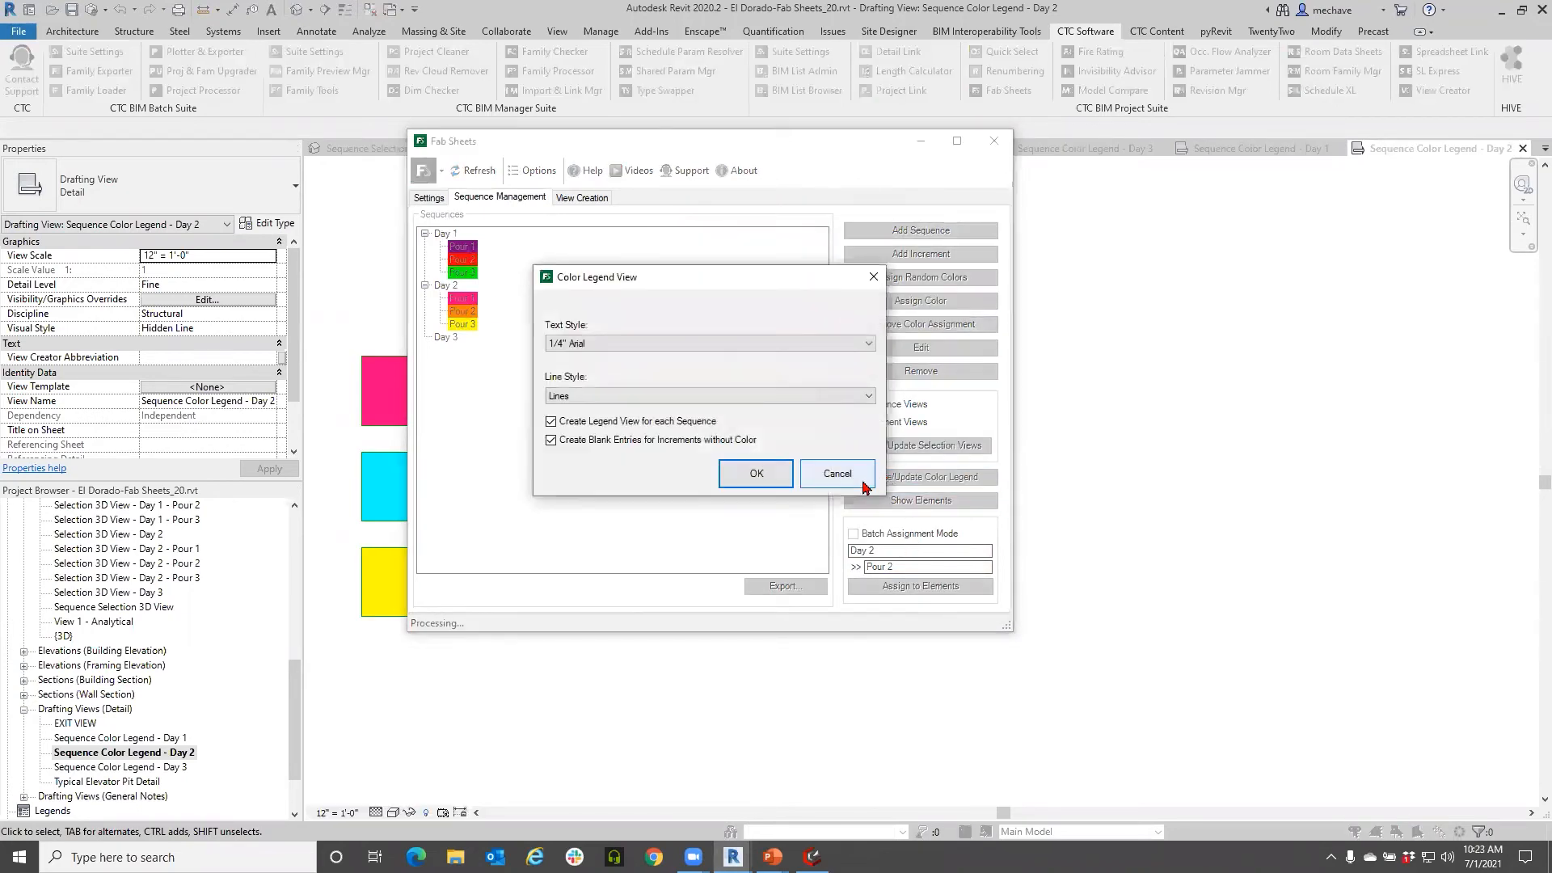
click(757, 479)
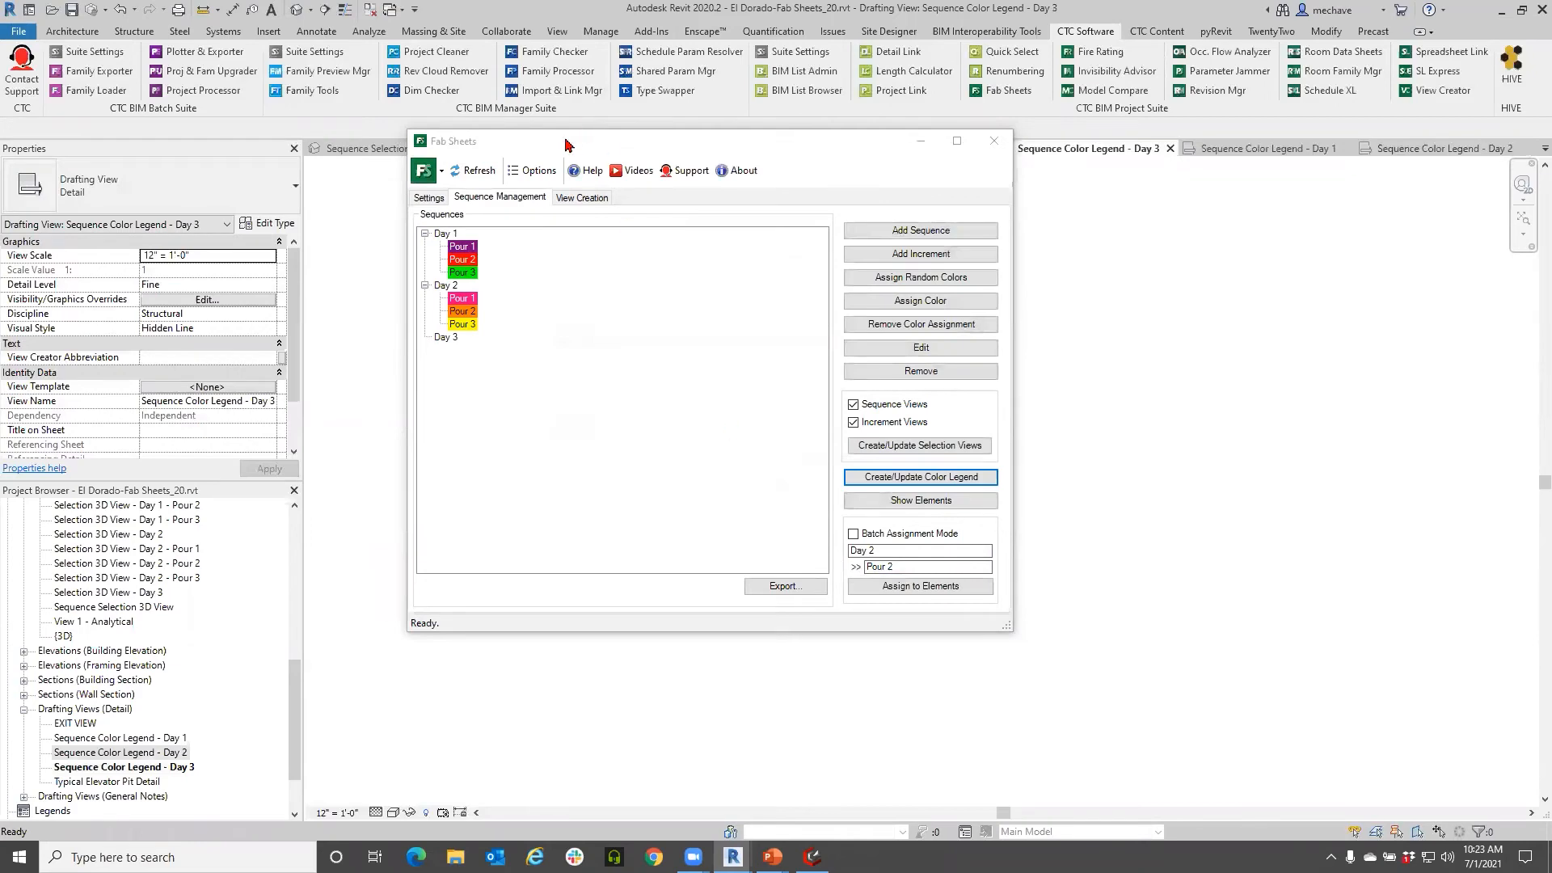
click(920, 141)
double_click(120, 753)
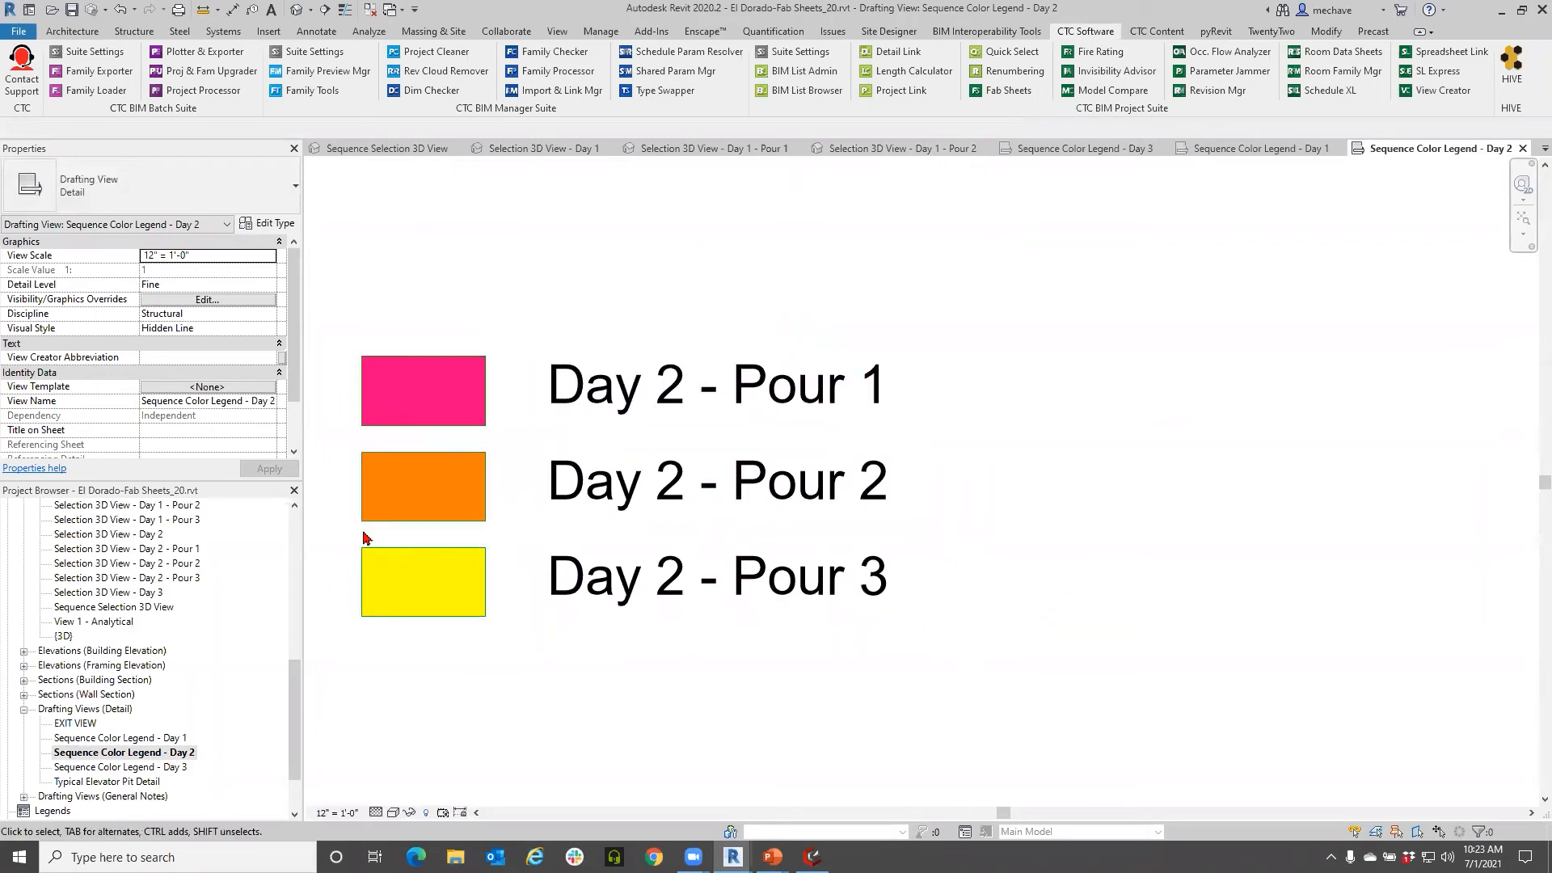
Step: Open Selection 3D View - Day 2 - Pour 2, display it shaded and set its Parts Visibility to Show Parts
scroll(170, 665, up, 1)
double_click(157, 622)
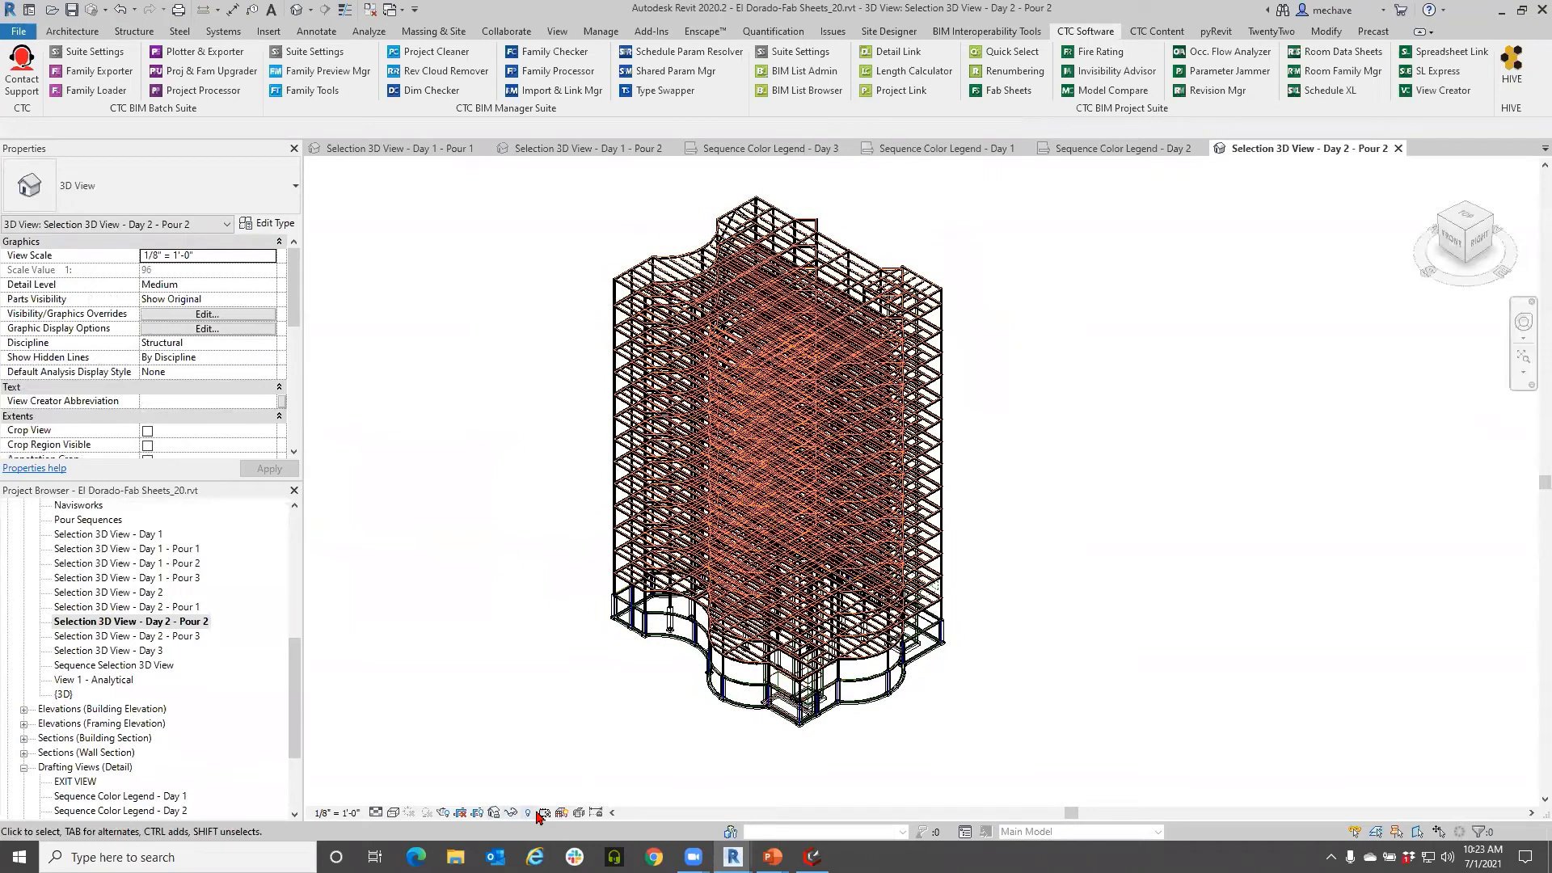
click(560, 814)
click(394, 812)
click(419, 748)
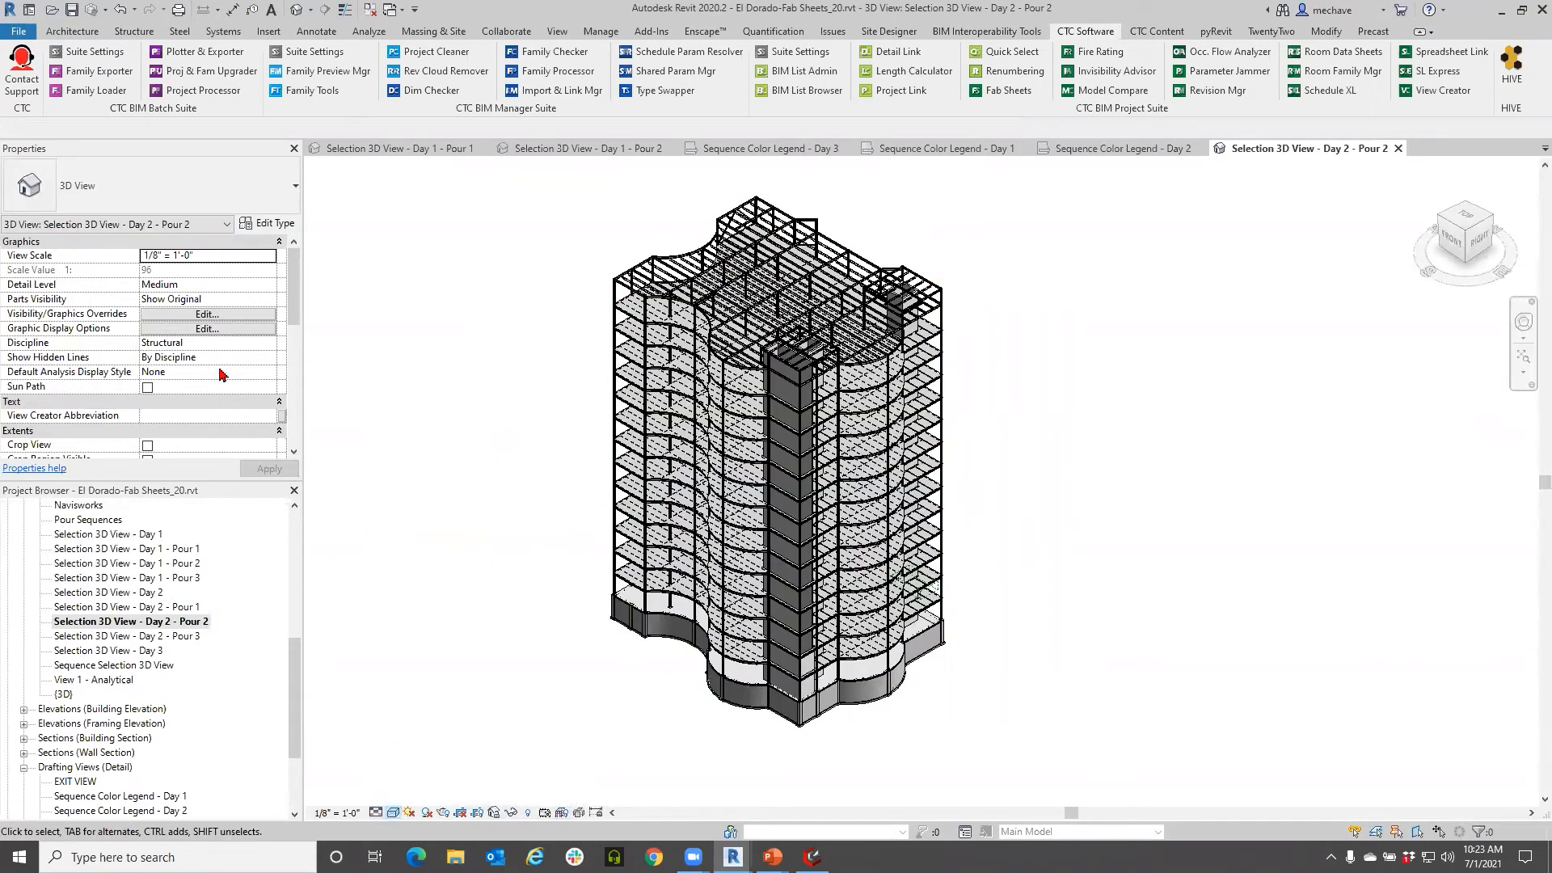
click(271, 299)
click(178, 313)
click(269, 469)
middle_drag(634, 709, 457, 714)
scroll(457, 715, up, 3)
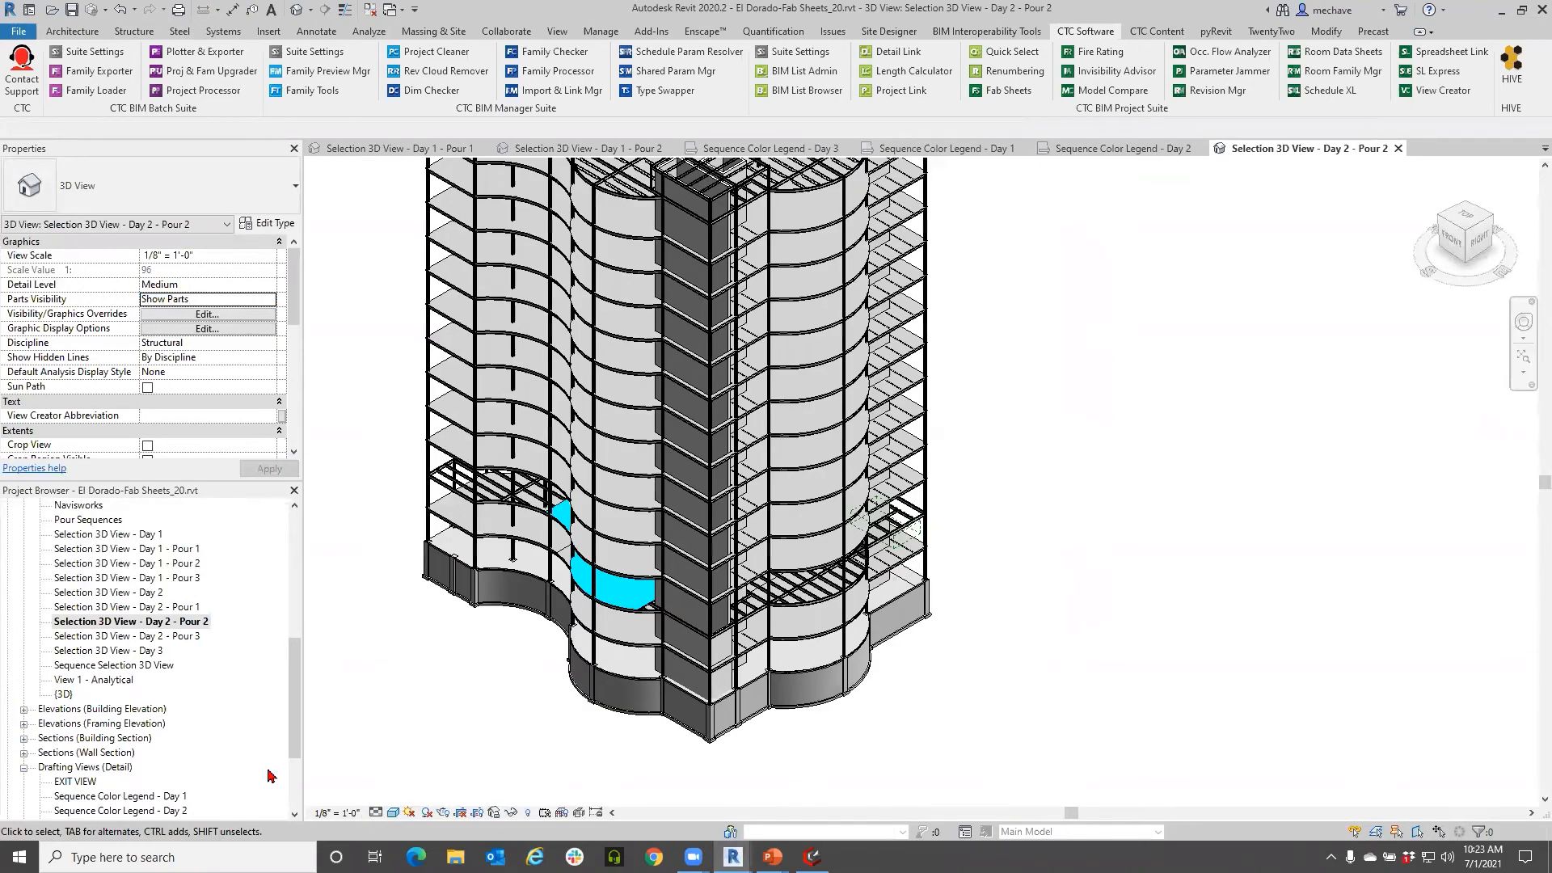
Step: Bring back Fab Sheets and update the selection views for all sequences and increments
mouse_move(721, 855)
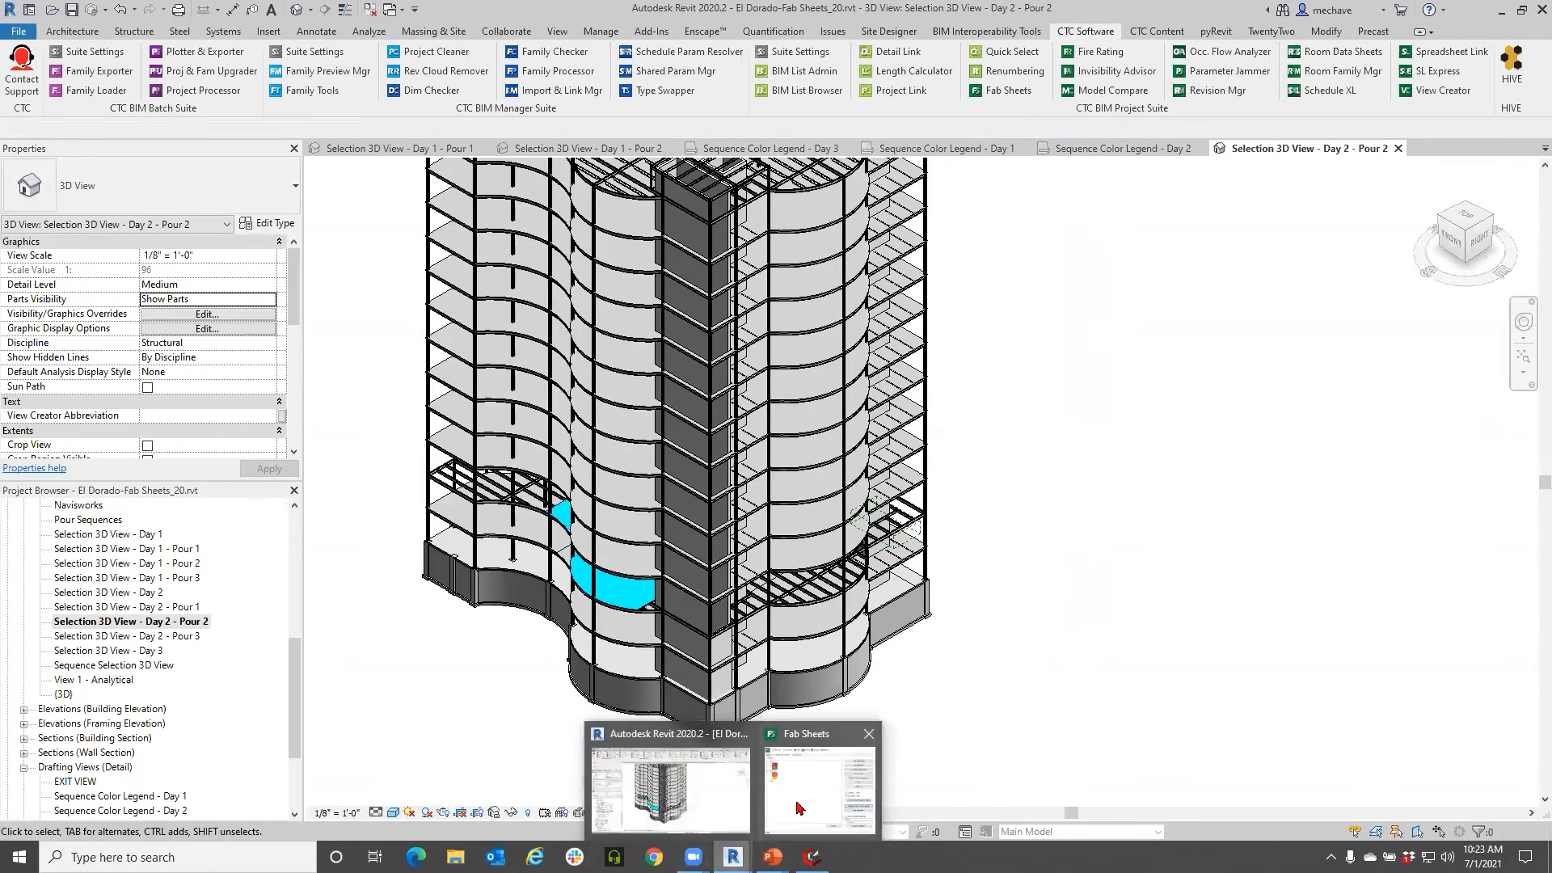
click(841, 778)
click(473, 313)
drag(649, 150, 1044, 138)
click(1328, 436)
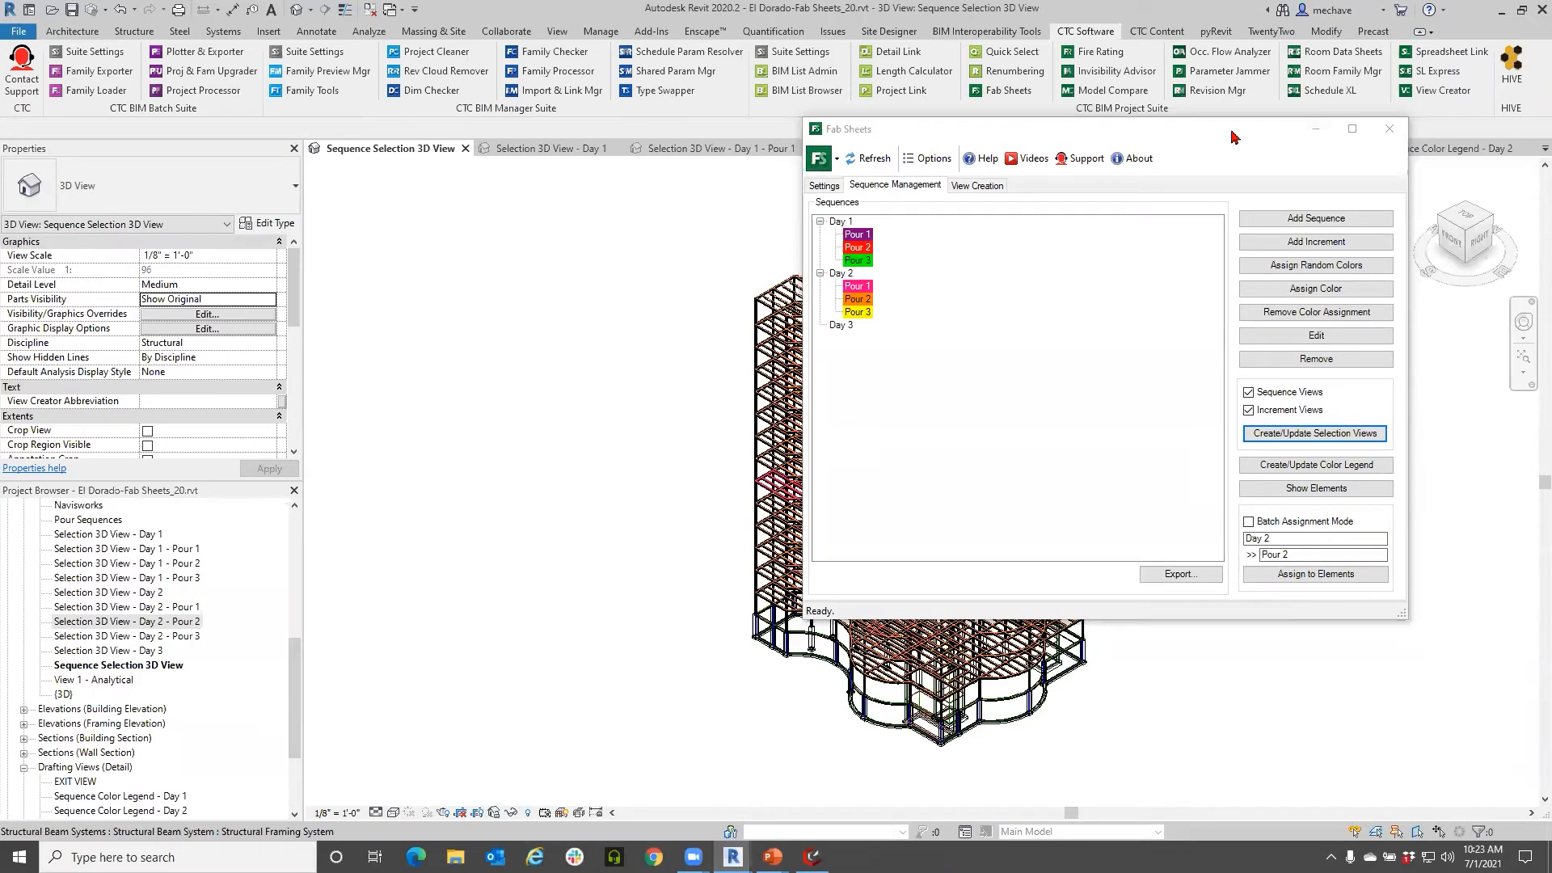
Step: Minimize Fab Sheets, open Selection 3D View - Day 1 and examine its colored pour areas
click(1311, 132)
click(135, 535)
double_click(135, 535)
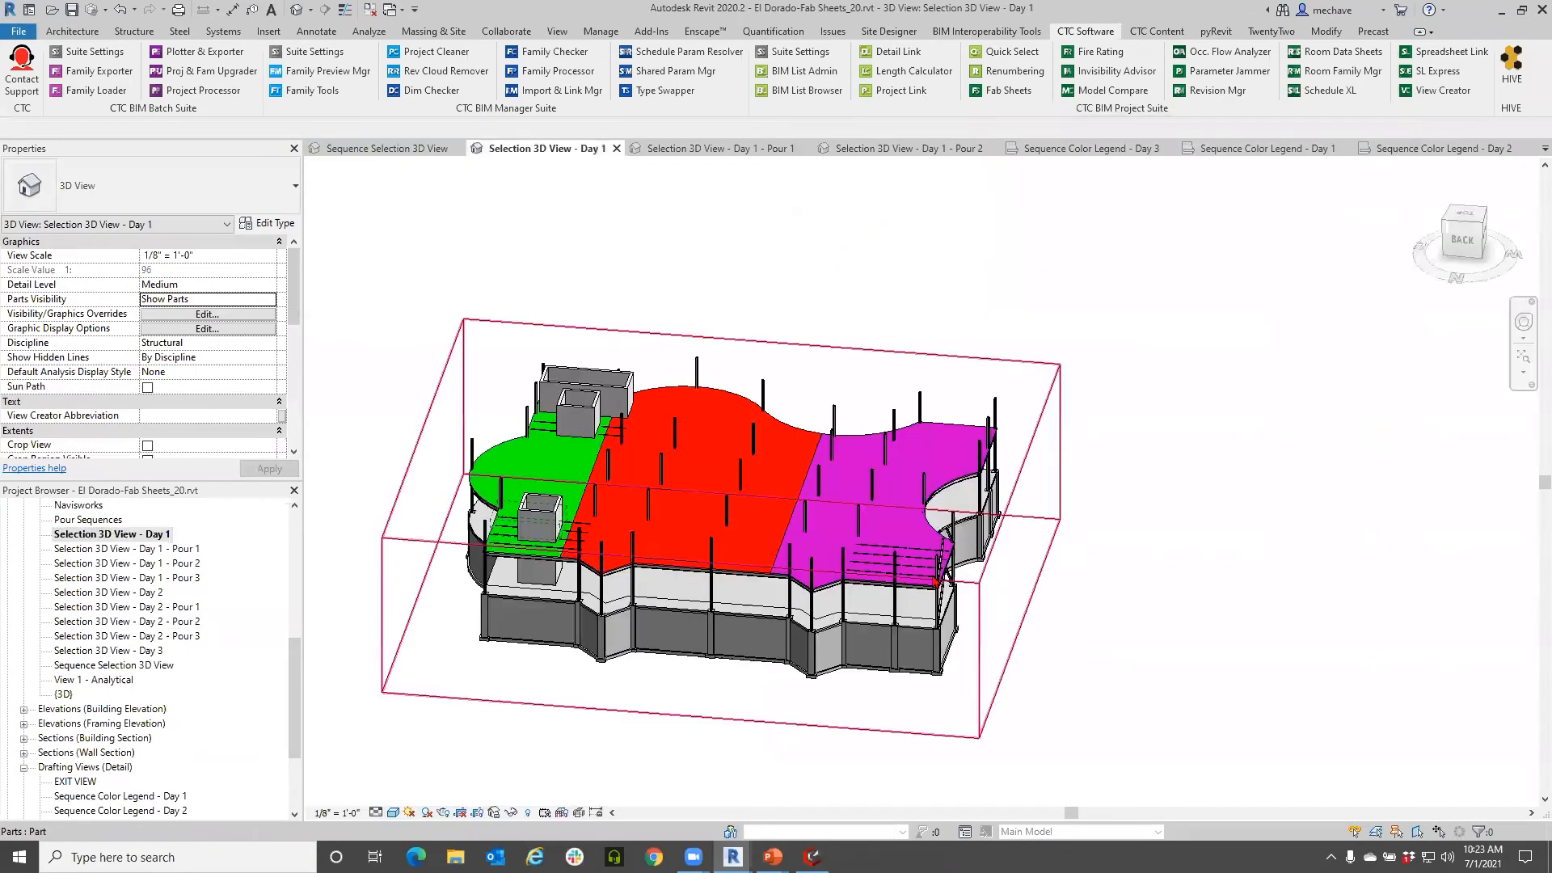
scroll(635, 474, up, 3)
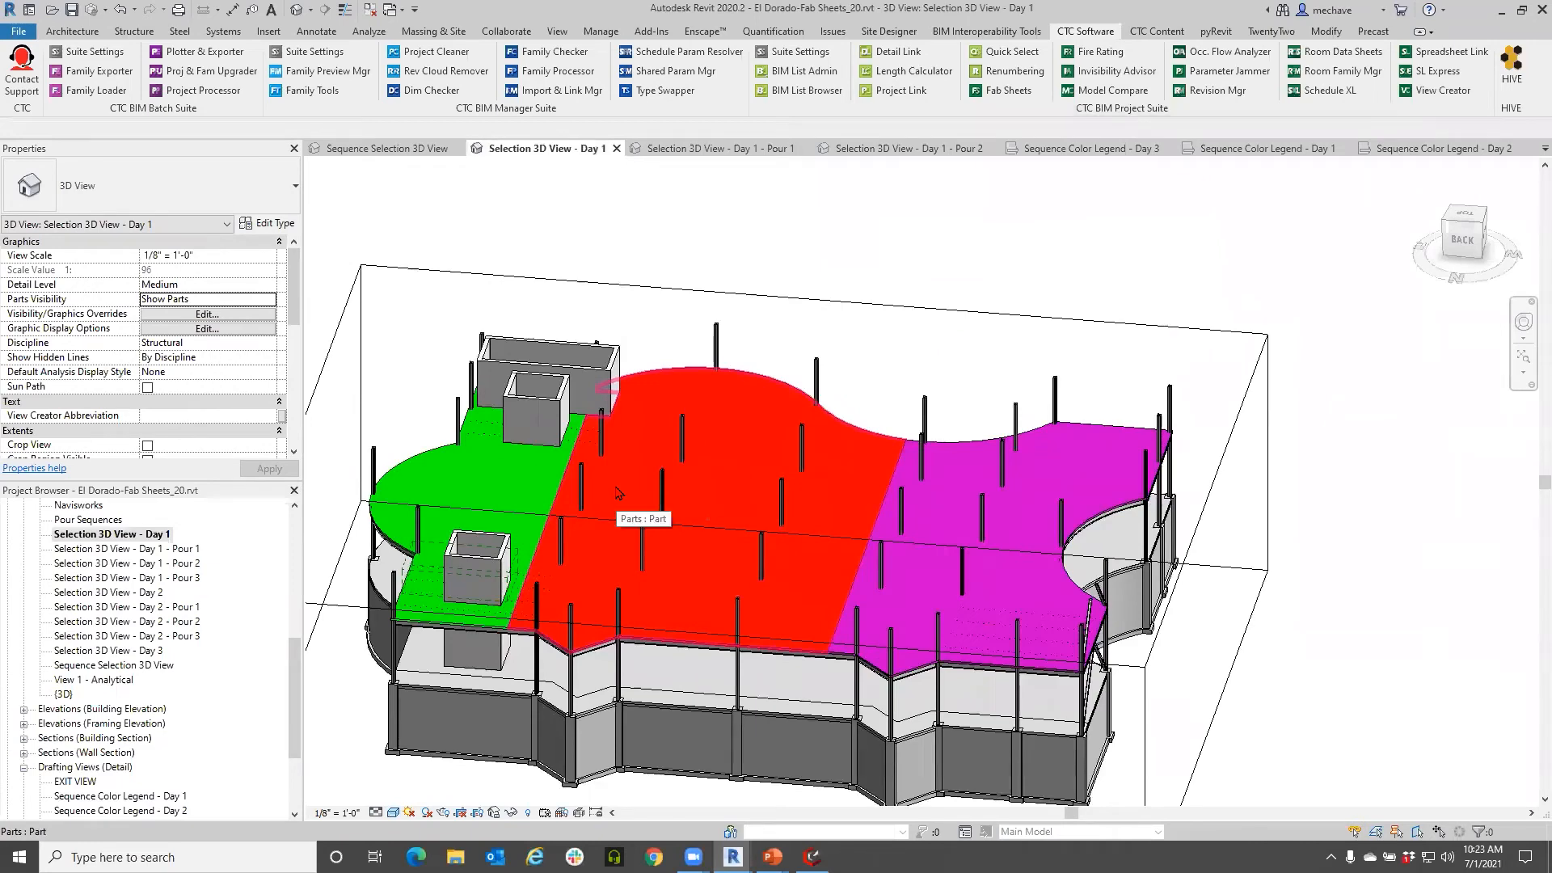
middle_drag(616, 491, 606, 459)
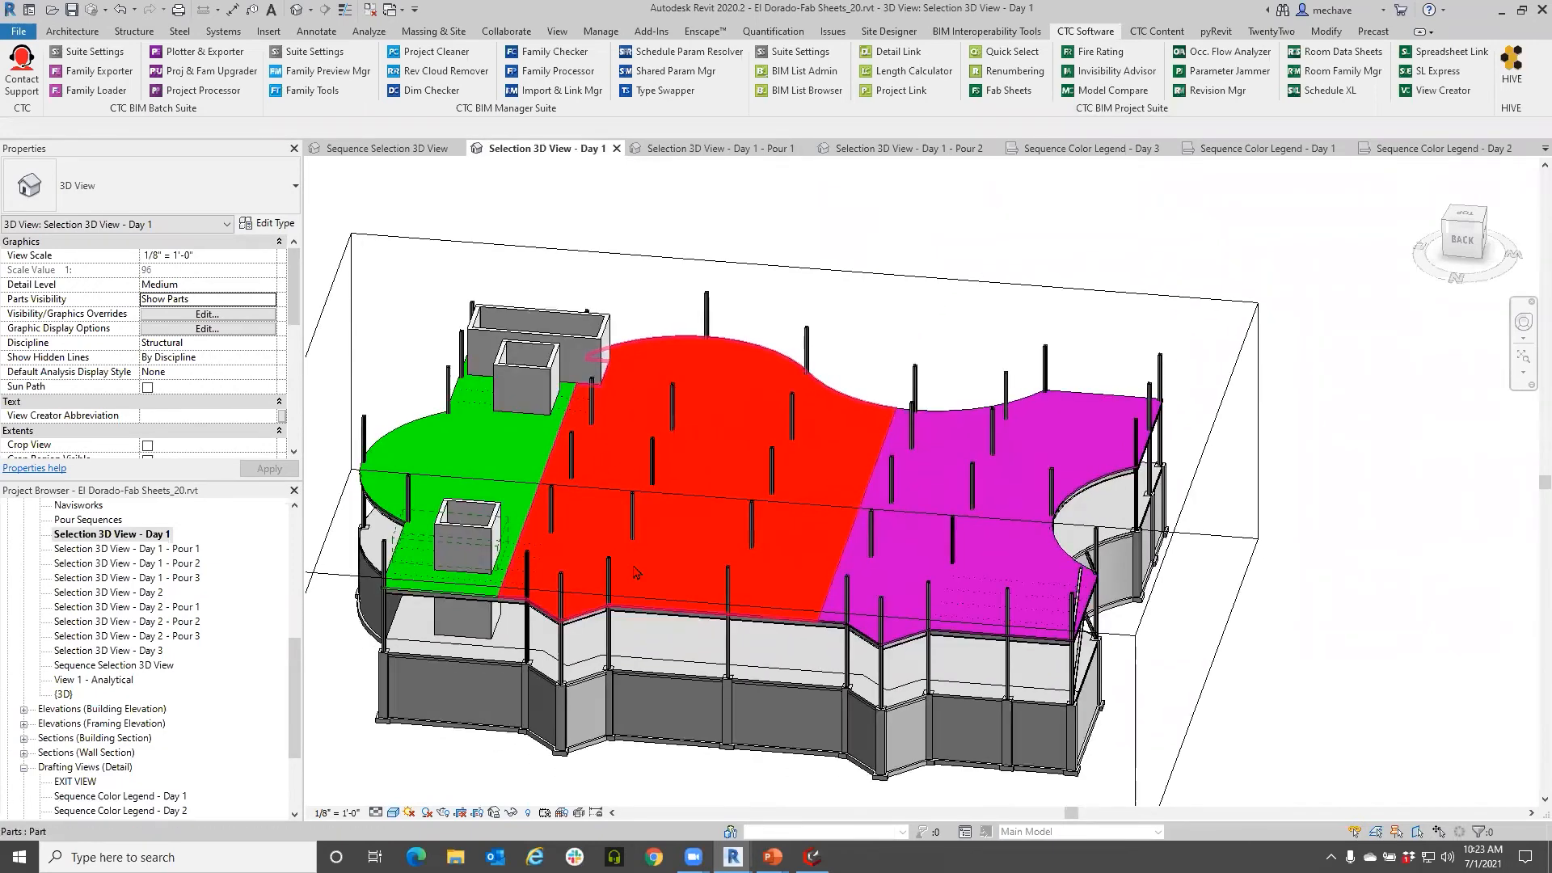
Step: Restore Fab Sheets, switch to view creation and create a scope box for Day 1 - Pour 3
mouse_move(733, 855)
click(796, 809)
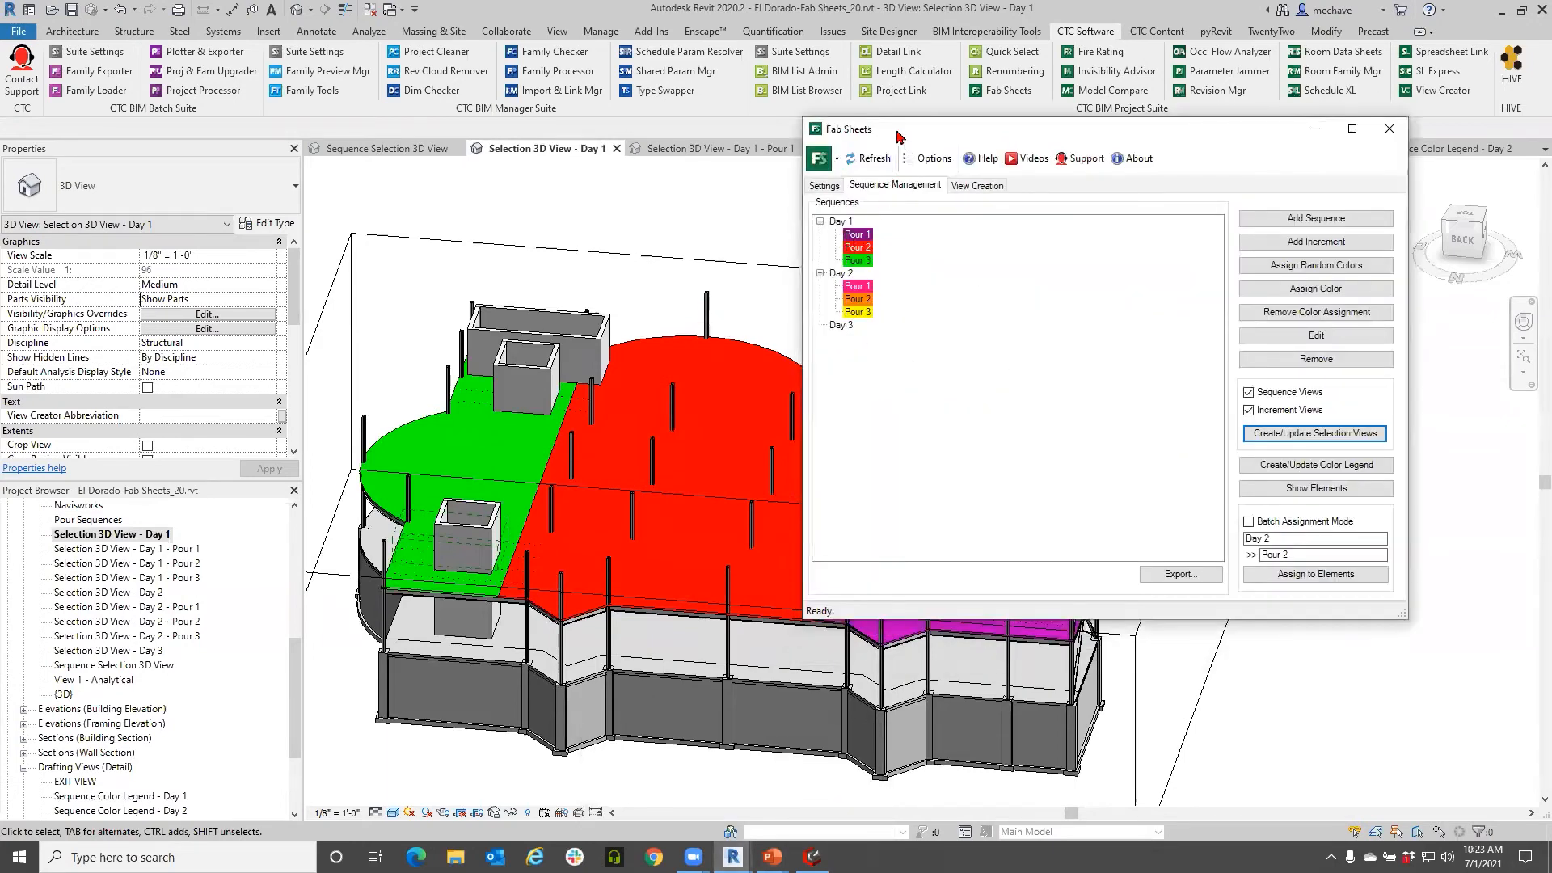
drag(894, 136, 474, 136)
click(555, 186)
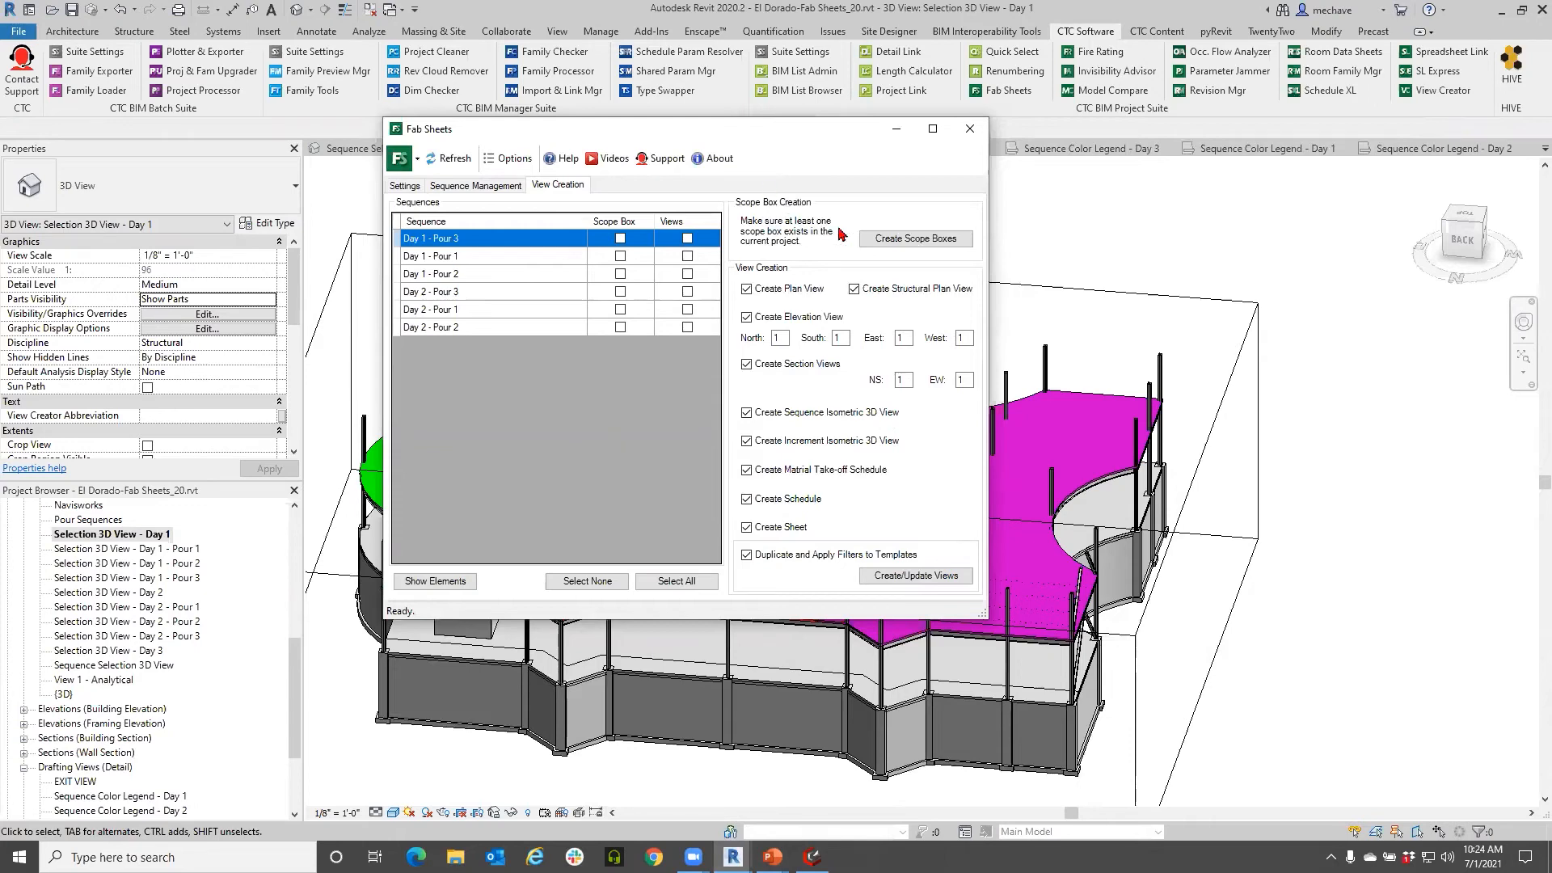
click(906, 240)
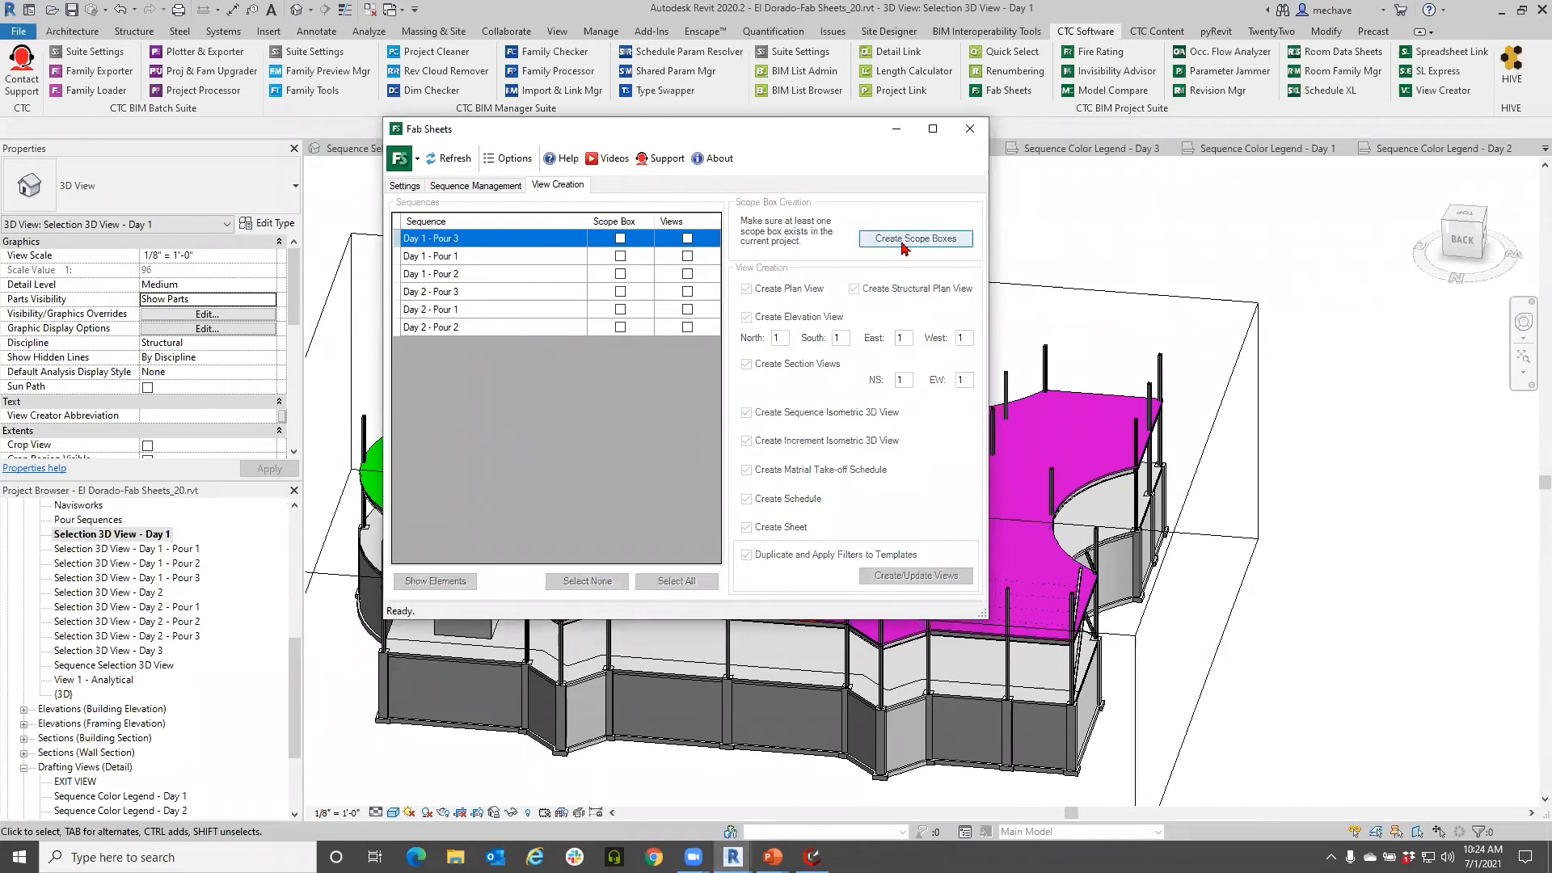
Step: Minimize Fab Sheets, locate the Day 1 - Pour 3 scope box over the green slab and select it
click(896, 129)
shift+middle_drag(494, 652, 796, 606)
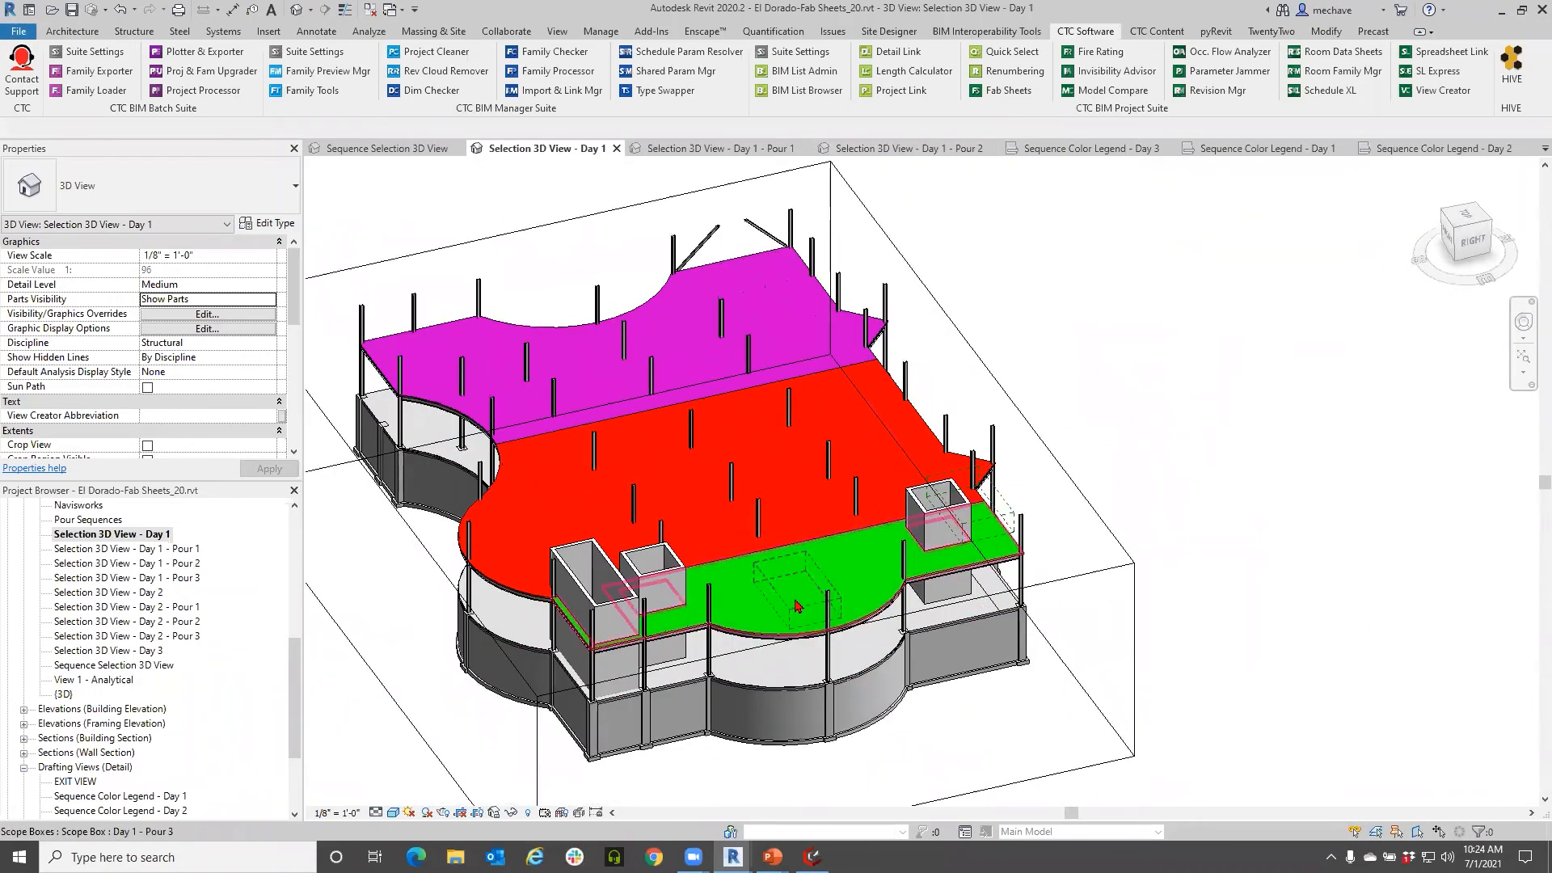
click(785, 613)
key(Escape)
shift+middle_drag(772, 620, 716, 269)
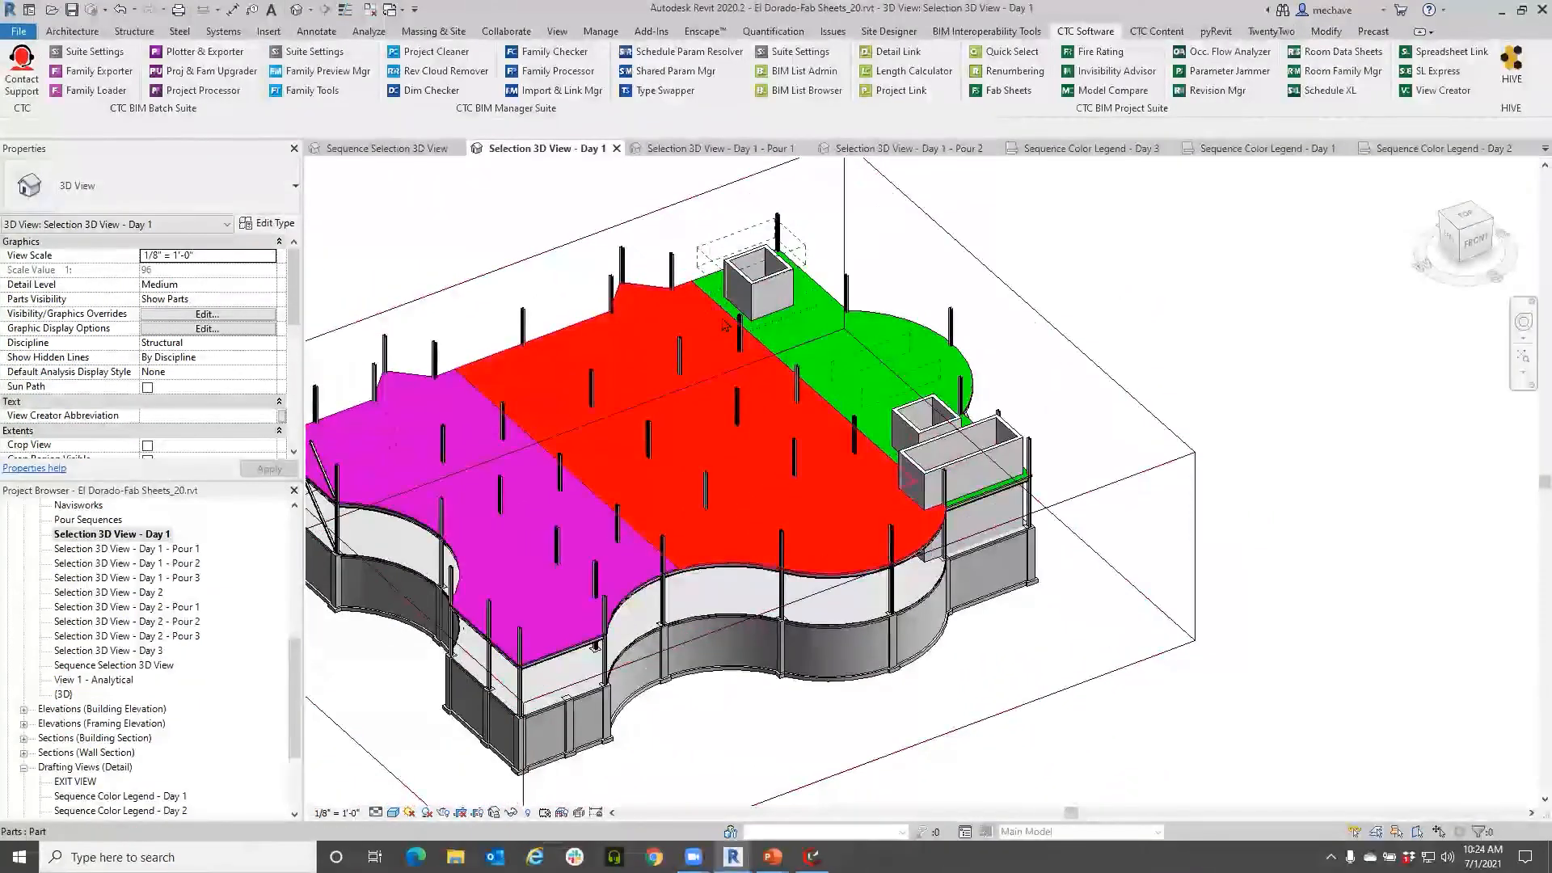
shift+middle_drag(894, 350, 701, 449)
click(879, 366)
scroll(702, 449, up, 1)
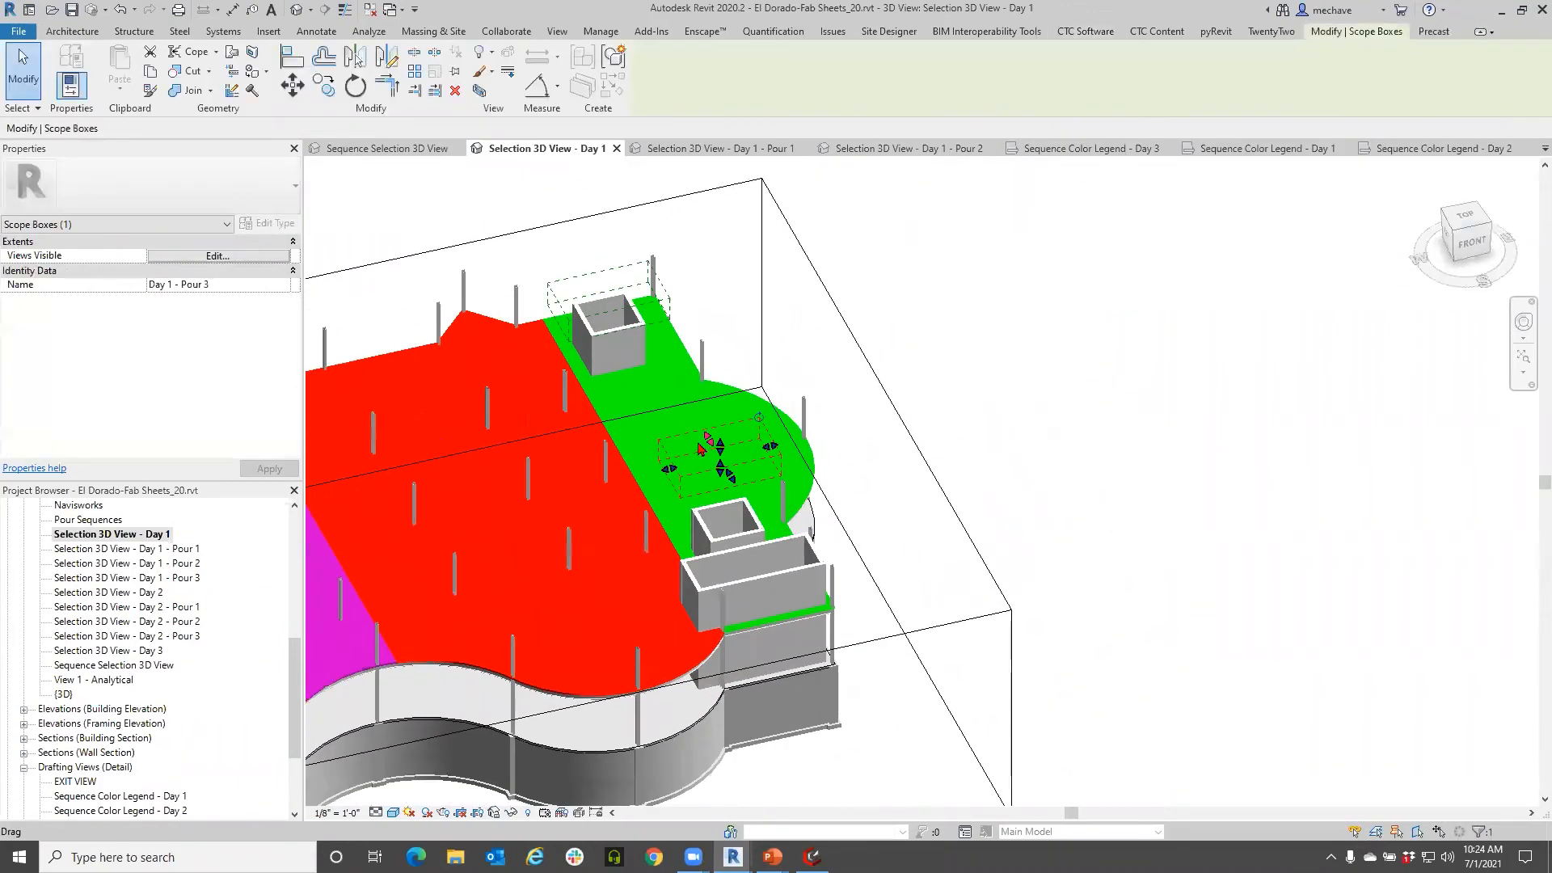
Step: Restore Fab Sheets, move it clear of the scope box and keep only Day 1 - Pour 3 selected among the sequences
mouse_move(732, 857)
click(845, 780)
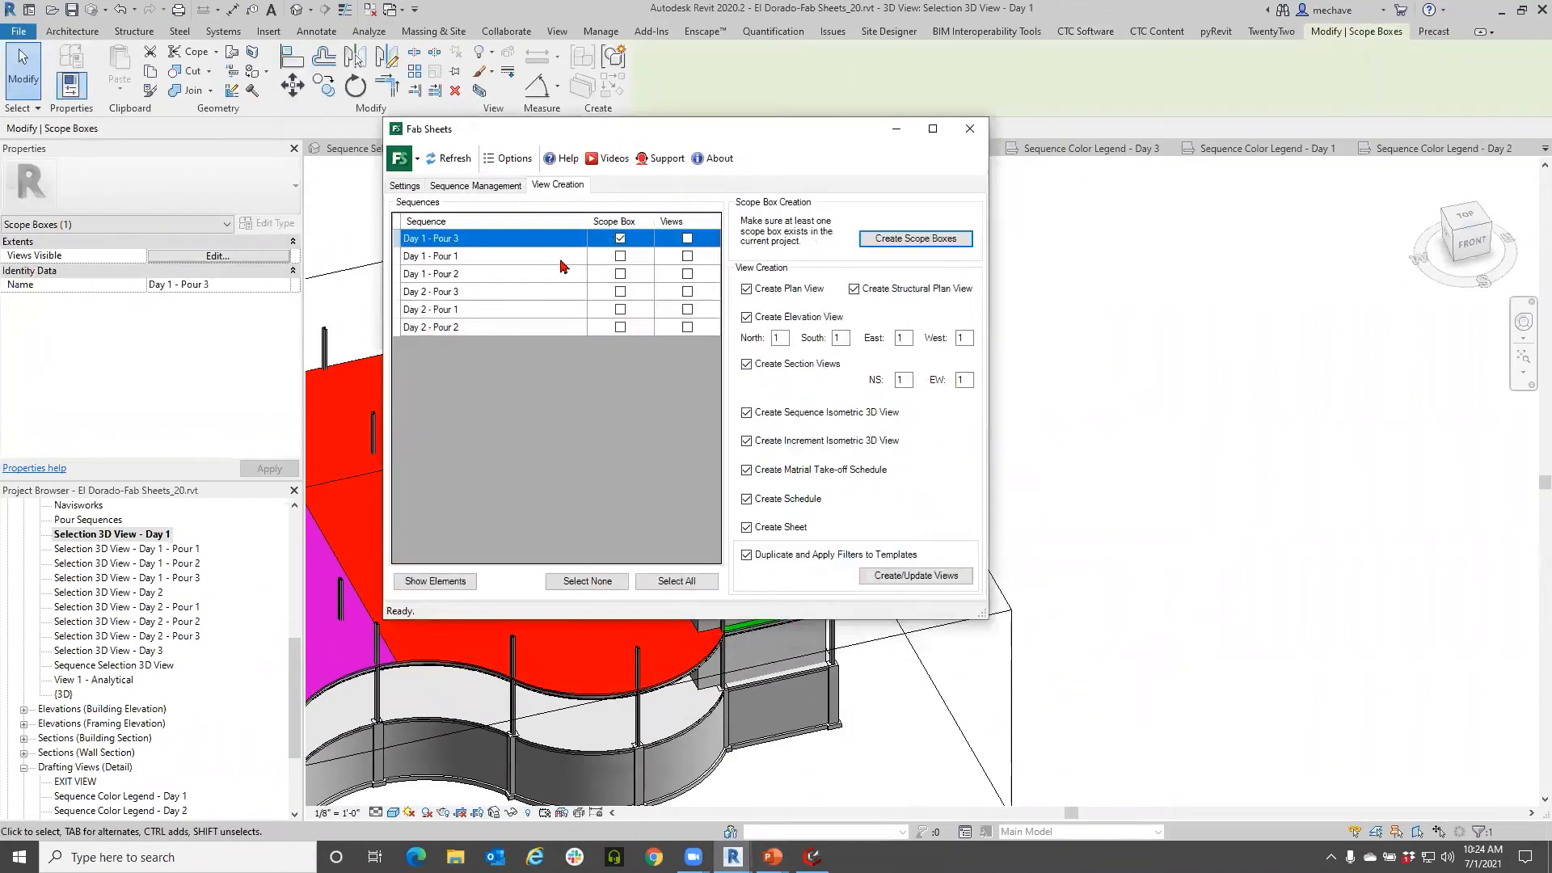
click(475, 239)
drag(543, 136, 676, 603)
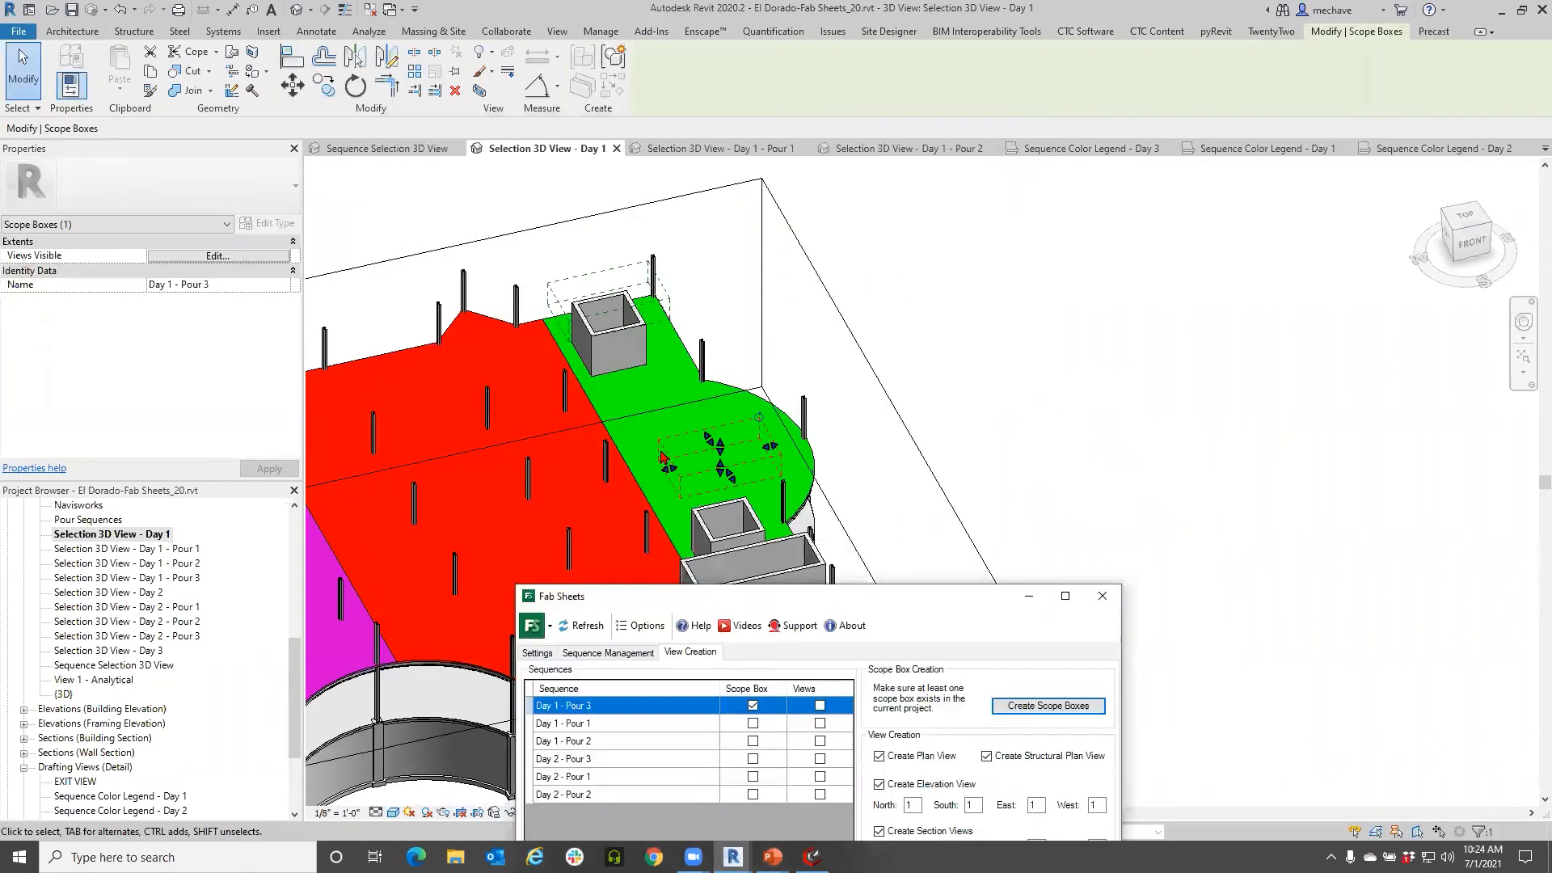
shift+click(661, 796)
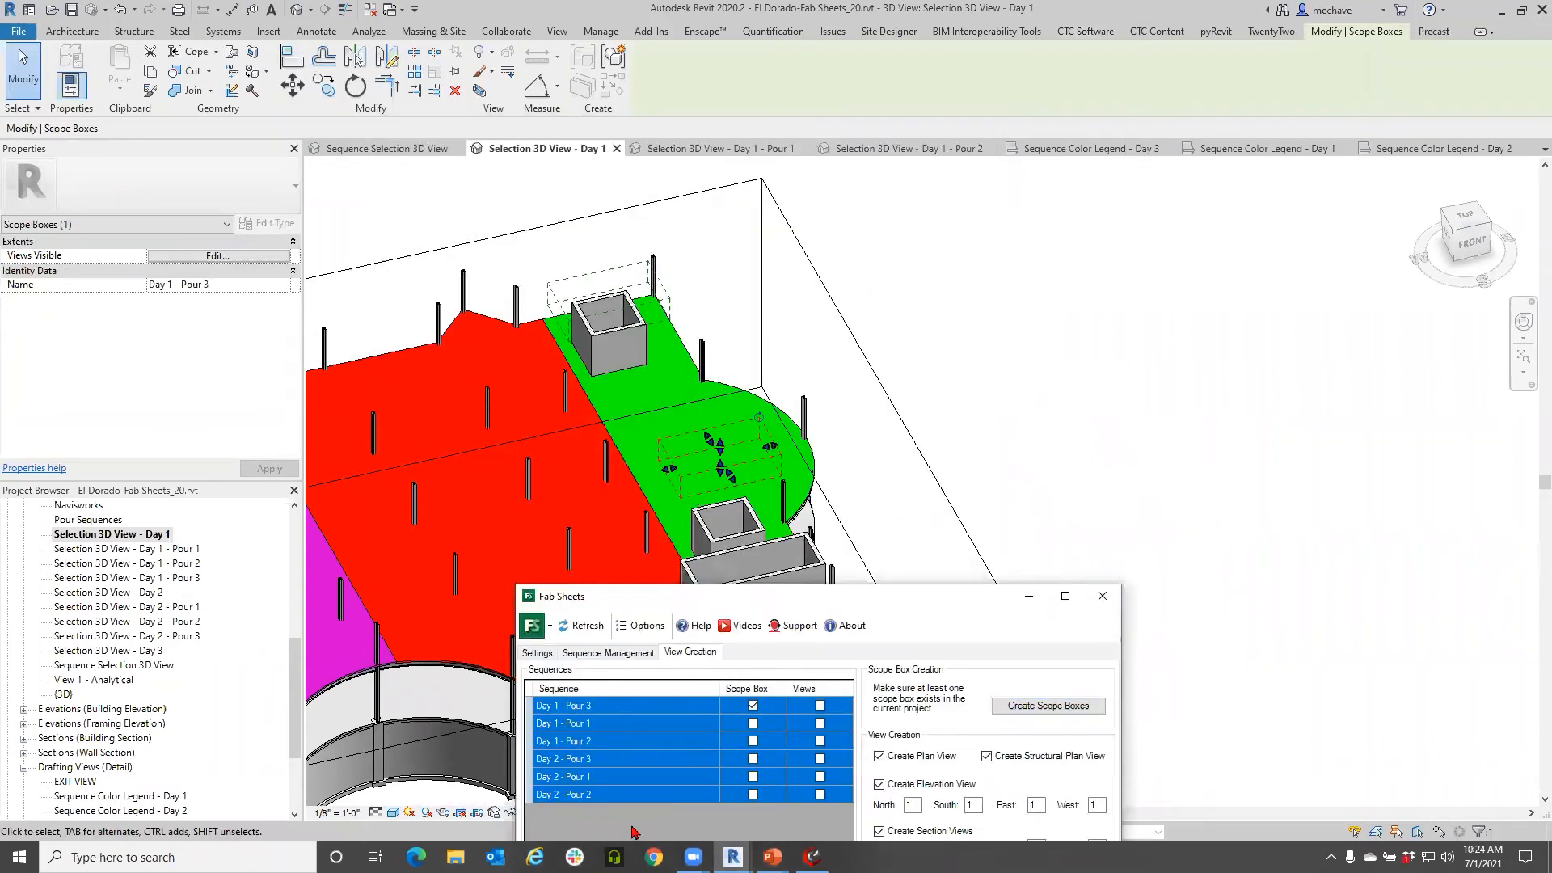
click(592, 711)
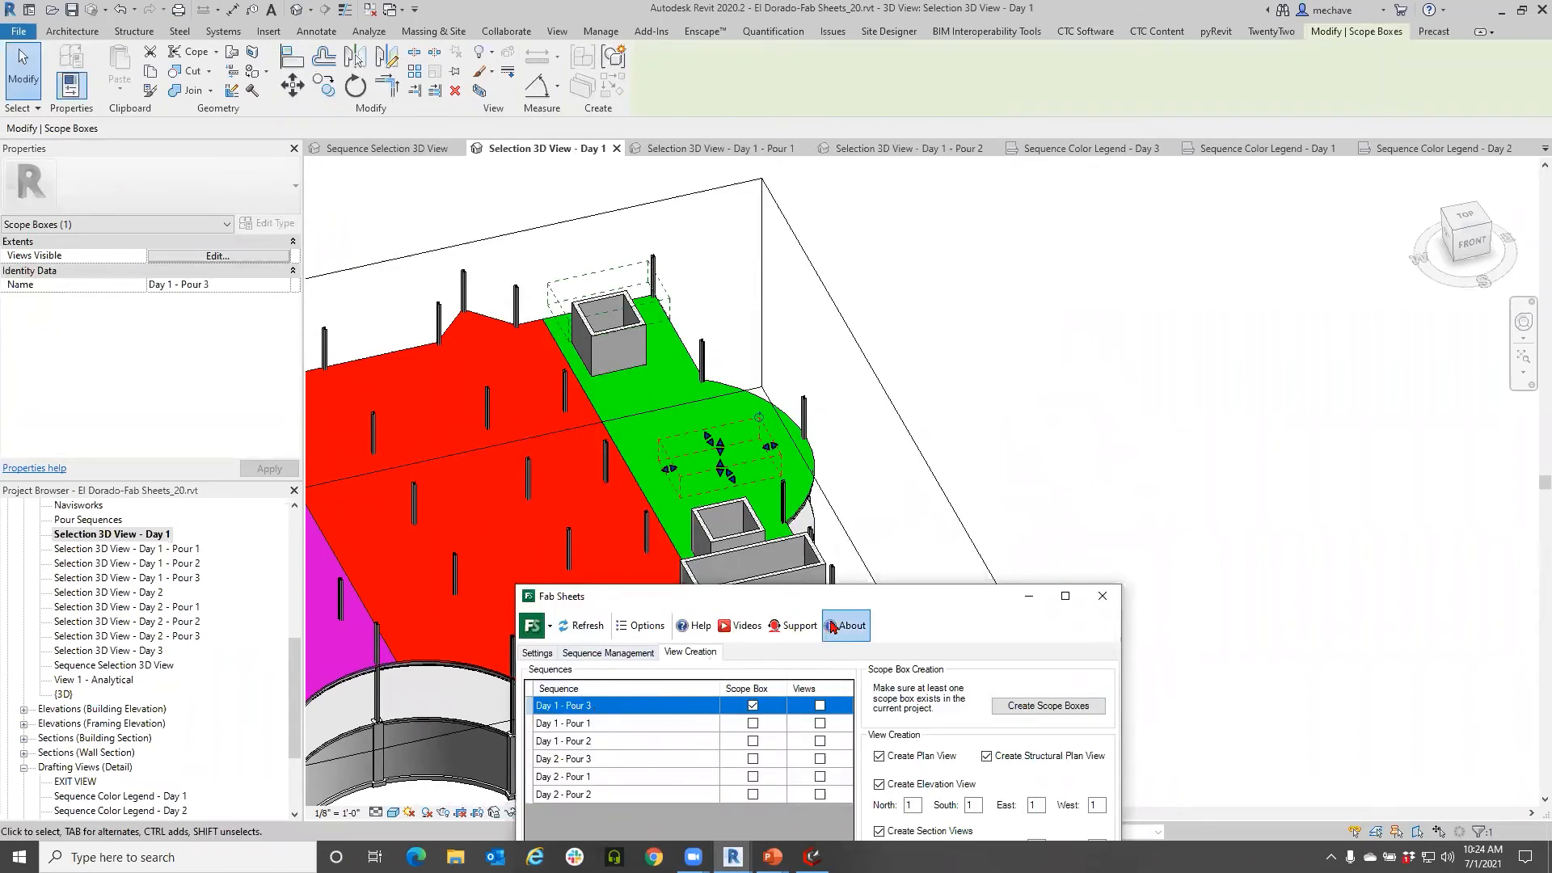
Step: Reselect the Day 1 - Pour 3 scope box and widen it in the front view to span the green slab
click(954, 522)
click(748, 485)
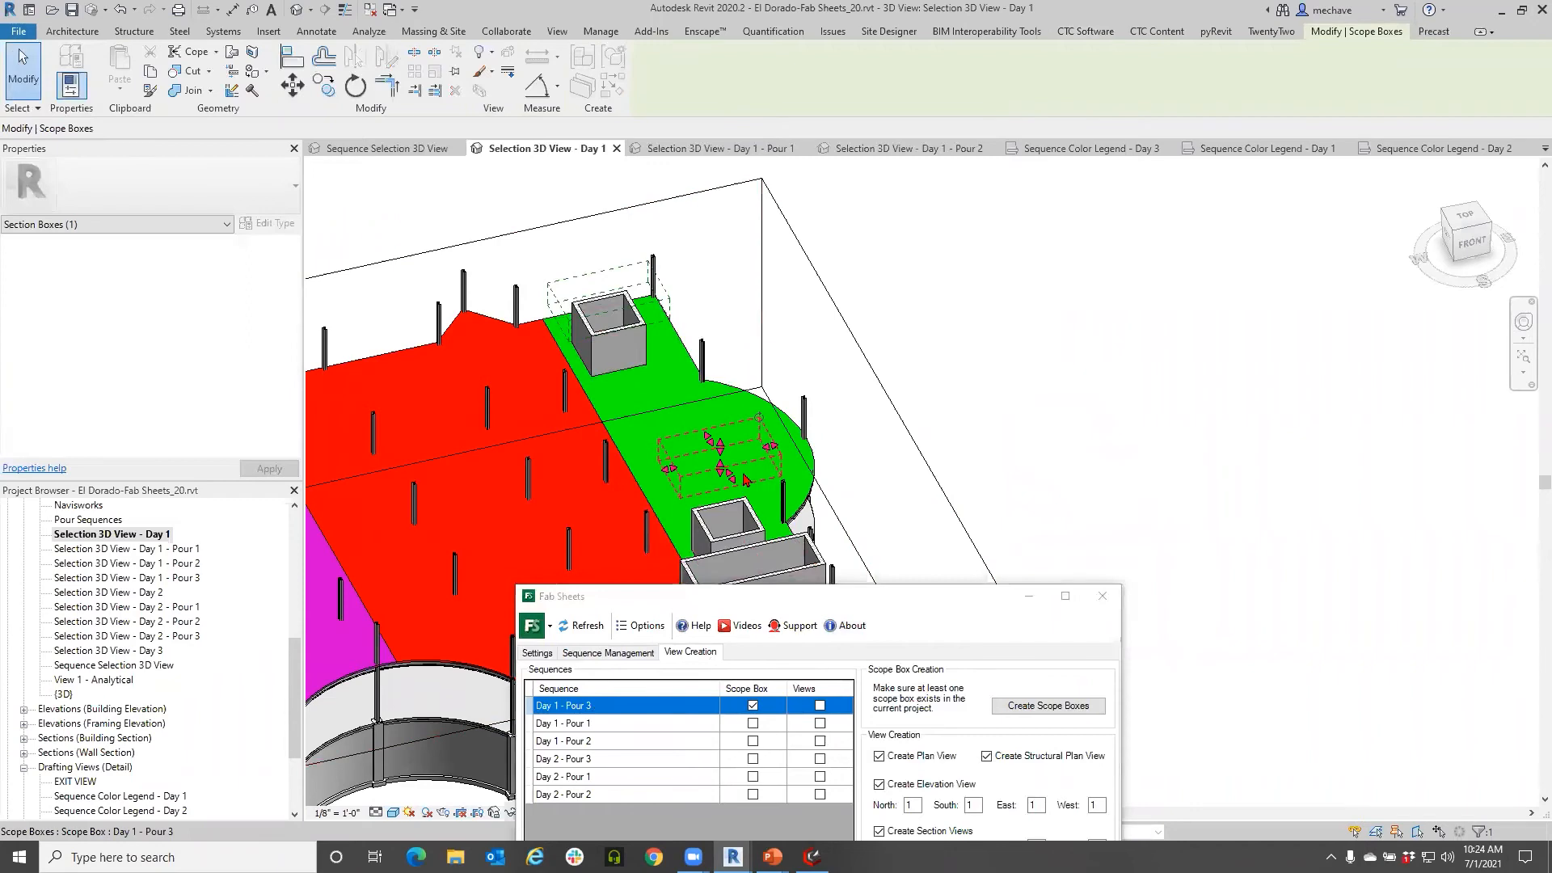
click(1479, 254)
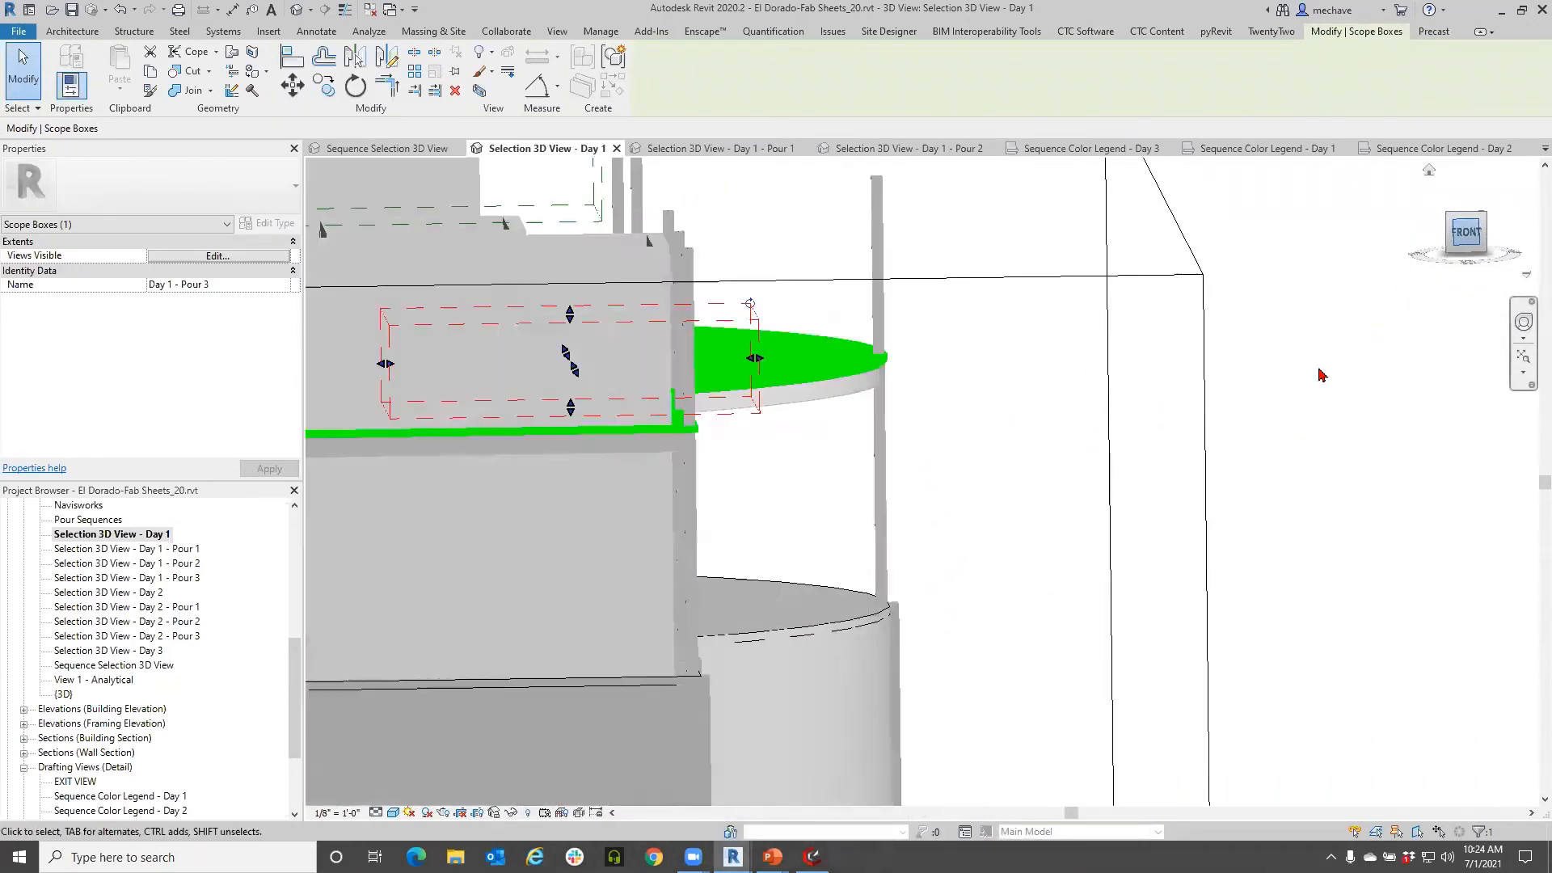
drag(709, 468, 572, 464)
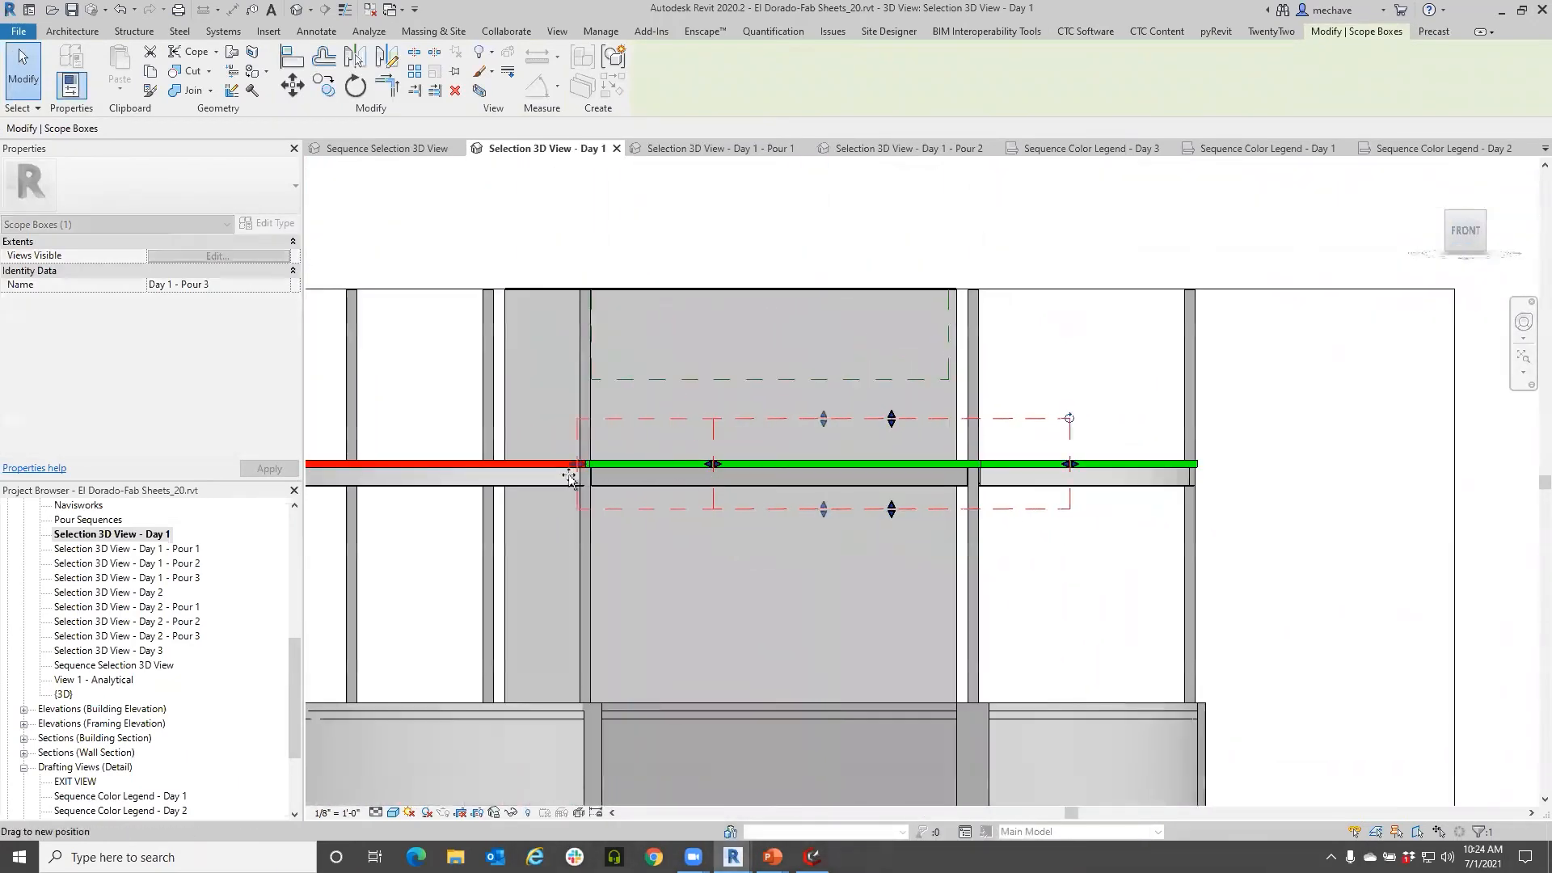
drag(1069, 464, 1214, 464)
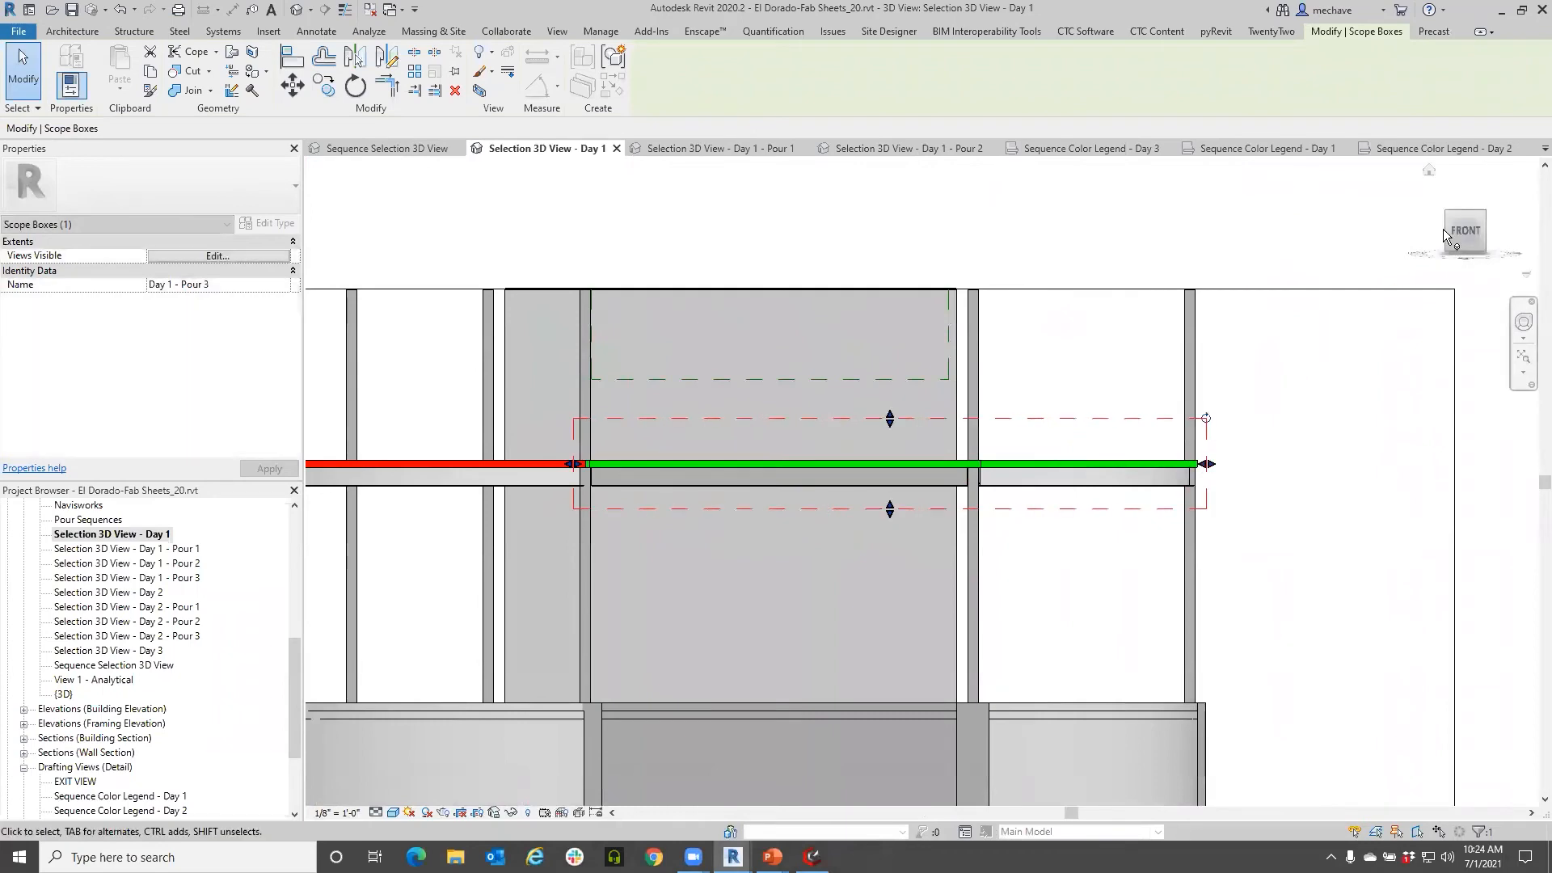
Step: Stretch the Day 1 - Pour 3 scope box north and south in the top view past the green slab's edges
click(1466, 200)
scroll(750, 521, down, 4)
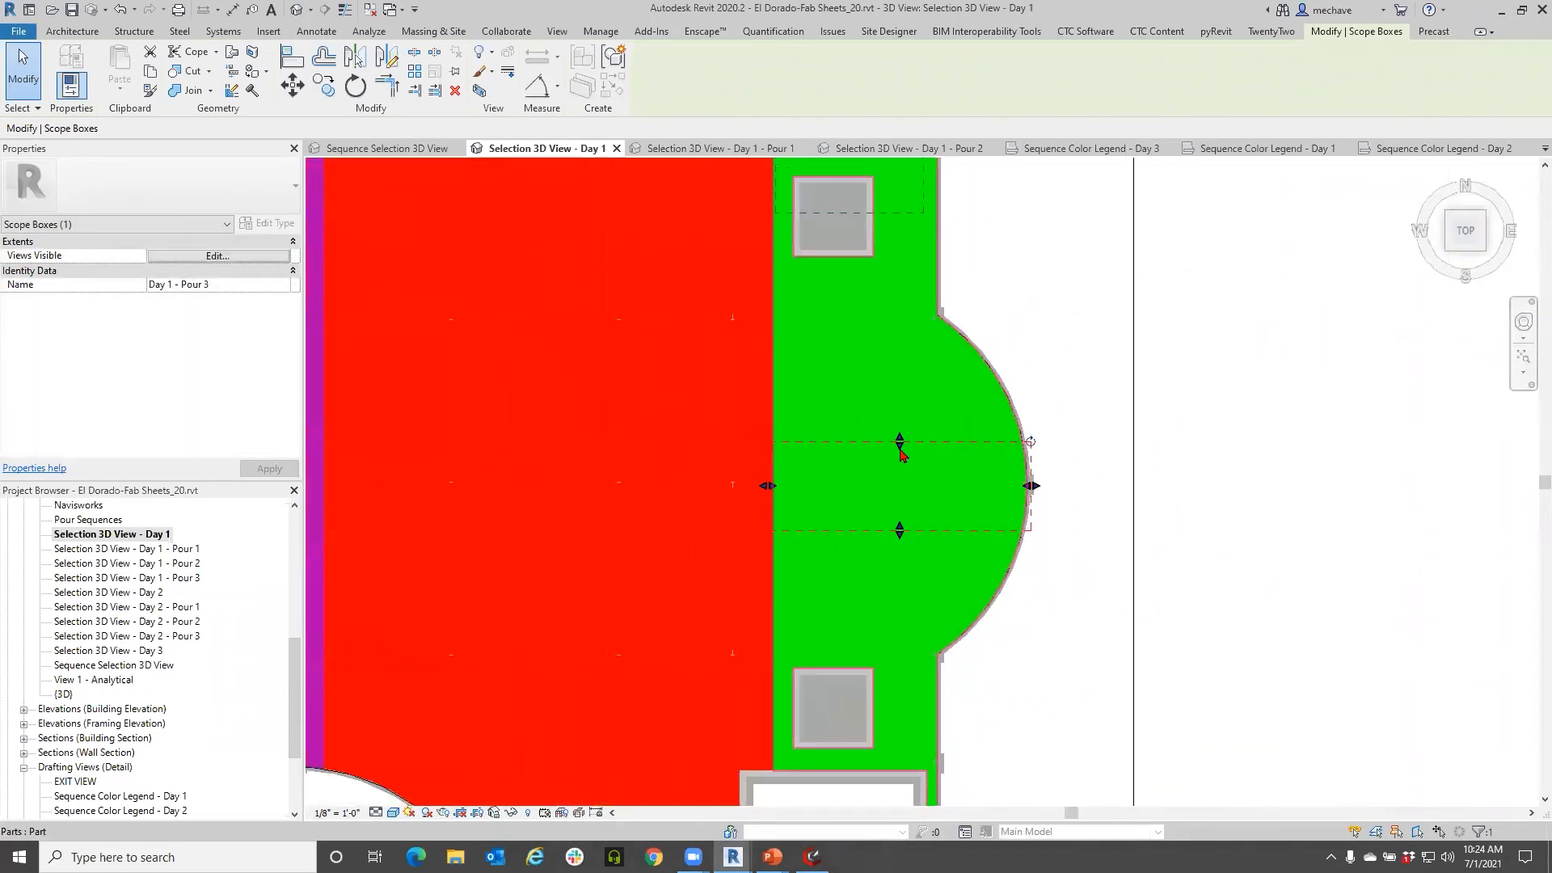
drag(899, 443, 900, 180)
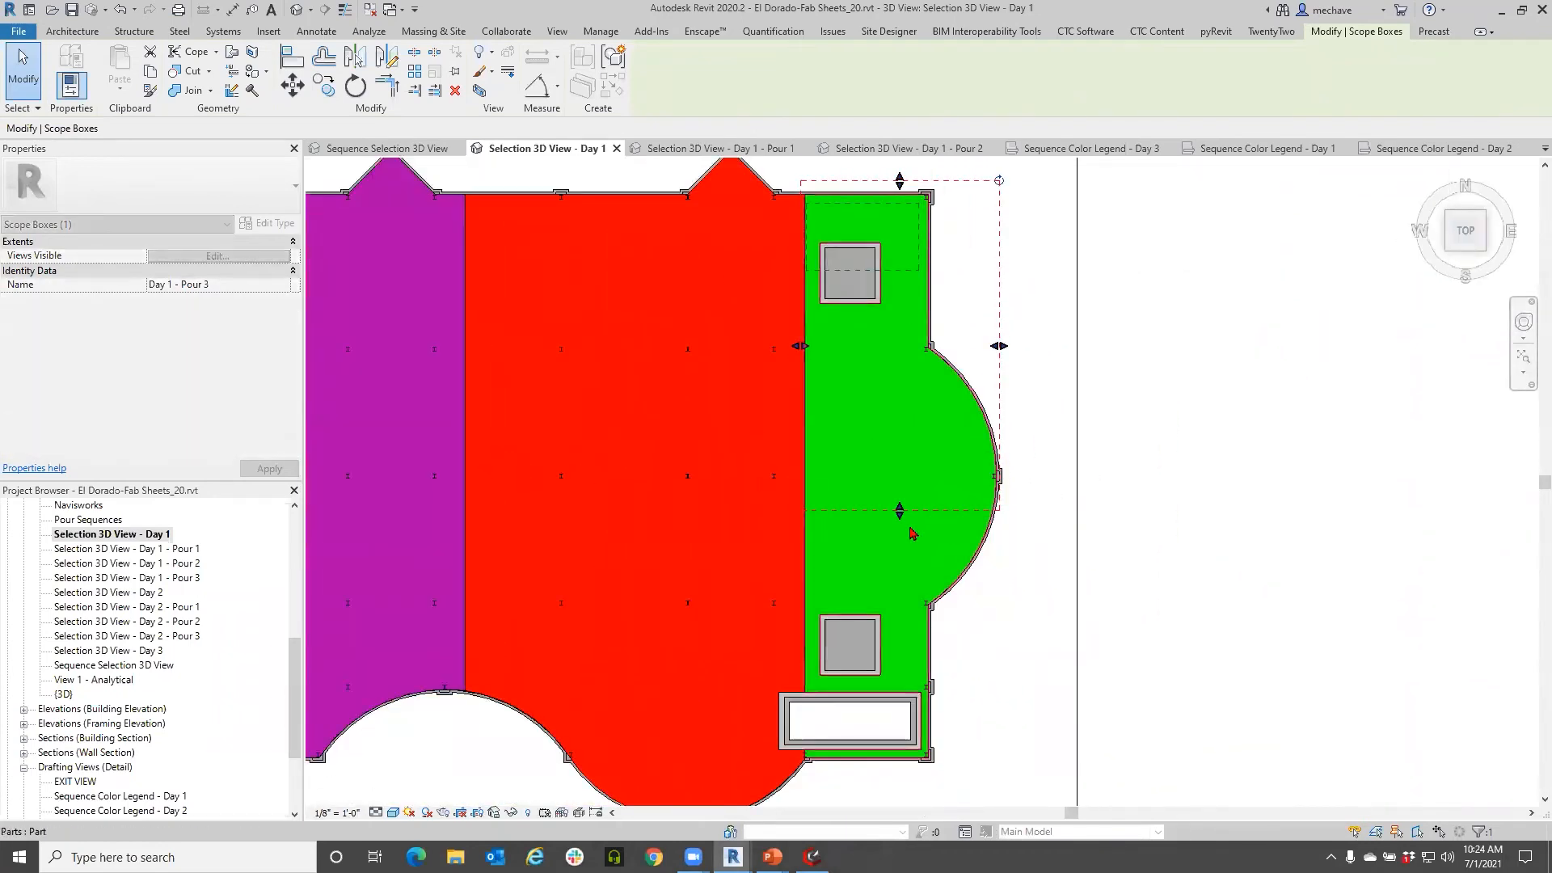
drag(900, 511, 899, 795)
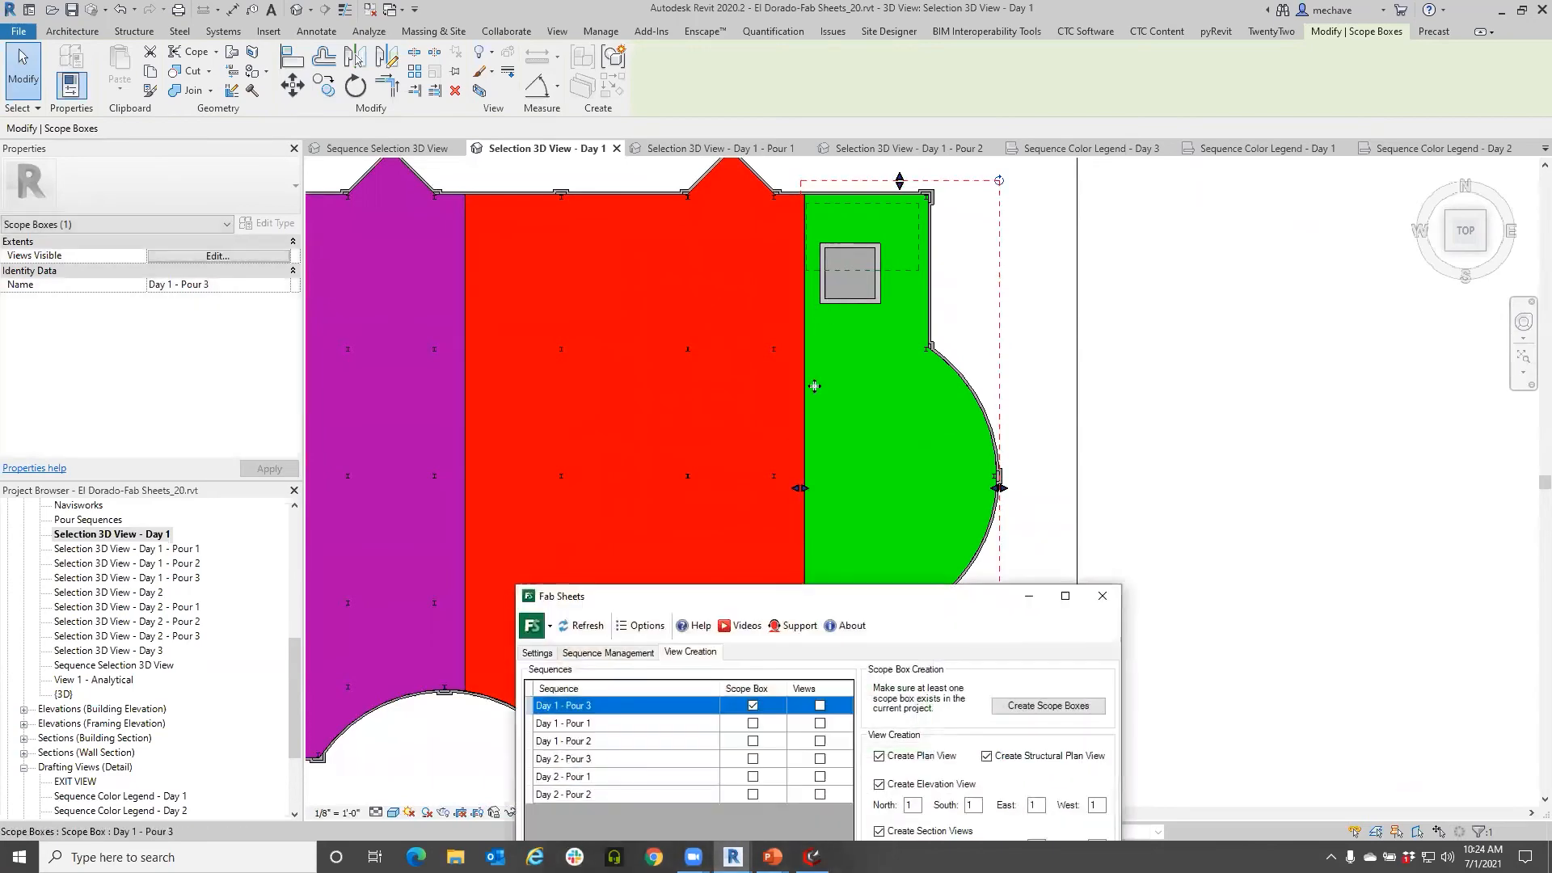
Step: Review the view templates, scales, material take-off and sheet properties in the Fab Sheets settings and return to view creation
drag(788, 598, 642, 201)
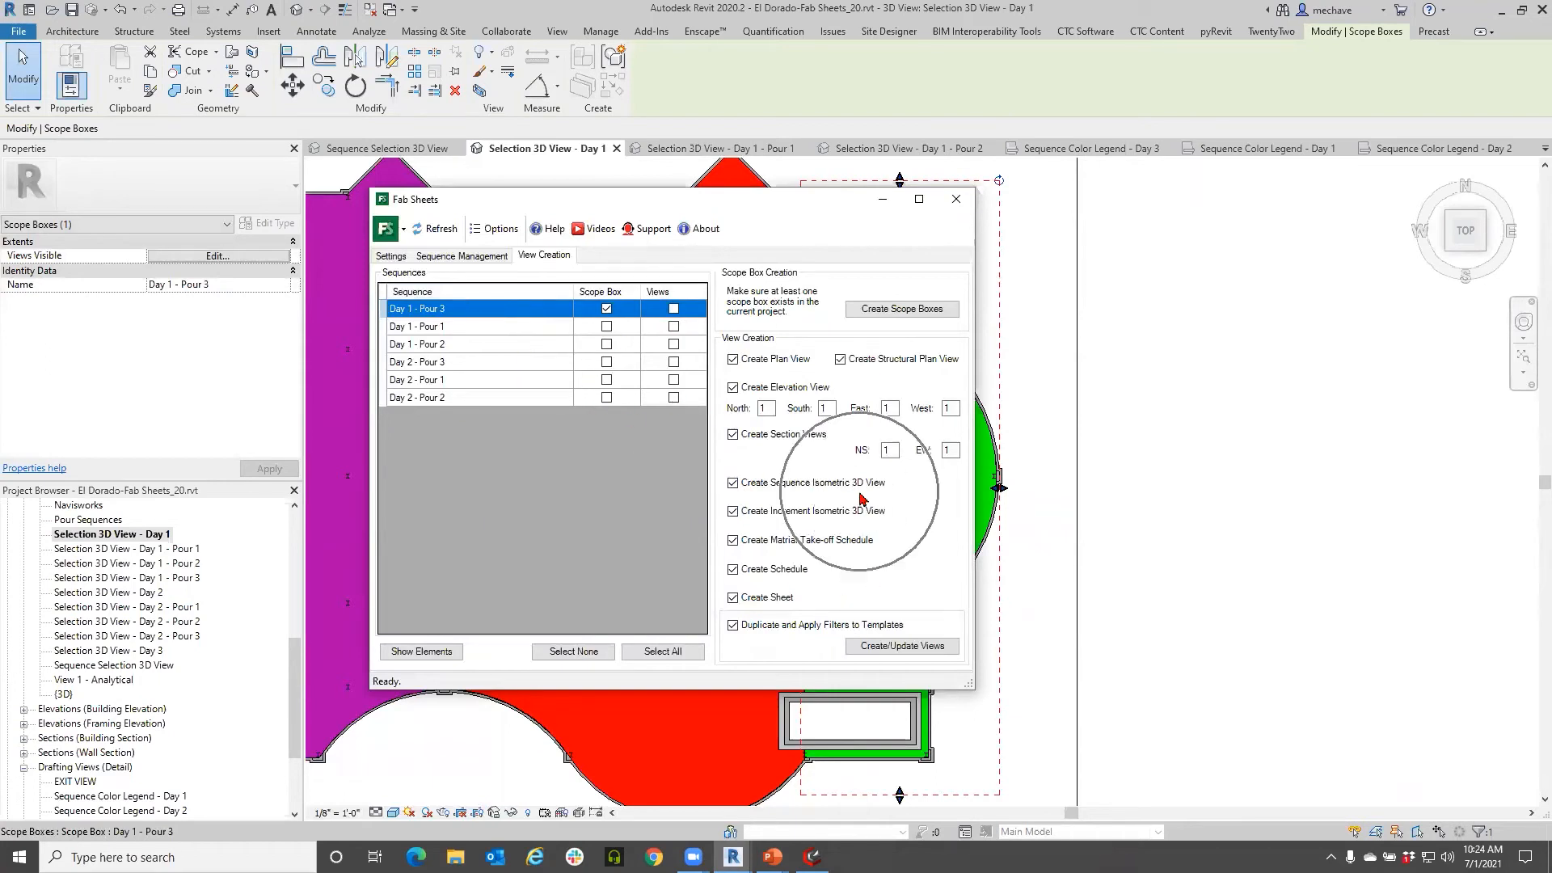
click(392, 255)
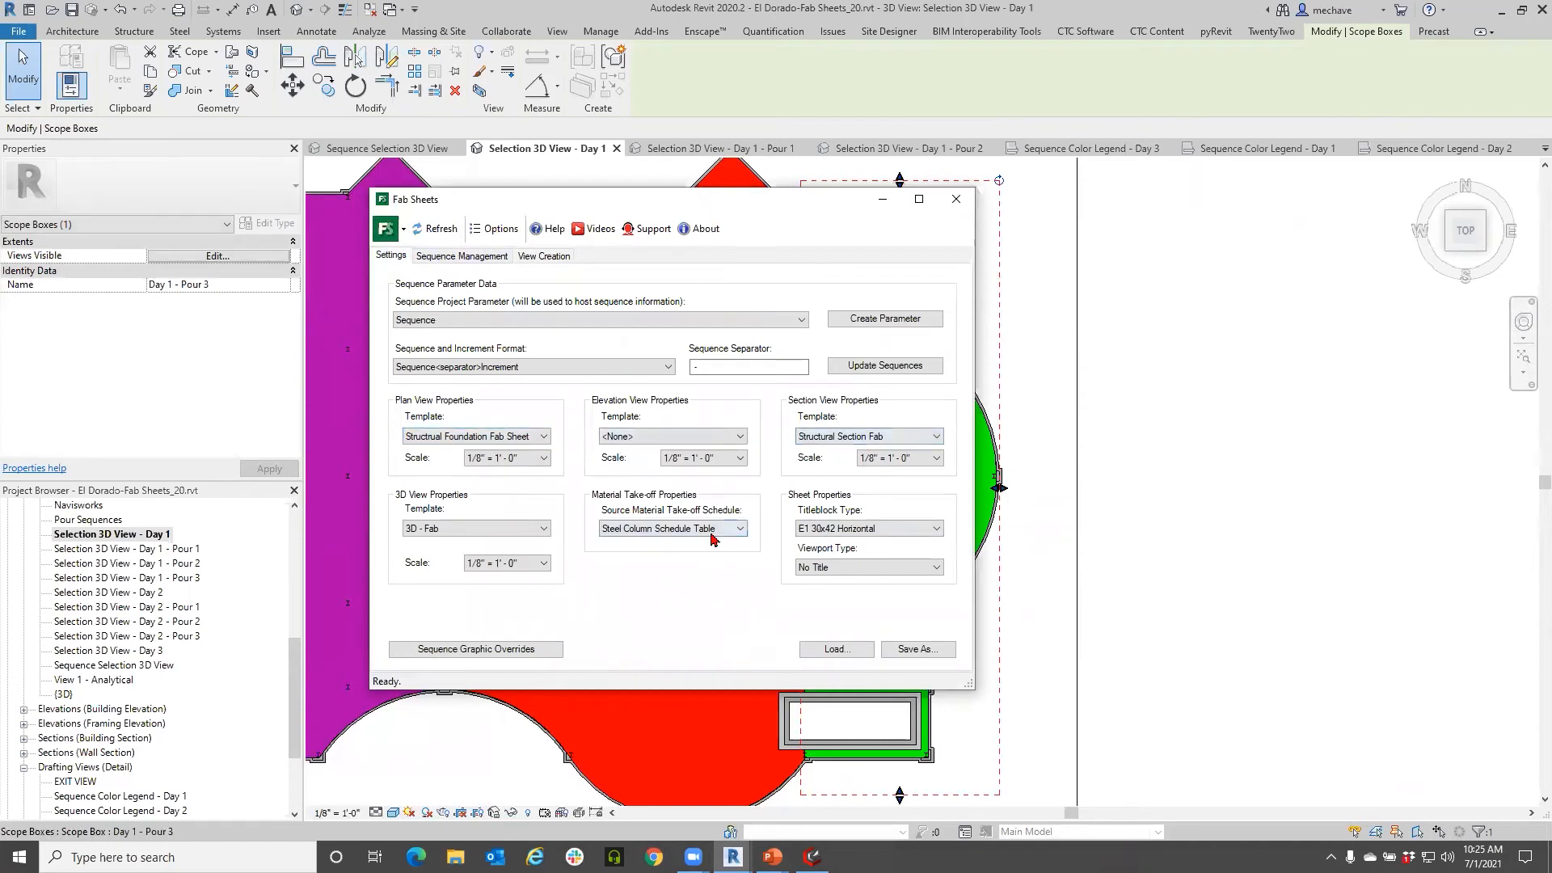
click(541, 258)
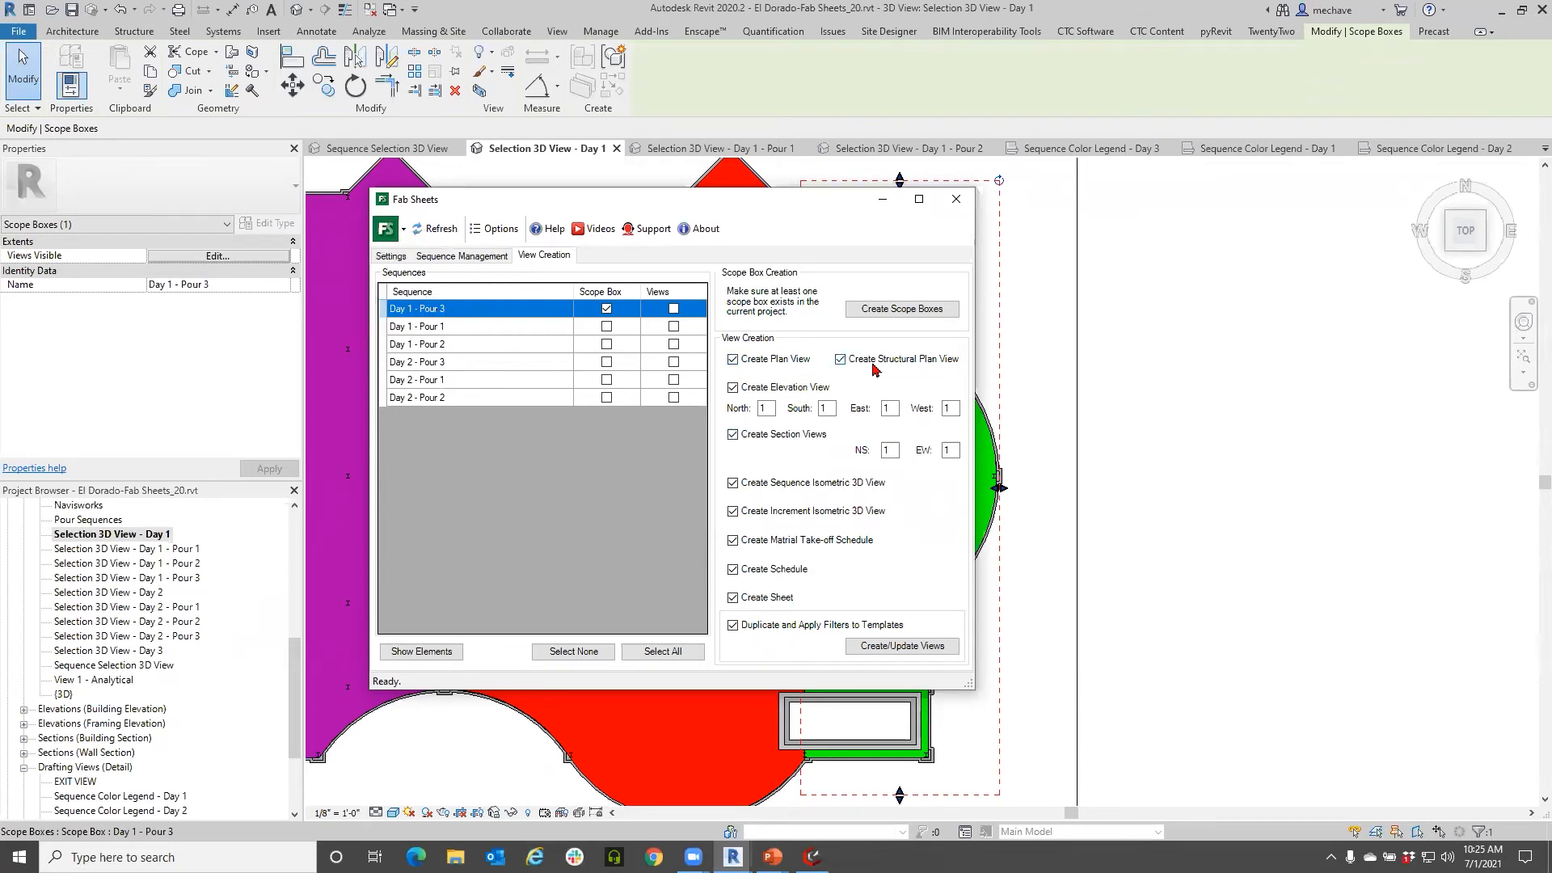
Step: Create the Day 1 - Pour 3 views with Create Plan View, Elevation View, Sequence Isometric 3D View and Sheet turned off
key(ctrl)
key(ctrl)
click(748, 391)
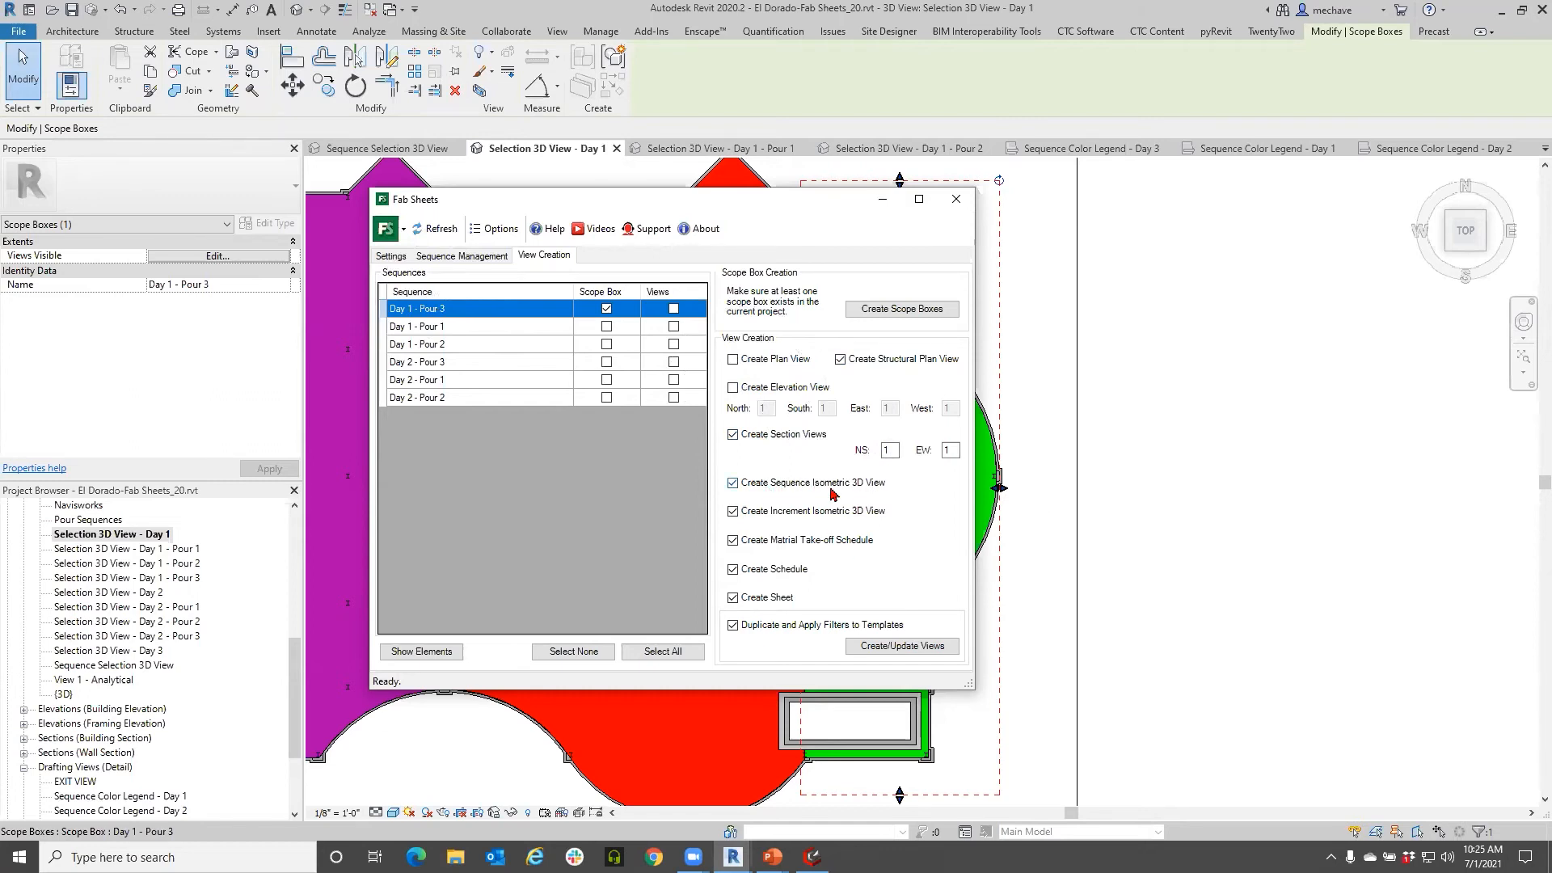
click(413, 315)
click(733, 483)
click(442, 313)
click(769, 577)
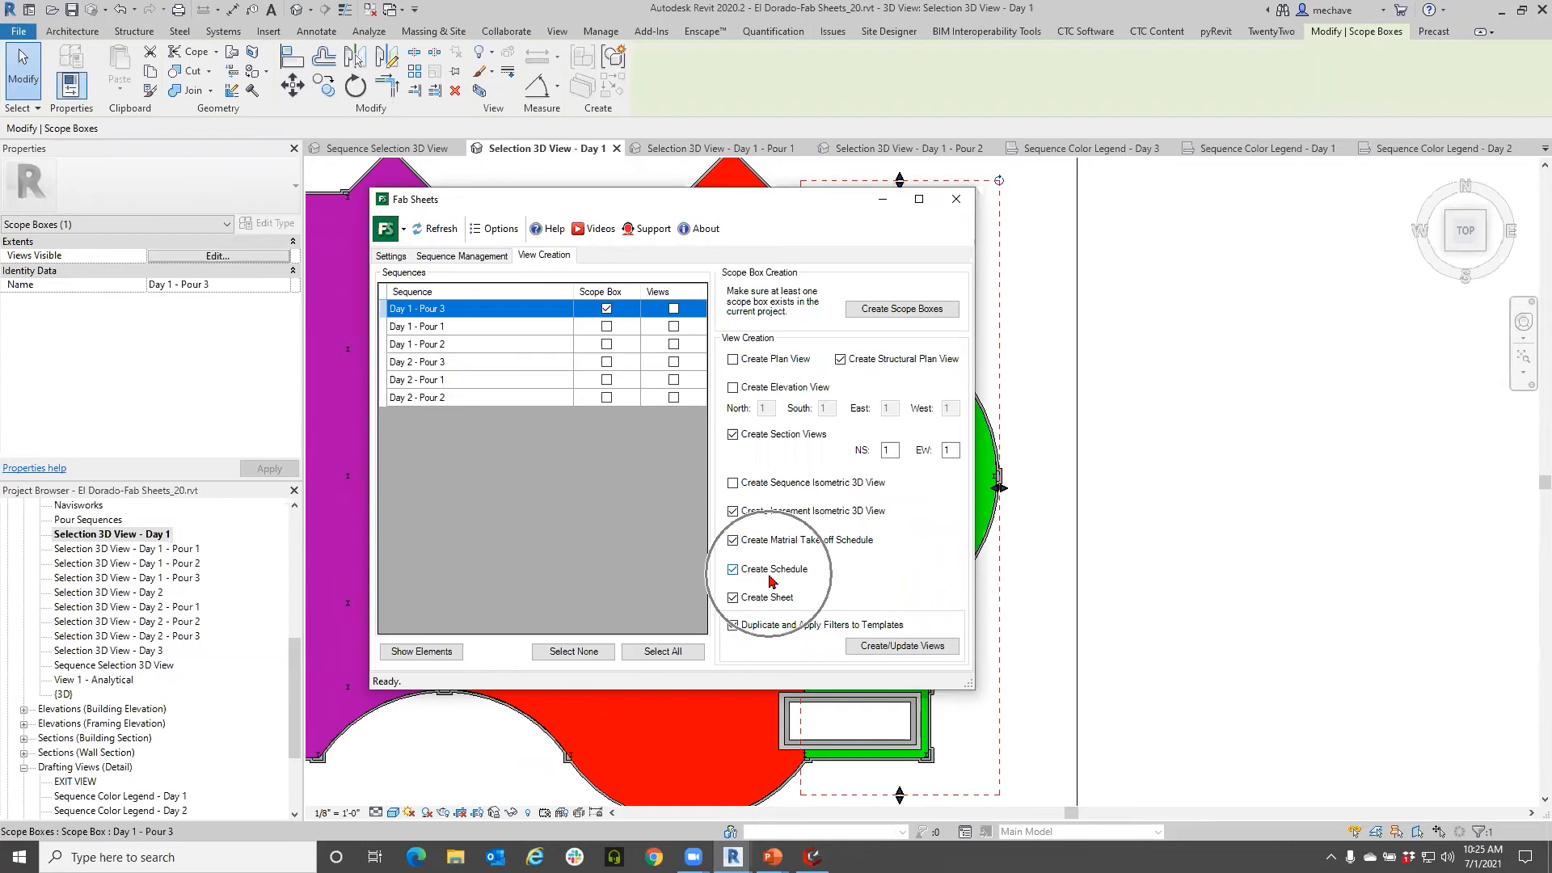
click(777, 600)
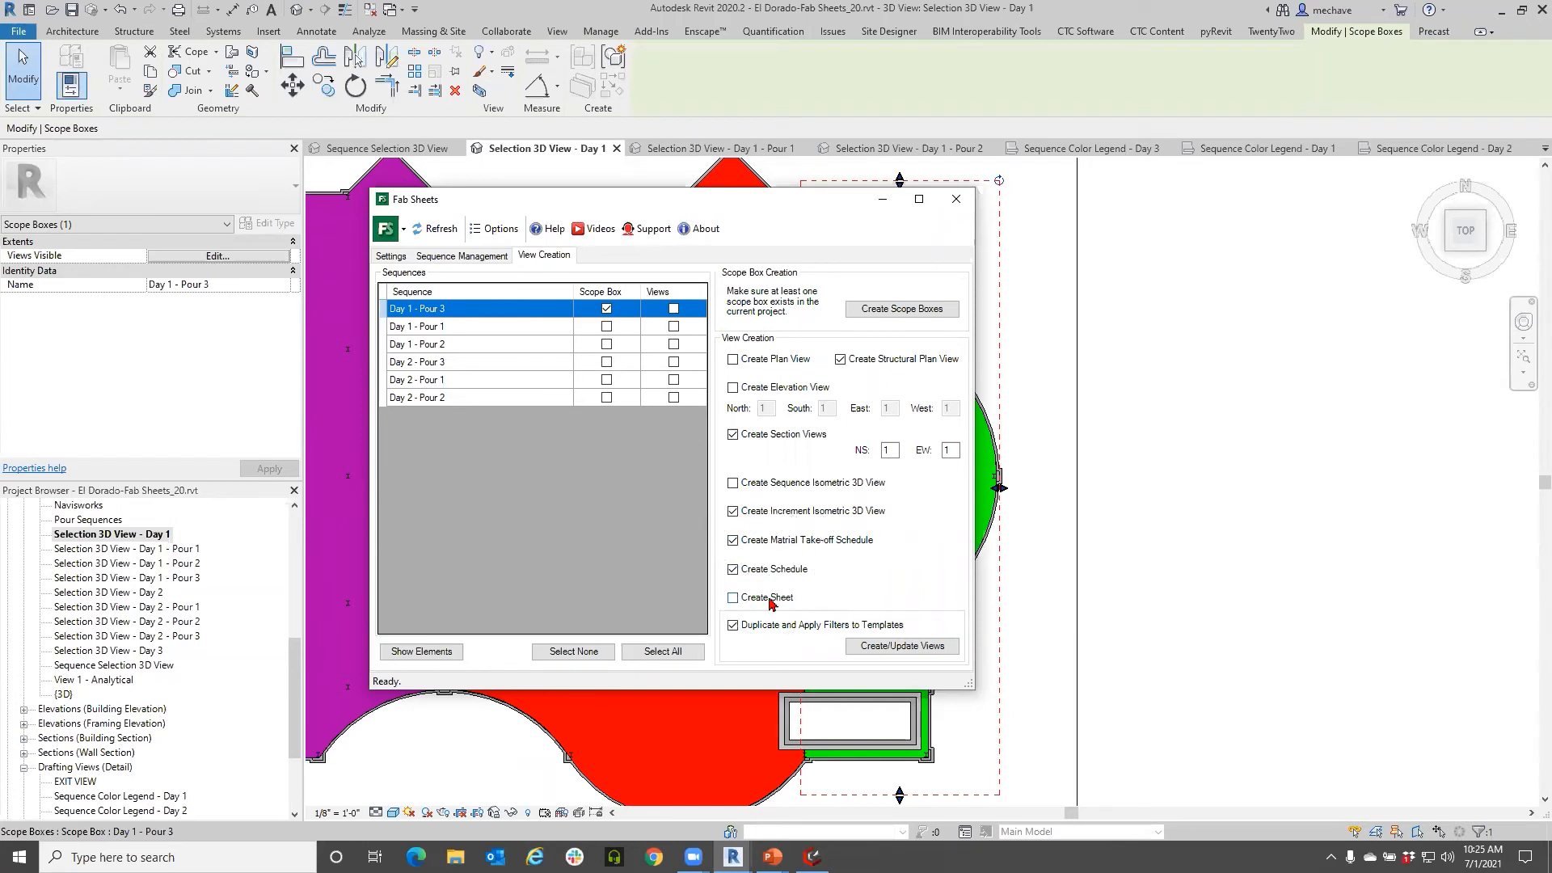
click(886, 647)
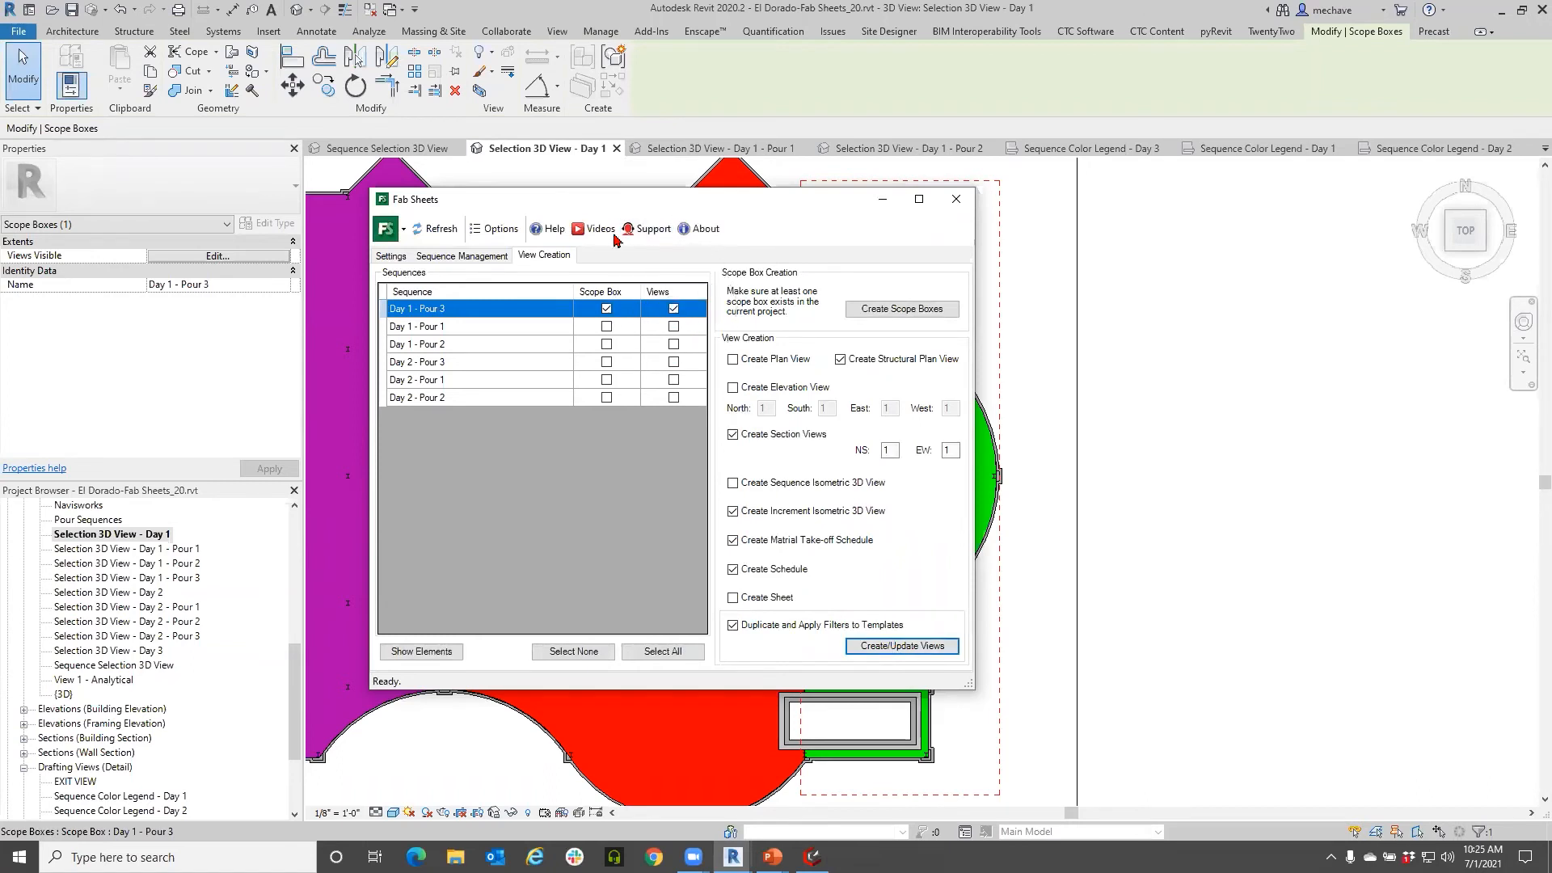
Step: Enable Create Sheet and update the Day 1 - Pour 3 views
drag(676, 206, 614, 234)
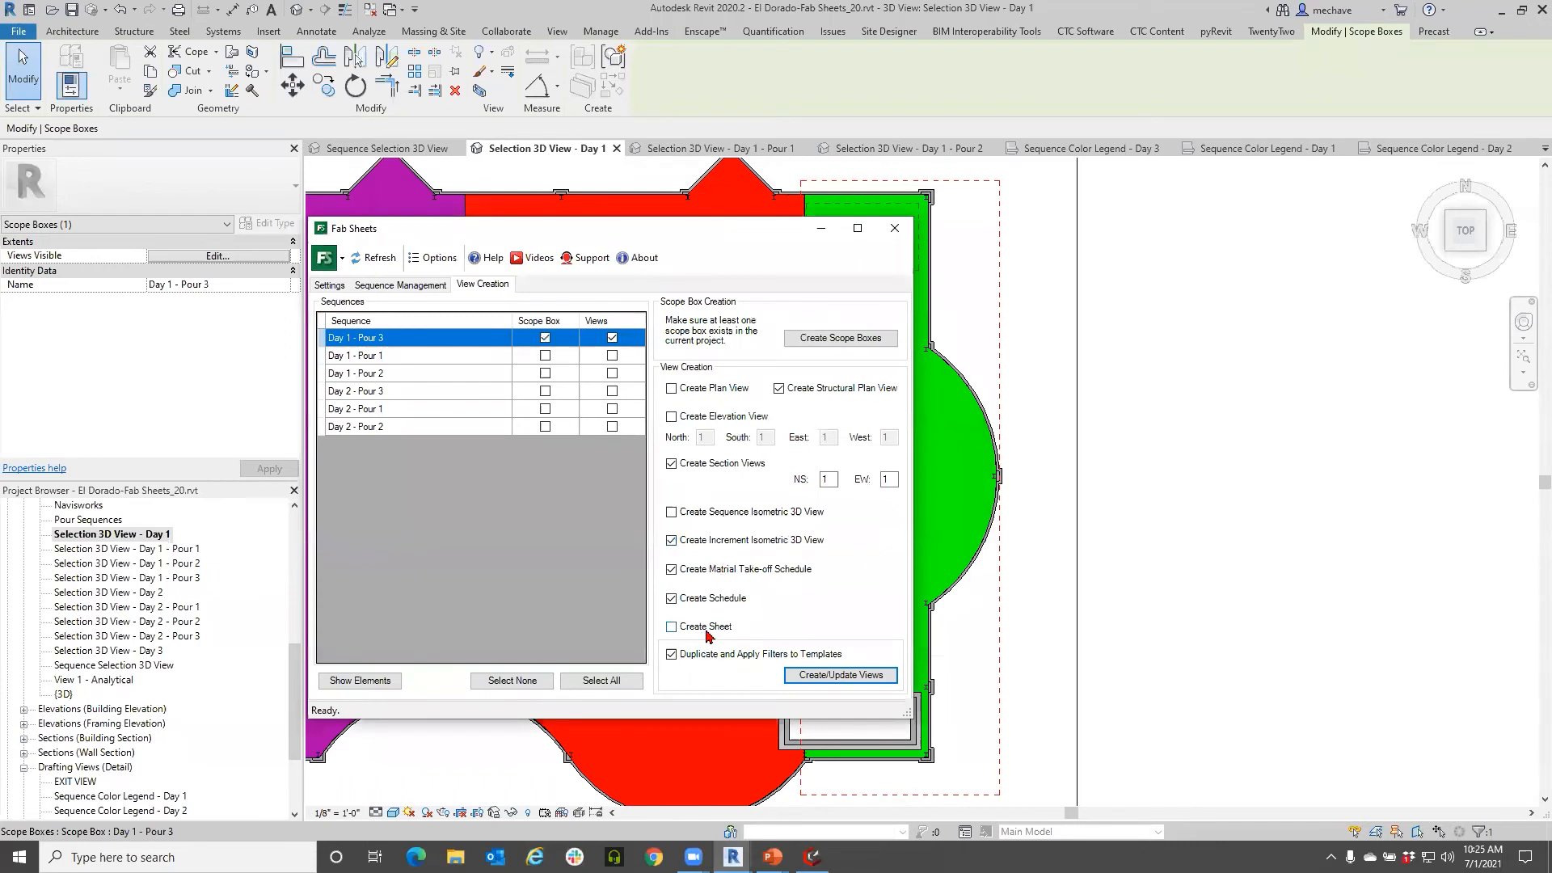
click(705, 629)
click(825, 678)
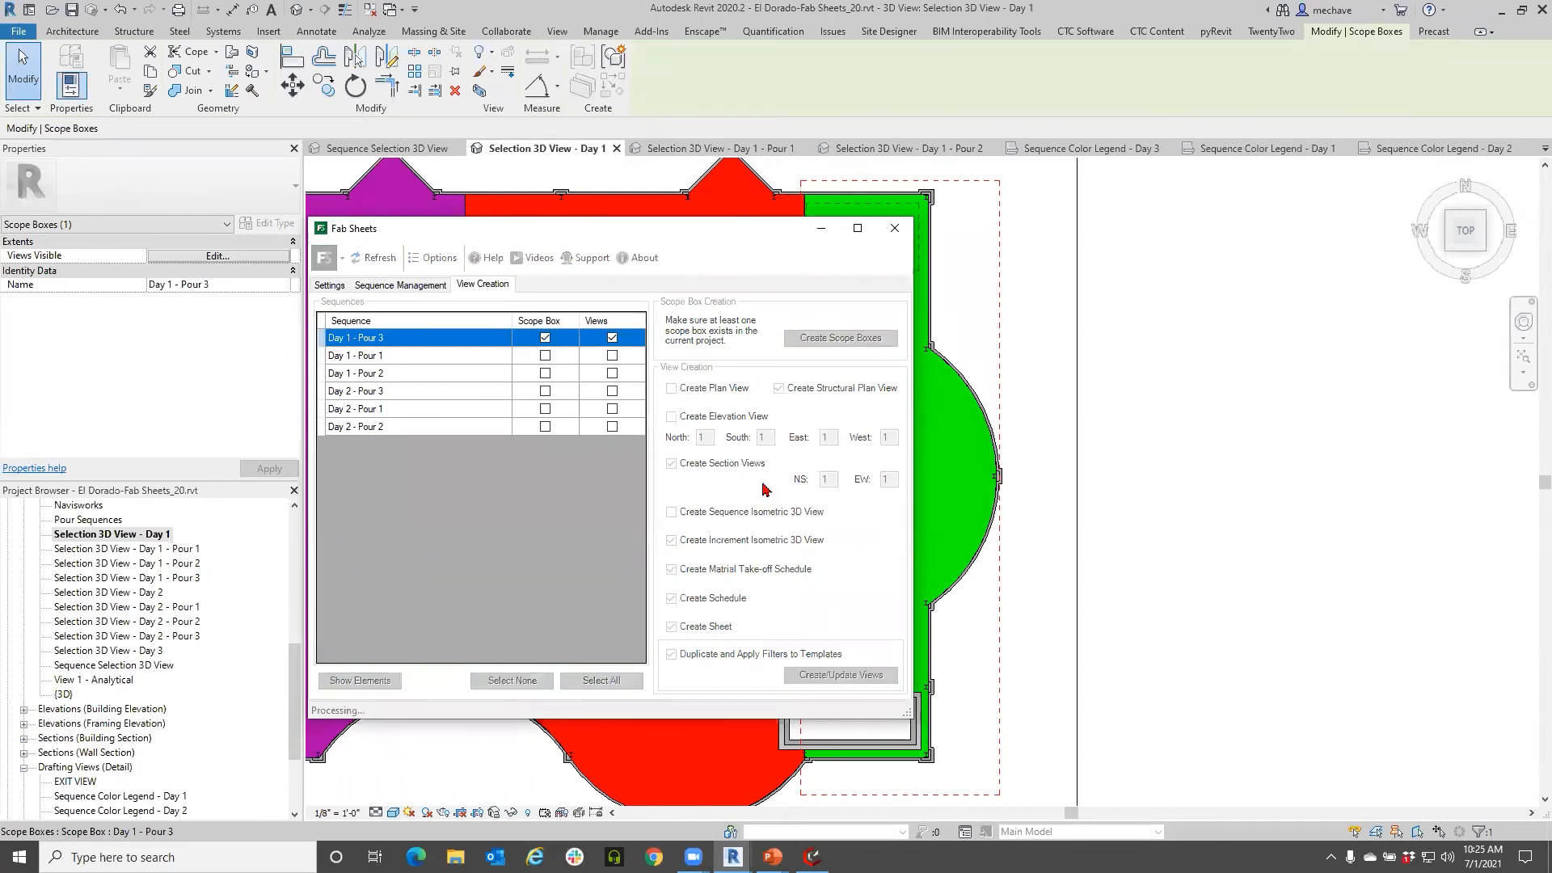
Step: Minimize Fab Sheets, expand the project's sheets and open Day 1 - Pour 3 - Sheet
click(815, 231)
scroll(250, 654, down, 2)
scroll(248, 654, down, 1)
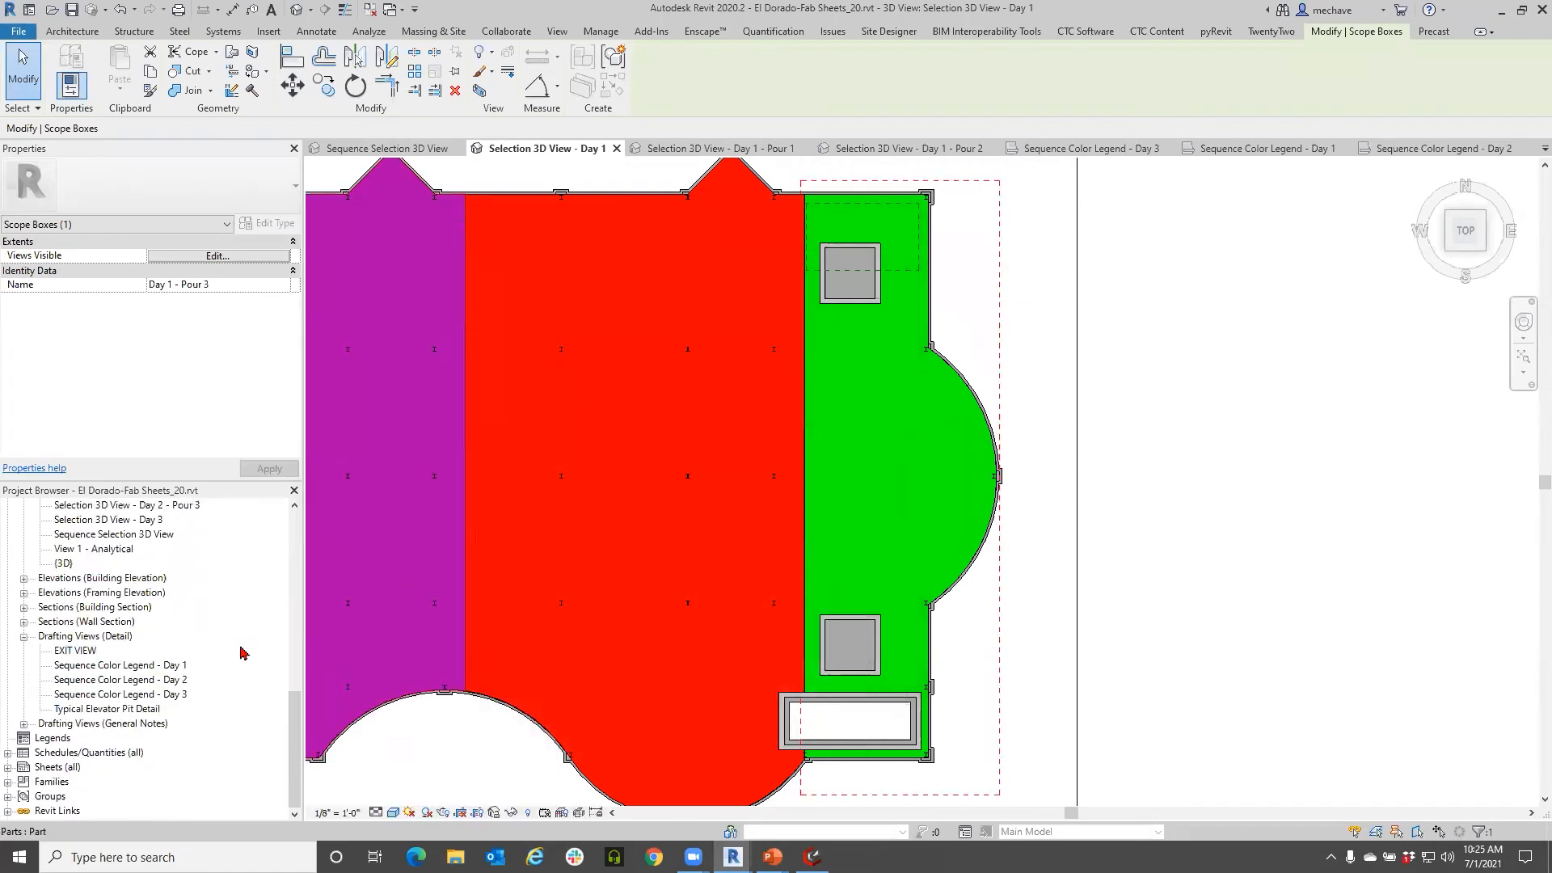
click(9, 767)
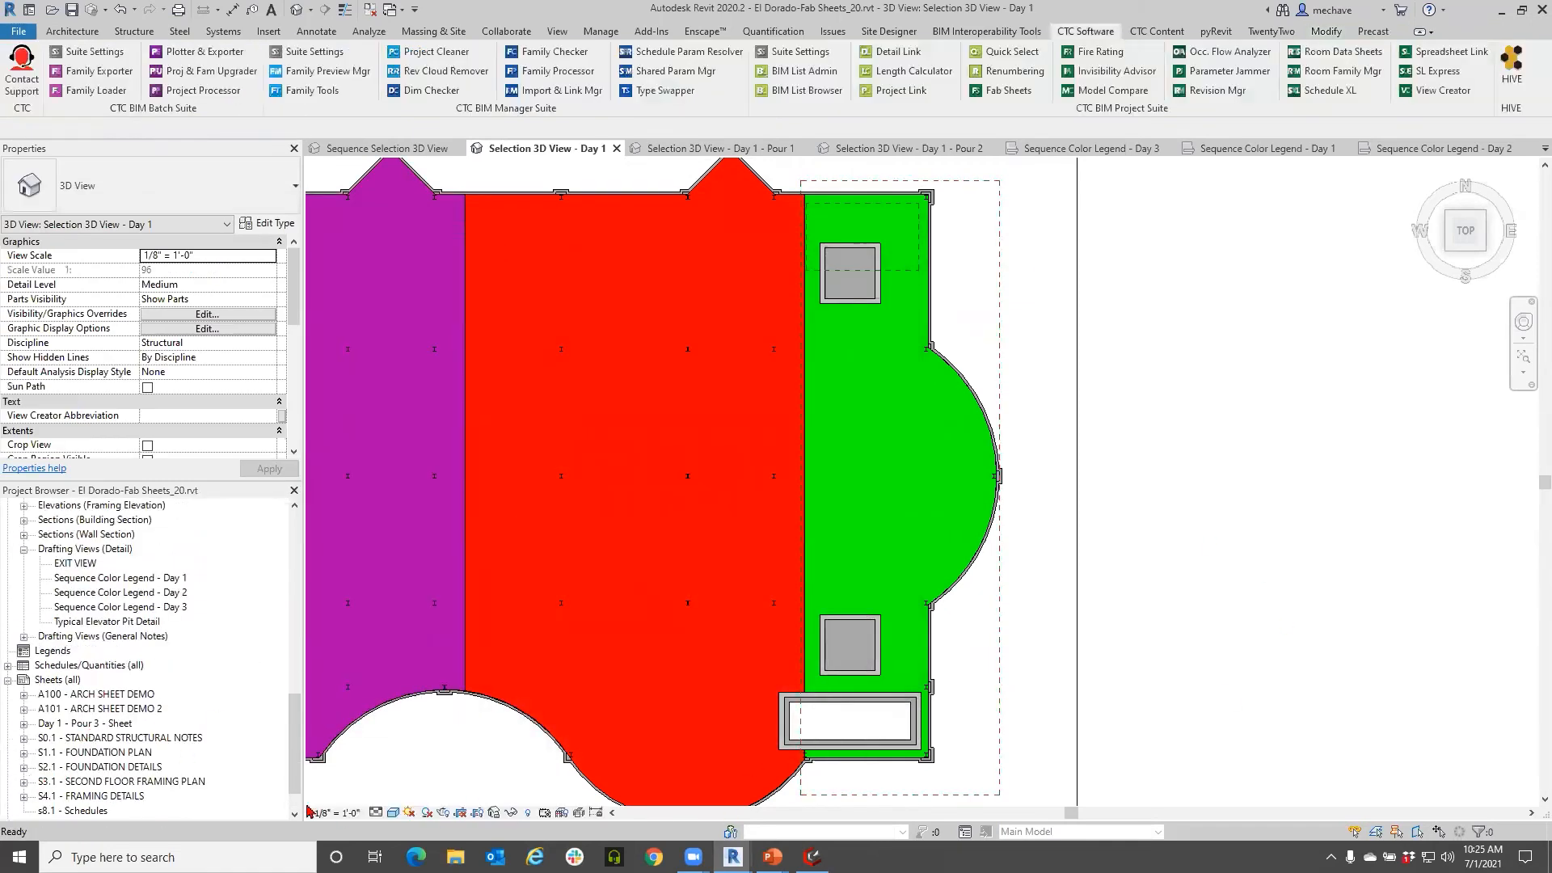
click(113, 723)
Step: Move the long section viewport on the Day 1 - Pour 3 sheet to just above the title block border
middle_drag(691, 518, 663, 417)
scroll(715, 518, down, 2)
click(828, 537)
middle_drag(773, 529, 800, 621)
drag(810, 610, 951, 334)
drag(1041, 211, 1050, 200)
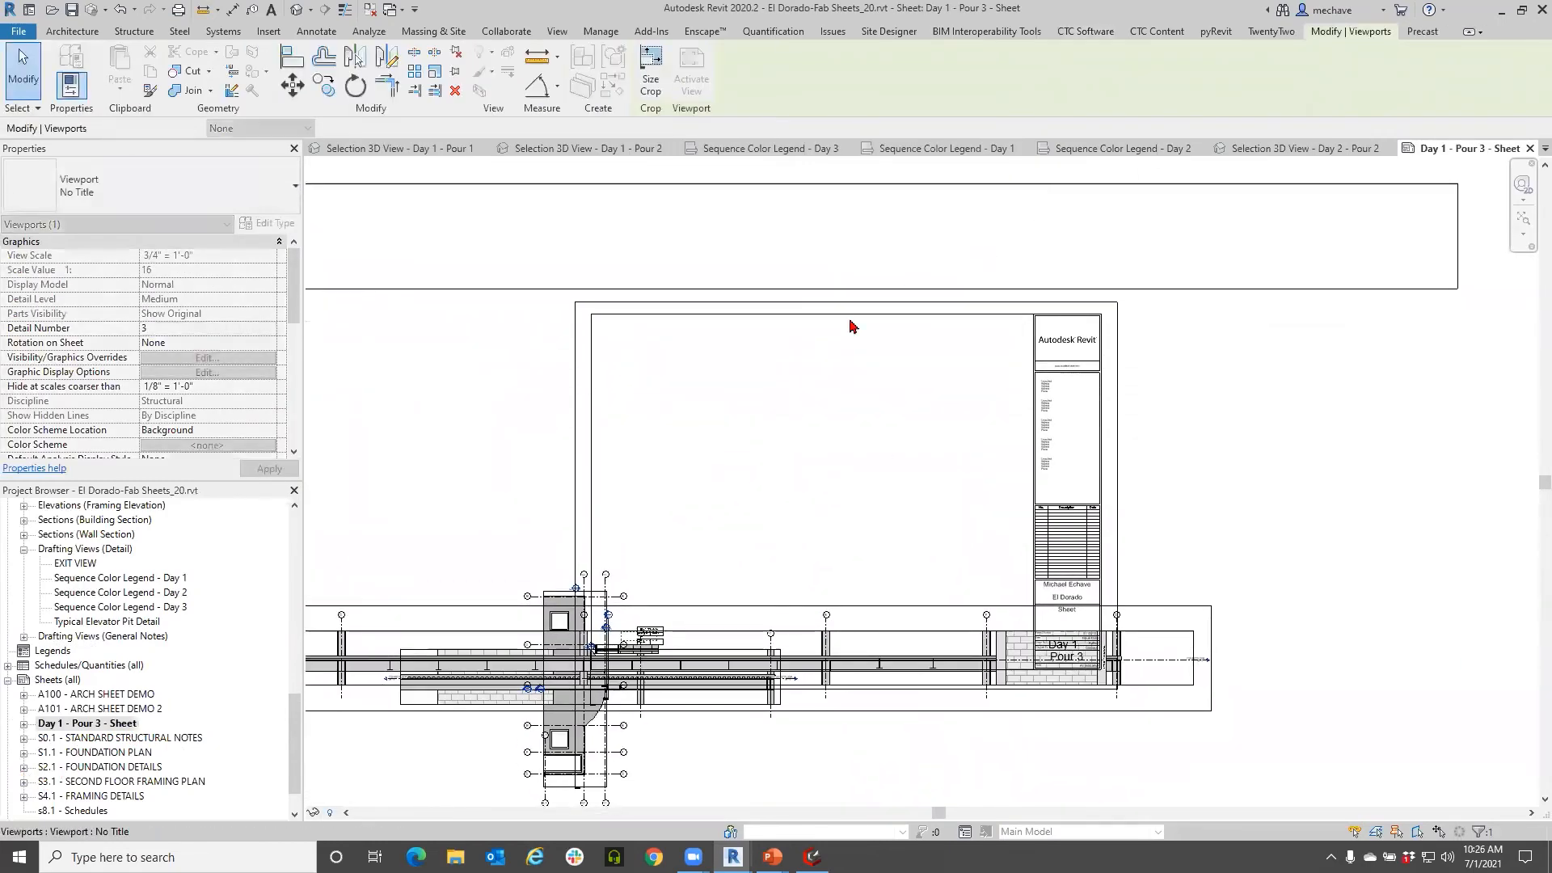
scroll(1009, 628, down, 3)
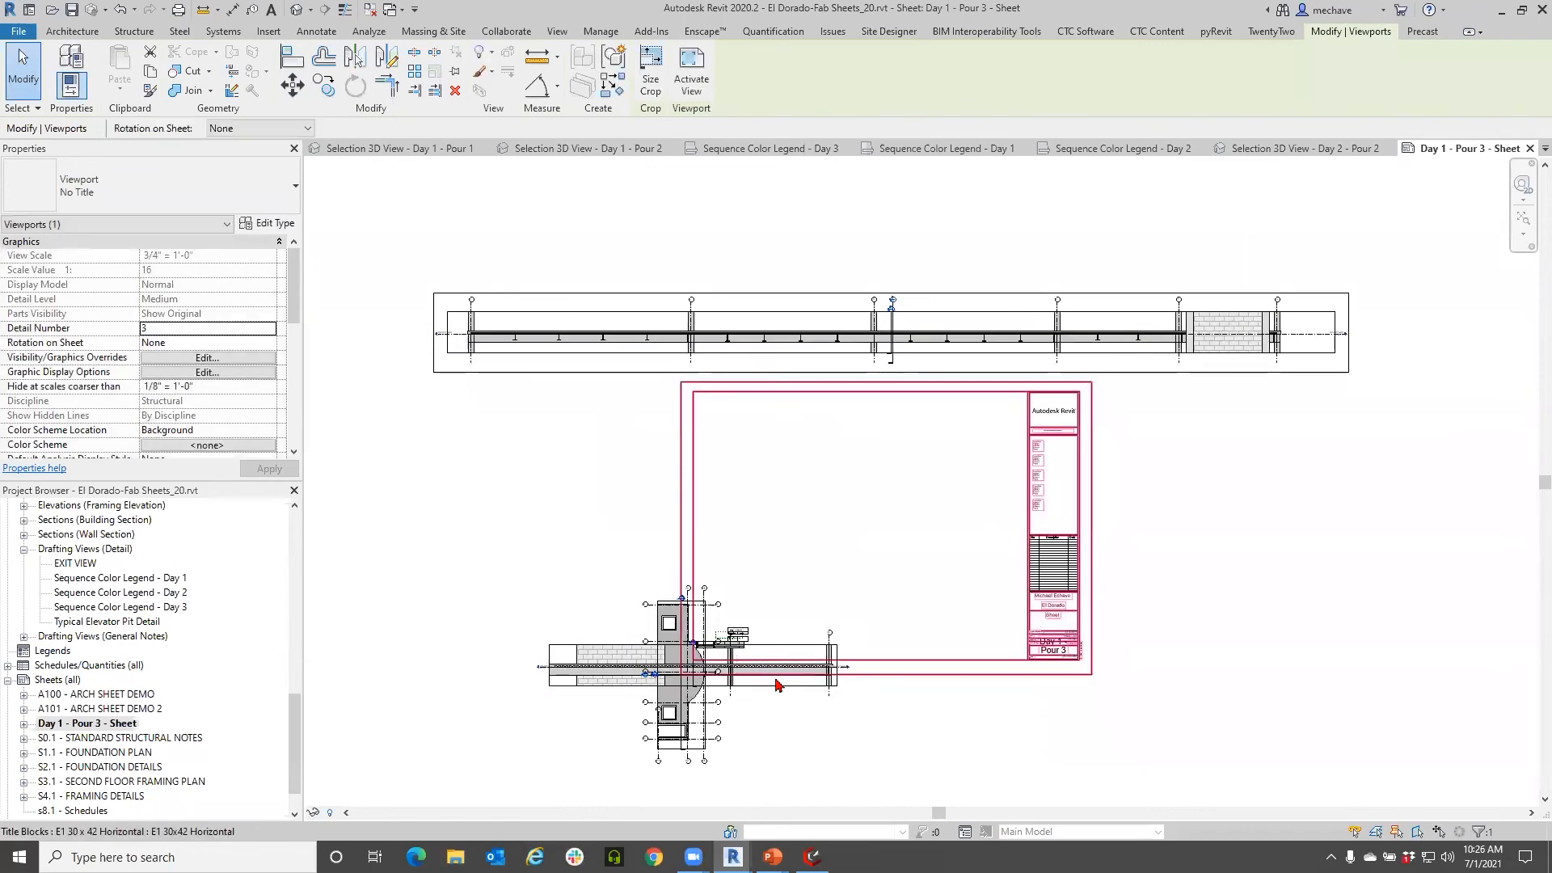
Step: Place the plan viewport on the sheet beside the title block and the shorter section viewport along the sheet's bottom edge
drag(663, 616, 960, 436)
scroll(901, 436, up, 2)
middle_drag(901, 437, 668, 390)
scroll(755, 471, up, 1)
middle_drag(690, 560, 967, 401)
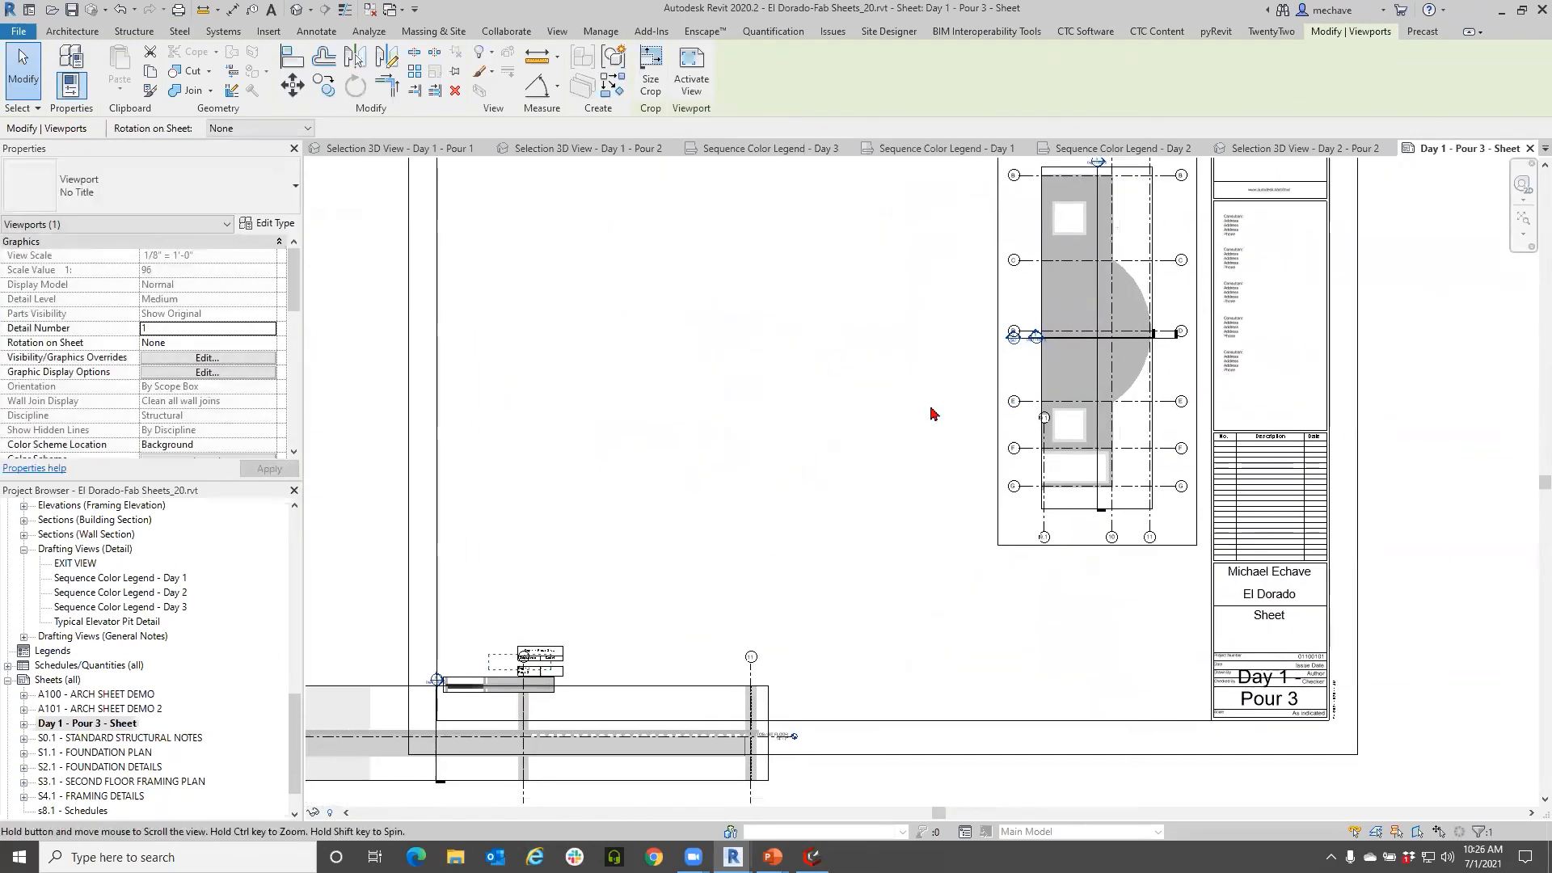
scroll(969, 401, down, 3)
click(756, 599)
drag(756, 599, 1015, 538)
Step: Move the small 3D viewport into the open area of the sheet to the left of the plan viewport
scroll(977, 474, up, 2)
scroll(517, 639, down, 1)
click(517, 638)
drag(812, 251, 789, 282)
Step: Activate the 3D viewport, orbit its model to an angled view from above, and deactivate the viewport
scroll(800, 291, up, 3)
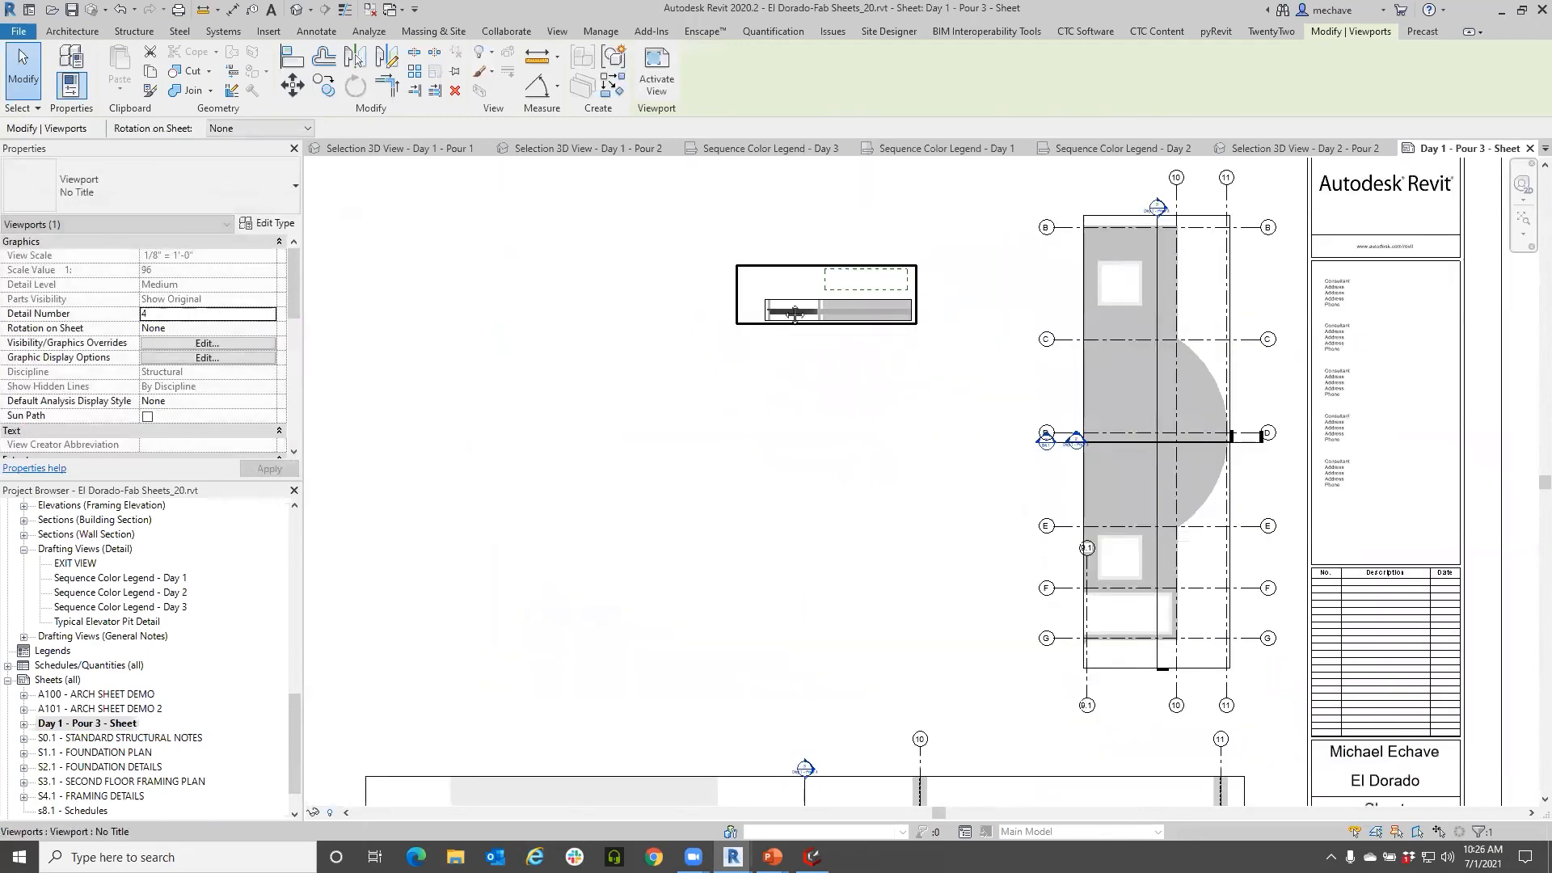
scroll(683, 424, down, 3)
scroll(683, 425, down, 2)
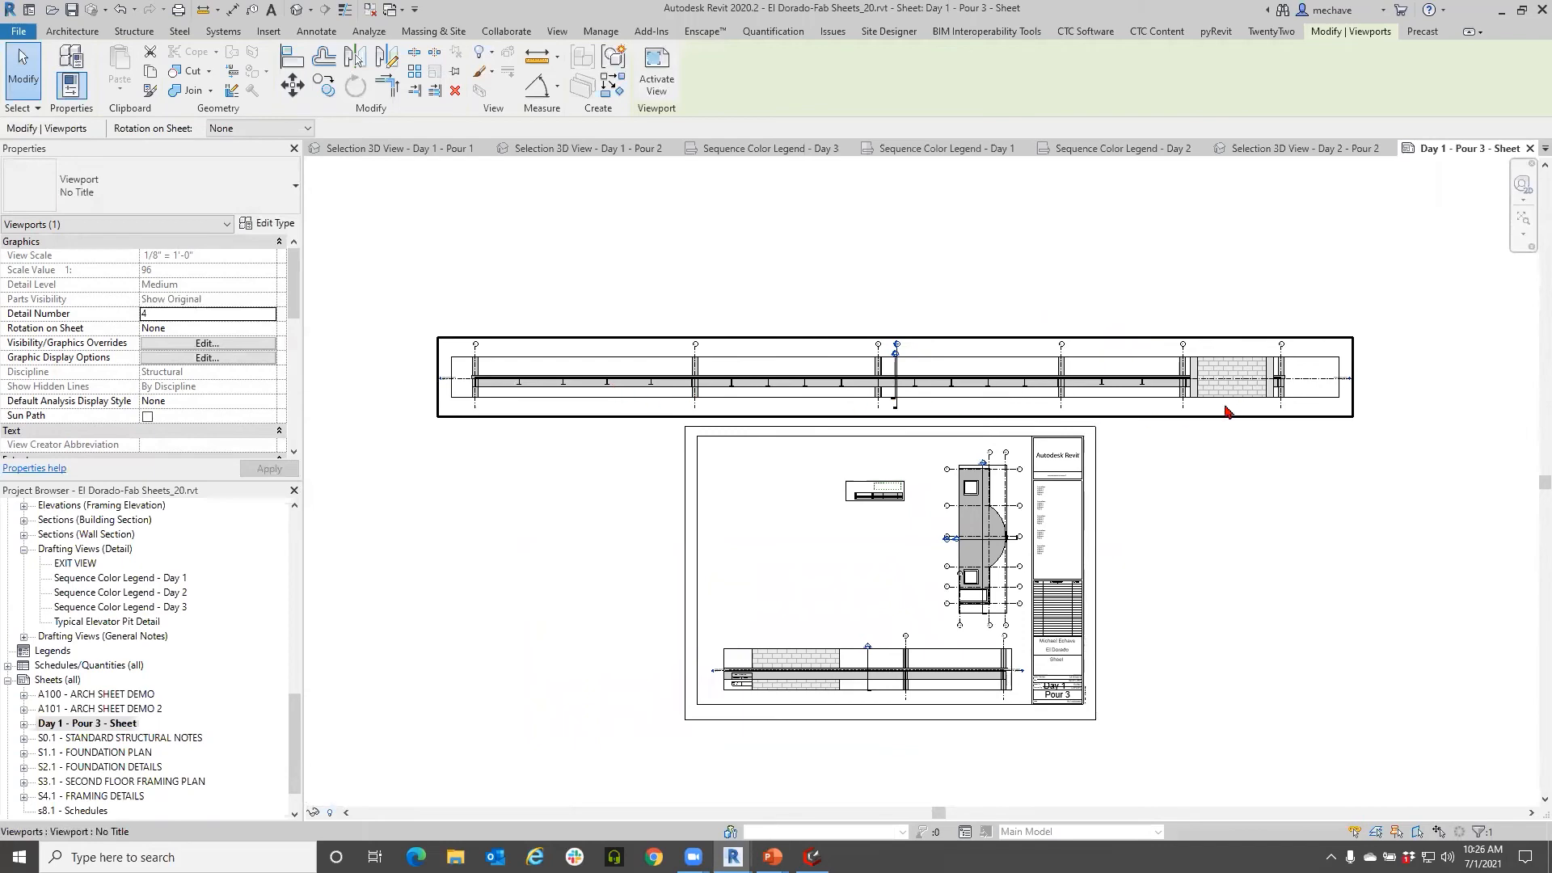
scroll(893, 496, up, 6)
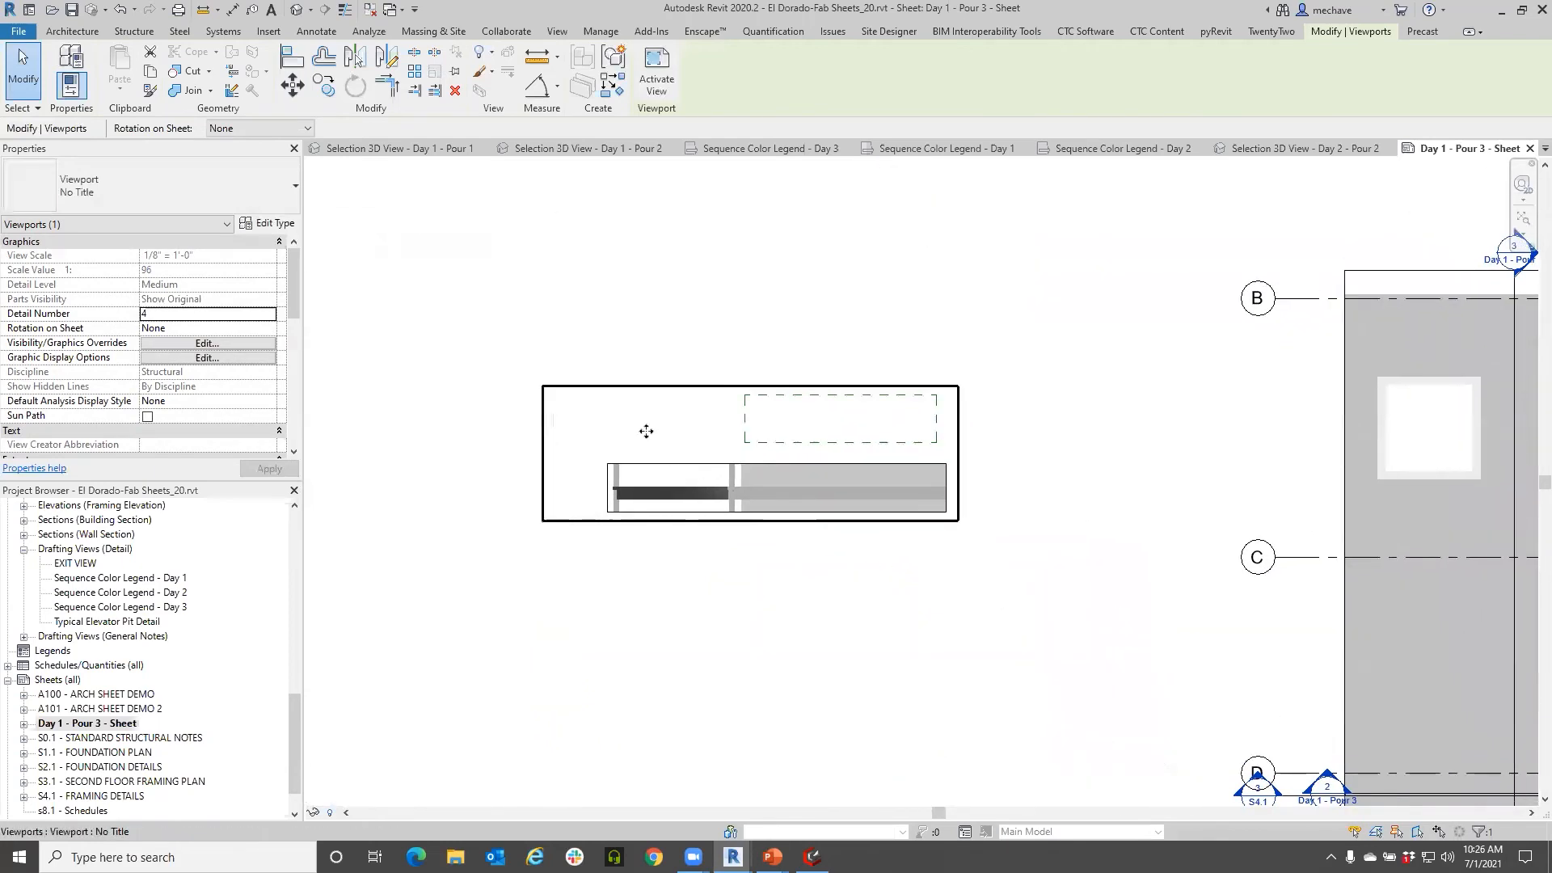
double_click(646, 431)
shift+middle_drag(692, 485, 665, 555)
double_click(466, 608)
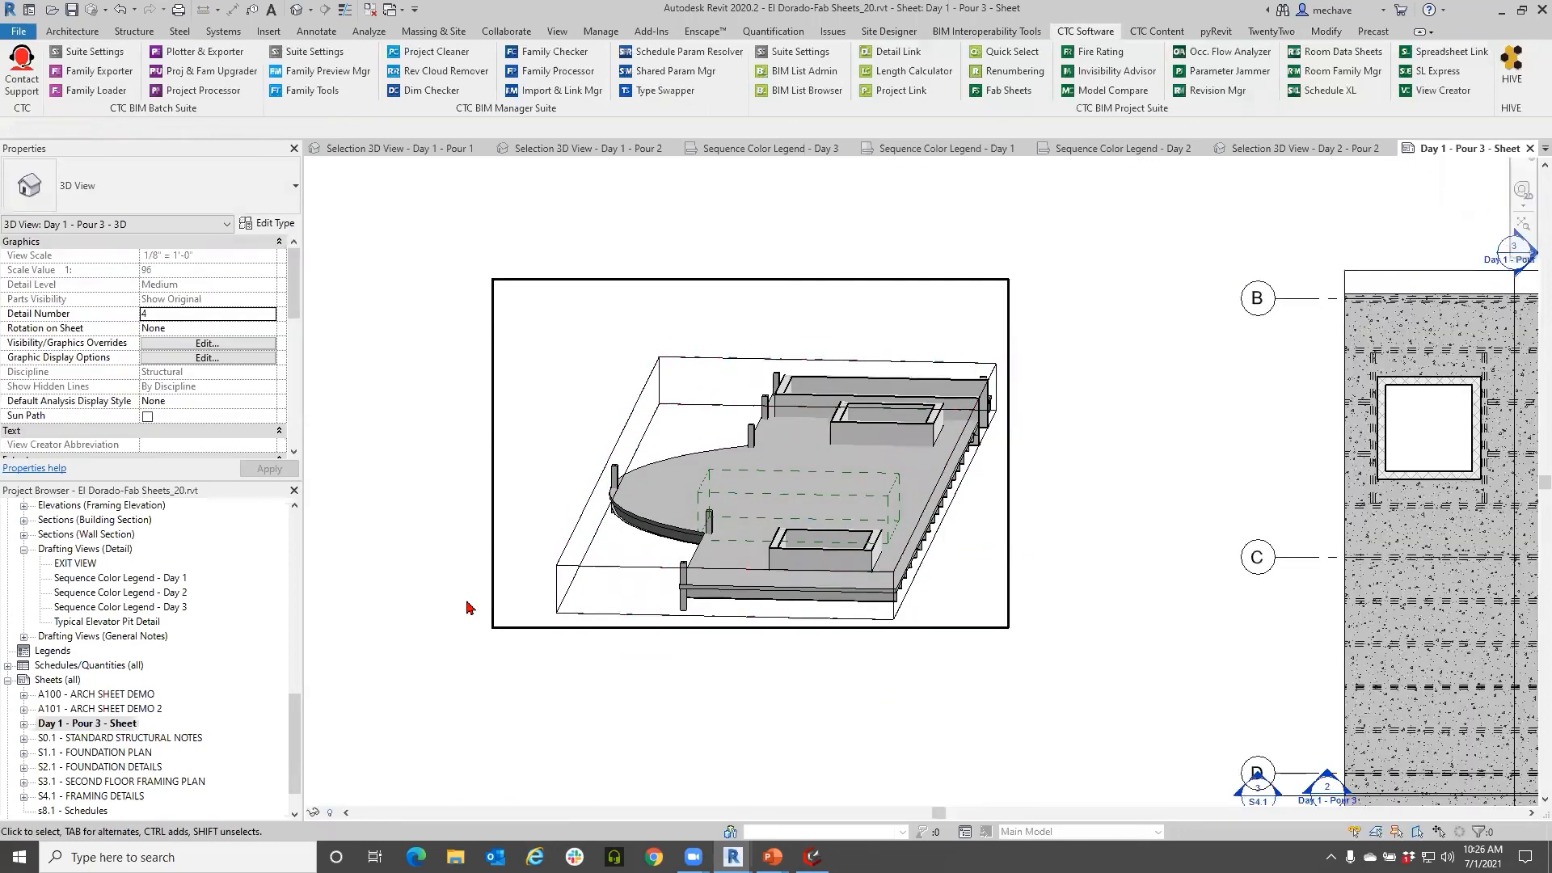
Step: Move the Day 1 - Pour 3 schedule off the lower section viewport to just above its left end
scroll(553, 443, down, 2)
scroll(725, 448, down, 1)
middle_drag(796, 589, 827, 436)
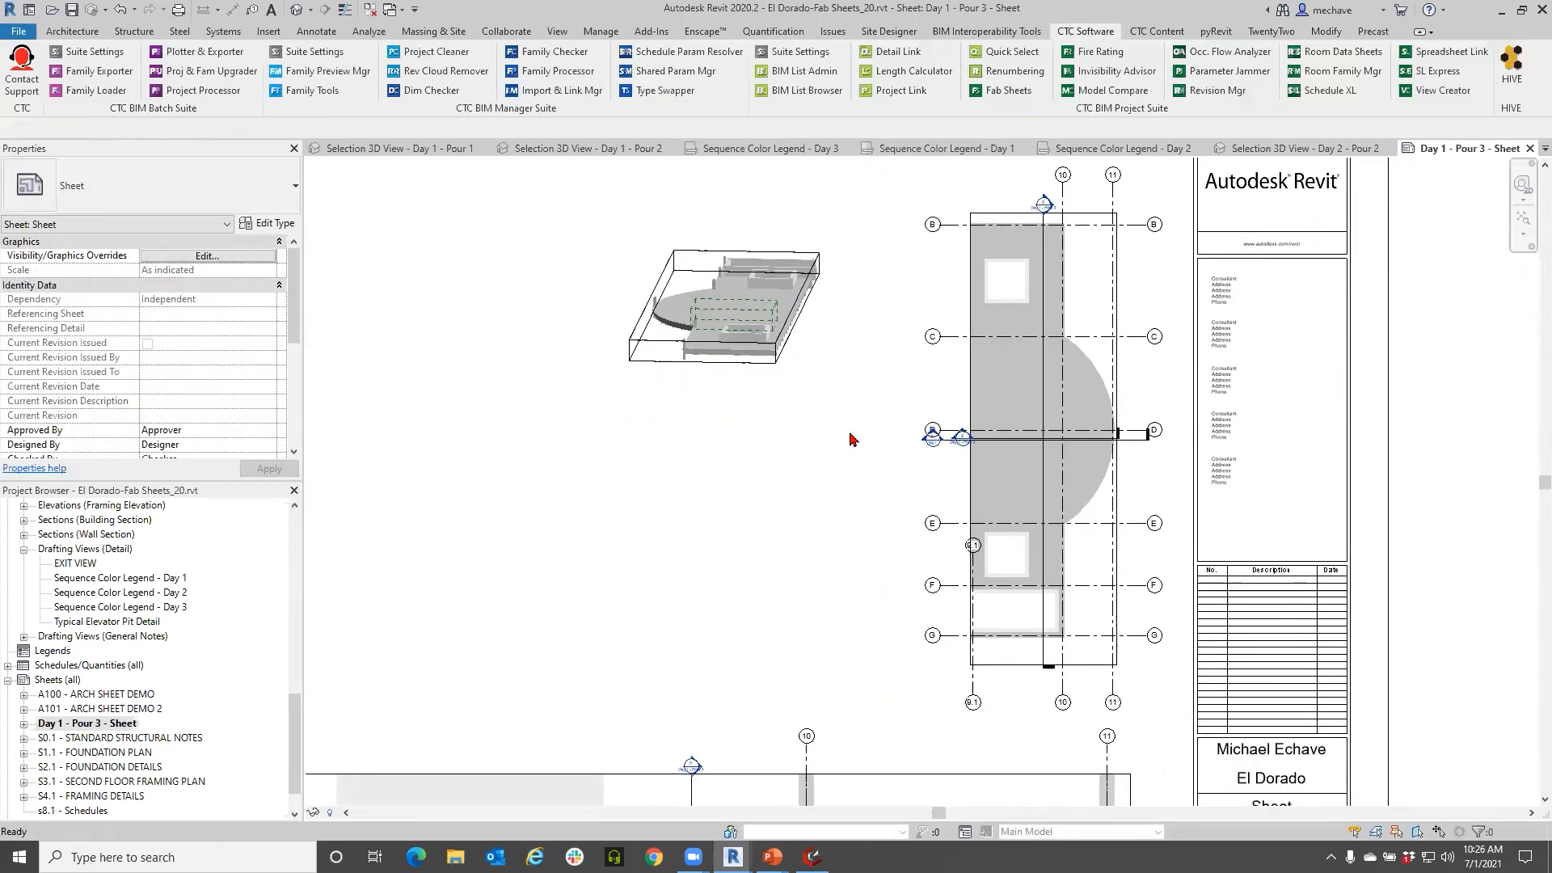
middle_drag(713, 648, 918, 440)
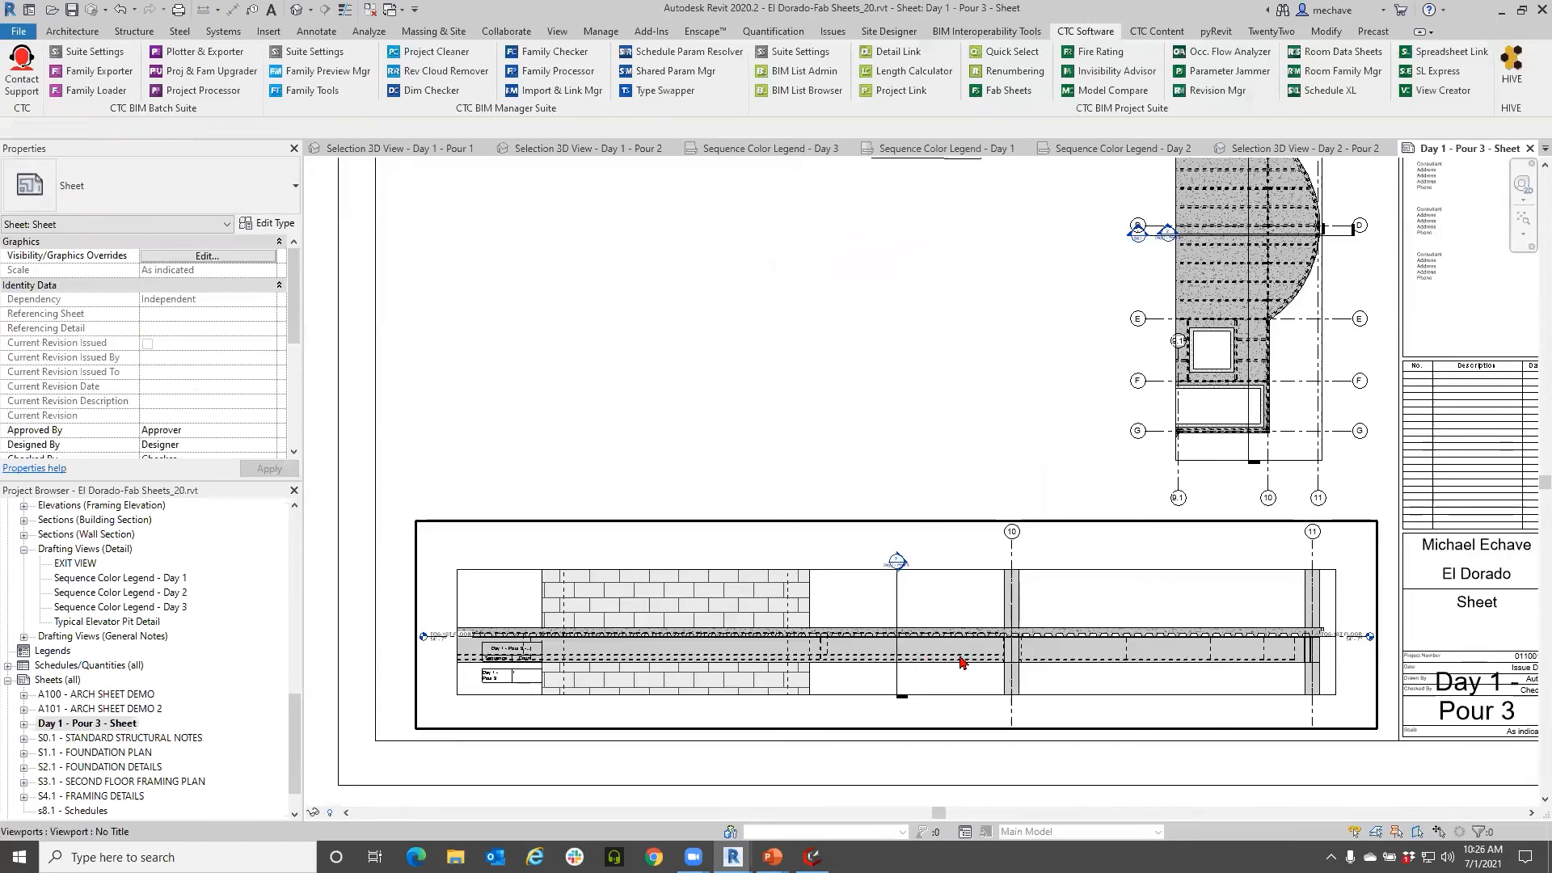
middle_drag(962, 661, 847, 600)
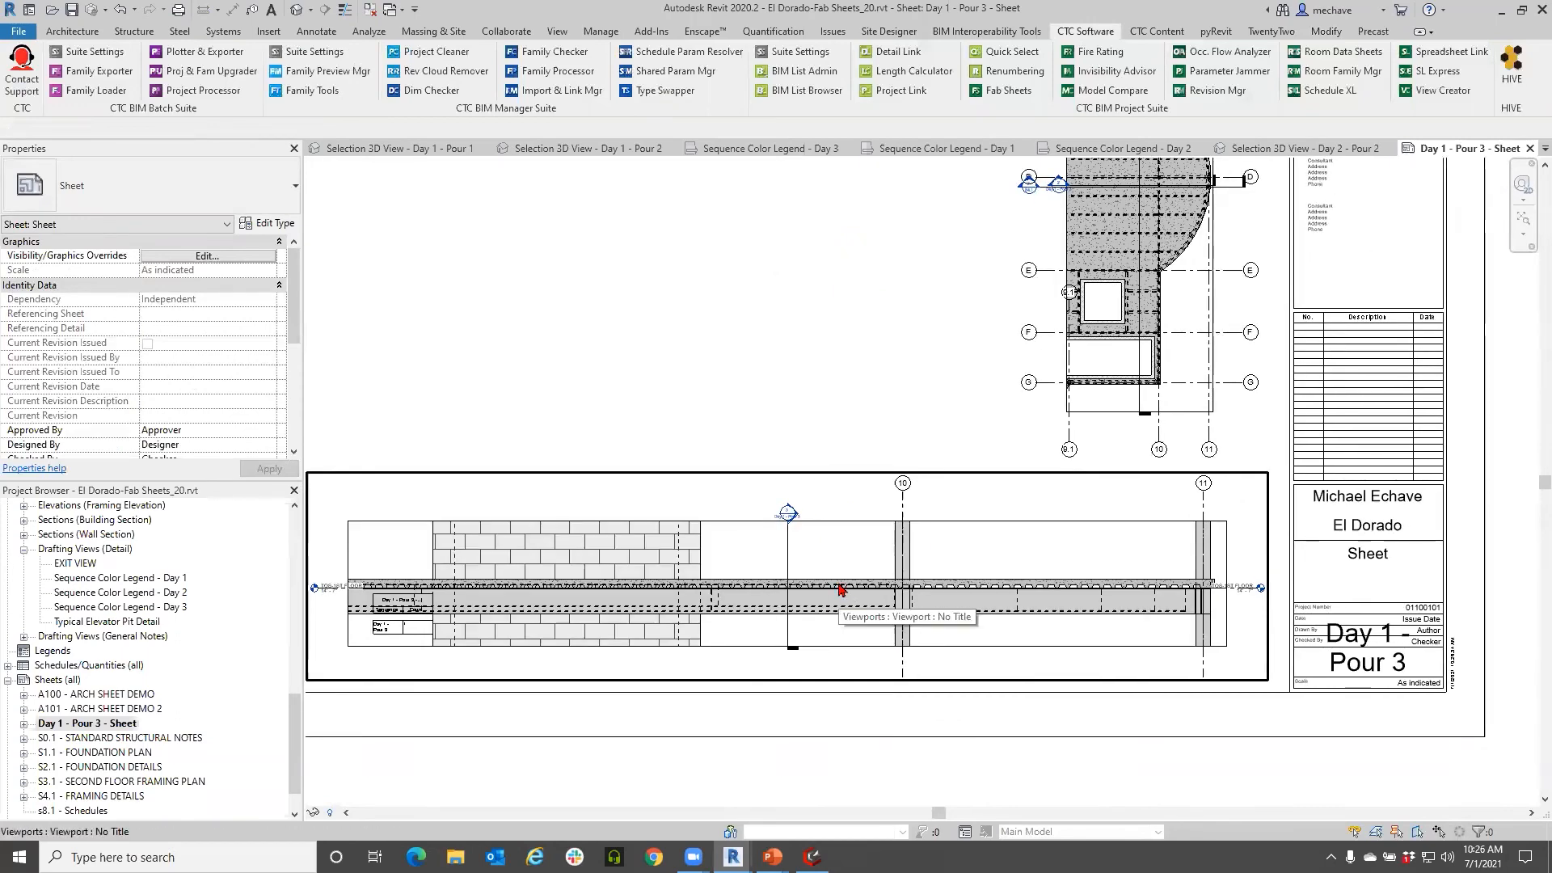
scroll(841, 590, down, 1)
click(548, 602)
scroll(548, 602, up, 1)
drag(548, 598, 503, 465)
Step: Widen the schedule's Sequence and Count columns so the title and the pour name each fit on one line
scroll(505, 461, up, 5)
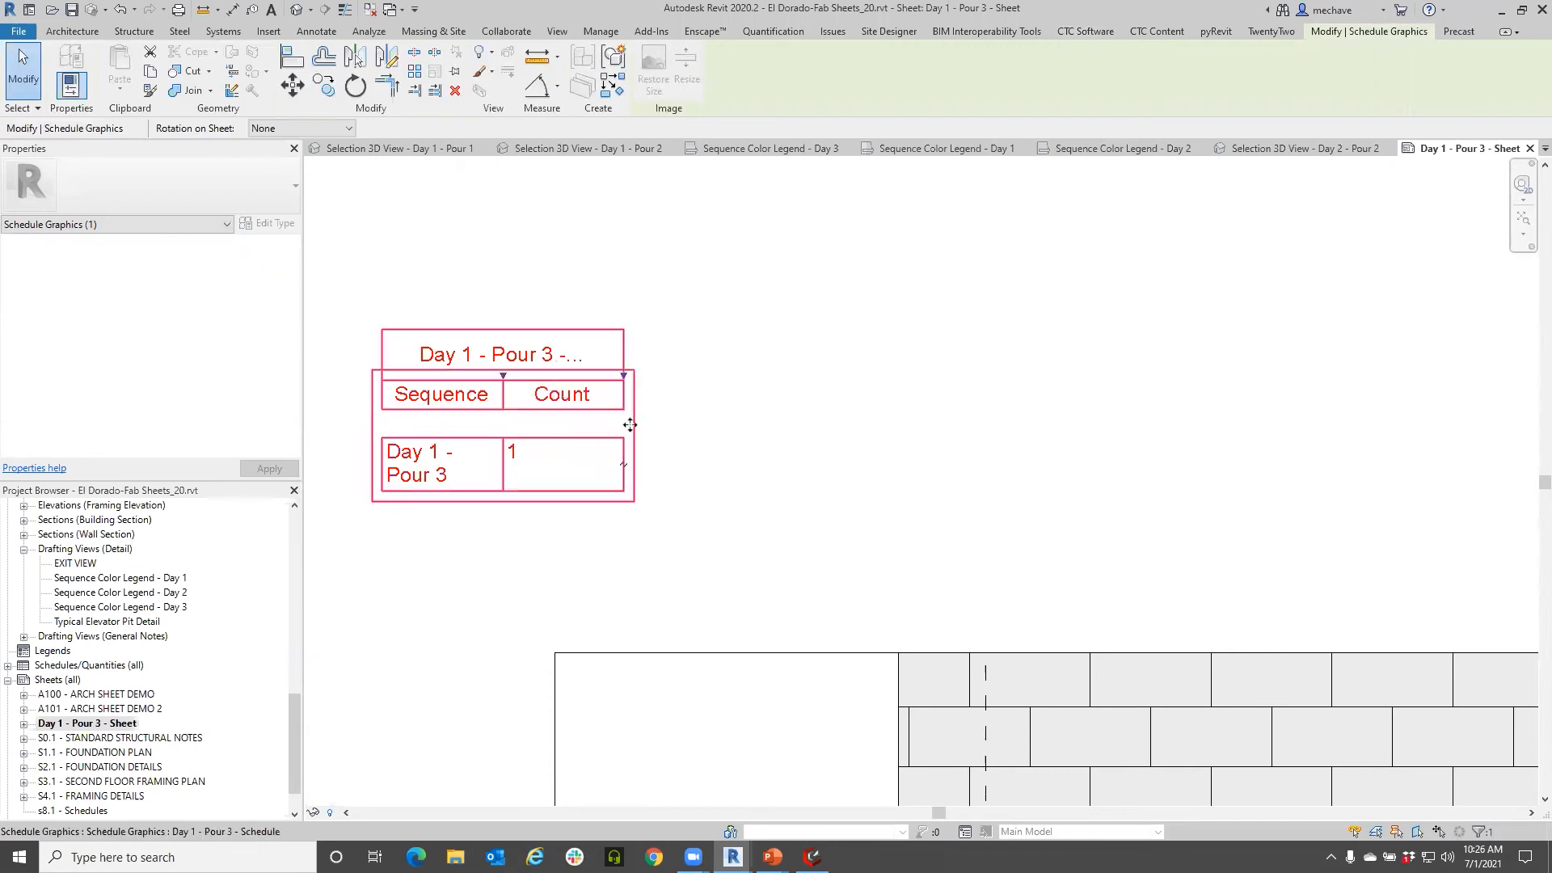
drag(624, 376, 756, 376)
drag(503, 376, 584, 375)
click(590, 536)
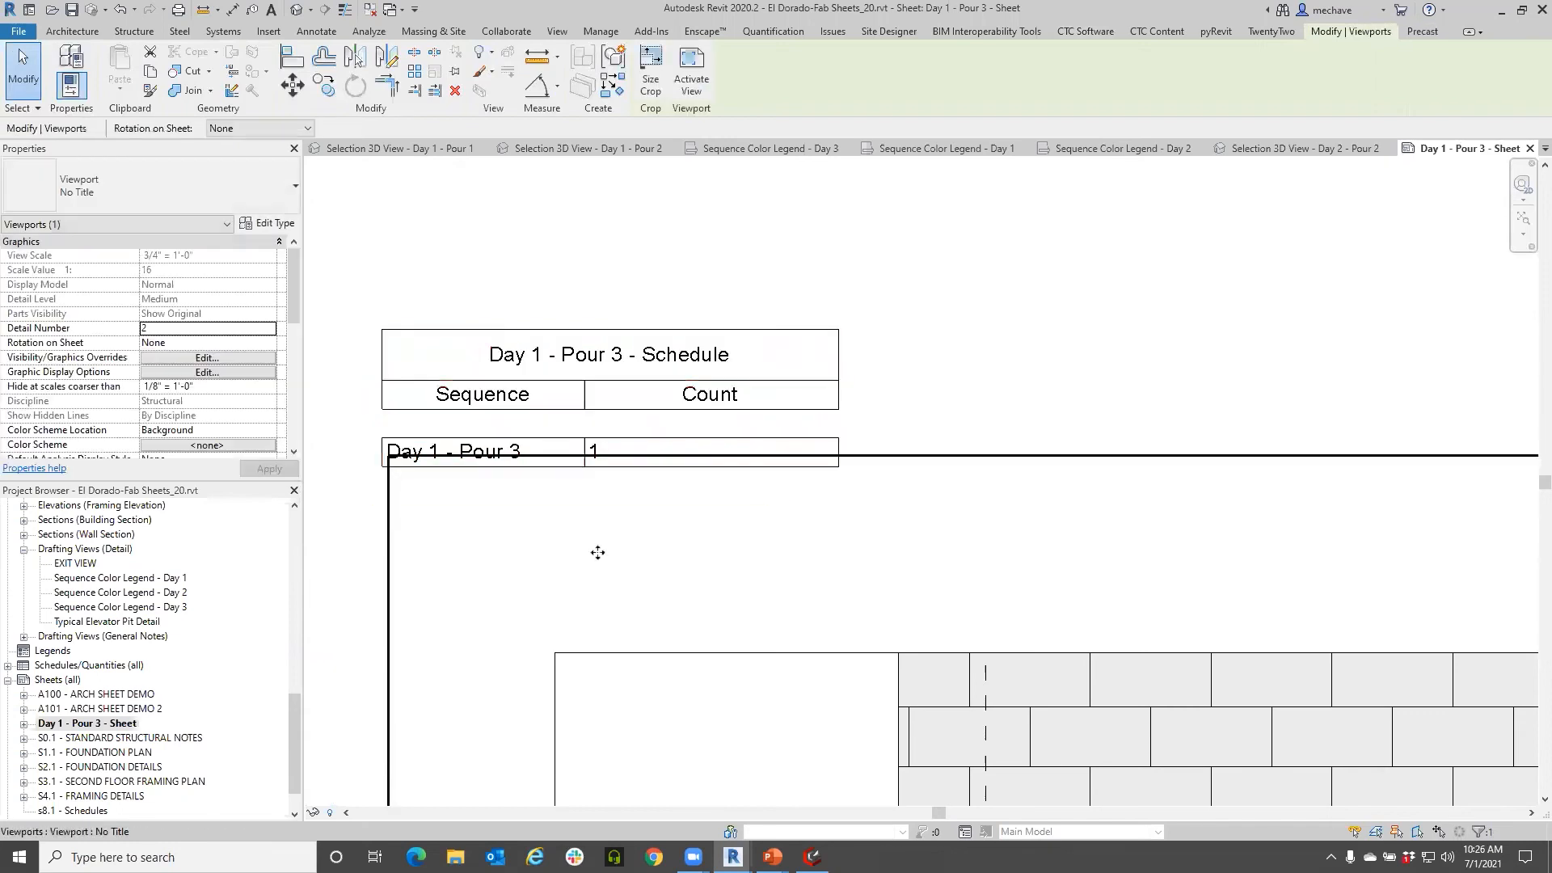
click(668, 297)
Step: Activate the long NS section viewport above the sheet, toggle its crop region off and on, and deactivate it
scroll(649, 406, down, 2)
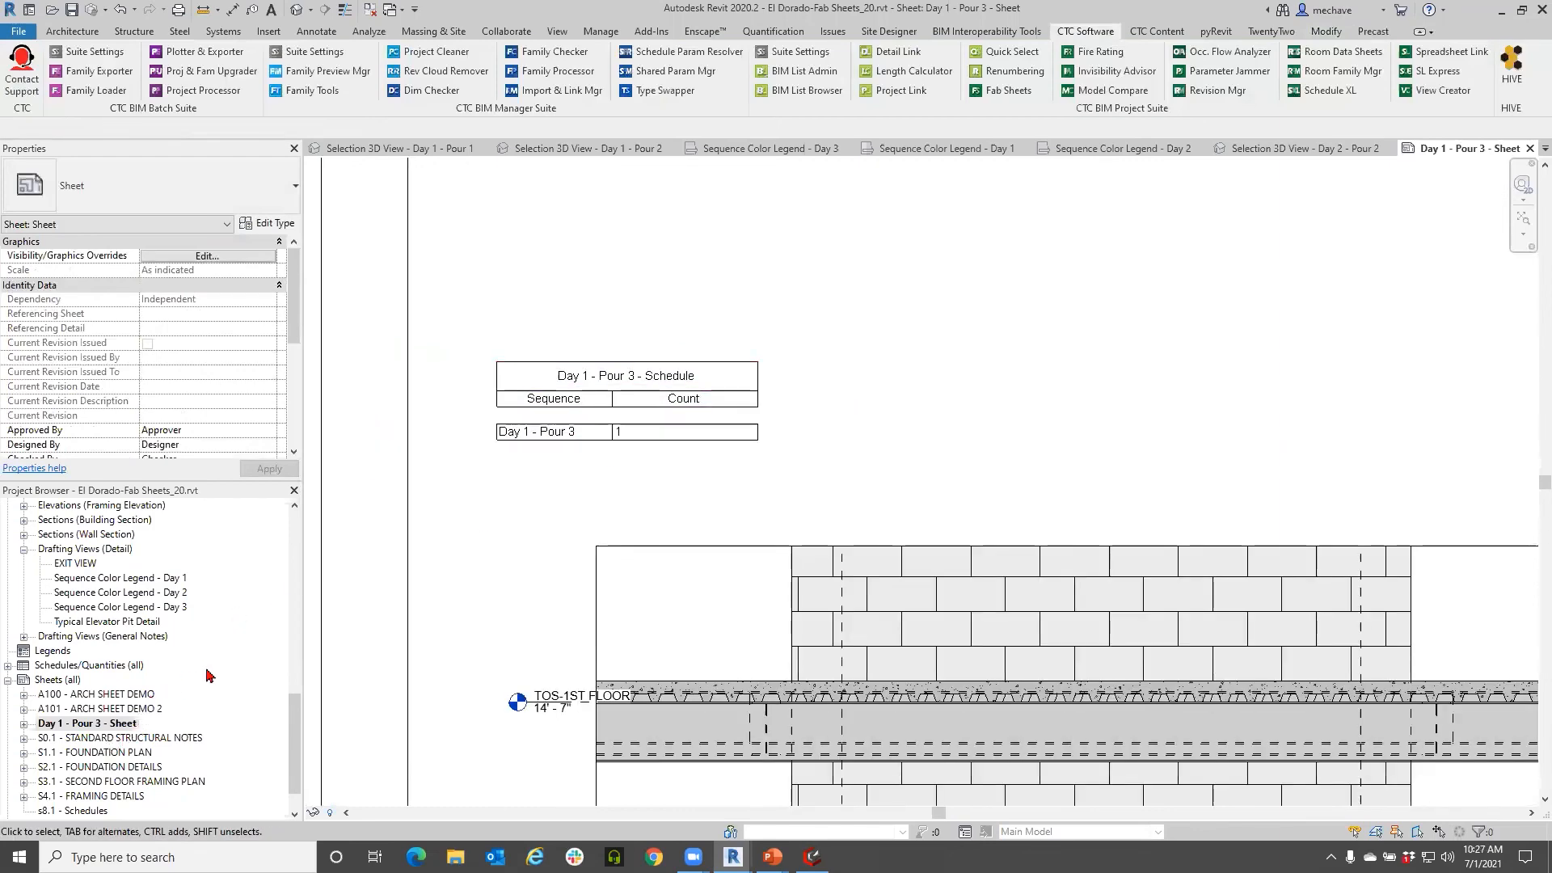
scroll(602, 568, down, 4)
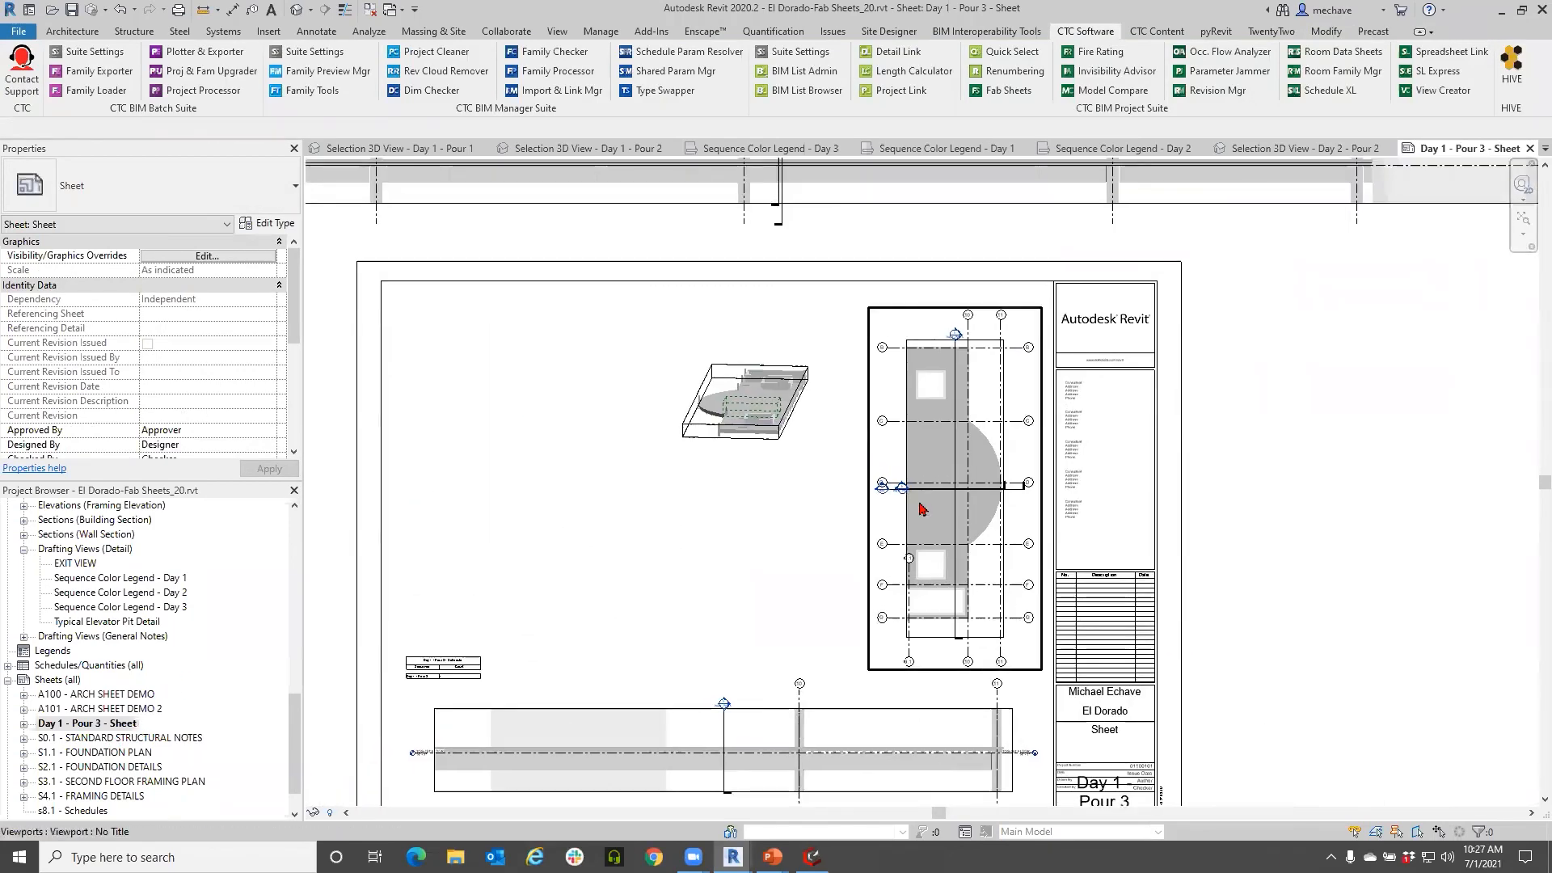
scroll(795, 621, down, 3)
click(685, 386)
double_click(685, 386)
scroll(614, 444, up, 3)
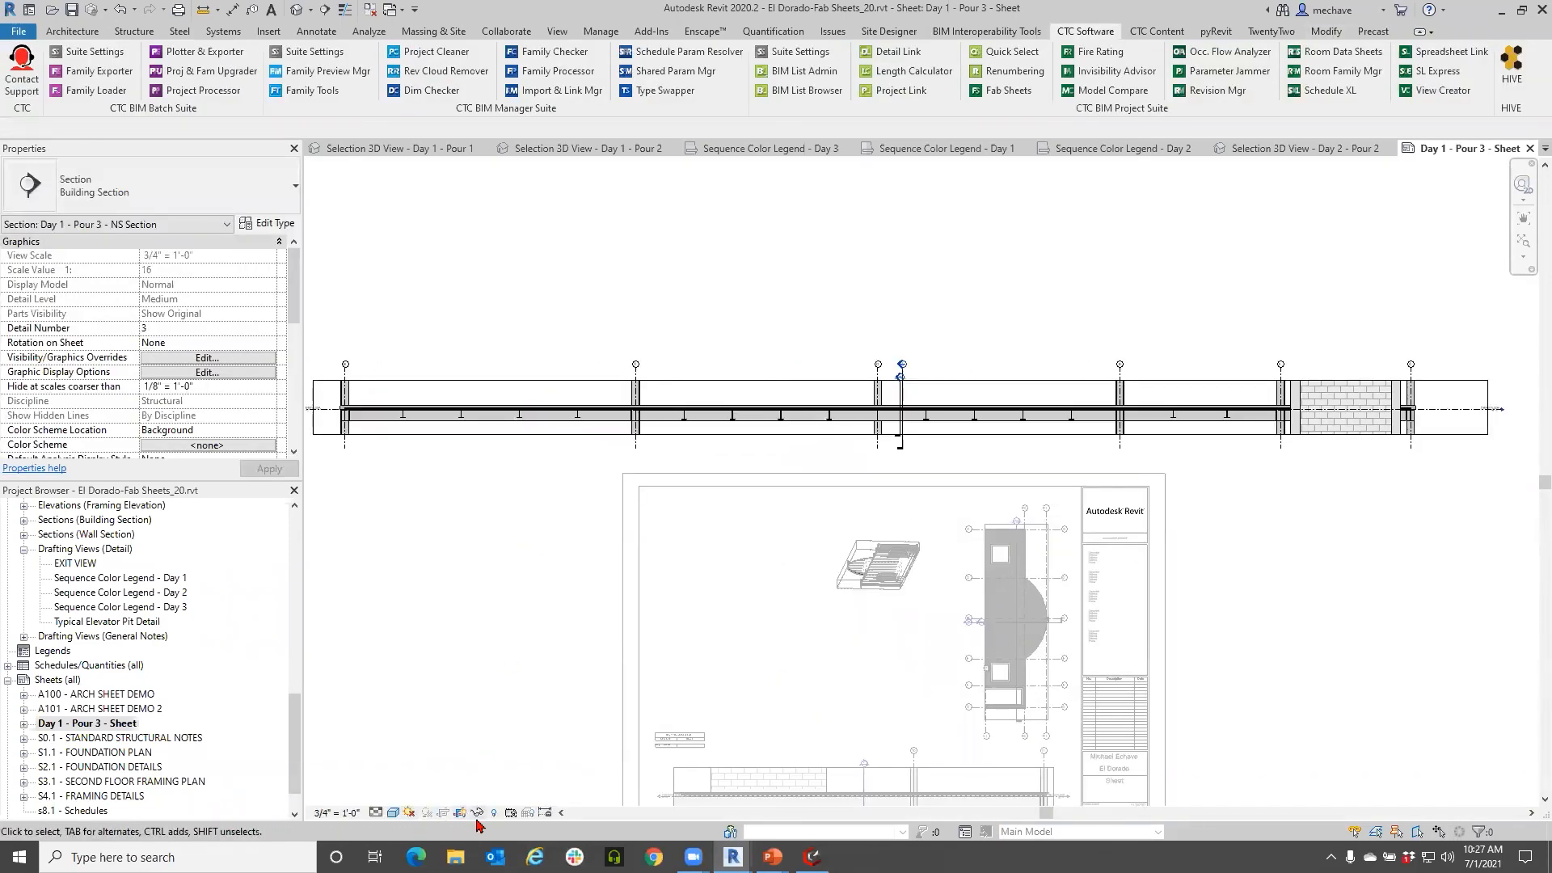
scroll(489, 502, down, 2)
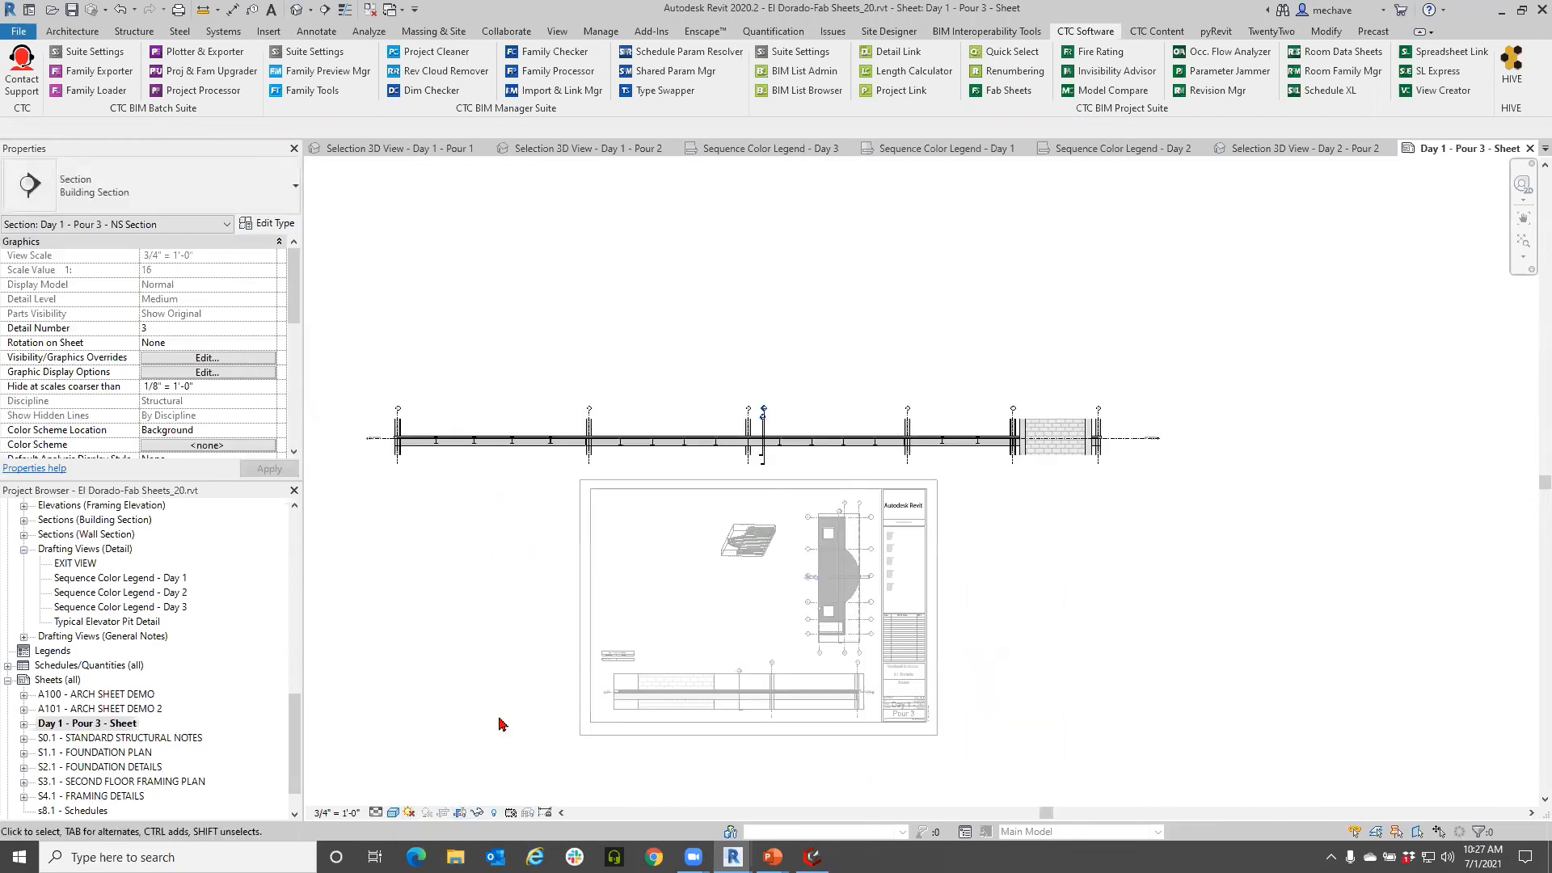
click(469, 815)
click(425, 460)
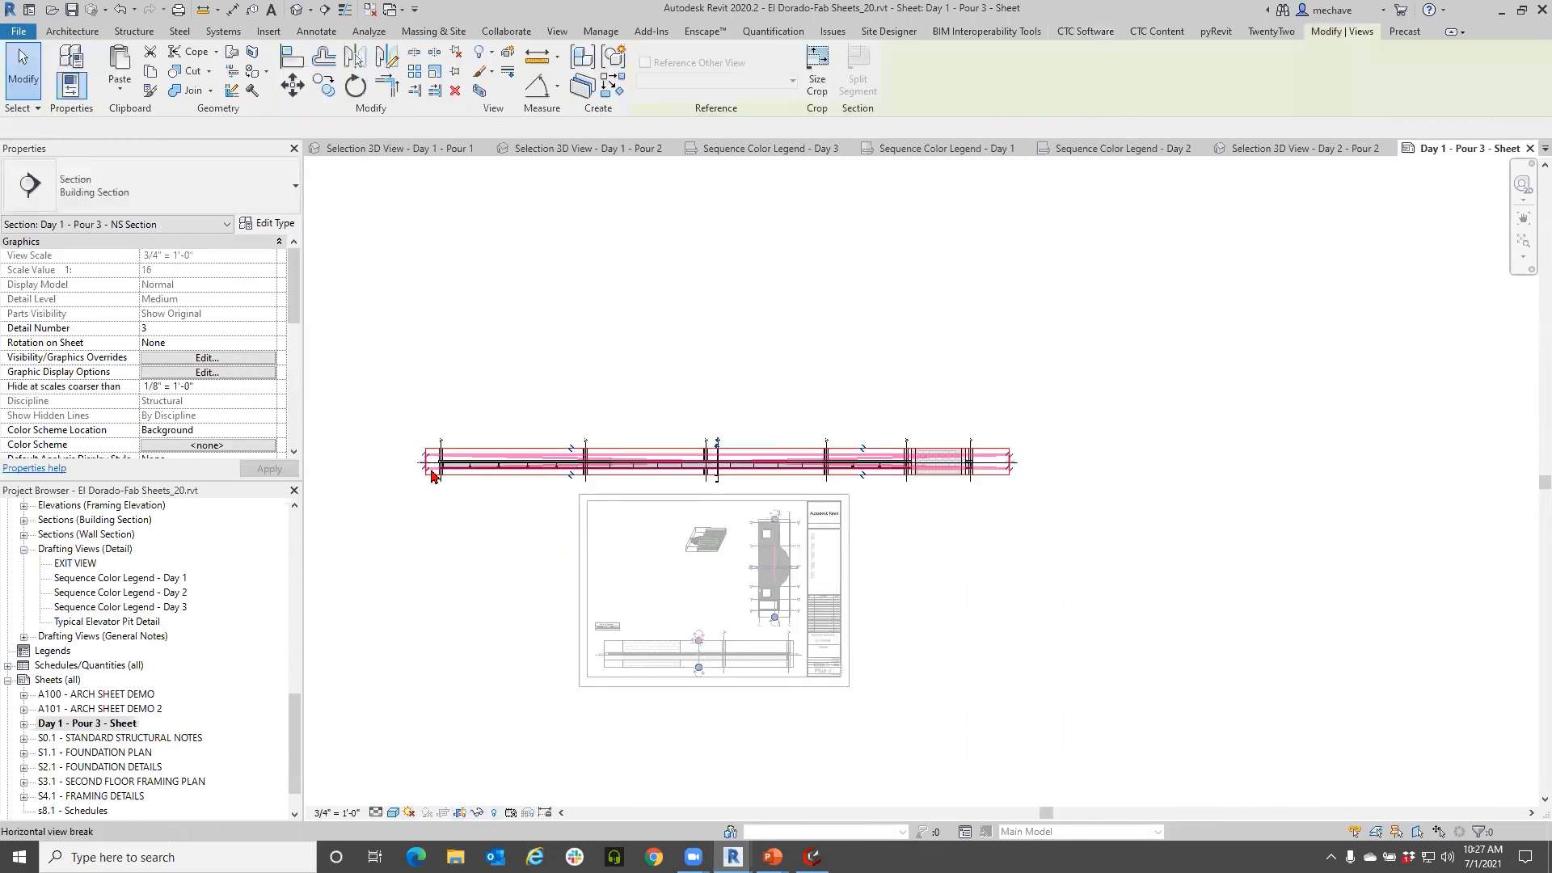
double_click(474, 608)
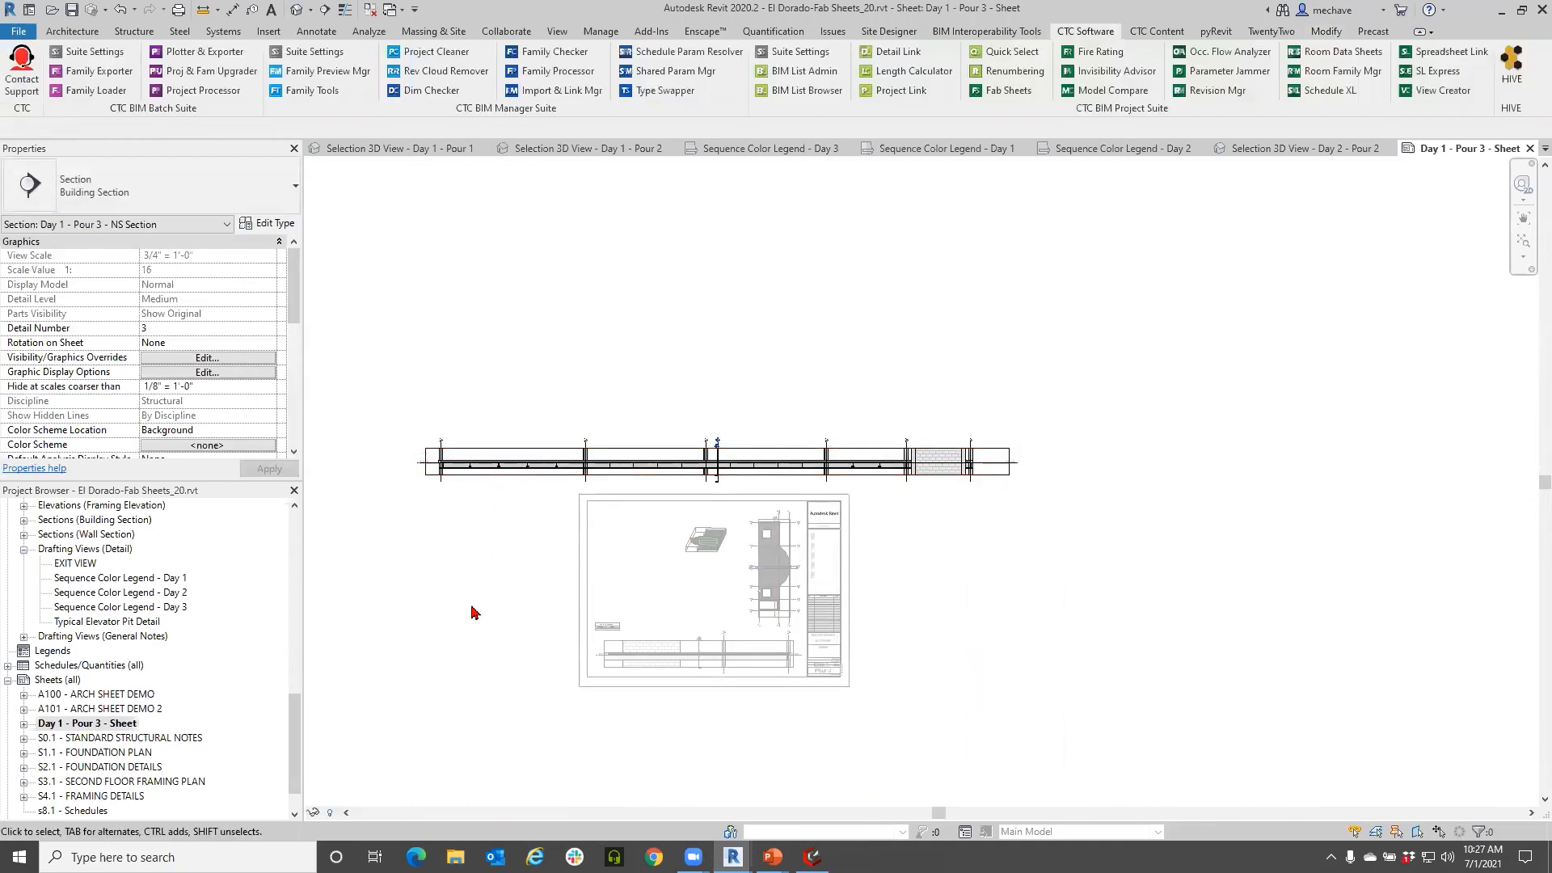
Step: Look at the available view scales for the long NS section viewport without choosing one
scroll(697, 627, up, 2)
scroll(870, 540, up, 1)
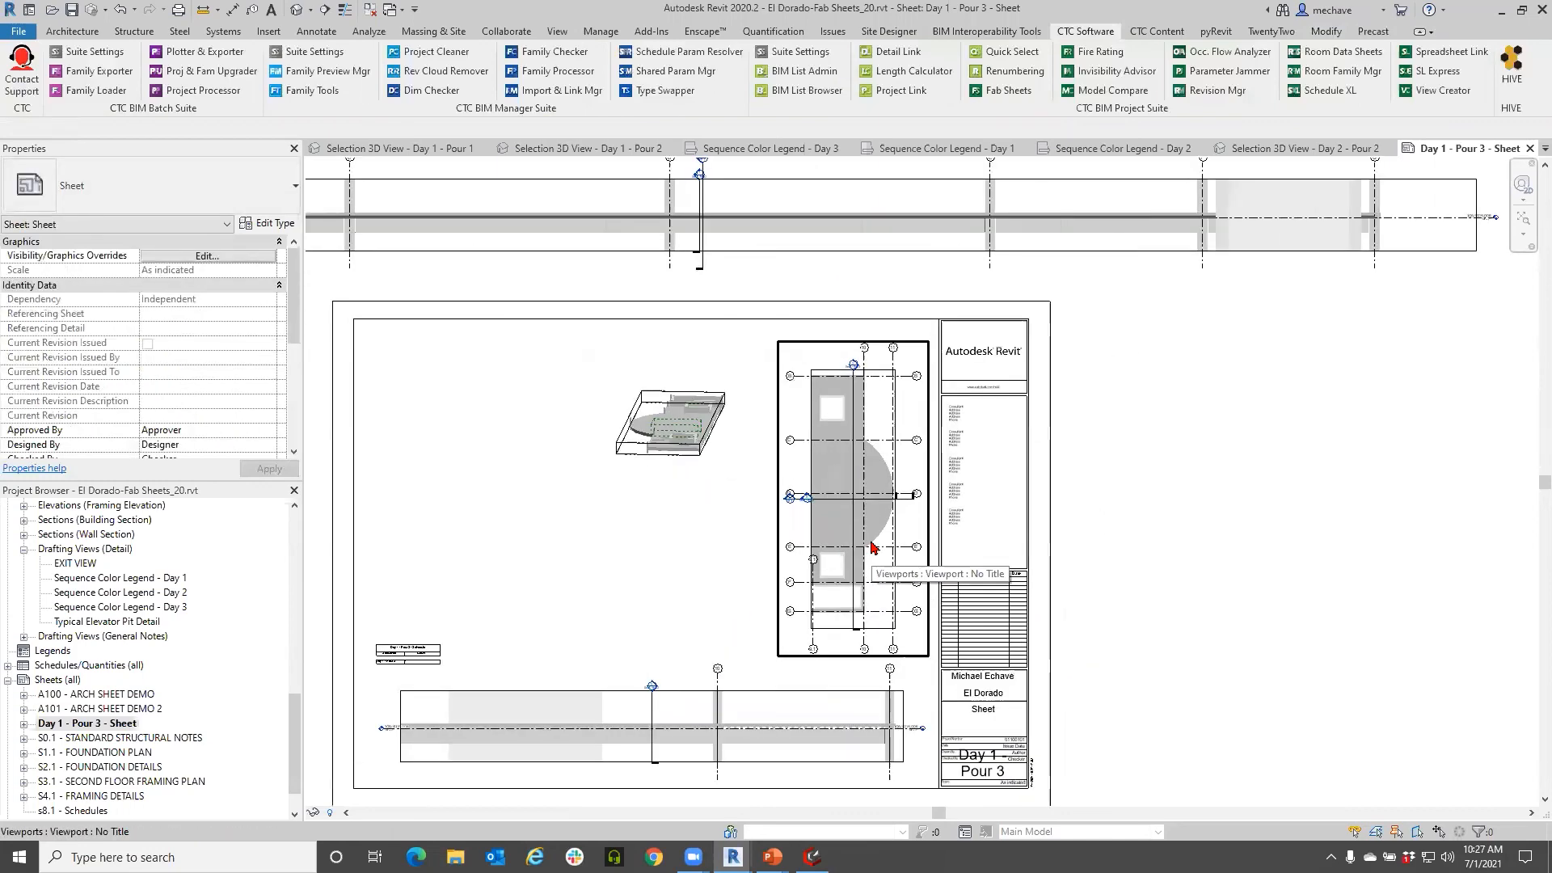
scroll(725, 540, down, 2)
middle_drag(723, 543, 781, 583)
double_click(612, 326)
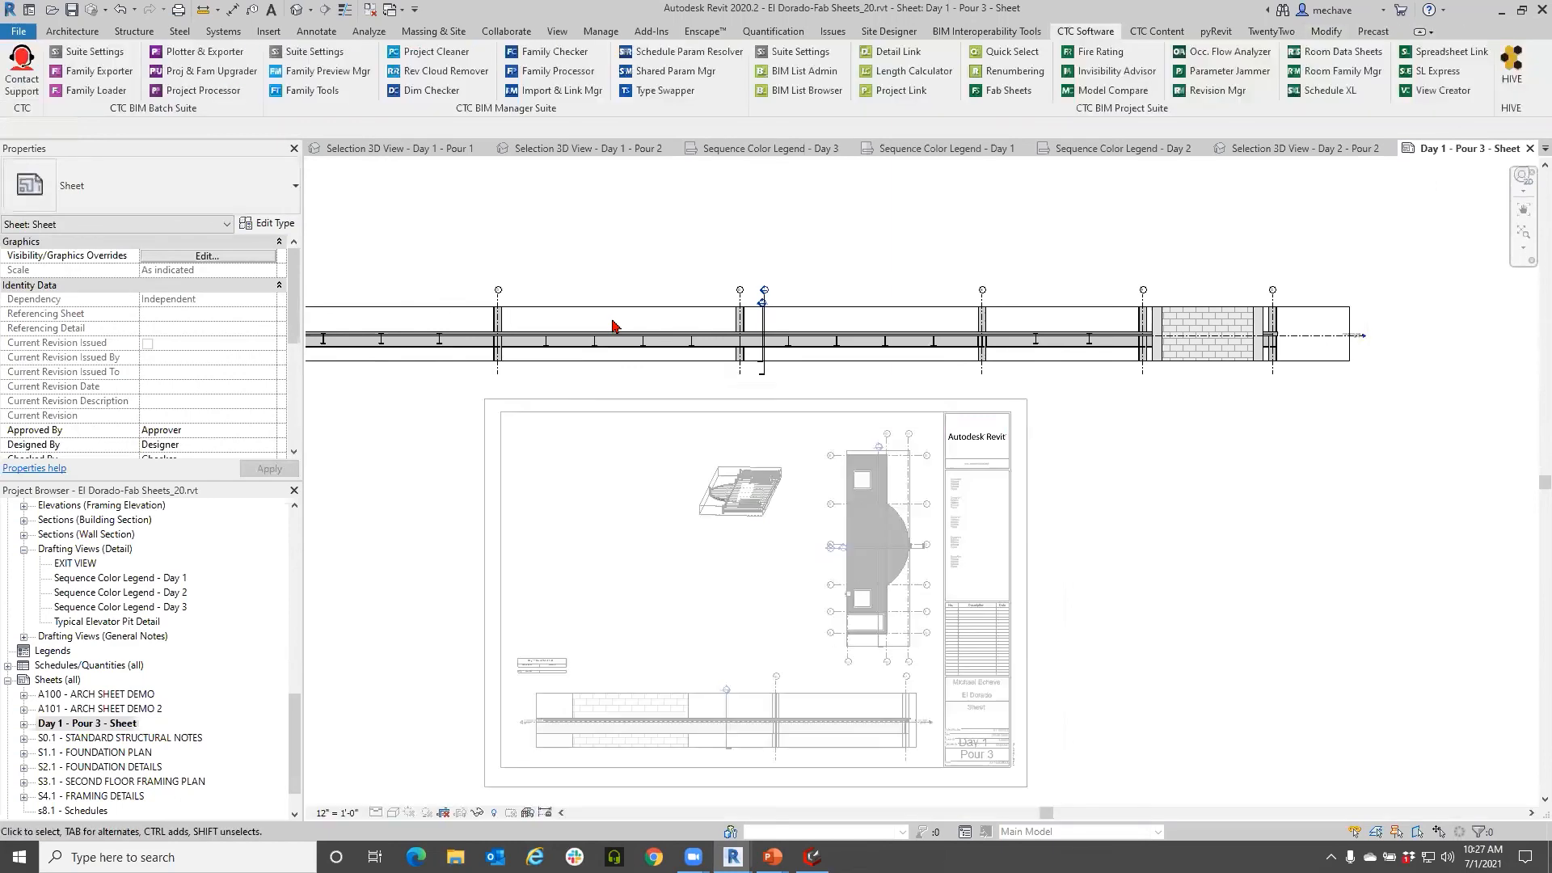
click(347, 813)
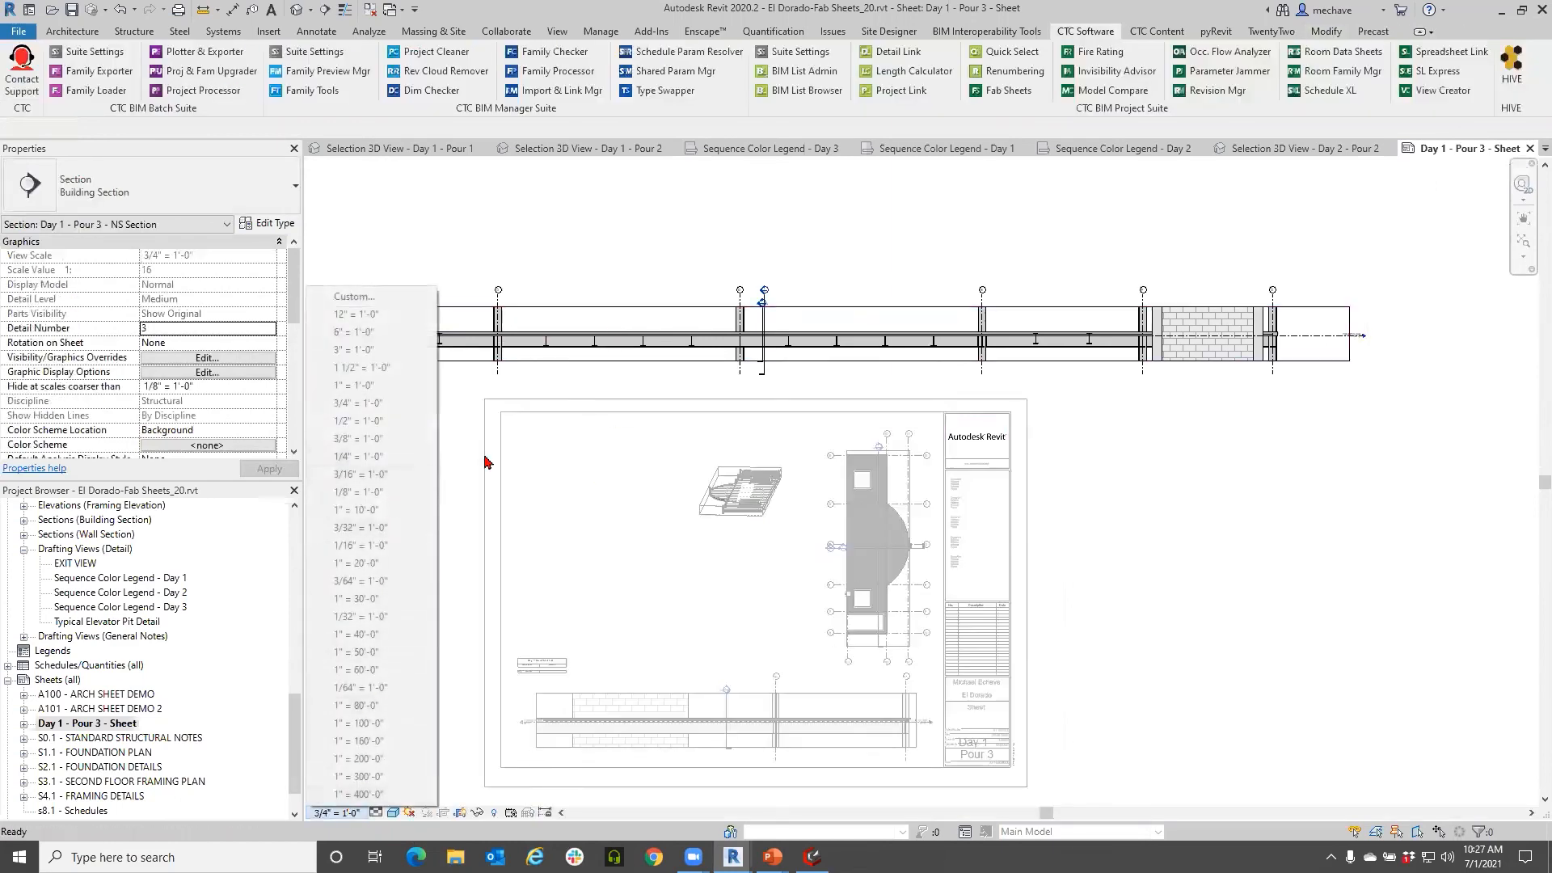
click(482, 431)
double_click(521, 239)
scroll(544, 513, down, 1)
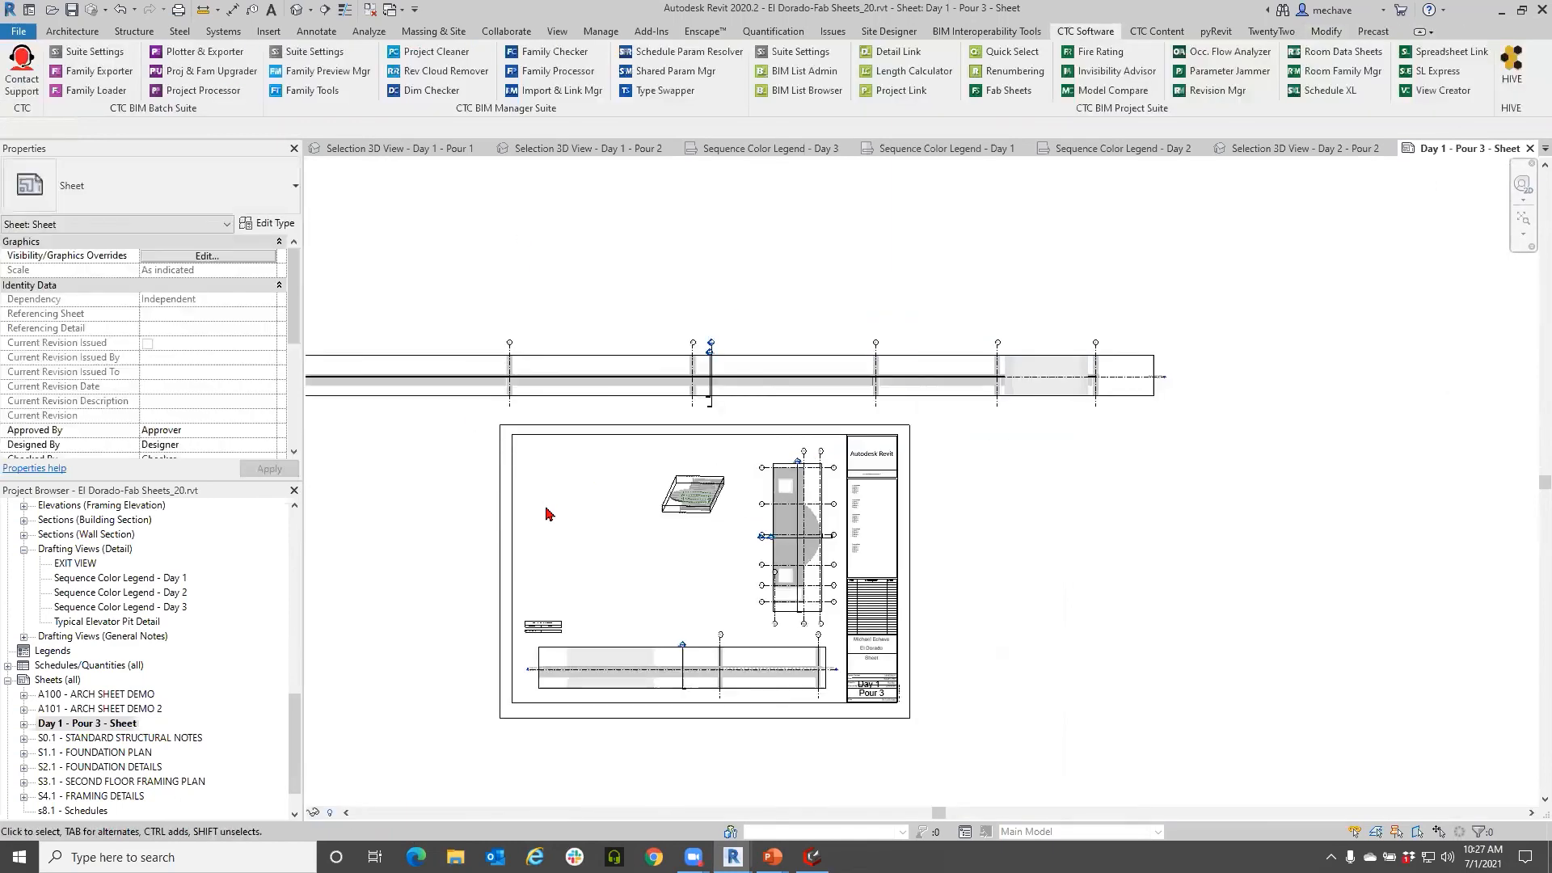
middle_drag(551, 653, 522, 620)
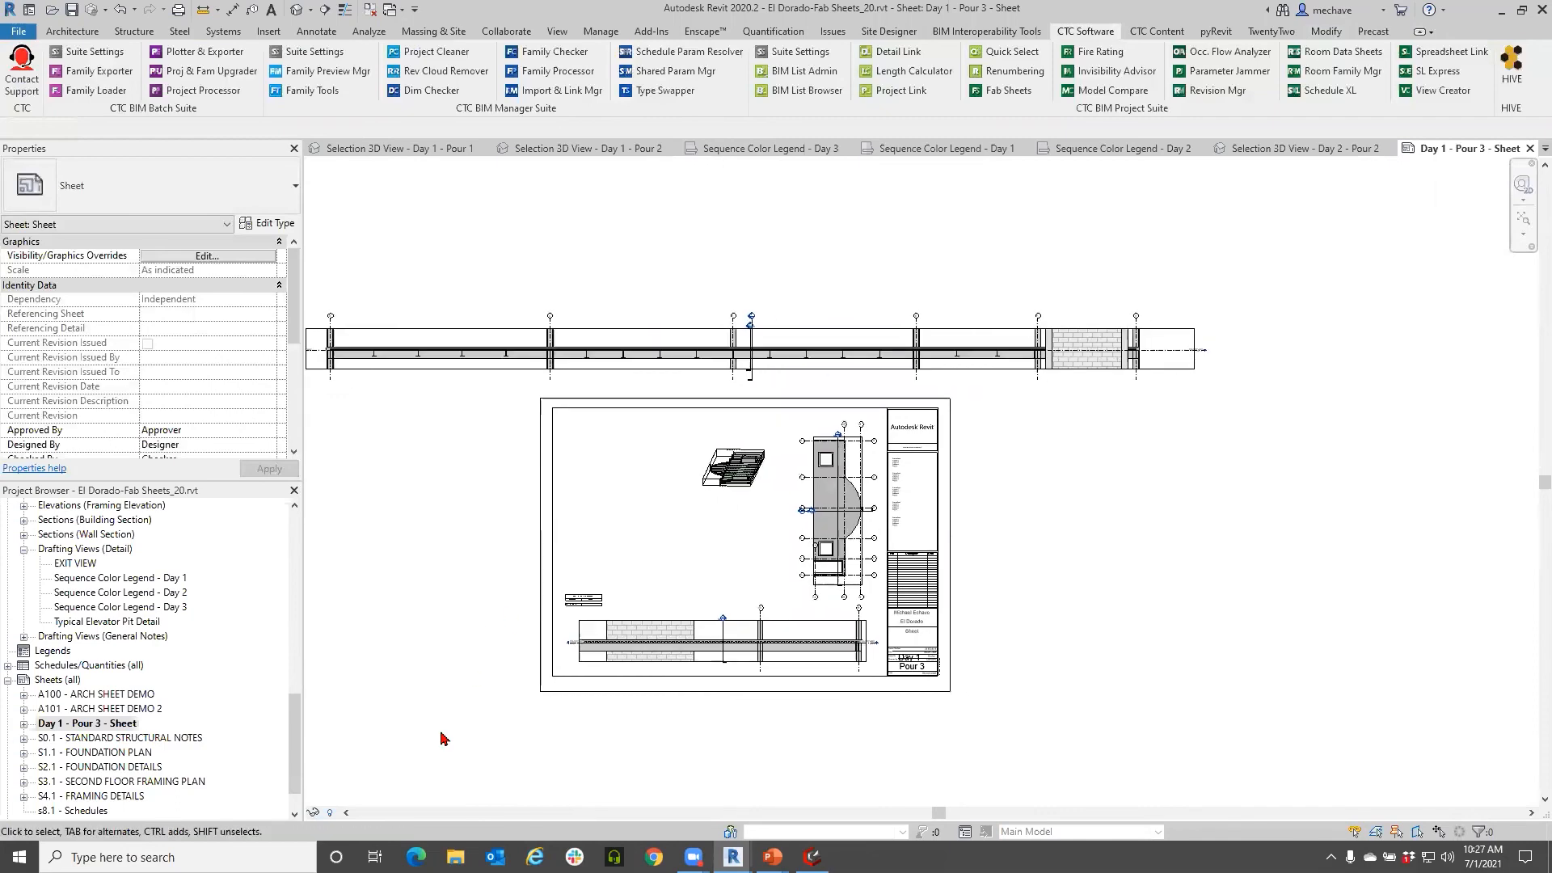
Step: Open the 3D view Selection 3D View - Day 1 - Pour 1
scroll(144, 735, up, 6)
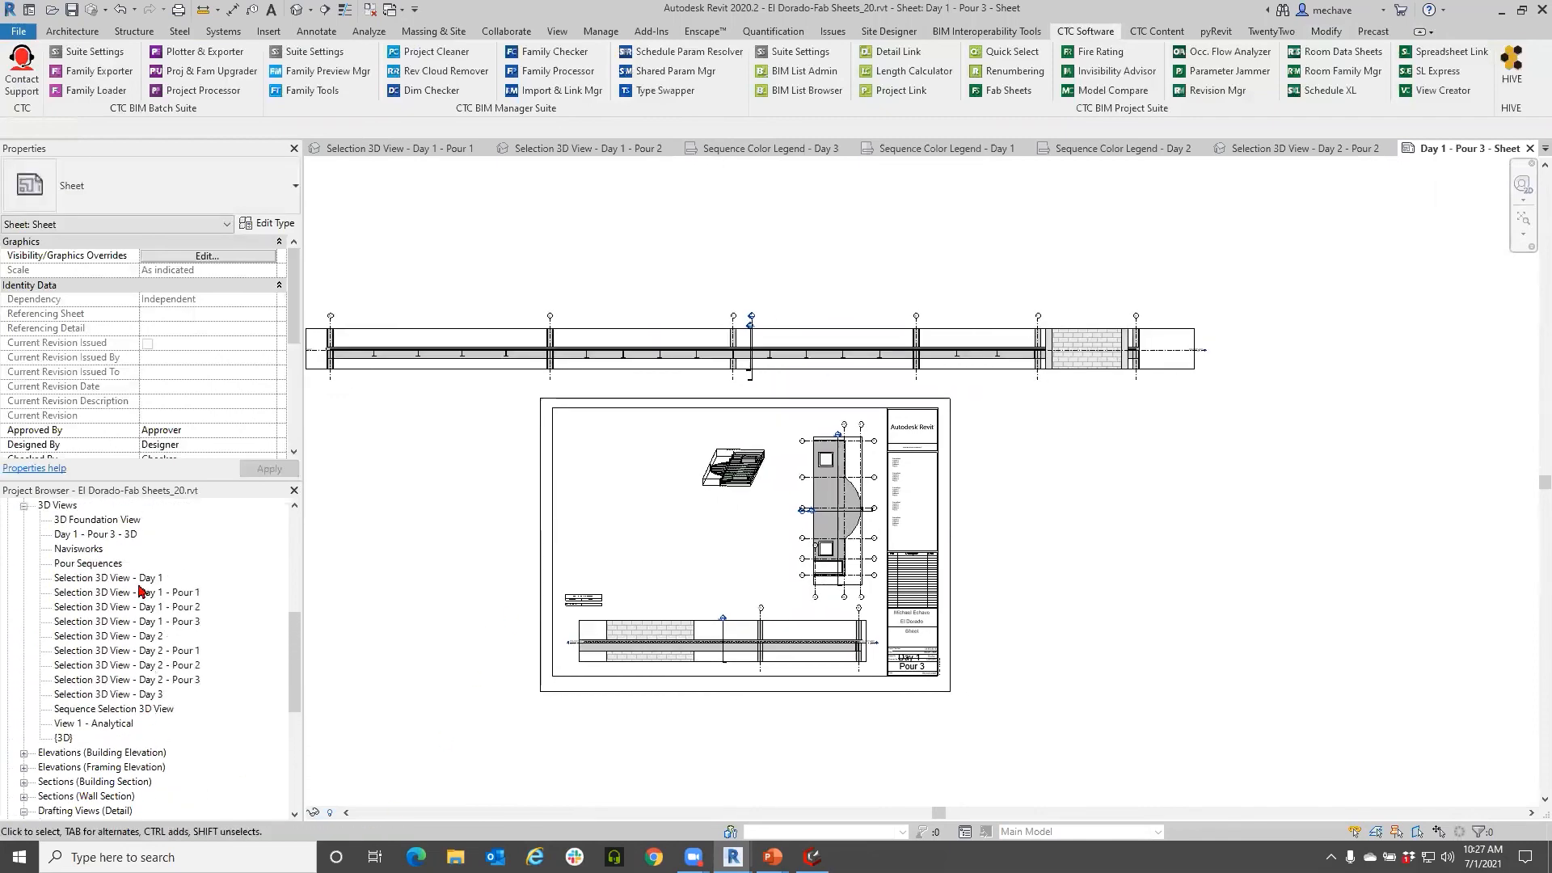
double_click(141, 594)
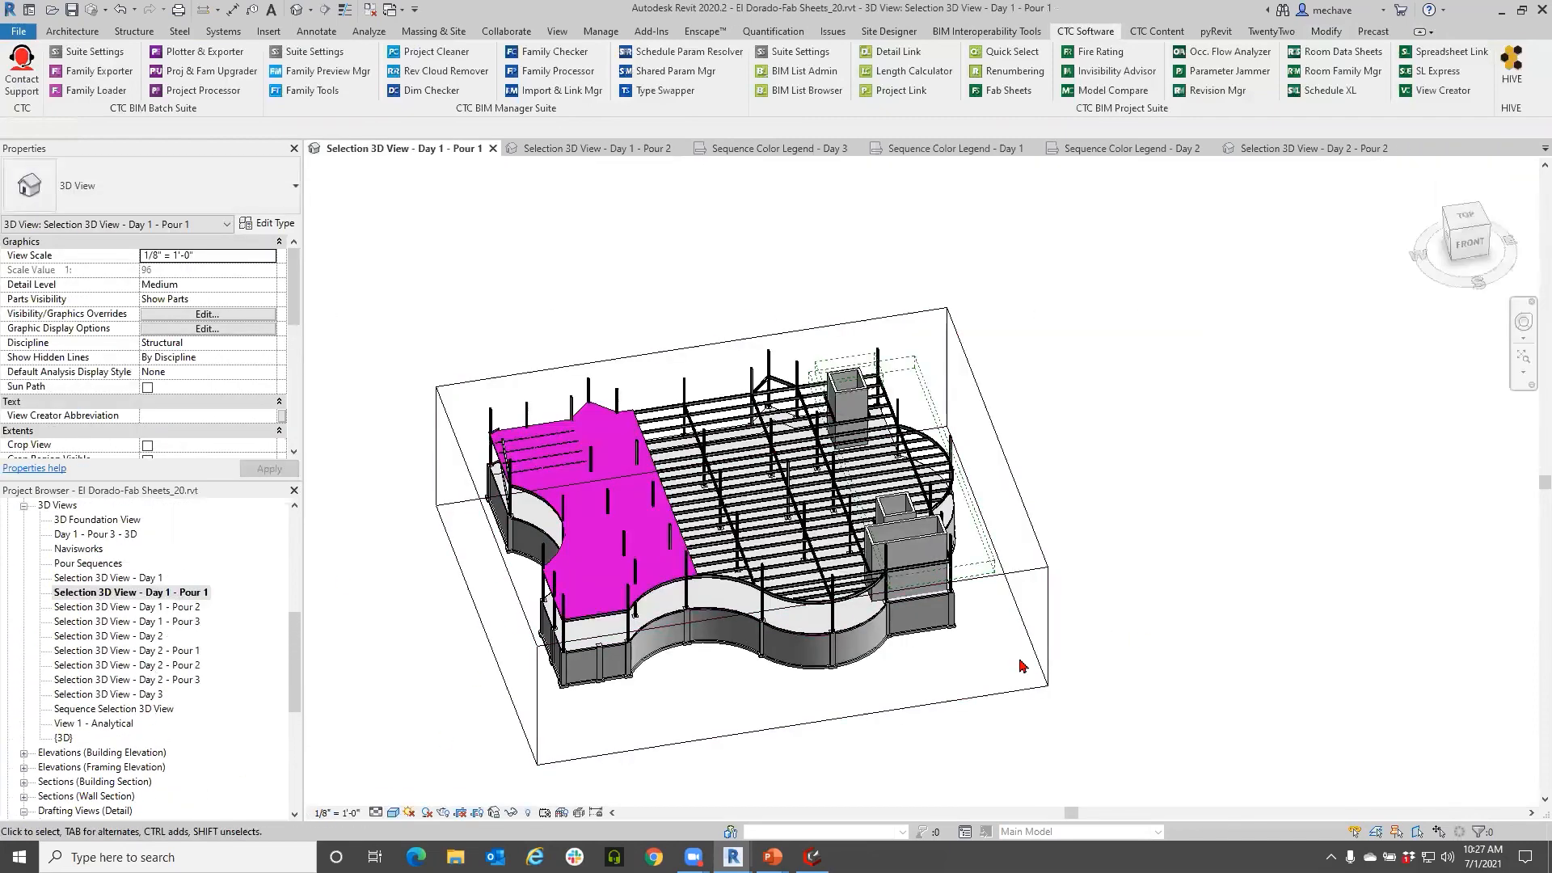
mouse_move(773, 856)
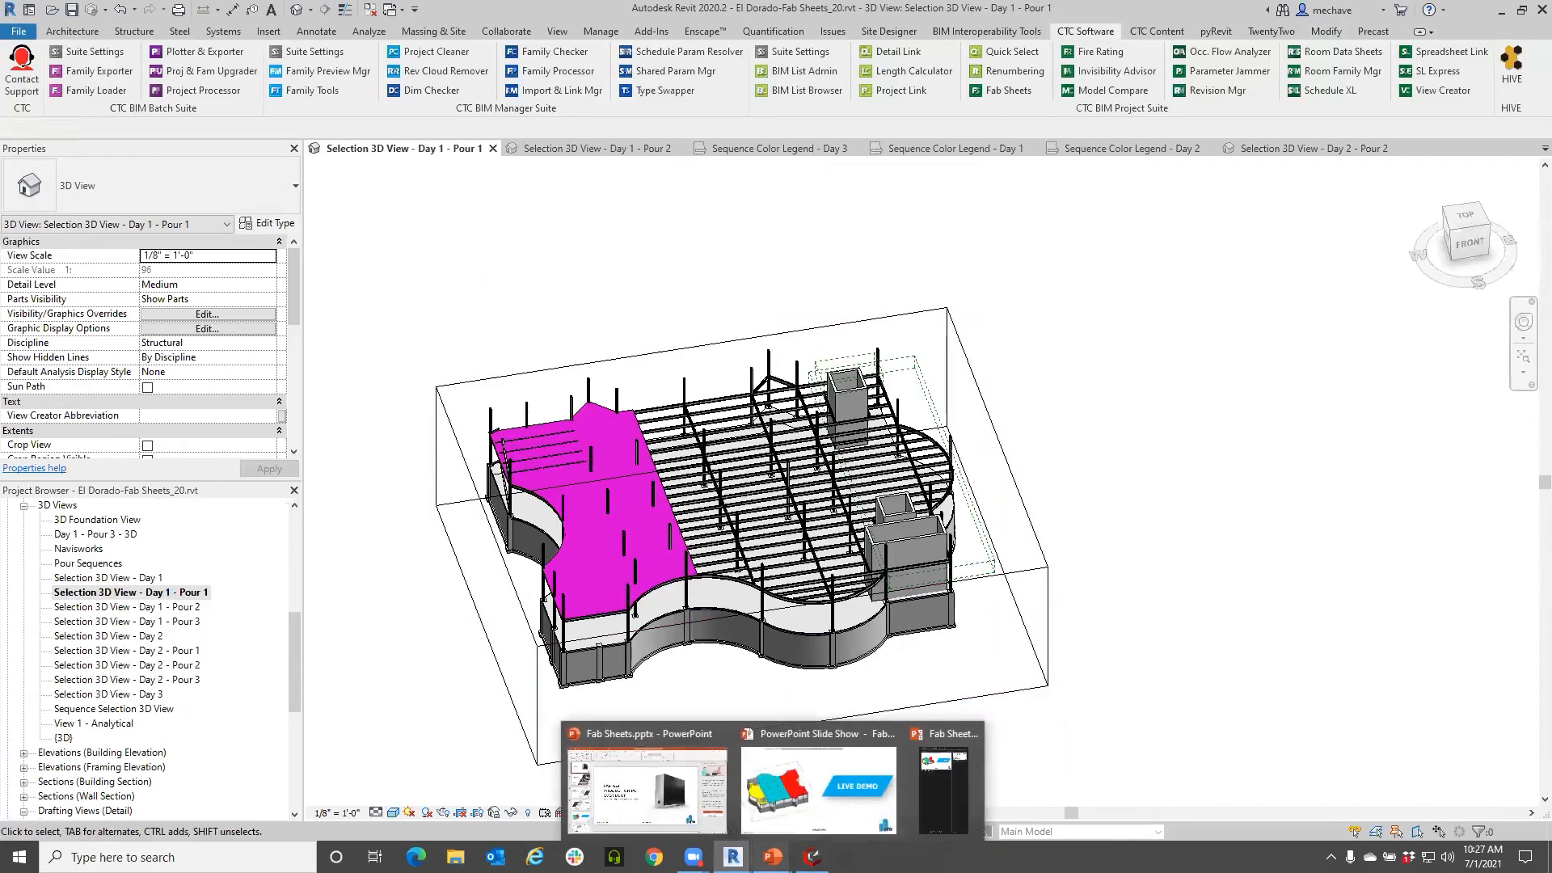